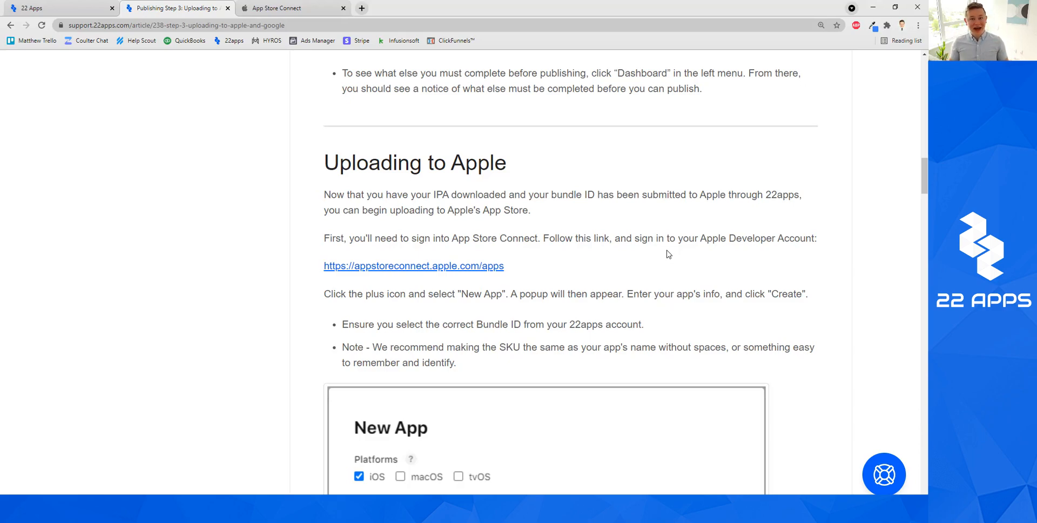
Review the publishing article's Privacy Policy, Uploading to Google and Uploading to Apple sections
{"action": "scroll", "coordinate": [667, 254], "scroll_direction": "up", "scroll_amount": 10}
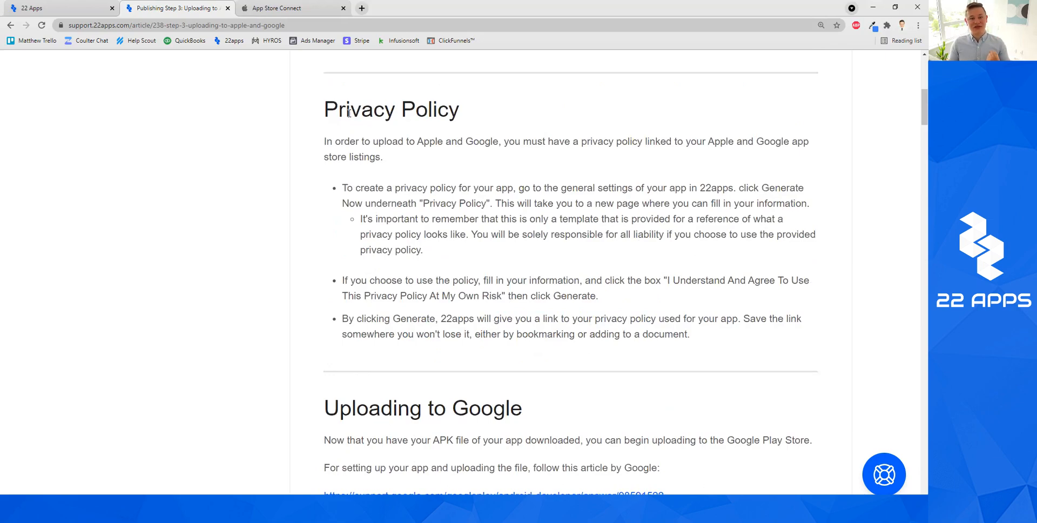
{"action": "scroll", "coordinate": [435, 134], "scroll_direction": "down", "scroll_amount": 5}
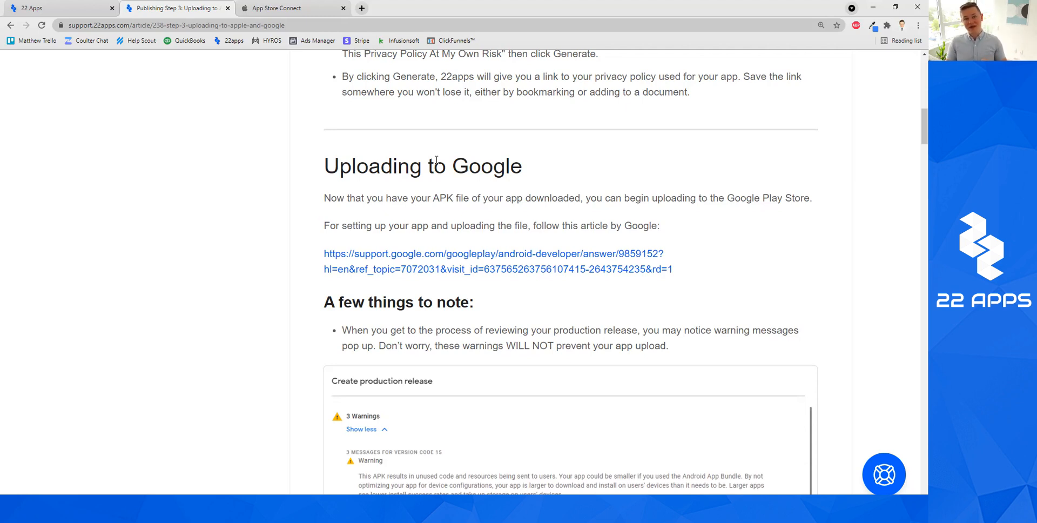
{"action": "scroll", "coordinate": [436, 160], "scroll_direction": "down", "scroll_amount": 2}
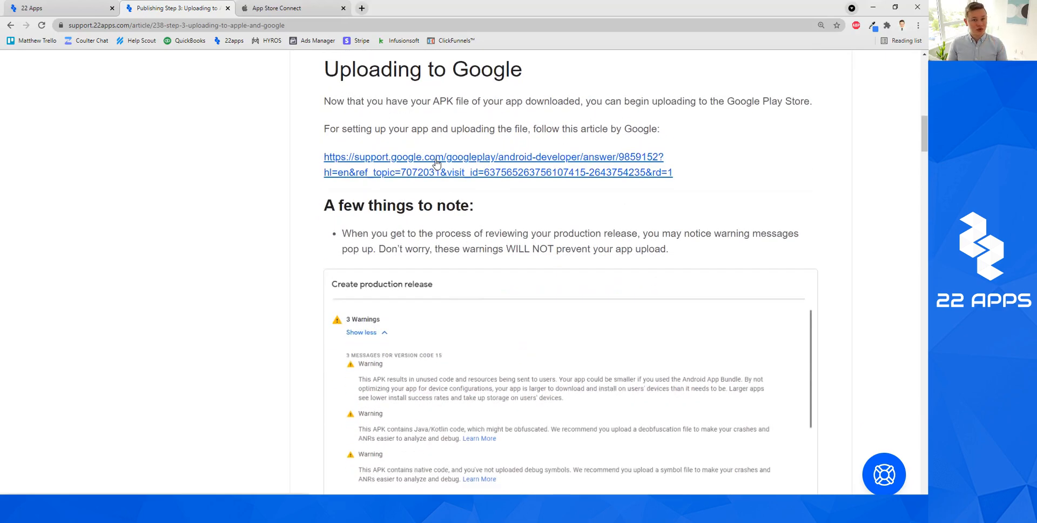
{"action": "scroll", "coordinate": [462, 178], "scroll_direction": "down", "scroll_amount": 9}
{"action": "scroll", "coordinate": [508, 202], "scroll_direction": "down", "scroll_amount": 2}
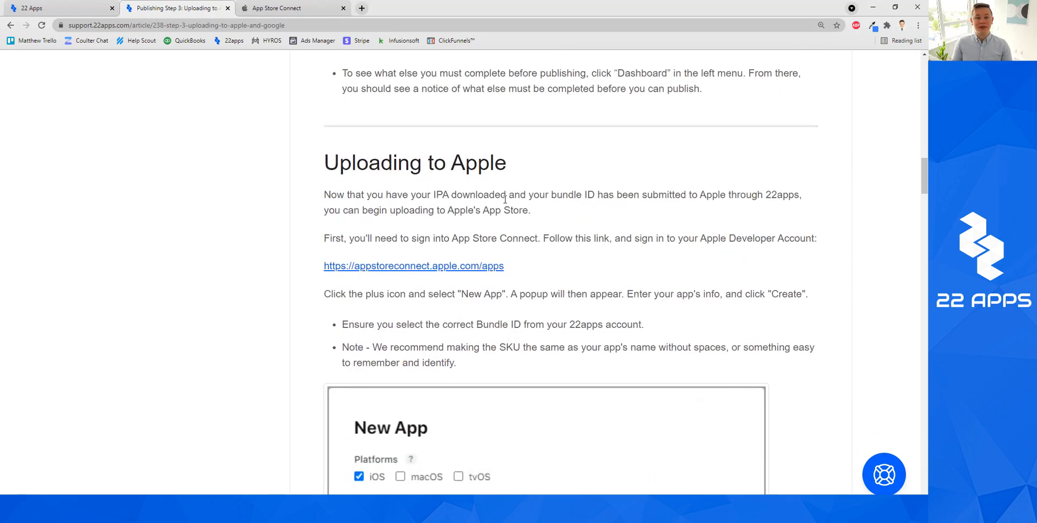
{"action": "scroll", "coordinate": [505, 199], "scroll_direction": "down", "scroll_amount": 2}
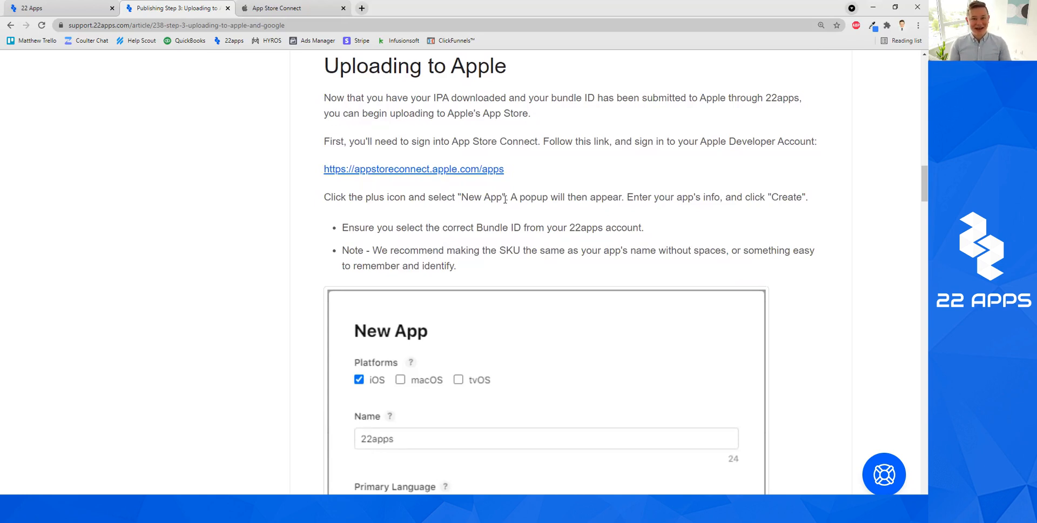
Open the article's App Store Connect link, switch to the already open Apps page and close the duplicate
{"action": "left_click", "coordinate": [484, 172]}
{"action": "left_click", "coordinate": [170, 5]}
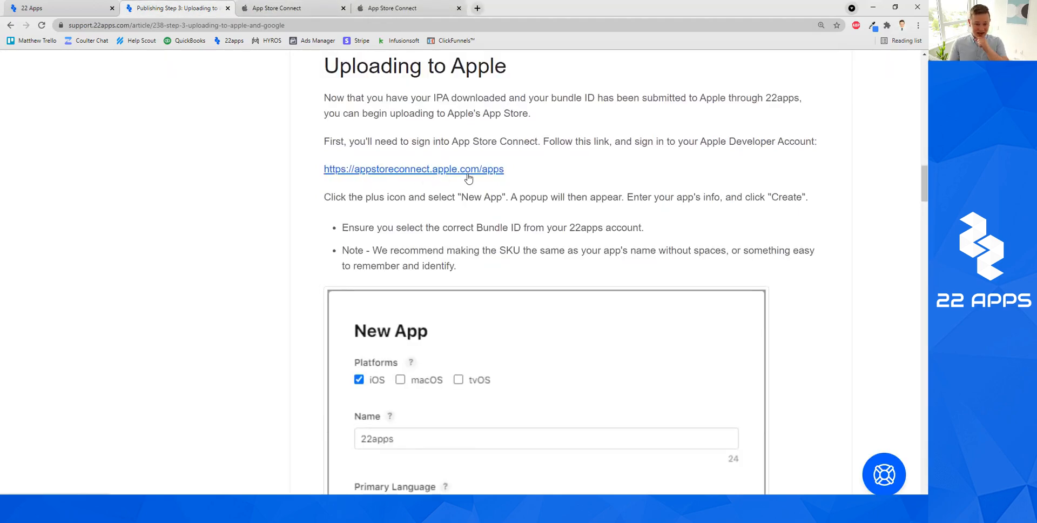
{"action": "left_click", "coordinate": [294, 9]}
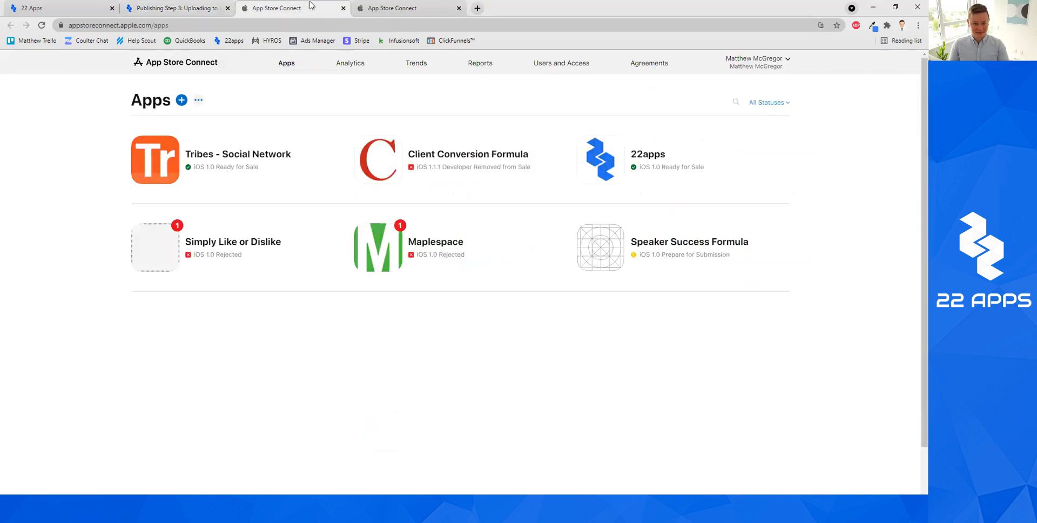
{"action": "left_click", "coordinate": [459, 8]}
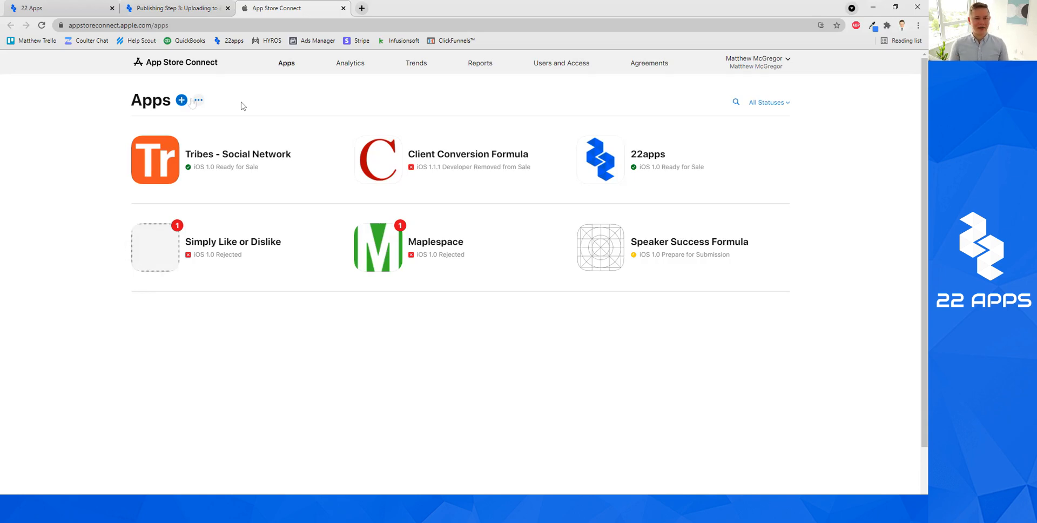
Start a new app in App Store Connect and select iOS as its platform
{"action": "left_click", "coordinate": [181, 100]}
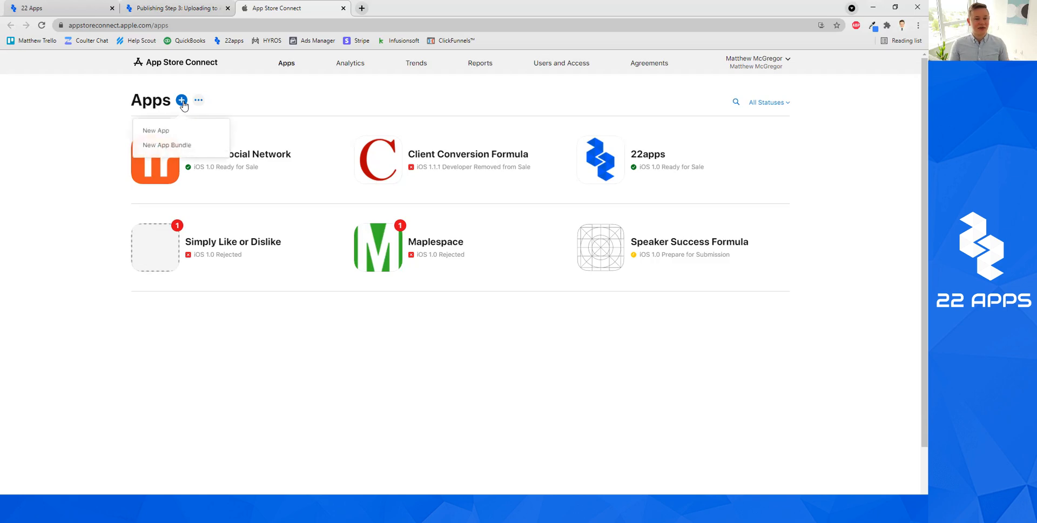
{"action": "left_click", "coordinate": [198, 132]}
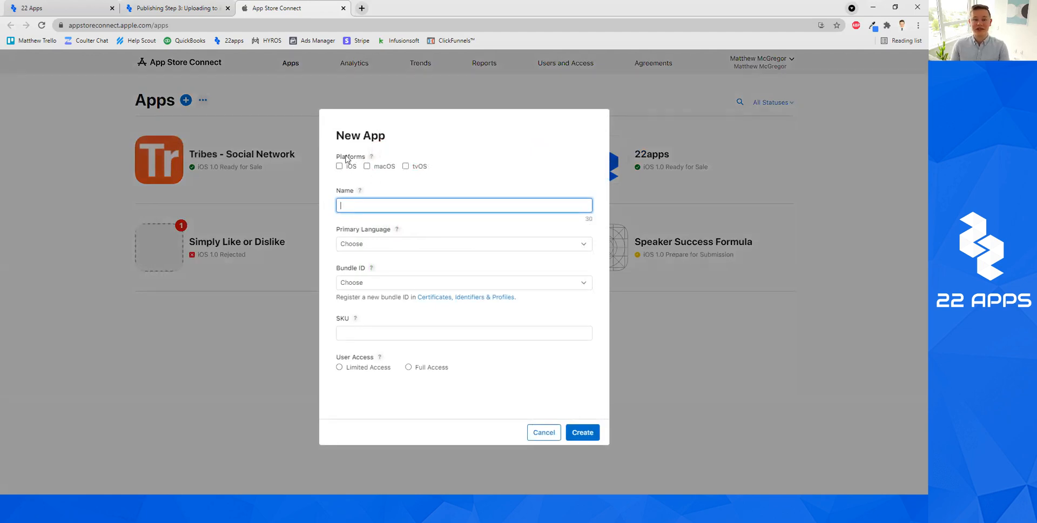
{"action": "left_click", "coordinate": [339, 166]}
Copy the app's name from the 22 Apps page and enter Ace Results Companion as the new app's name
{"action": "left_click", "coordinate": [450, 206]}
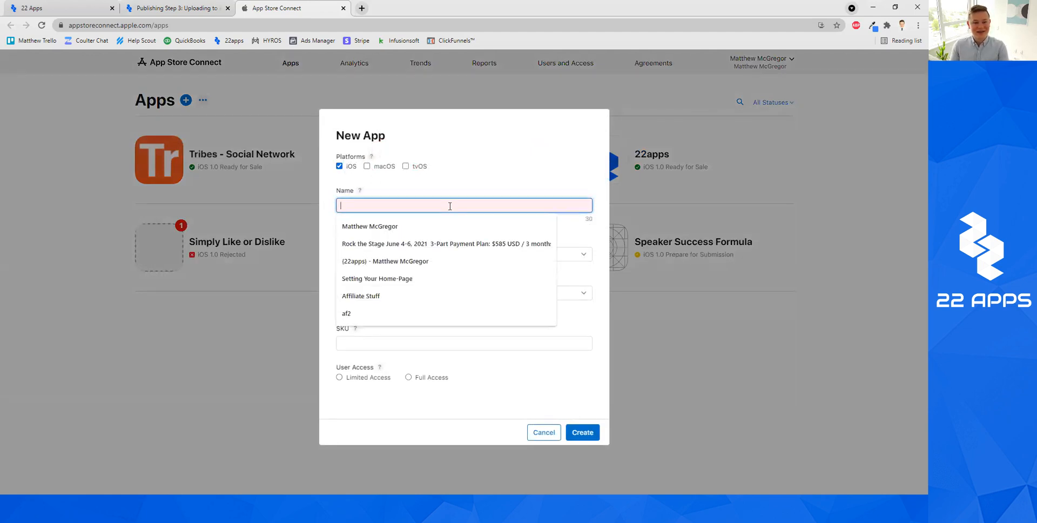
{"action": "left_click", "coordinate": [81, 9]}
{"action": "left_click_drag", "start_coordinate": [244, 108], "coordinate": [70, 108]}
{"action": "key", "text": "ctrl+c"}
{"action": "left_click", "coordinate": [302, 8]}
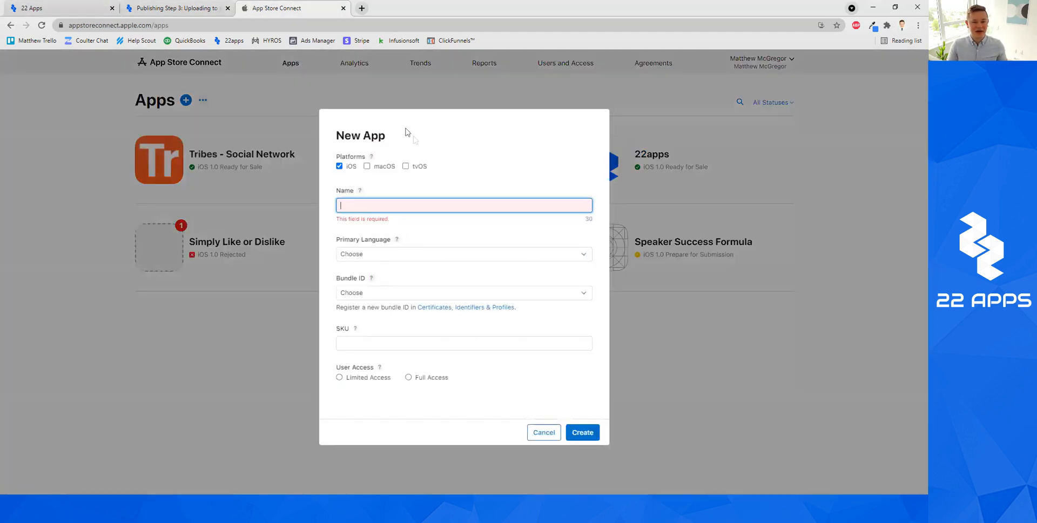
{"action": "left_click", "coordinate": [427, 205]}
{"action": "key", "text": "ctrl+v"}
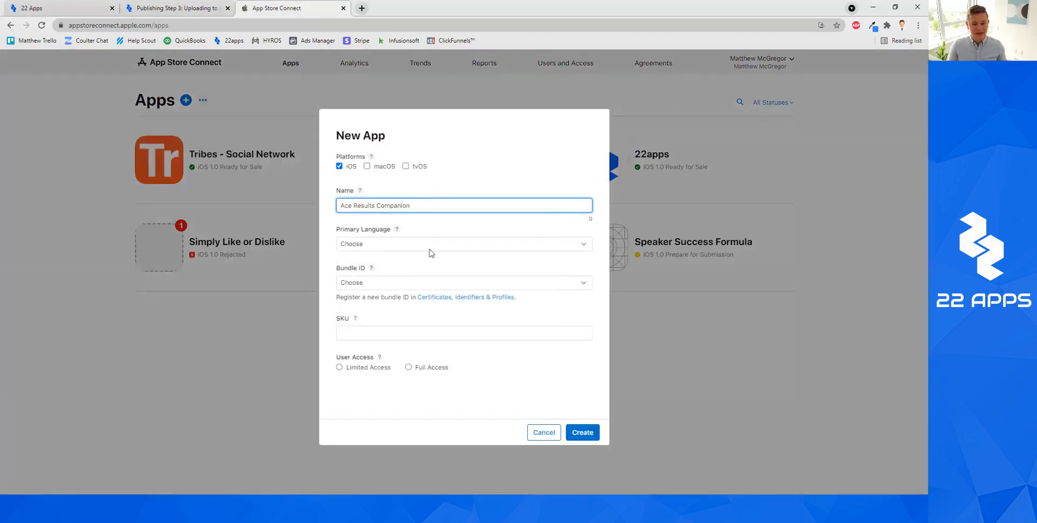
Set the primary language to English (U.S.) and select the bundle ID ending in com.maplespace.ttapps-app-20
{"action": "left_click", "coordinate": [399, 244]}
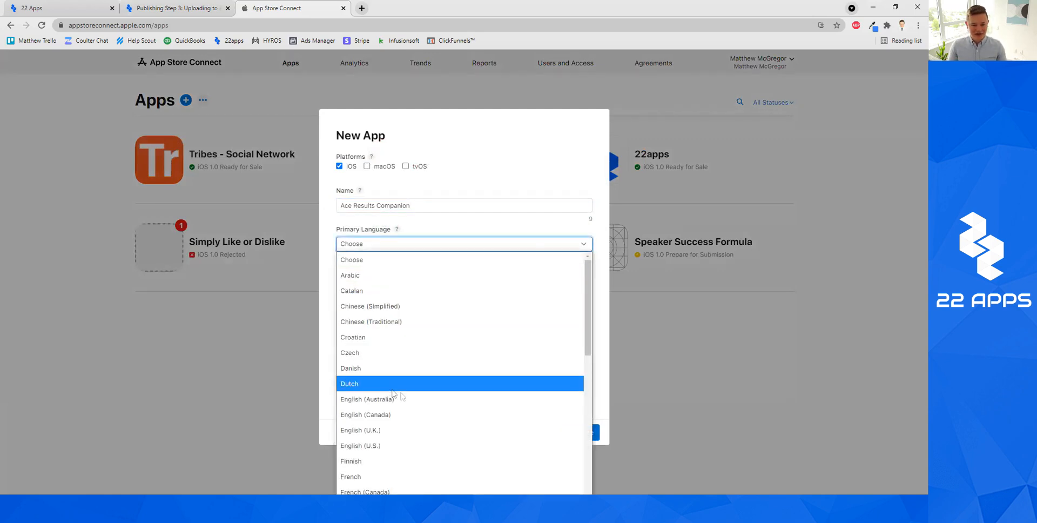
{"action": "left_click", "coordinate": [416, 445]}
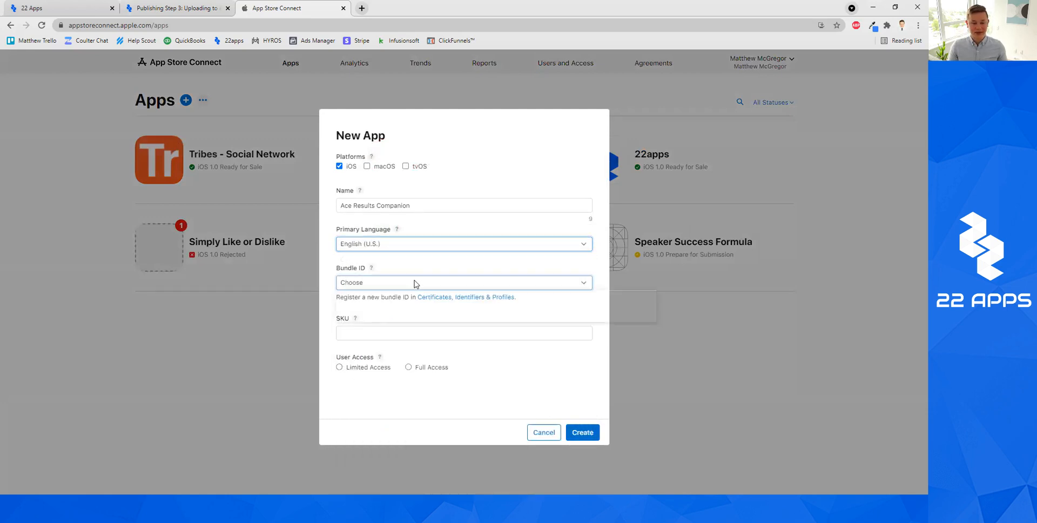
{"action": "left_click", "coordinate": [415, 283]}
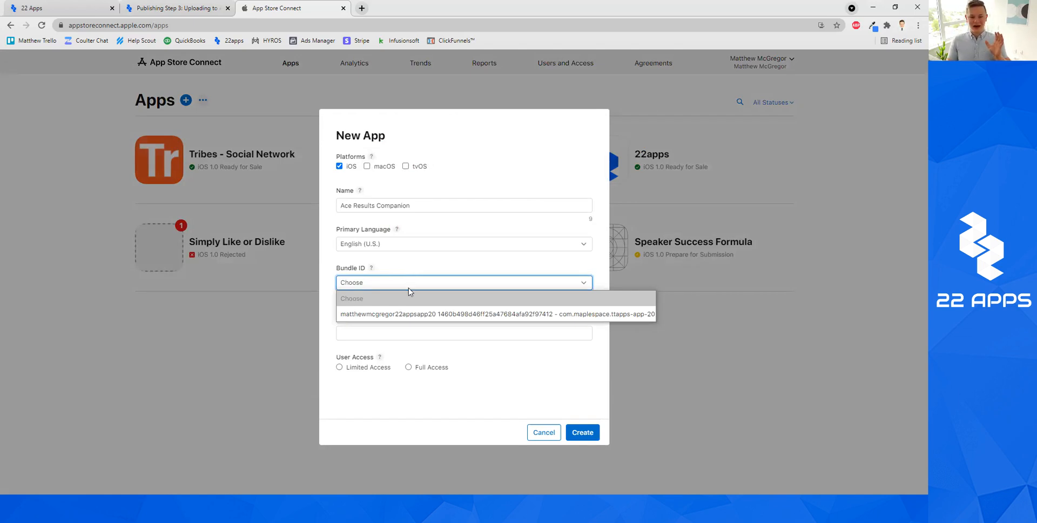
{"action": "left_click", "coordinate": [410, 313]}
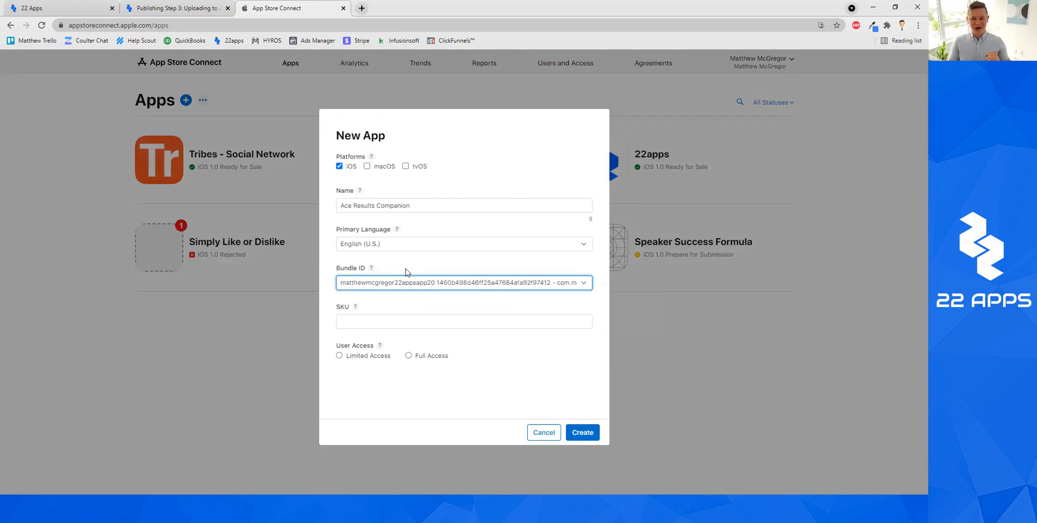
{"action": "left_click", "coordinate": [419, 283]}
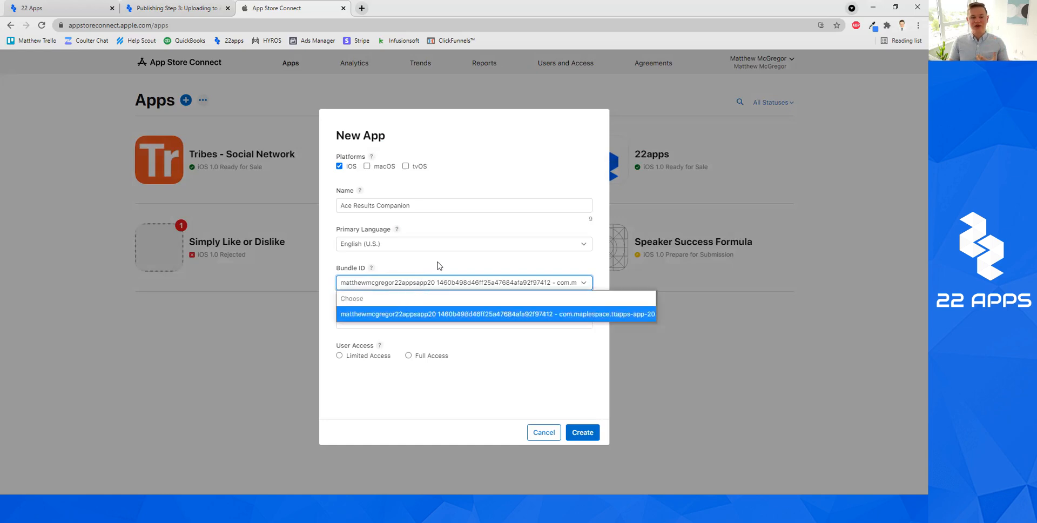
{"action": "left_click", "coordinate": [439, 265]}
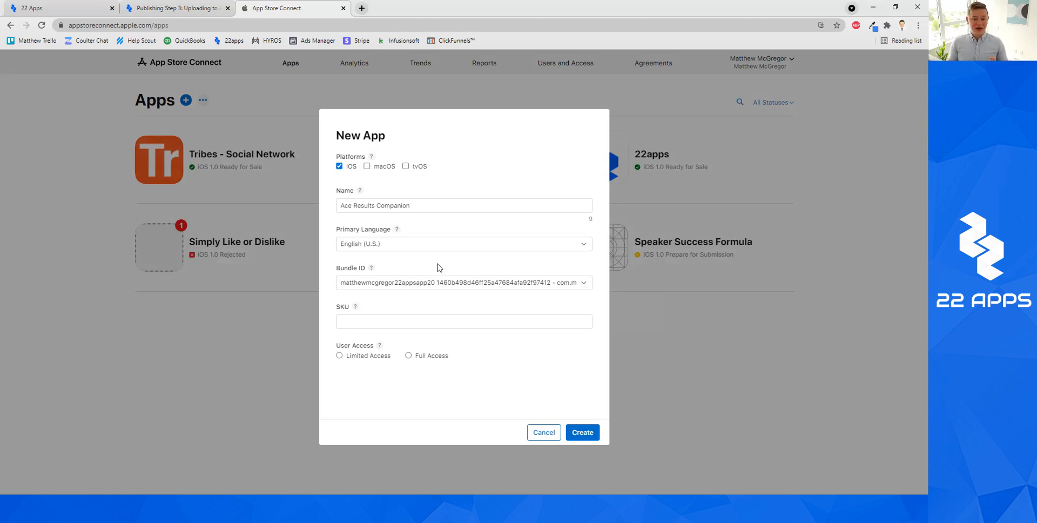
{"action": "left_click", "coordinate": [445, 282]}
{"action": "left_click", "coordinate": [432, 311]}
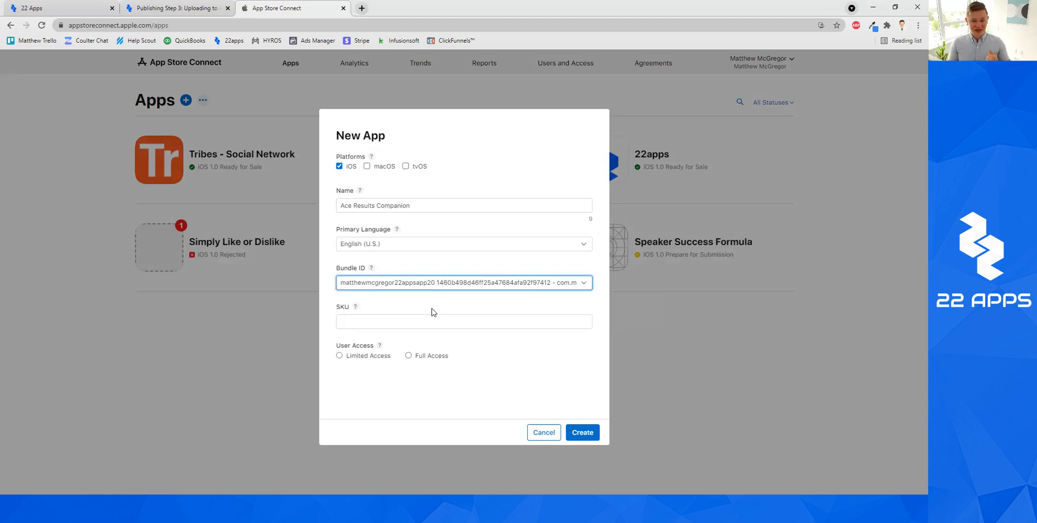
Check the support article's New App instructions and example for the bundle ID, SKU naming and user access
{"action": "left_click", "coordinate": [377, 318]}
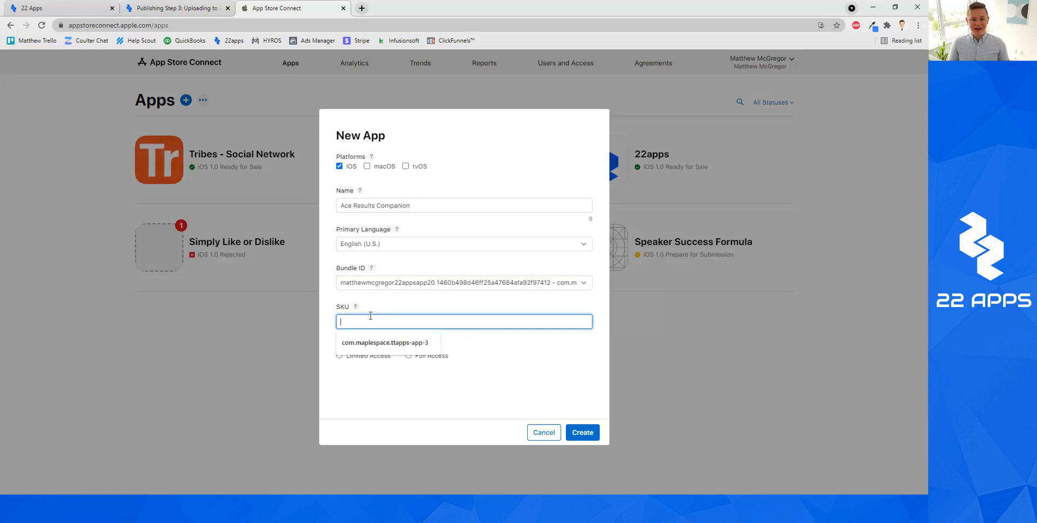
{"action": "left_click", "coordinate": [394, 306]}
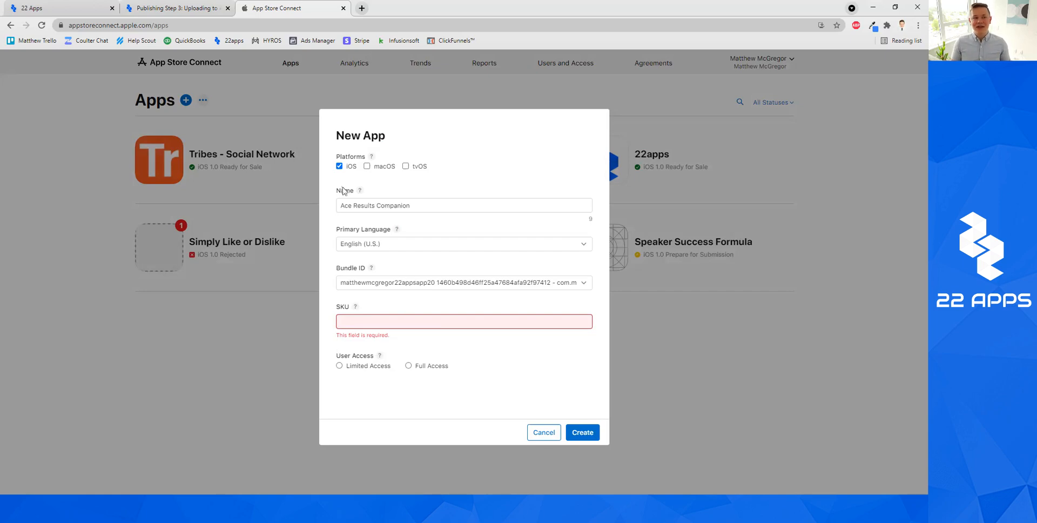
{"action": "left_click", "coordinate": [183, 6]}
{"action": "scroll", "coordinate": [564, 305], "scroll_direction": "down", "scroll_amount": 5}
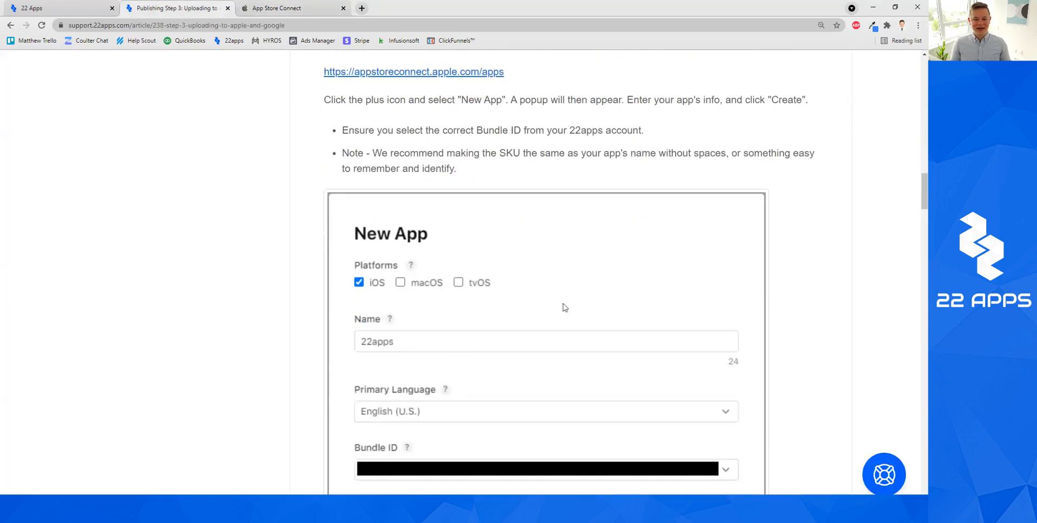
{"action": "scroll", "coordinate": [440, 348], "scroll_direction": "down", "scroll_amount": 1}
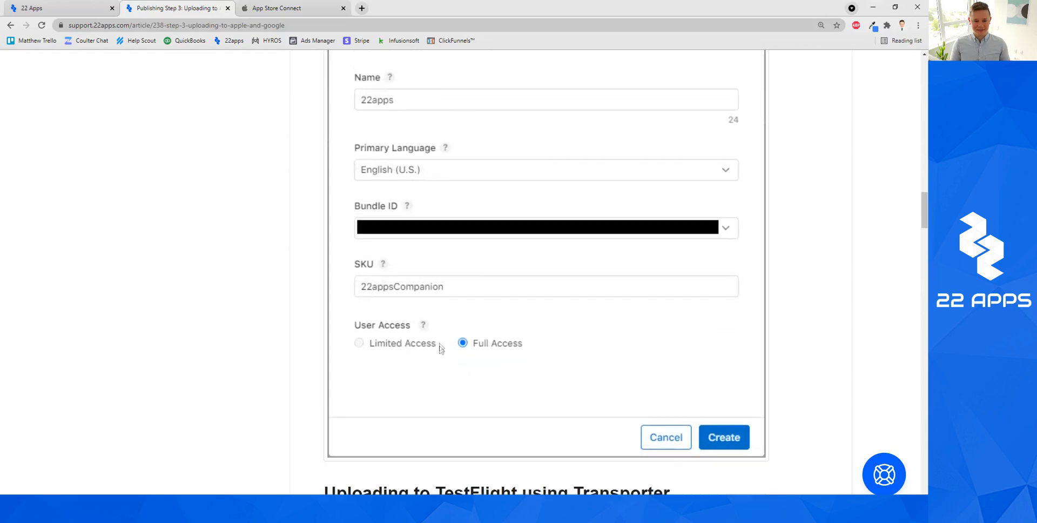
{"action": "scroll", "coordinate": [459, 297], "scroll_direction": "up", "scroll_amount": 2}
{"action": "scroll", "coordinate": [455, 298], "scroll_direction": "up", "scroll_amount": 5}
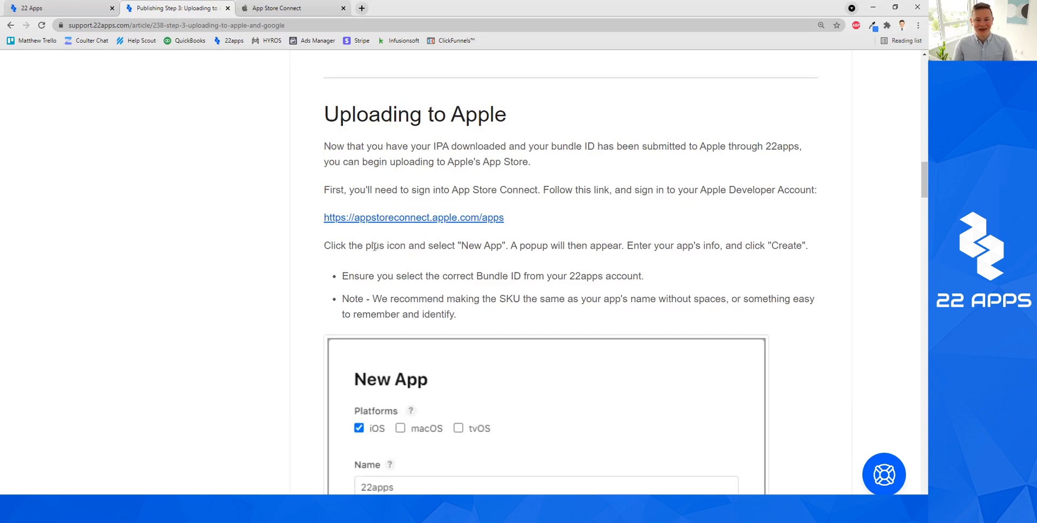
{"action": "left_click_drag", "start_coordinate": [363, 245], "coordinate": [525, 246]}
{"action": "left_click_drag", "start_coordinate": [349, 277], "coordinate": [626, 276]}
{"action": "scroll", "coordinate": [470, 425], "scroll_direction": "down", "scroll_amount": 4}
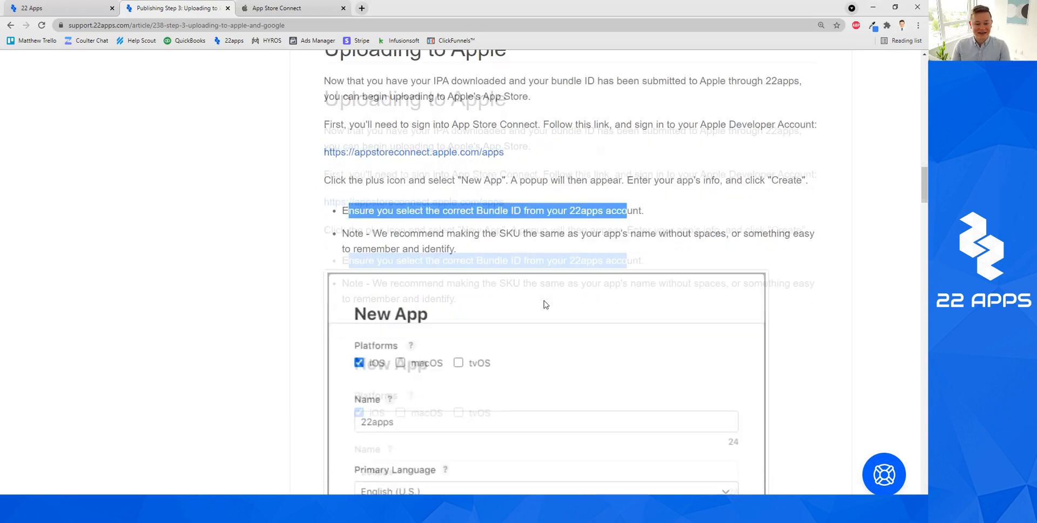
{"action": "scroll", "coordinate": [401, 232], "scroll_direction": "up", "scroll_amount": 2}
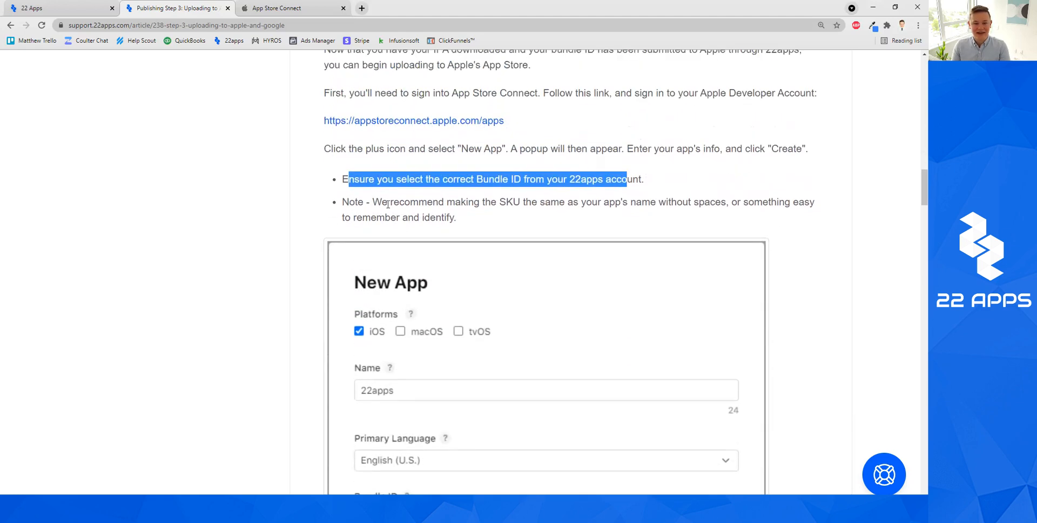
{"action": "left_click_drag", "start_coordinate": [373, 201], "coordinate": [494, 223]}
Back in App Store Connect, copy the app name into the SKU and remove its spaces to make AceResultsCompanion
{"action": "left_click", "coordinate": [241, 7]}
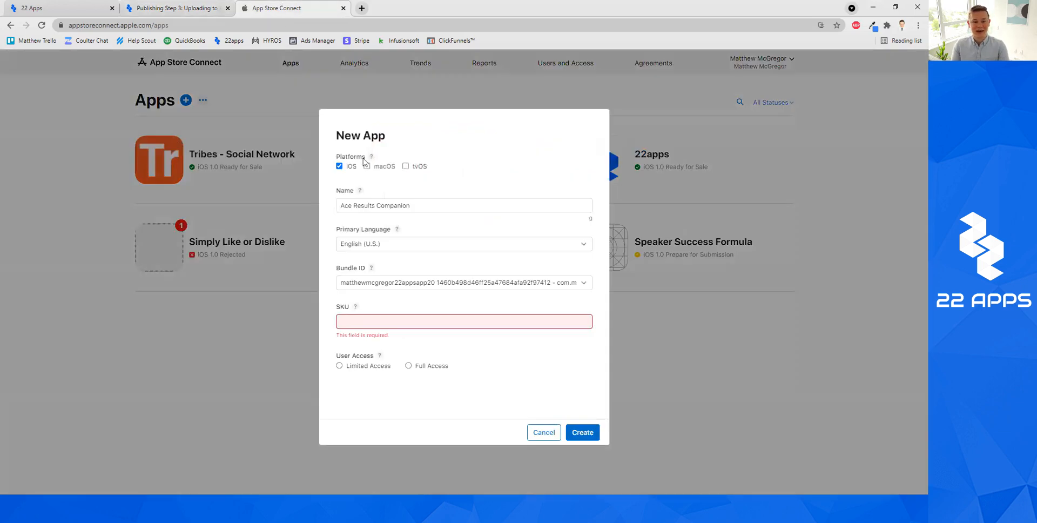
{"action": "left_click", "coordinate": [401, 209]}
{"action": "key", "text": "ctrl+a"}
{"action": "key", "text": "ctrl+c"}
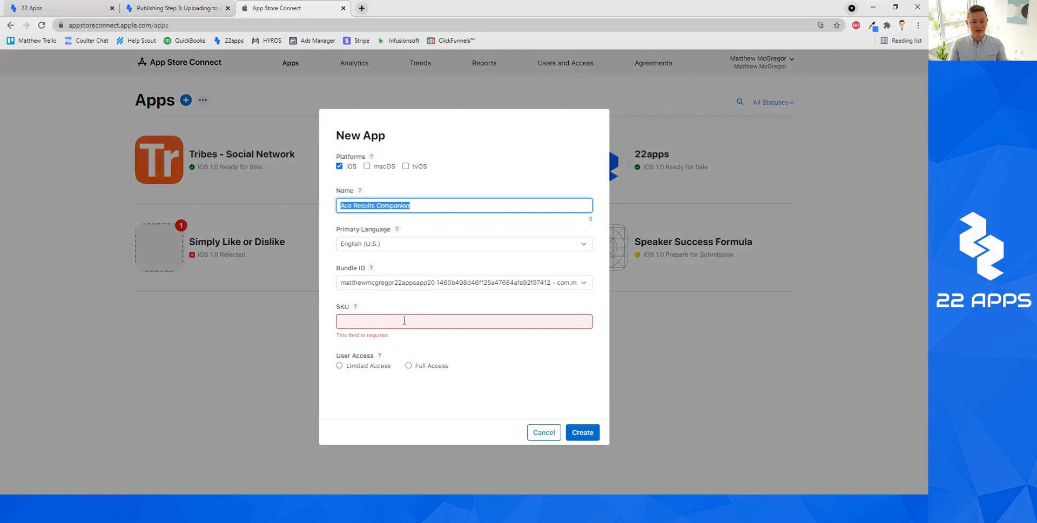
{"action": "left_click", "coordinate": [369, 318]}
{"action": "key", "text": "ctrl+v"}
{"action": "left_click", "coordinate": [354, 321]}
{"action": "key", "text": "BackSpace"}
{"action": "left_click", "coordinate": [376, 321]}
{"action": "key", "text": "BackSpace"}
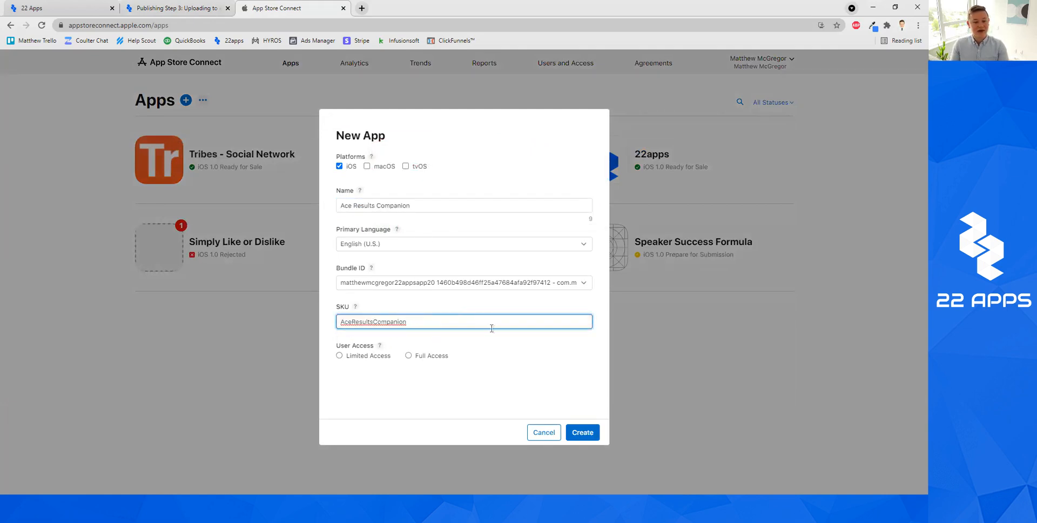
Set user access to Full Access and create the app
{"action": "left_click", "coordinate": [409, 356]}
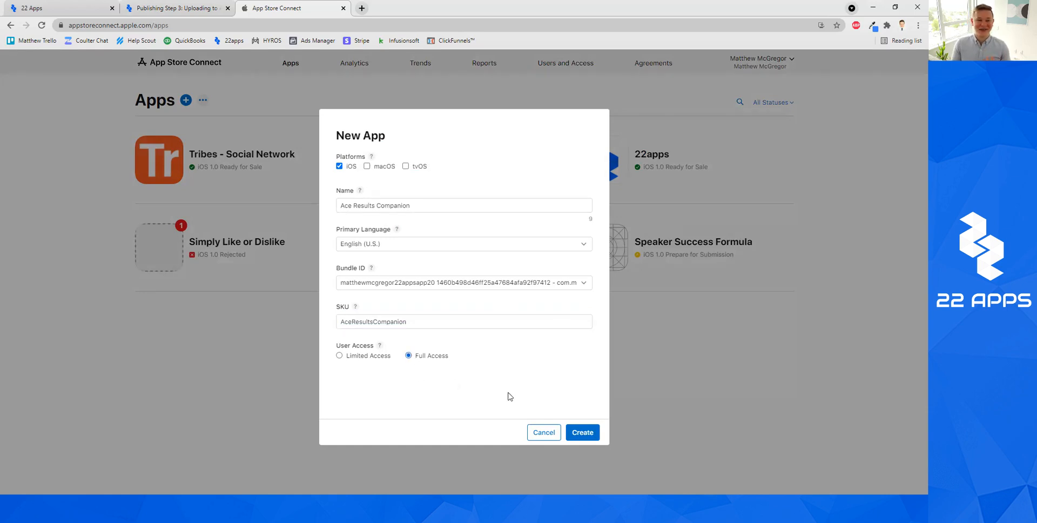
{"action": "left_click", "coordinate": [587, 434]}
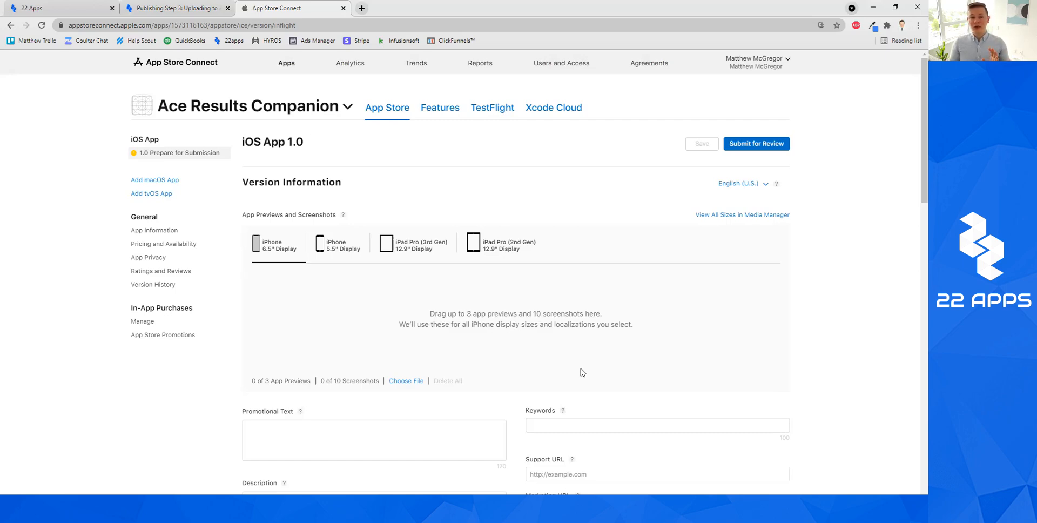
Look over the iOS App 1.0 version information and try to submit the app for review
{"action": "scroll", "coordinate": [581, 372], "scroll_direction": "down", "scroll_amount": 3}
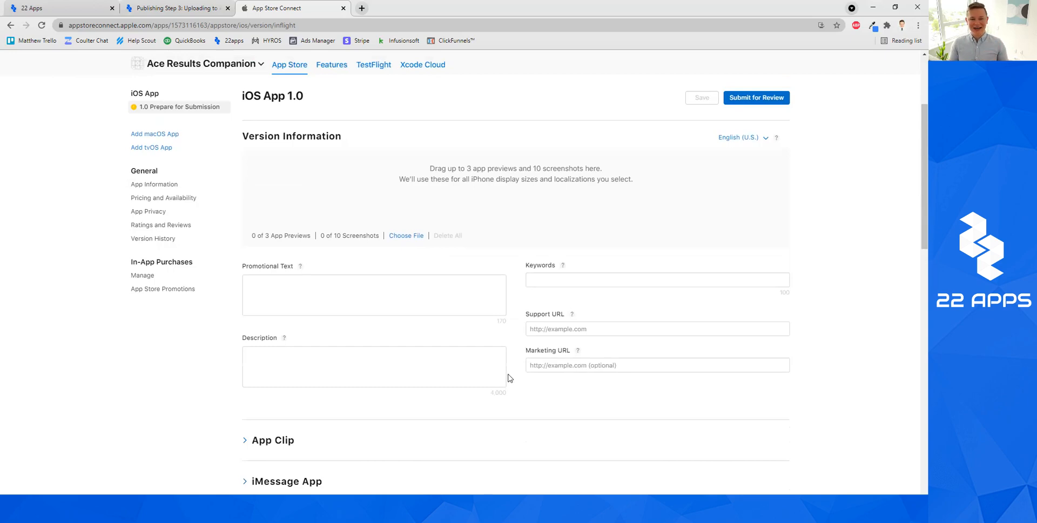
{"action": "scroll", "coordinate": [507, 376], "scroll_direction": "up", "scroll_amount": 3}
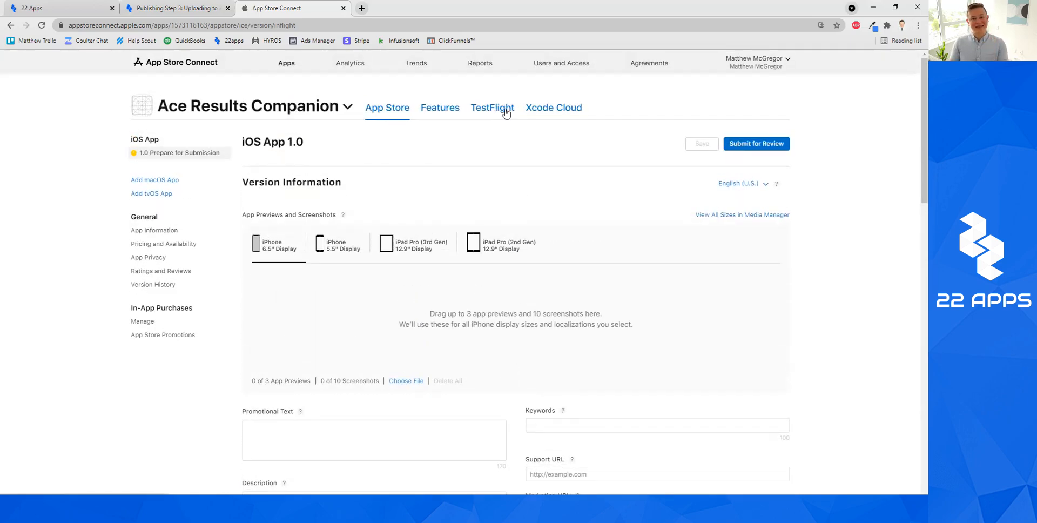
{"action": "left_click", "coordinate": [785, 147]}
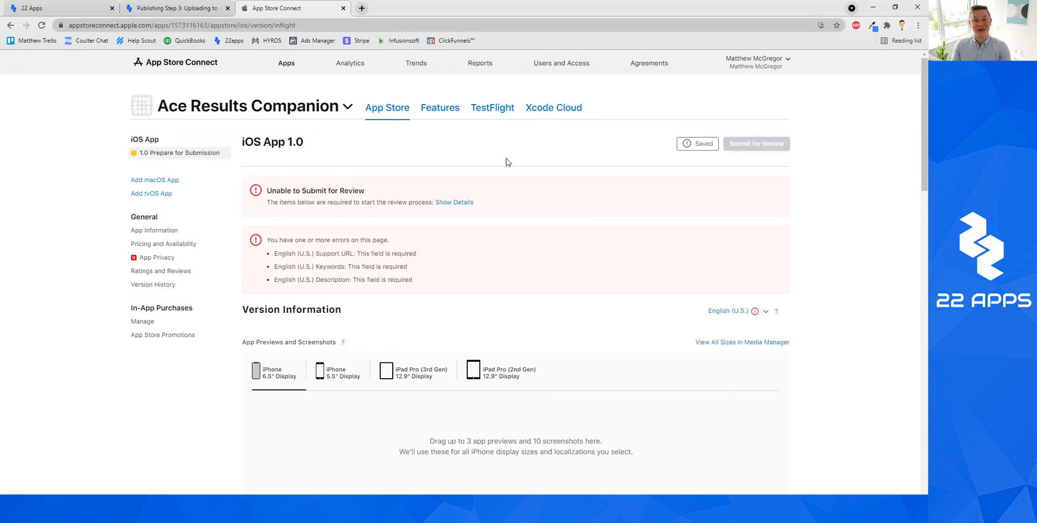
Check the app's TestFlight builds page and find the support article's section on uploading to TestFlight using Transporter
{"action": "left_click", "coordinate": [491, 110]}
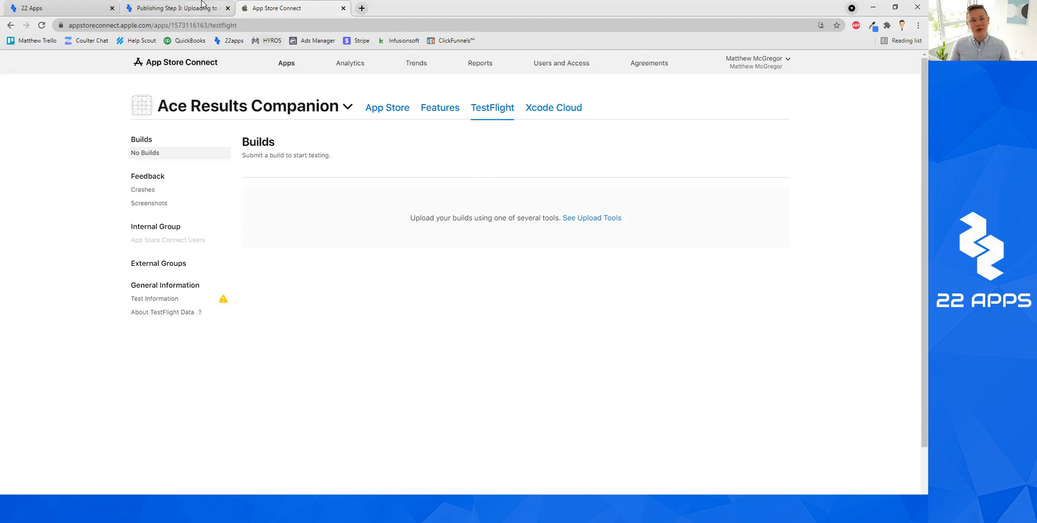
{"action": "left_click", "coordinate": [201, 7]}
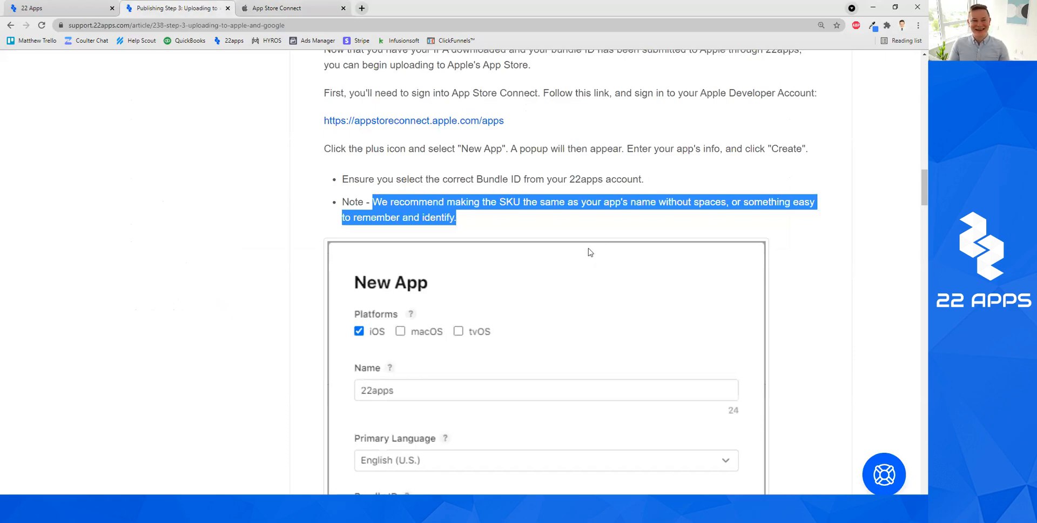
{"action": "scroll", "coordinate": [585, 251], "scroll_direction": "down", "scroll_amount": 4}
{"action": "scroll", "coordinate": [585, 252], "scroll_direction": "down", "scroll_amount": 6}
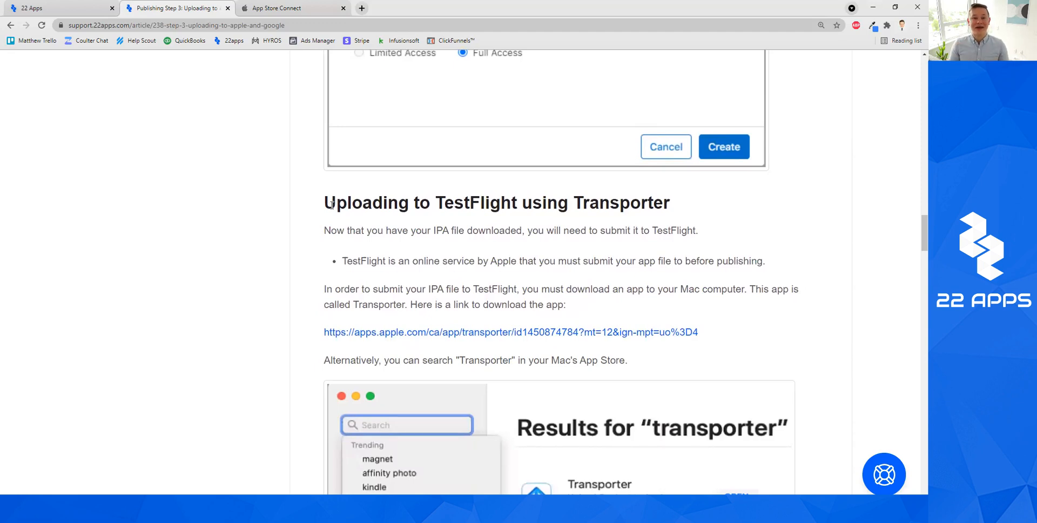
{"action": "left_click_drag", "start_coordinate": [332, 204], "coordinate": [406, 203]}
{"action": "left_click", "coordinate": [406, 203]}
{"action": "left_click_drag", "start_coordinate": [507, 203], "coordinate": [427, 203]}
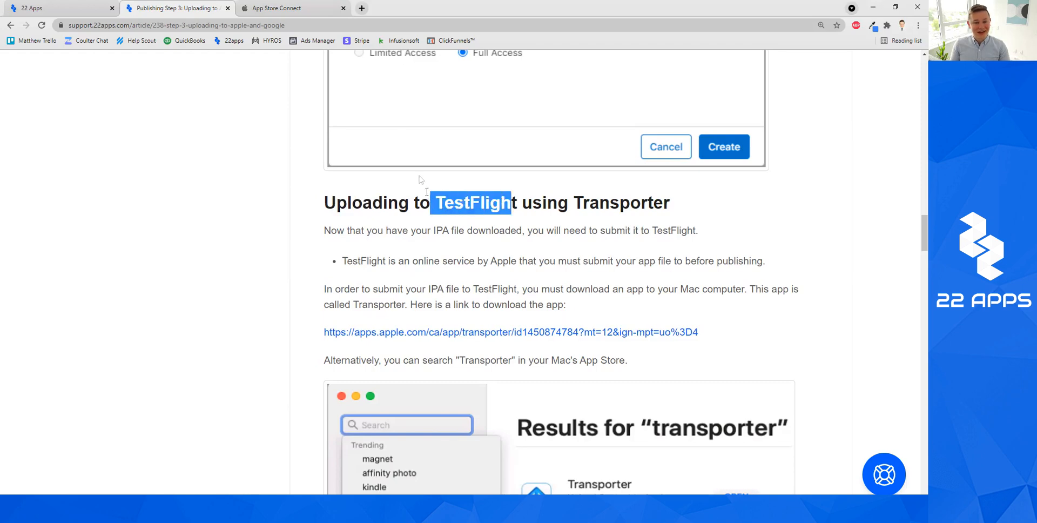
{"action": "left_click", "coordinate": [324, 11]}
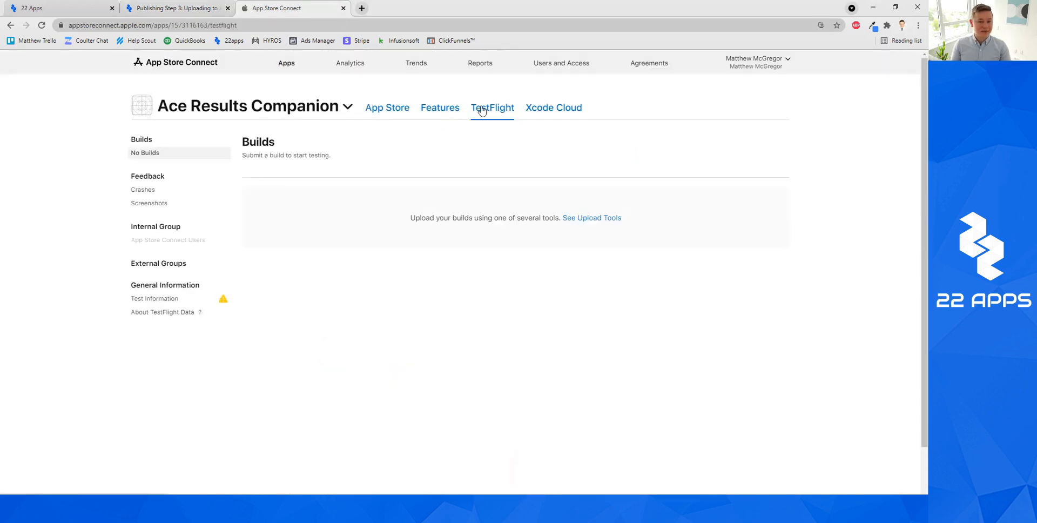
Return to the support article and read how to get the Transporter app for submitting the IPA file
{"action": "left_click", "coordinate": [184, 9]}
{"action": "left_click", "coordinate": [649, 205]}
{"action": "double_click", "coordinate": [650, 205]}
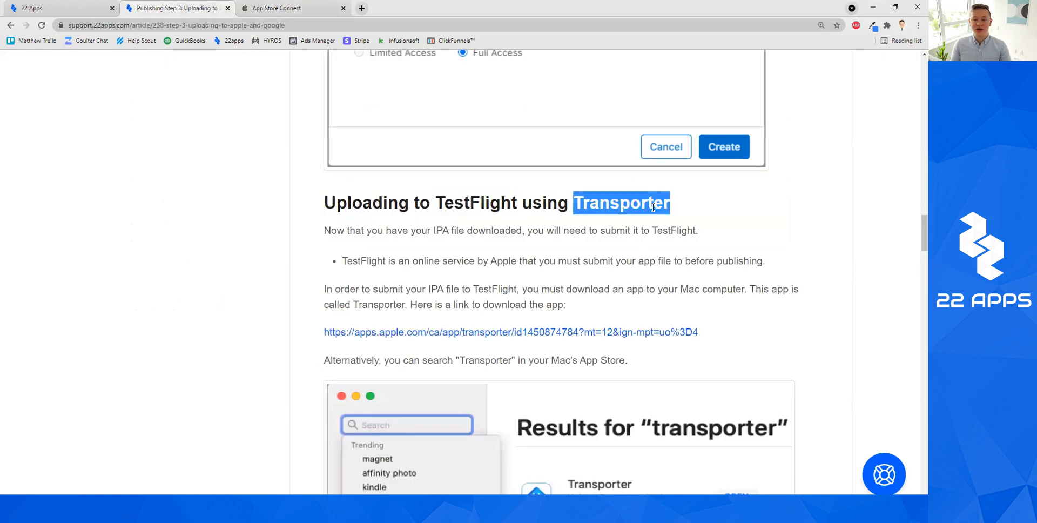
{"action": "left_click", "coordinate": [638, 206]}
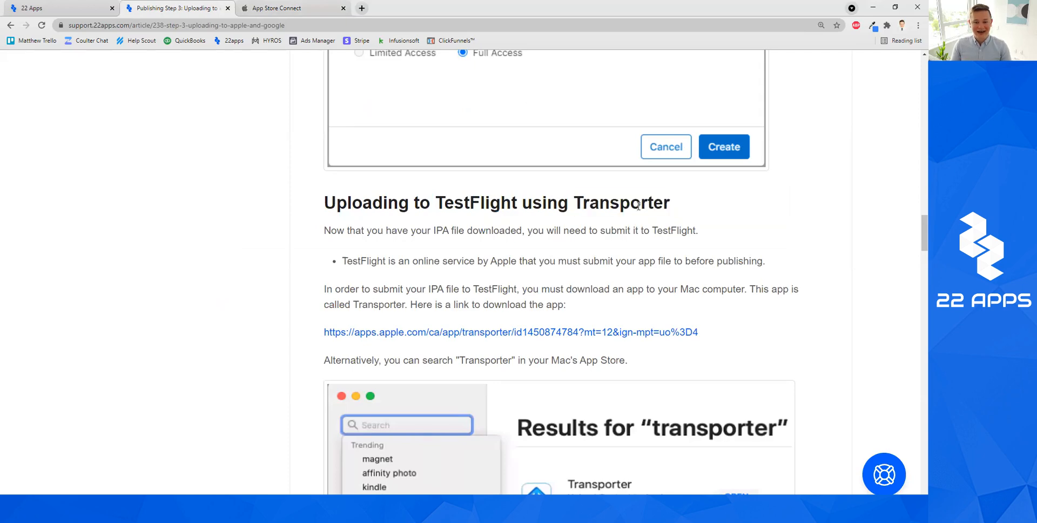
{"action": "scroll", "coordinate": [638, 207], "scroll_direction": "down", "scroll_amount": 1}
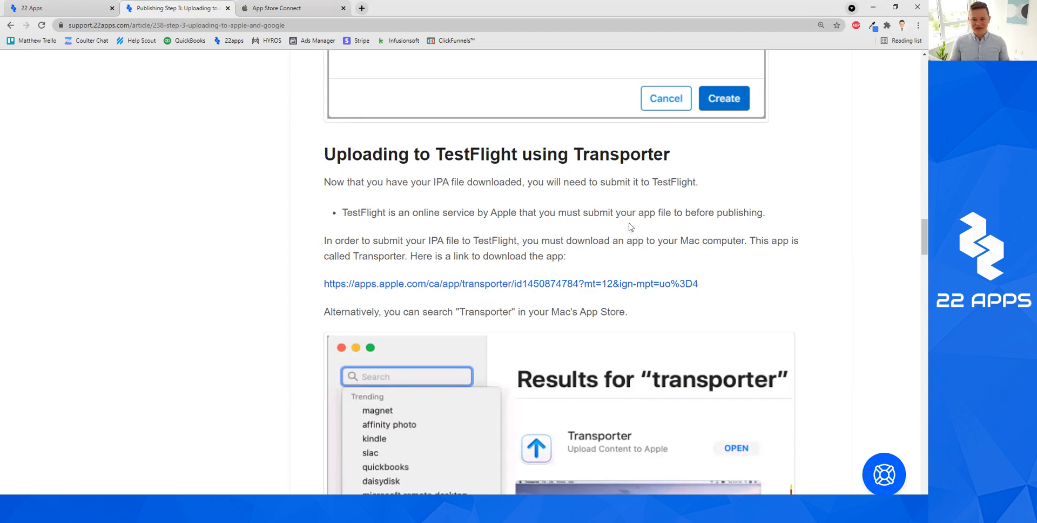
{"action": "scroll", "coordinate": [630, 231], "scroll_direction": "down", "scroll_amount": 1}
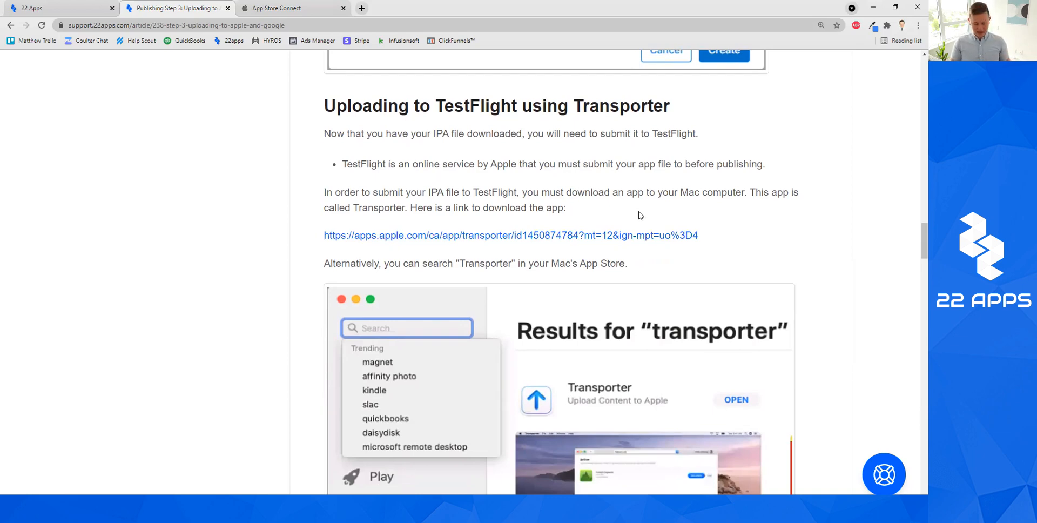
Search the support article for "friend" and read the note on uploading the app without owning a Mac
{"action": "key", "text": "ctrl+f"}
{"action": "type", "text": "friend"}
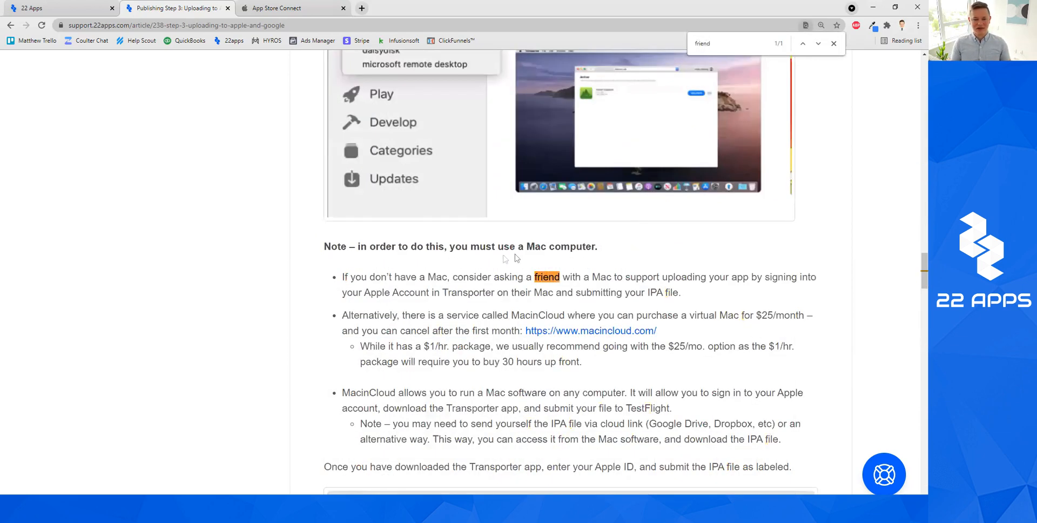
{"action": "scroll", "coordinate": [451, 268], "scroll_direction": "up", "scroll_amount": 1}
{"action": "scroll", "coordinate": [452, 269], "scroll_direction": "down", "scroll_amount": 1}
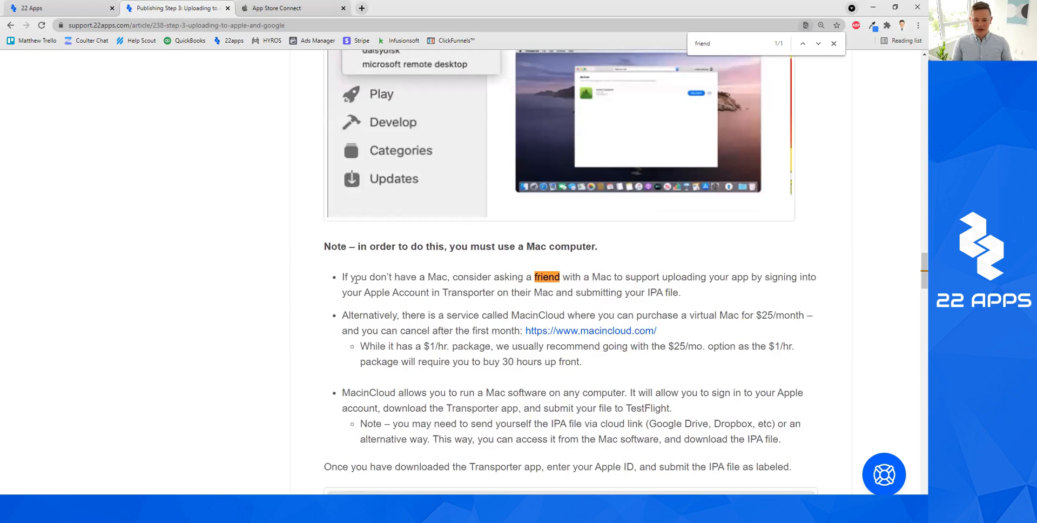
{"action": "left_click_drag", "start_coordinate": [356, 279], "coordinate": [531, 279]}
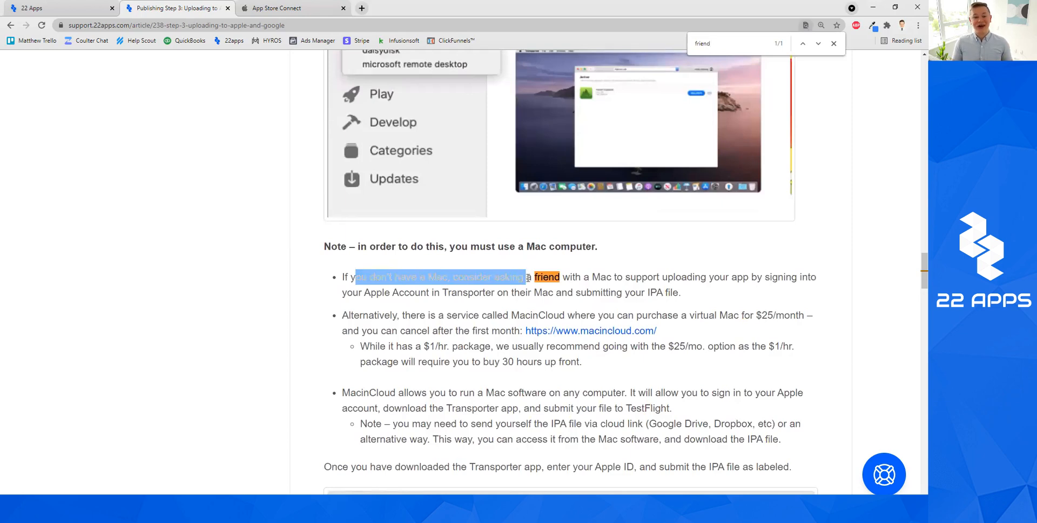
{"action": "left_click", "coordinate": [528, 280]}
{"action": "scroll", "coordinate": [528, 279], "scroll_direction": "down", "scroll_amount": 1}
{"action": "scroll", "coordinate": [516, 278], "scroll_direction": "down", "scroll_amount": 1}
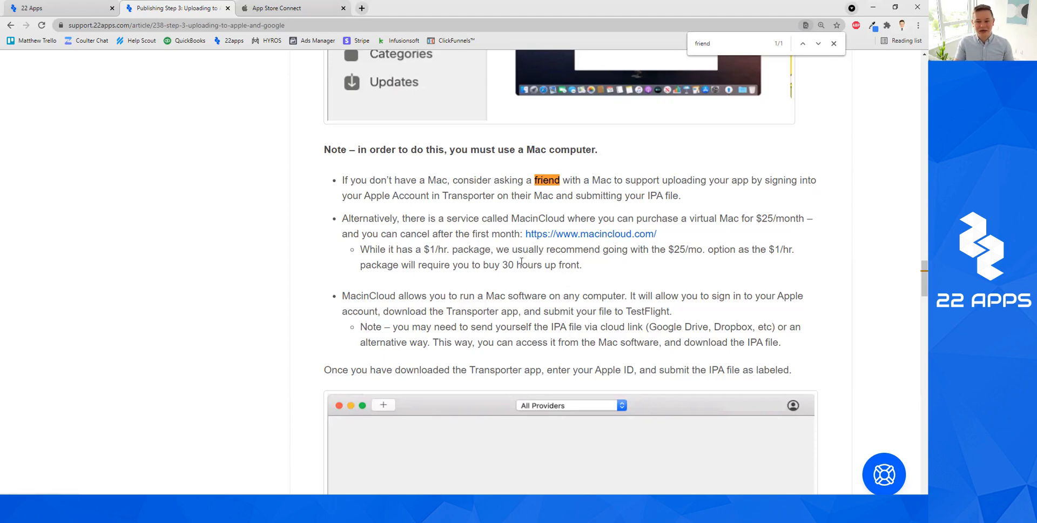
Review the article's advice on MacinCloud's monthly and hourly virtual Mac packages
{"action": "left_click_drag", "start_coordinate": [762, 219], "coordinate": [807, 218]}
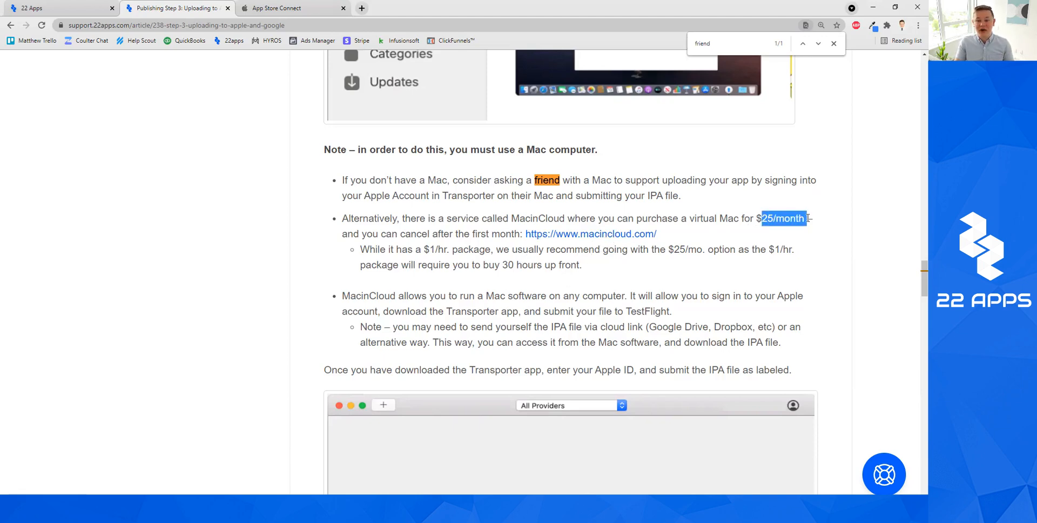
{"action": "left_click", "coordinate": [779, 219]}
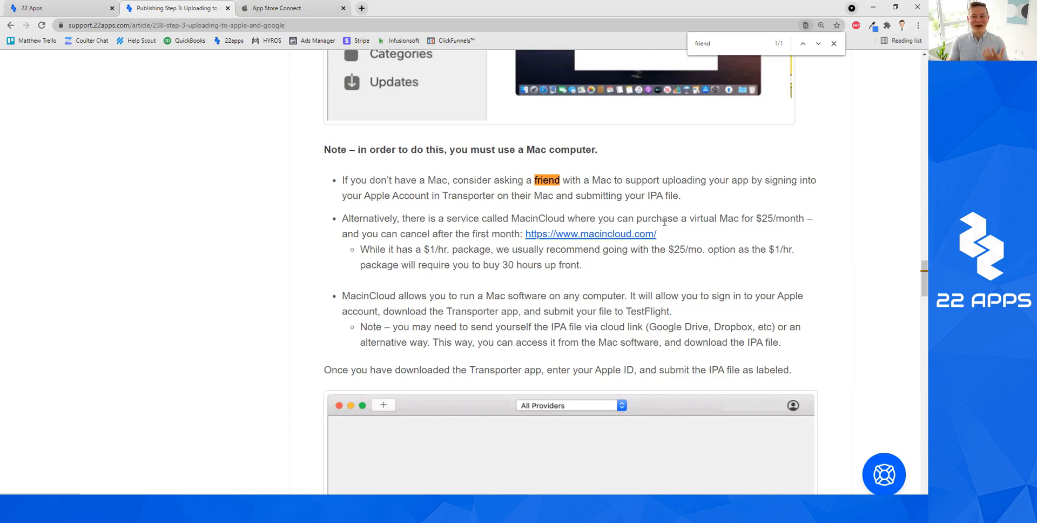
{"action": "left_click_drag", "start_coordinate": [761, 219], "coordinate": [773, 219]}
{"action": "left_click", "coordinate": [773, 220]}
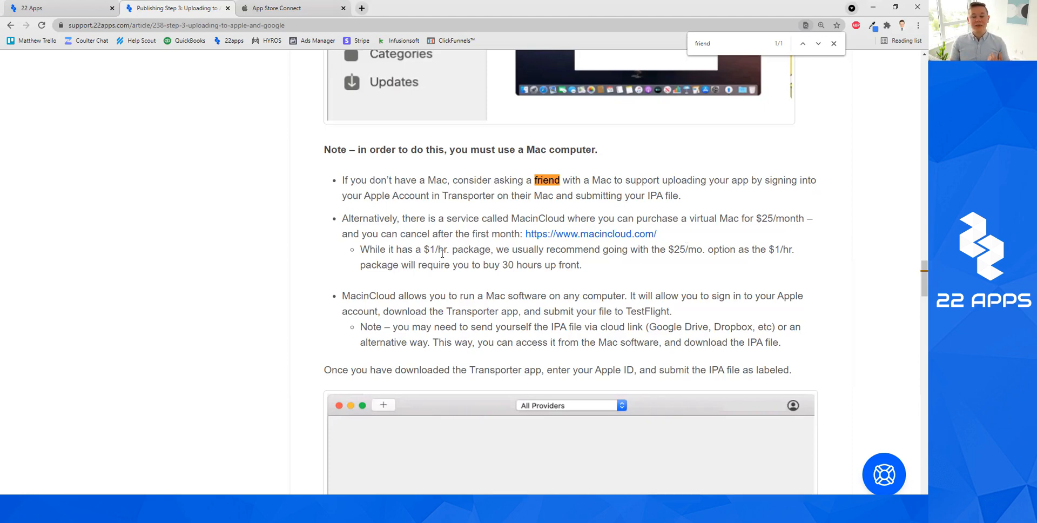
{"action": "left_click_drag", "start_coordinate": [653, 250], "coordinate": [705, 252]}
{"action": "left_click", "coordinate": [724, 252]}
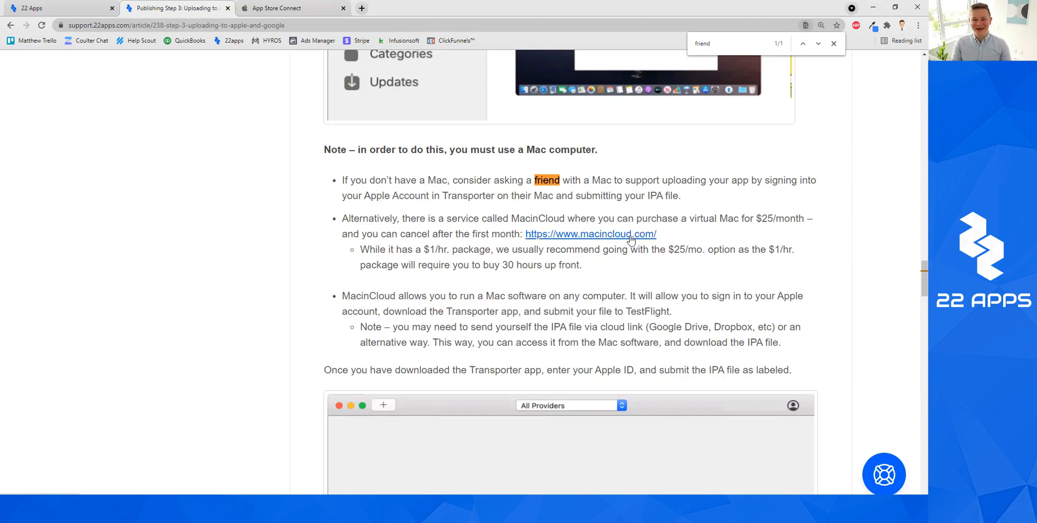
Open the MacinCloud site from the article, save MacinCloud_LA548.zip to the desktop and shrink the browser to uncover the desktop
{"action": "left_click", "coordinate": [592, 236]}
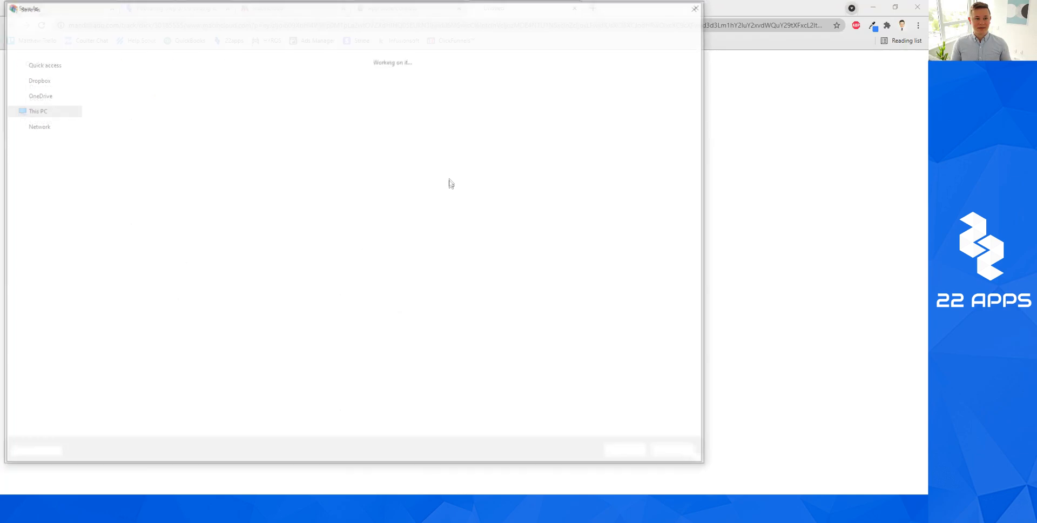
{"action": "left_click", "coordinate": [631, 451]}
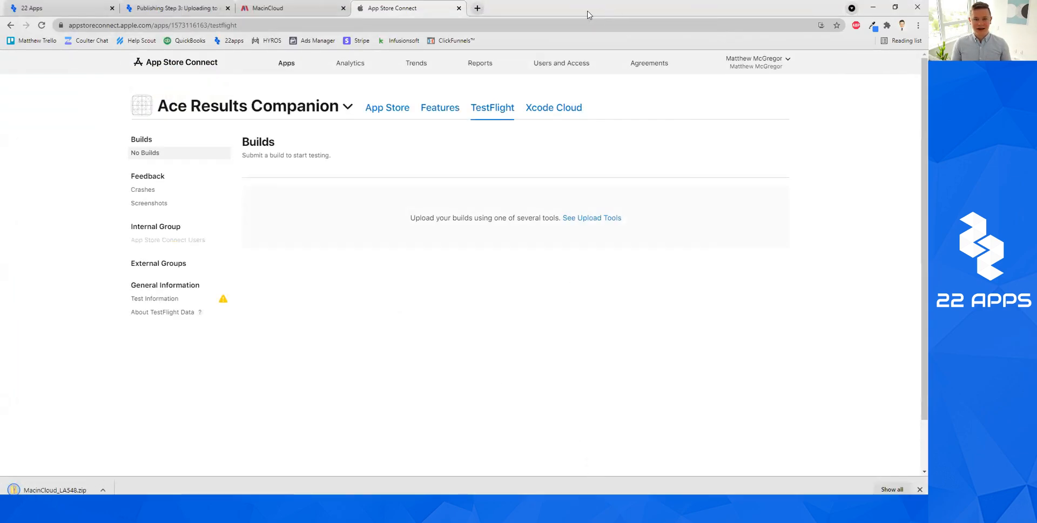
{"action": "double_click", "coordinate": [556, 10]}
{"action": "left_click", "coordinate": [872, 8]}
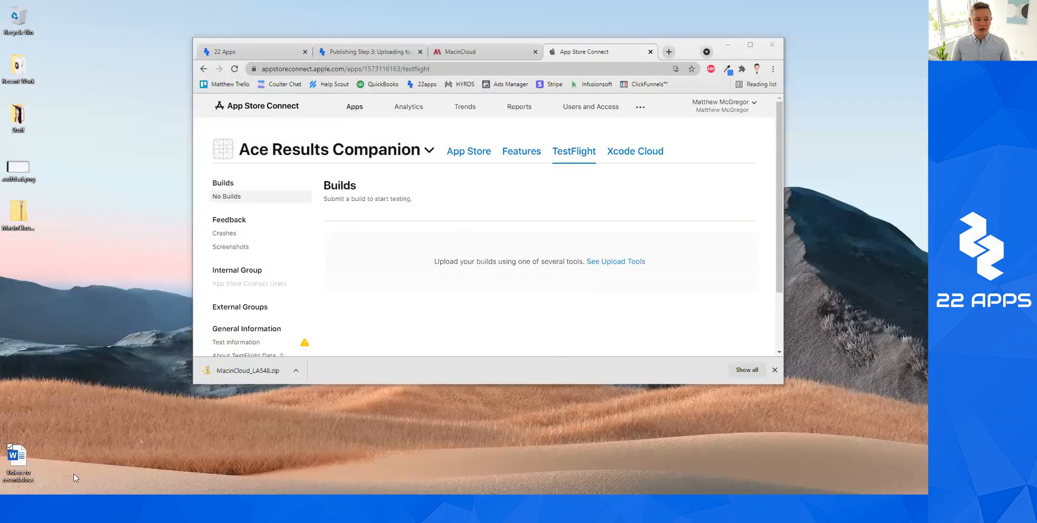
Extract MacinCloud_LA548.zip into a MacinCloud_LA548 folder on the desktop
{"action": "left_click", "coordinate": [26, 221]}
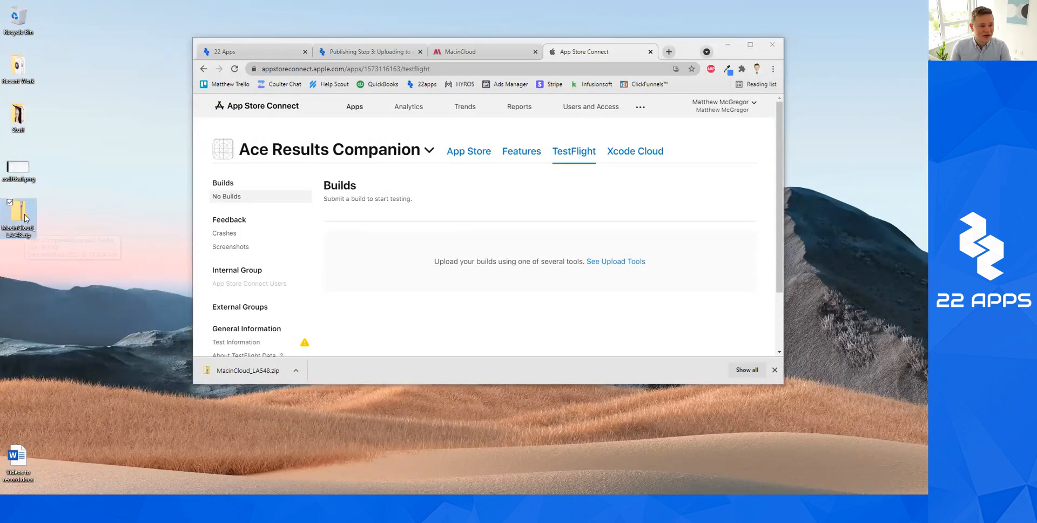
{"action": "right_click", "coordinate": [24, 215]}
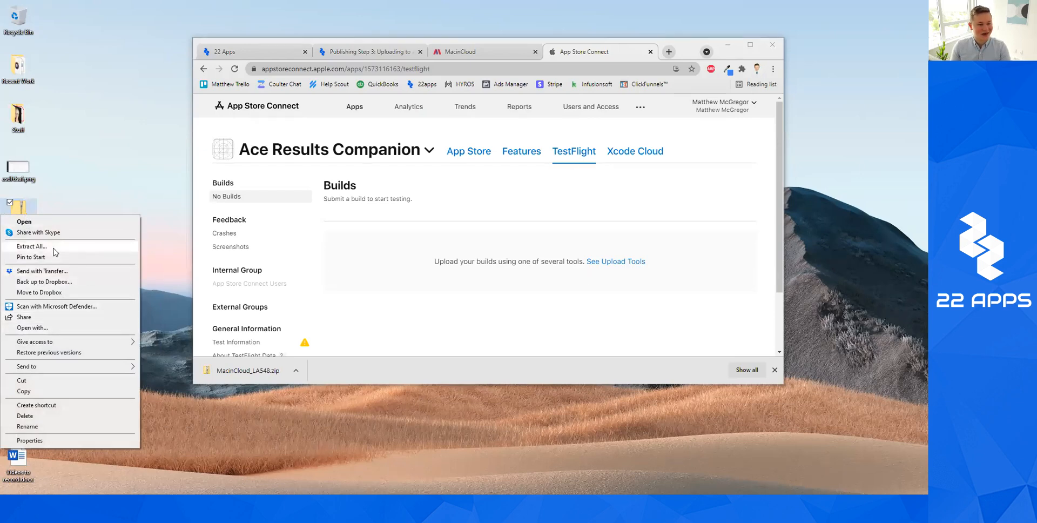
{"action": "left_click", "coordinate": [32, 247]}
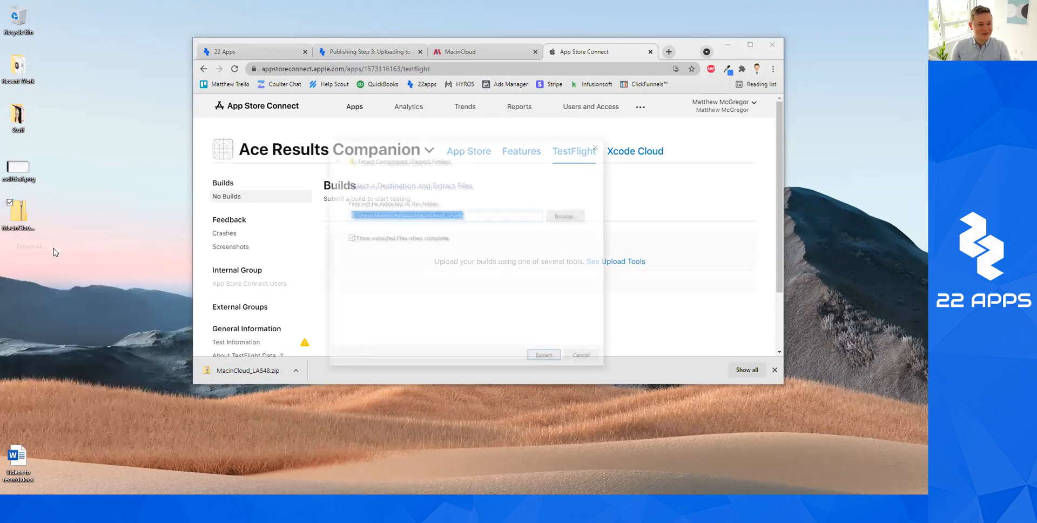
{"action": "left_click", "coordinate": [555, 358]}
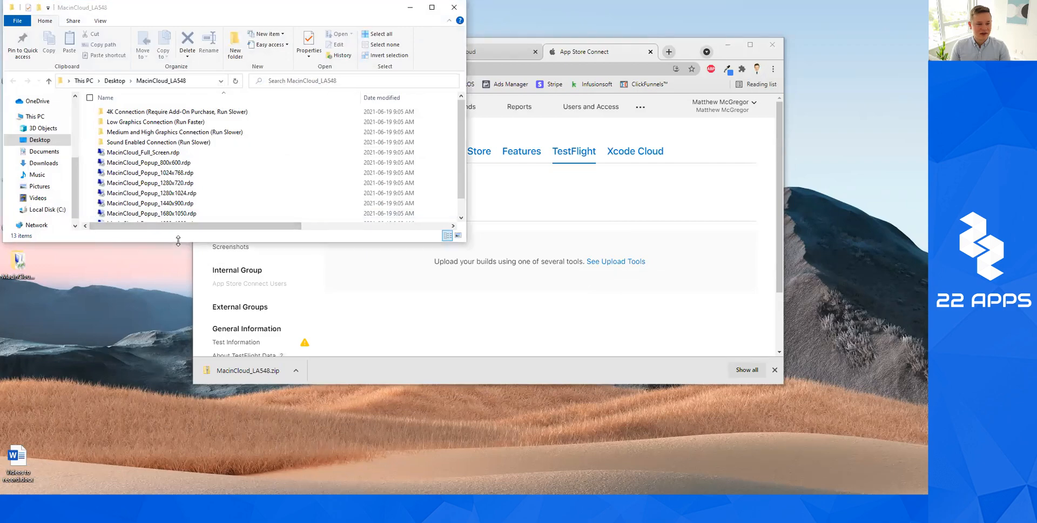
Enlarge and reposition the extracted folder's window, and connect to the virtual Mac with MacinCloud_Popup_1920x1080.rdp
{"action": "left_click_drag", "start_coordinate": [178, 242], "coordinate": [179, 278]}
{"action": "left_click_drag", "start_coordinate": [228, 8], "coordinate": [385, 54]}
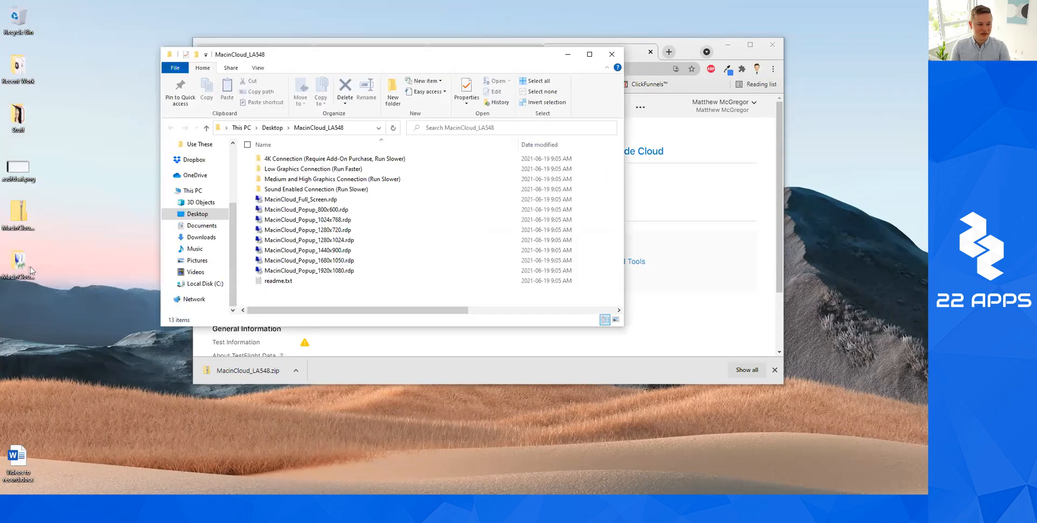
{"action": "left_click_drag", "start_coordinate": [403, 56], "coordinate": [365, 48]}
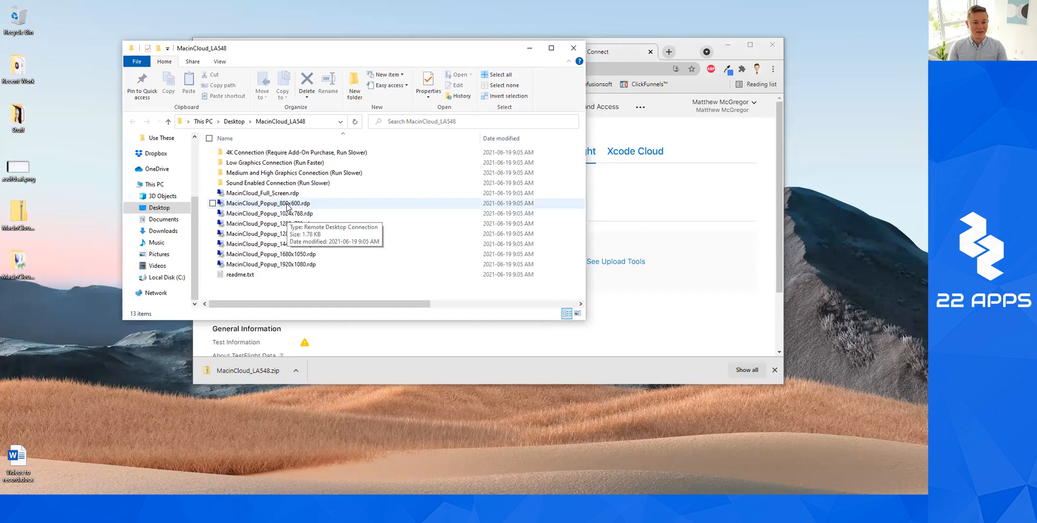
{"action": "double_click", "coordinate": [271, 269]}
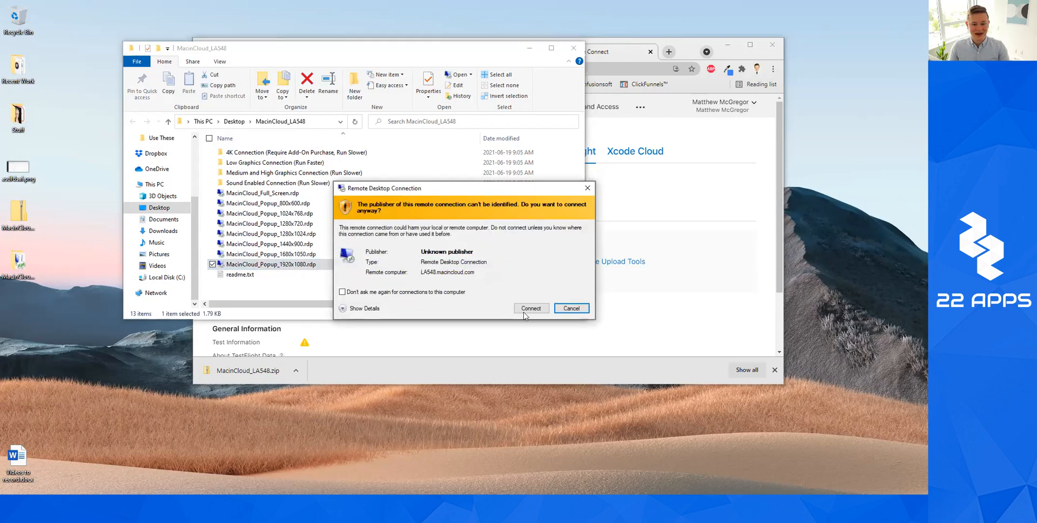
{"action": "left_click", "coordinate": [532, 308]}
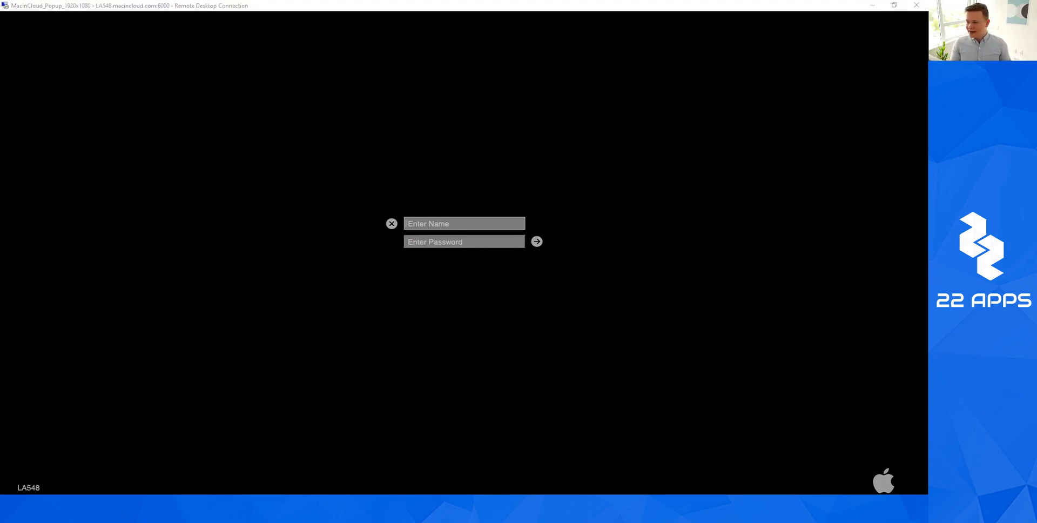
{"action": "left_click", "coordinate": [453, 226]}
{"action": "type", "text": "v"}
{"action": "key", "text": "BackSpace"}
{"action": "type", "text": "v"}
{"action": "key", "text": "BackSpace"}
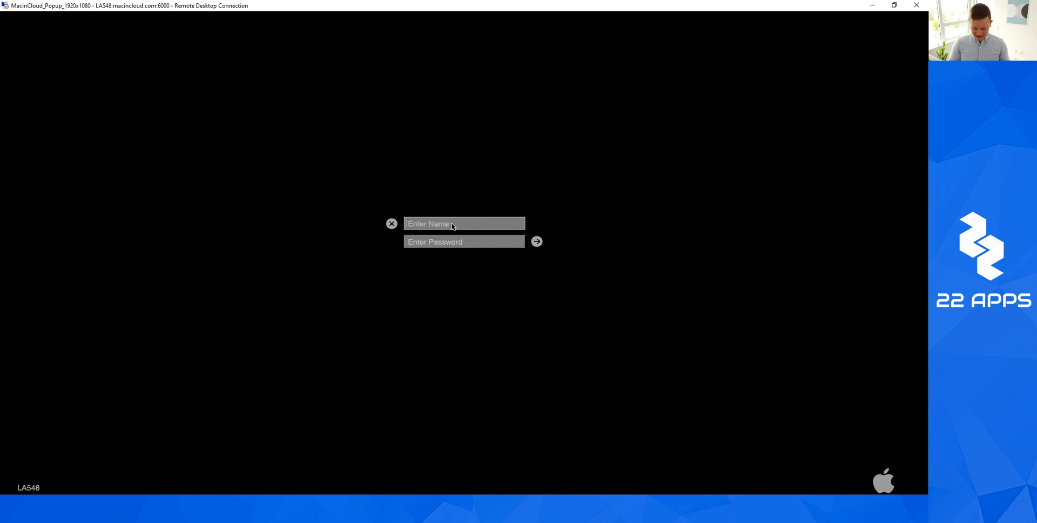
{"action": "left_click", "coordinate": [463, 241]}
{"action": "type", "text": "••••"}
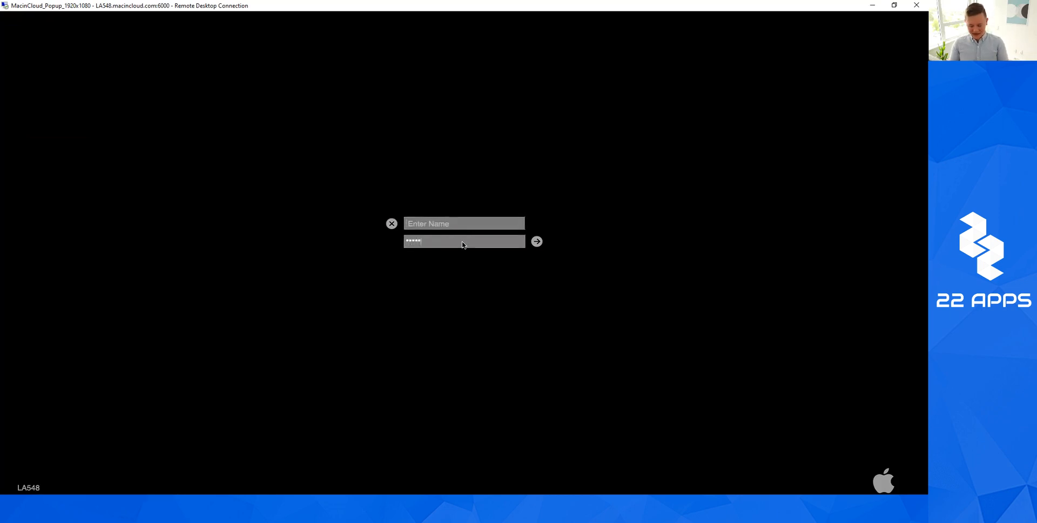
{"action": "key", "text": "BackSpace"}
{"action": "key", "text": "BackSpace"}
{"action": "key", "text": "BackSpace"}
{"action": "key", "text": "BackSpace"}
Enter the MacinCloud account's user name and password in the virtual Mac's login fields
{"action": "left_click", "coordinate": [449, 226]}
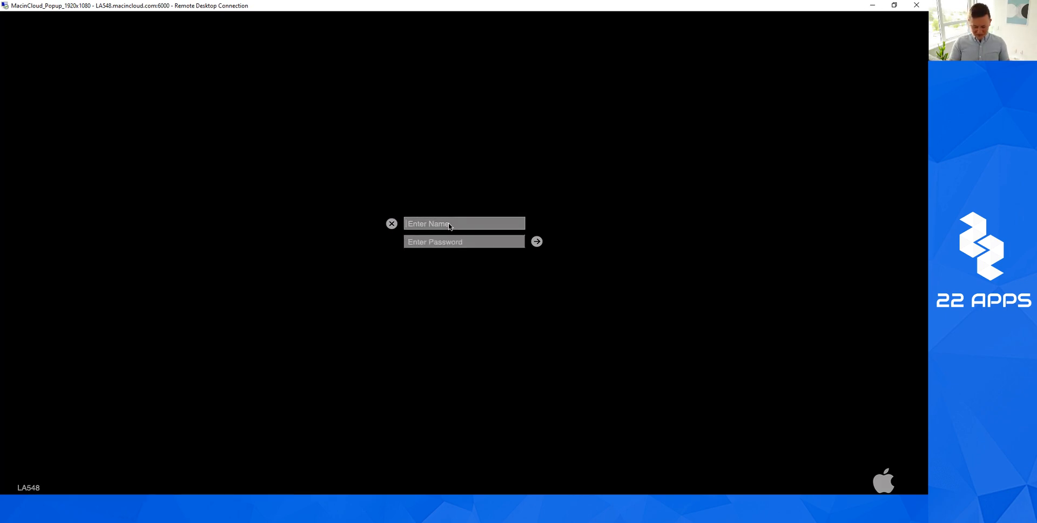
{"action": "type", "text": "user171"}
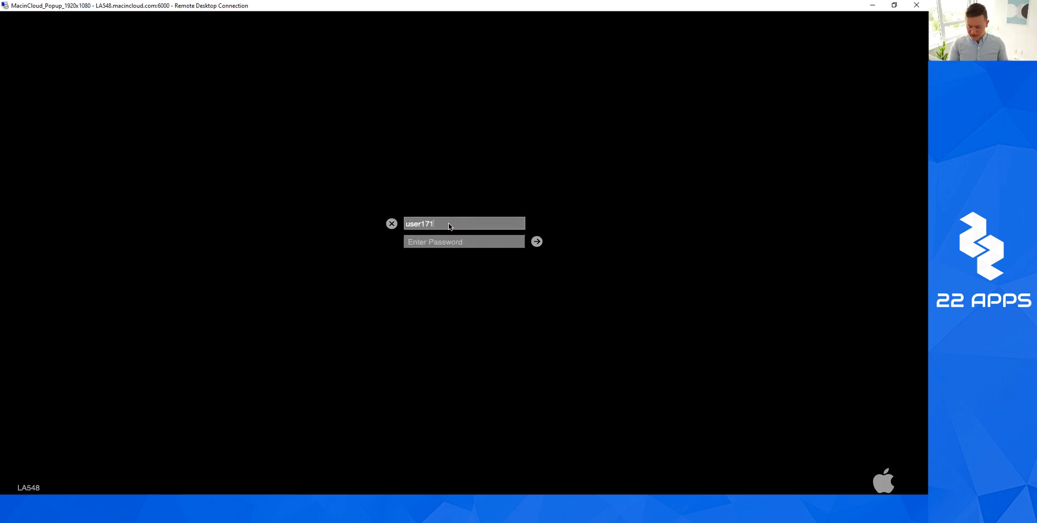
{"action": "type", "text": "919"}
{"action": "key", "text": "Tab"}
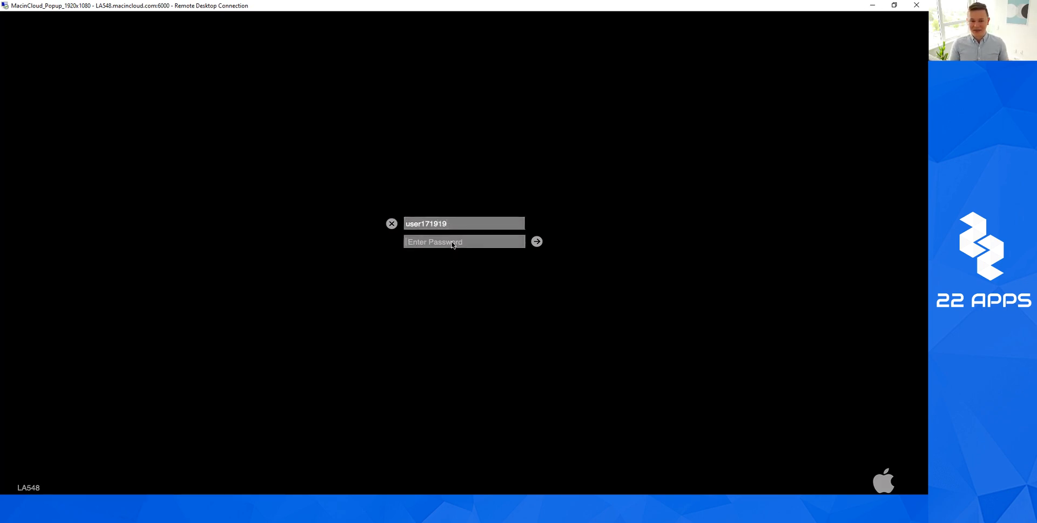
{"action": "type", "text": "••"}
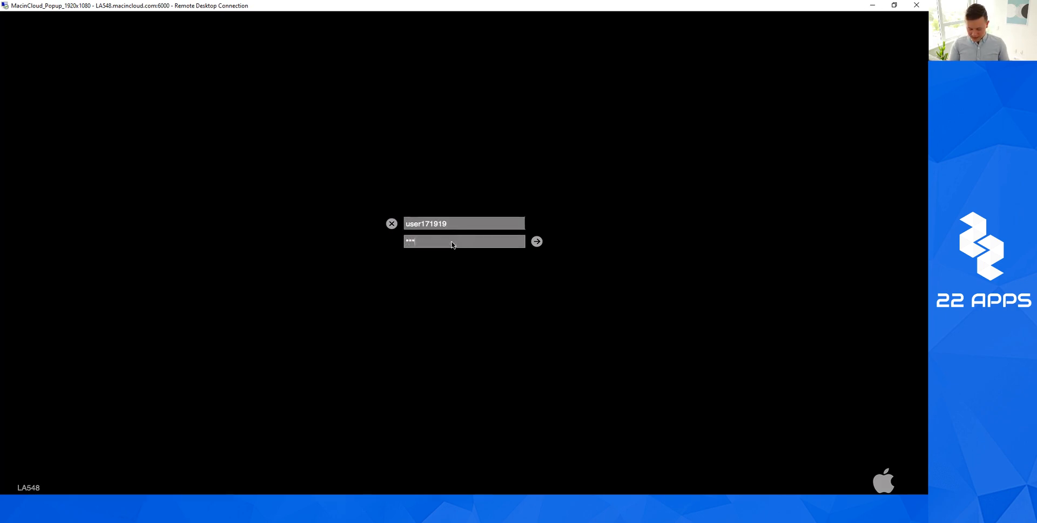
{"action": "type", "text": "•••"}
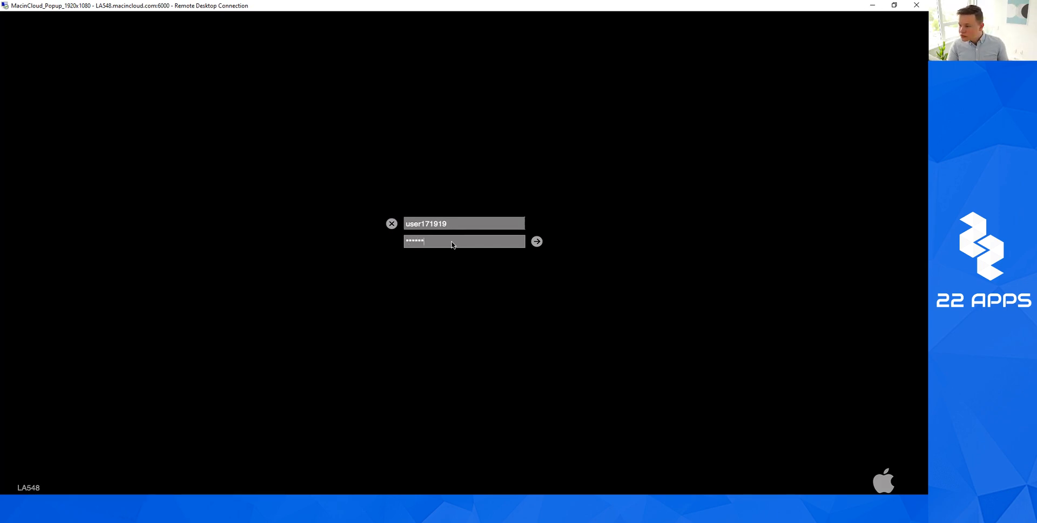
{"action": "left_click", "coordinate": [536, 242]}
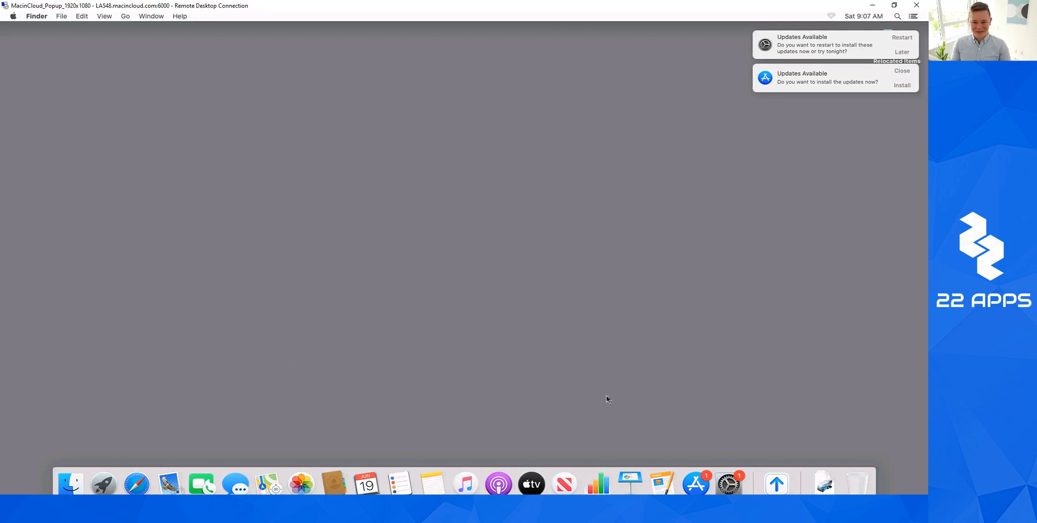
{"action": "left_click", "coordinate": [14, 16]}
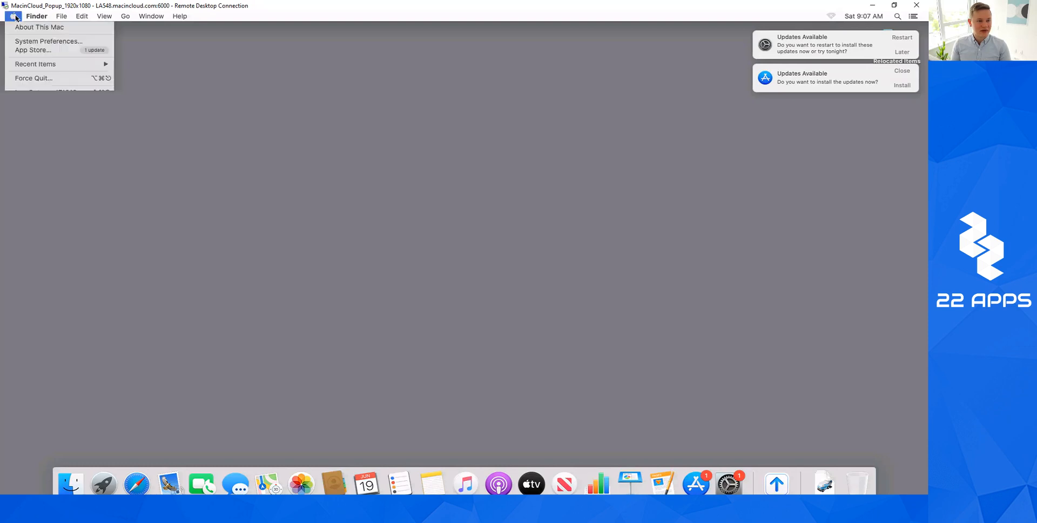
{"action": "left_click", "coordinate": [281, 118]}
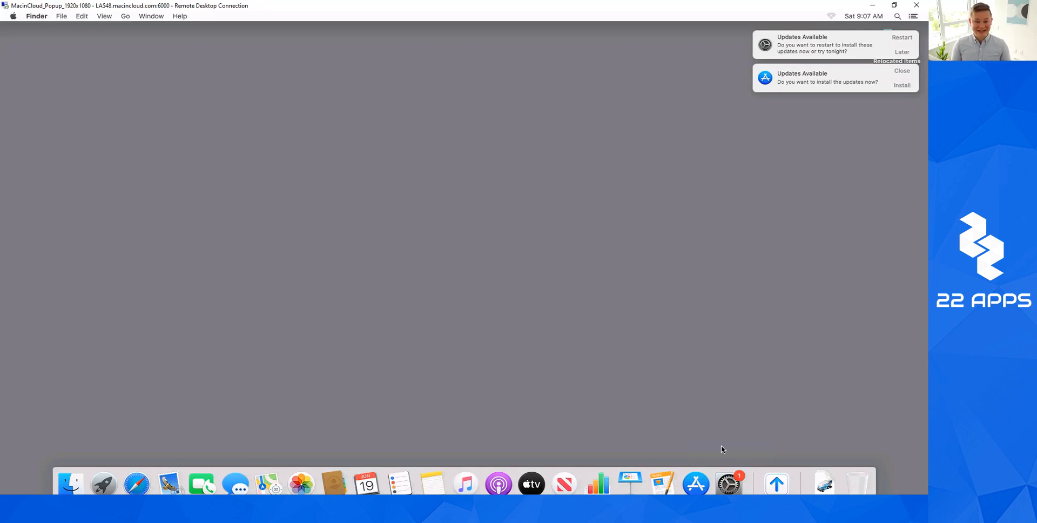
Sign the current Apple ID out of the Mac in System Preferences and close the preferences window
{"action": "left_click", "coordinate": [732, 487]}
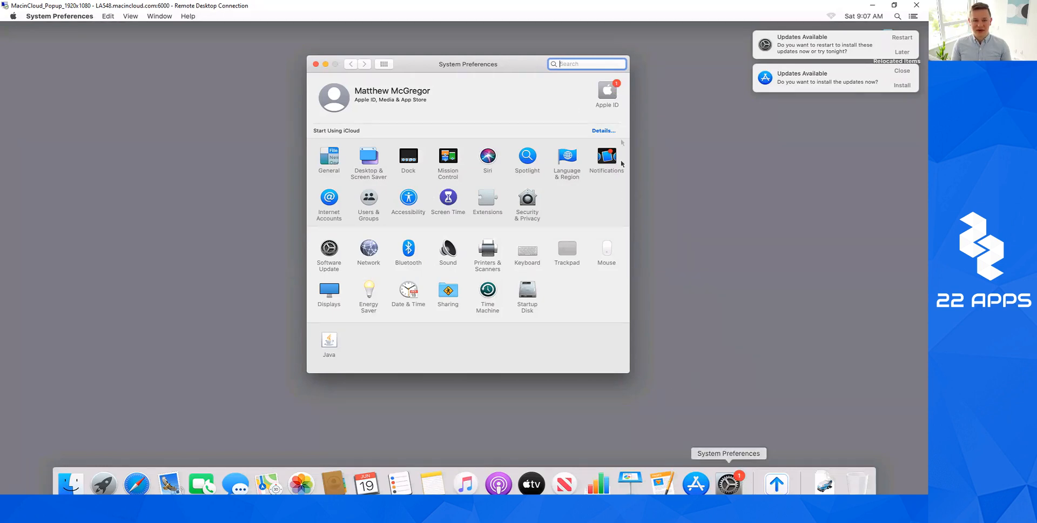
{"action": "left_click", "coordinate": [612, 89]}
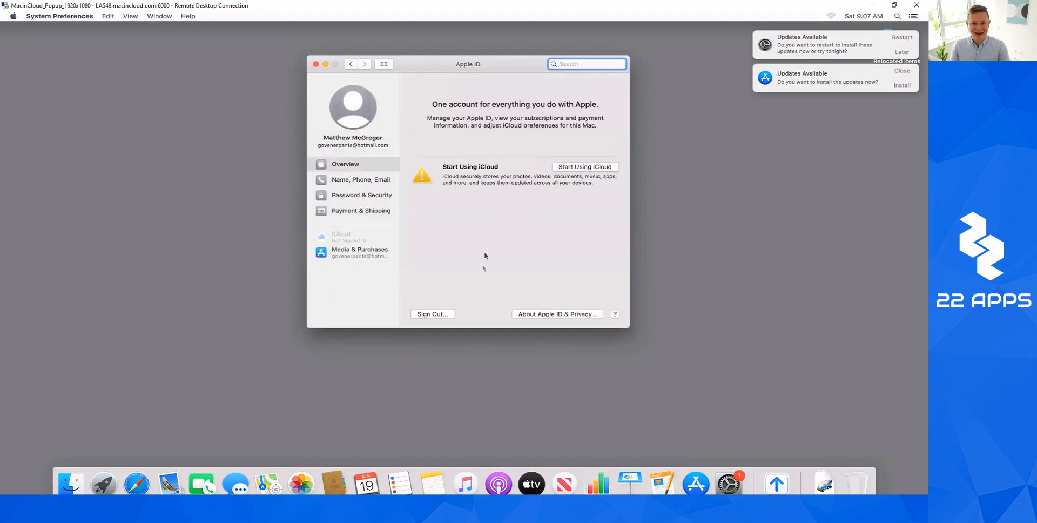
{"action": "left_click", "coordinate": [432, 314]}
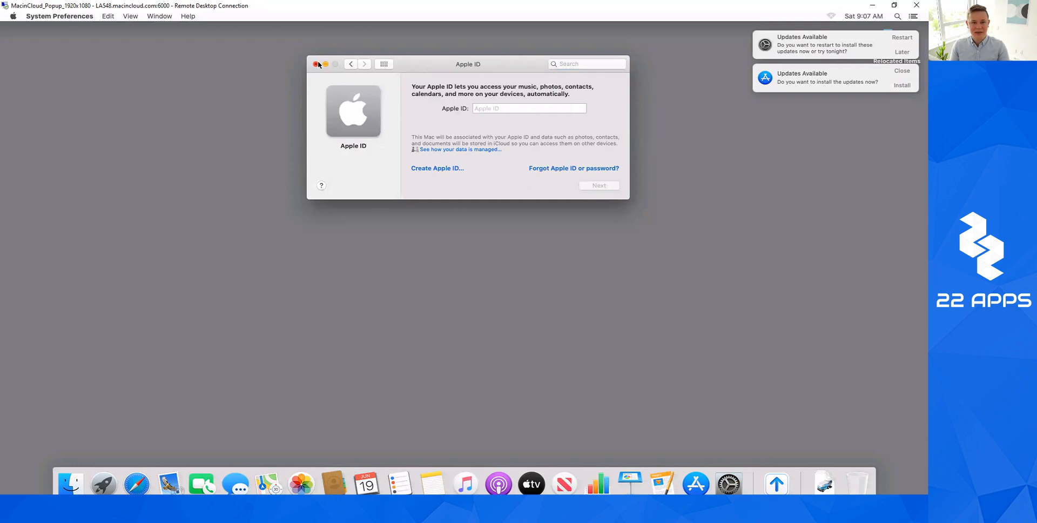
{"action": "left_click", "coordinate": [317, 64]}
Start signing in to the Apple ID in System Preferences with the account's e-mail address and password
{"action": "left_click", "coordinate": [737, 486]}
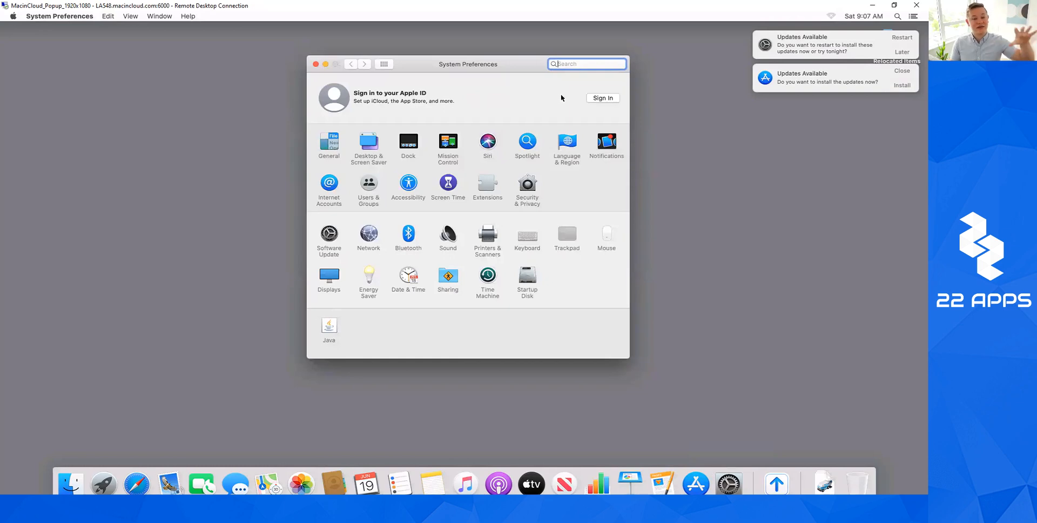
{"action": "left_click", "coordinate": [604, 100]}
{"action": "left_click", "coordinate": [507, 107]}
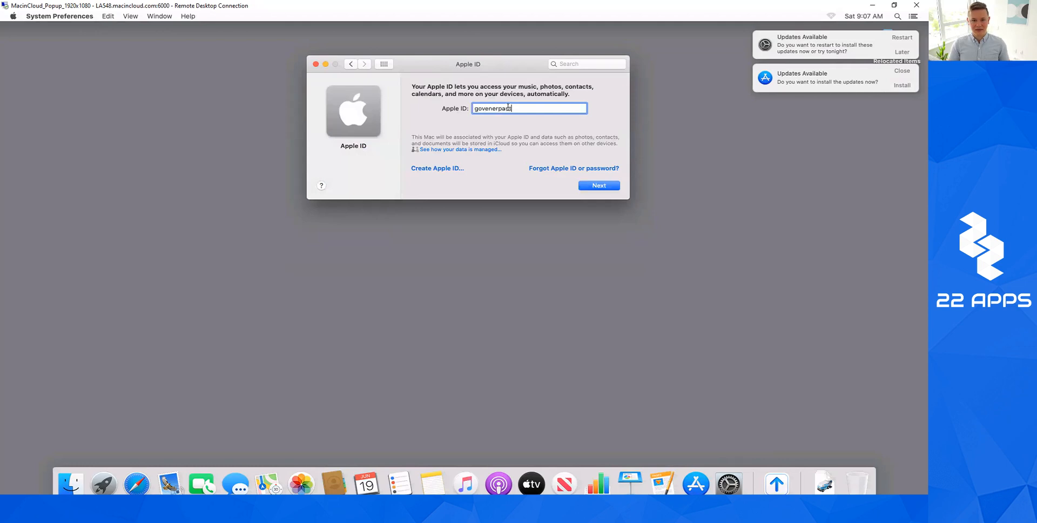
{"action": "key", "text": "Return"}
{"action": "type", "text": "***********"}
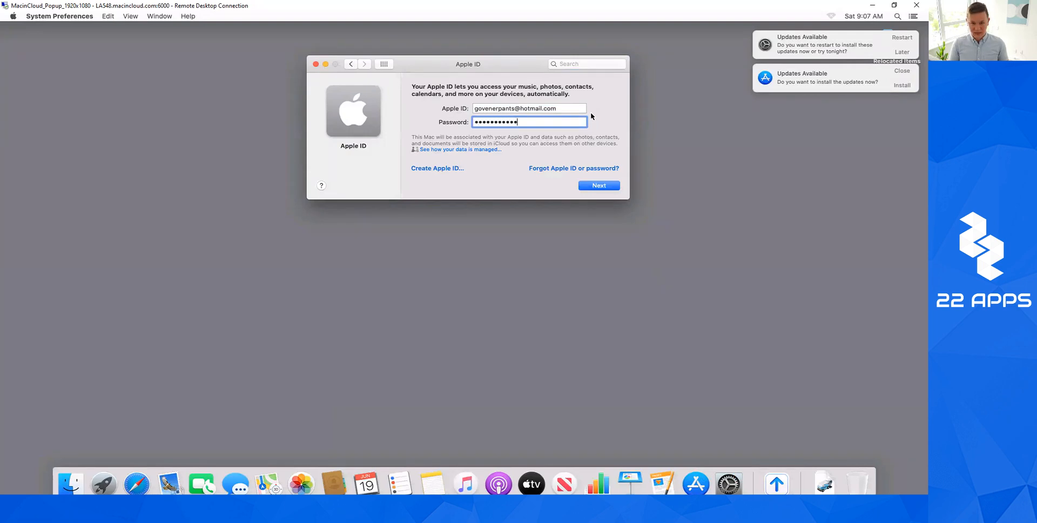
{"action": "left_click", "coordinate": [603, 186]}
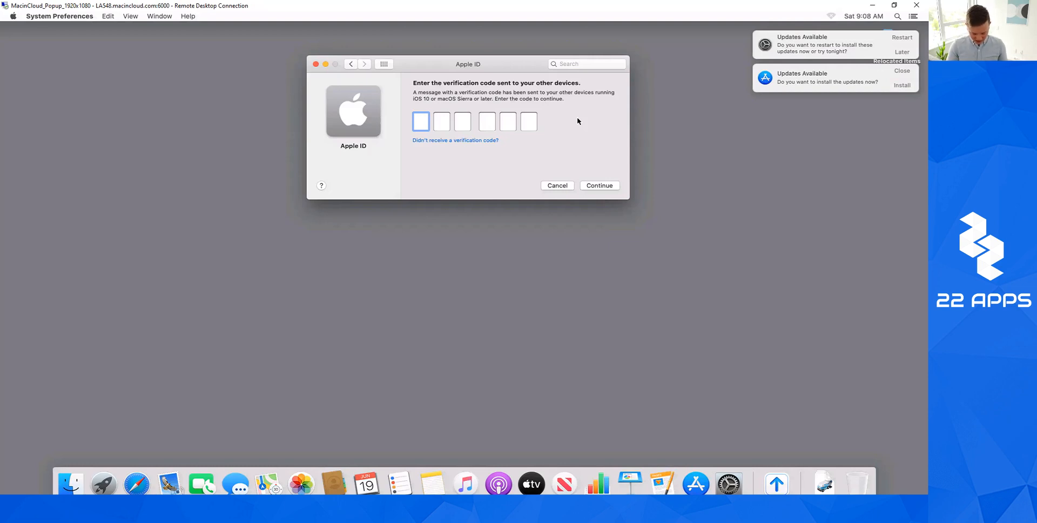
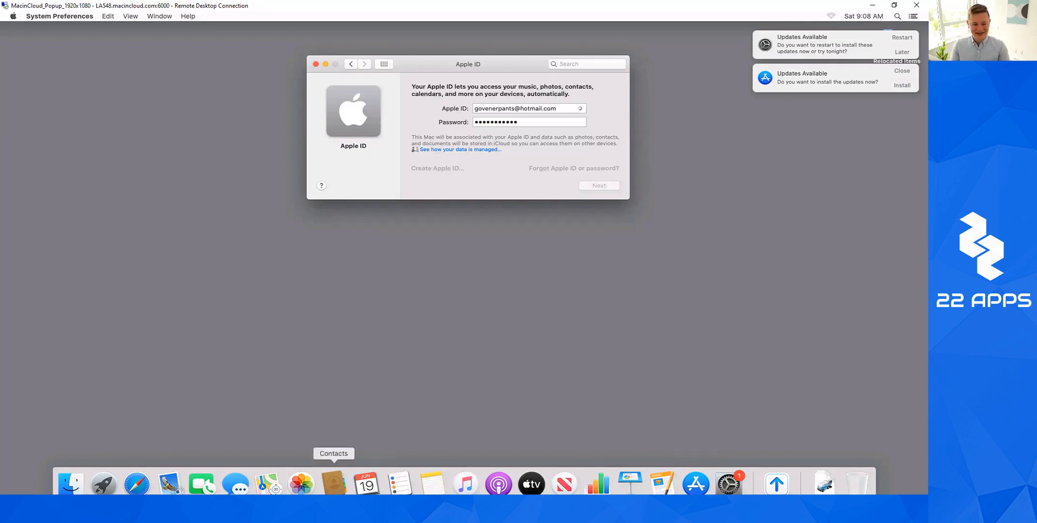
Switch to the 22 Apps article in Chrome, review the section on uploading to TestFlight using Transporter, and return to the virtual Mac
{"action": "mouse_move", "coordinate": [273, 507]}
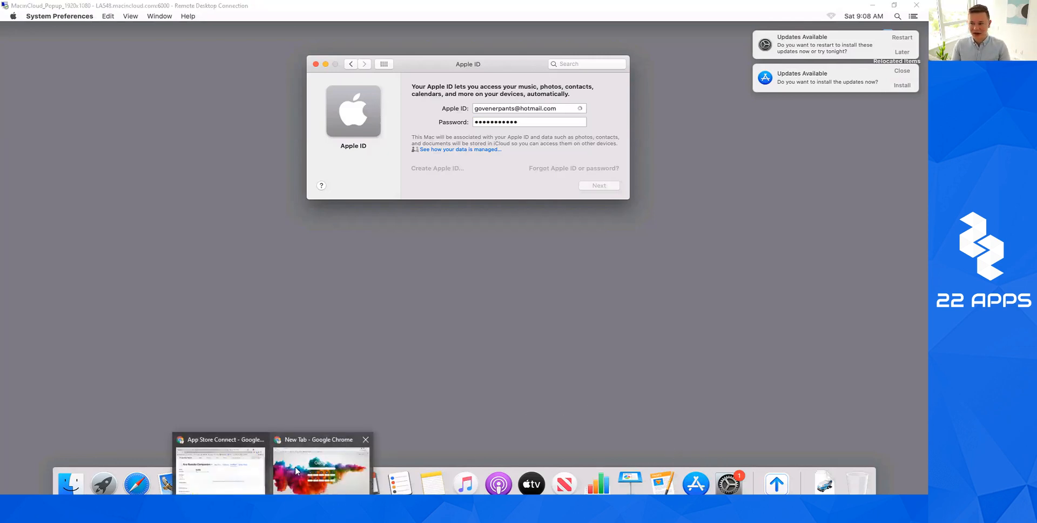
{"action": "left_click", "coordinate": [239, 471]}
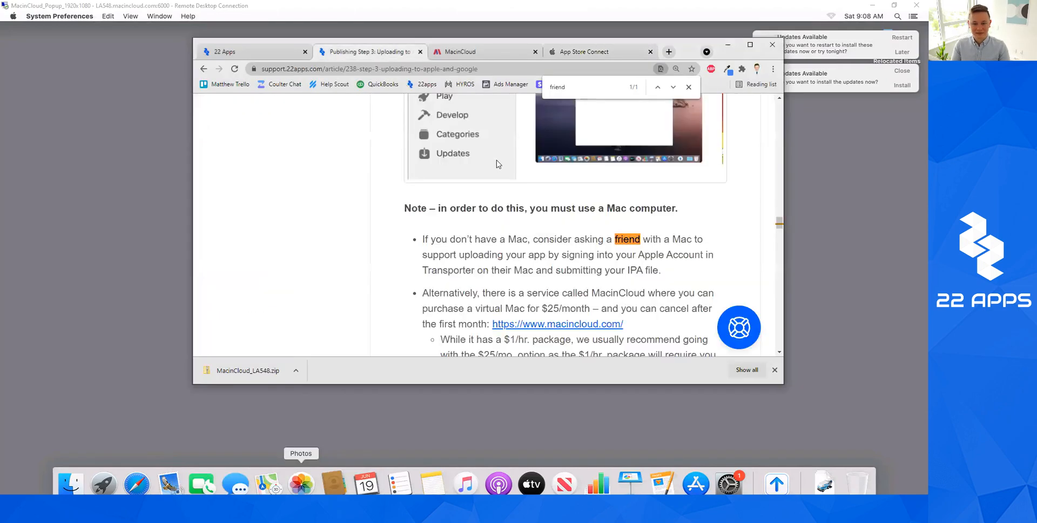
{"action": "scroll", "coordinate": [496, 161], "scroll_direction": "down", "scroll_amount": 2}
{"action": "double_click", "coordinate": [679, 44]}
{"action": "scroll", "coordinate": [581, 223], "scroll_direction": "up", "scroll_amount": 6}
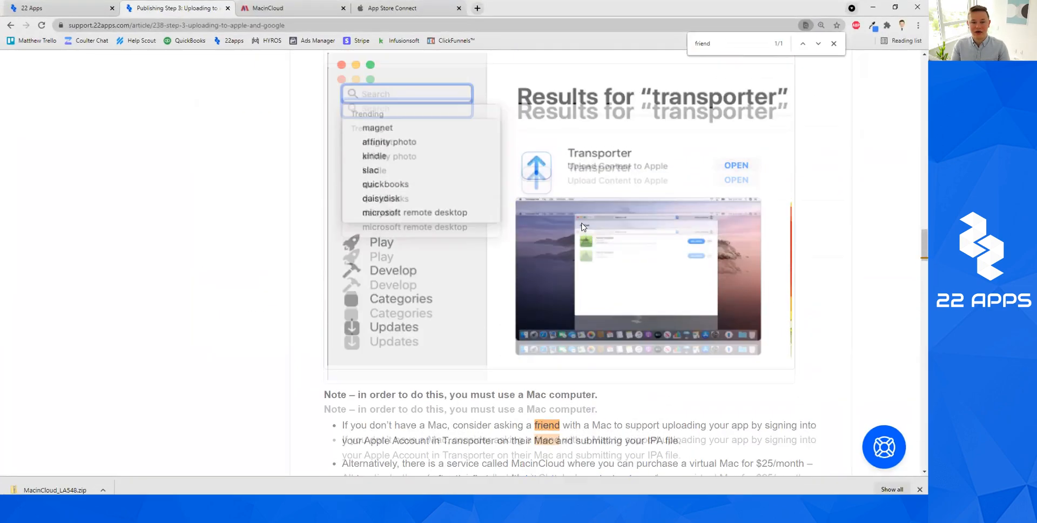
{"action": "scroll", "coordinate": [583, 226], "scroll_direction": "up", "scroll_amount": 2}
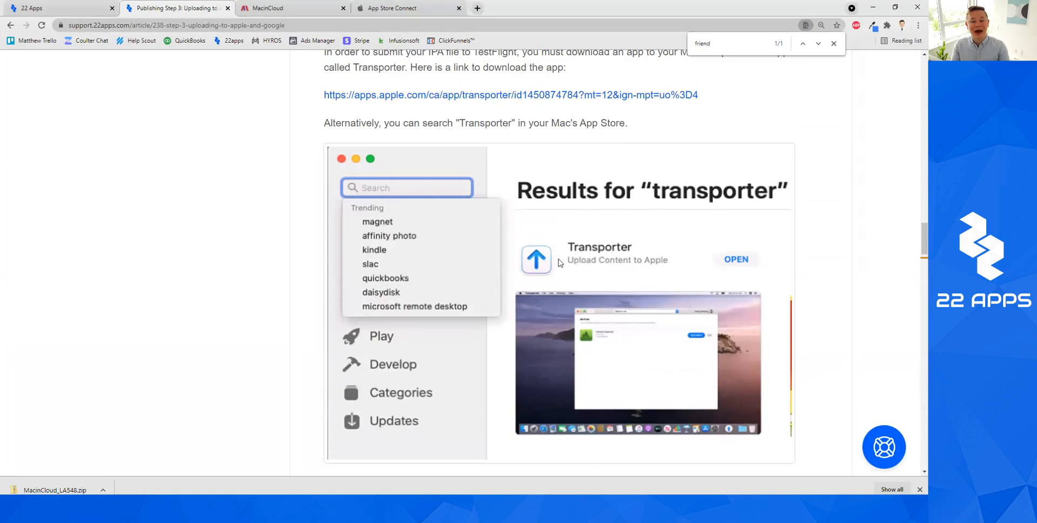
{"action": "scroll", "coordinate": [560, 263], "scroll_direction": "up", "scroll_amount": 1}
{"action": "scroll", "coordinate": [560, 263], "scroll_direction": "down", "scroll_amount": 3}
{"action": "scroll", "coordinate": [560, 263], "scroll_direction": "up", "scroll_amount": 2}
{"action": "scroll", "coordinate": [560, 263], "scroll_direction": "up", "scroll_amount": 2}
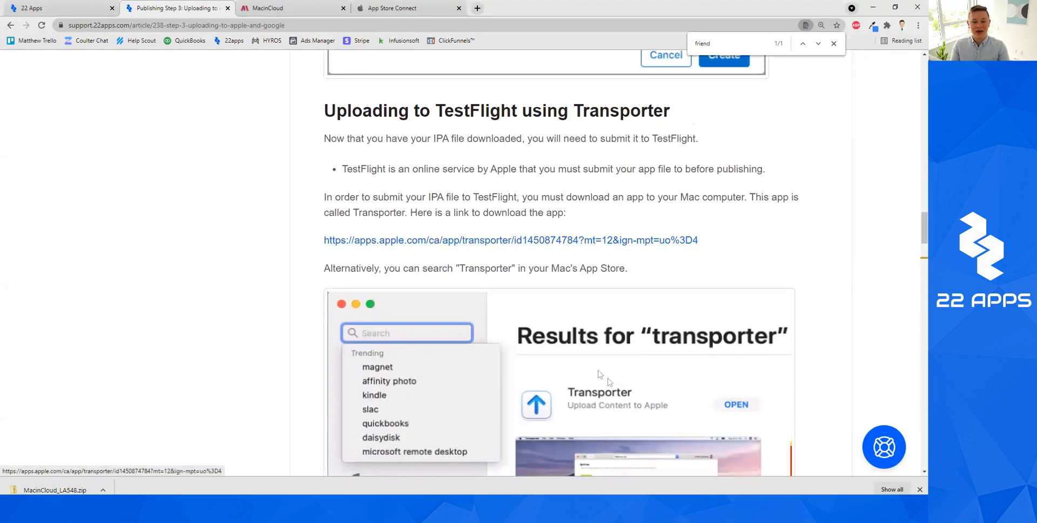
{"action": "left_click", "coordinate": [872, 7]}
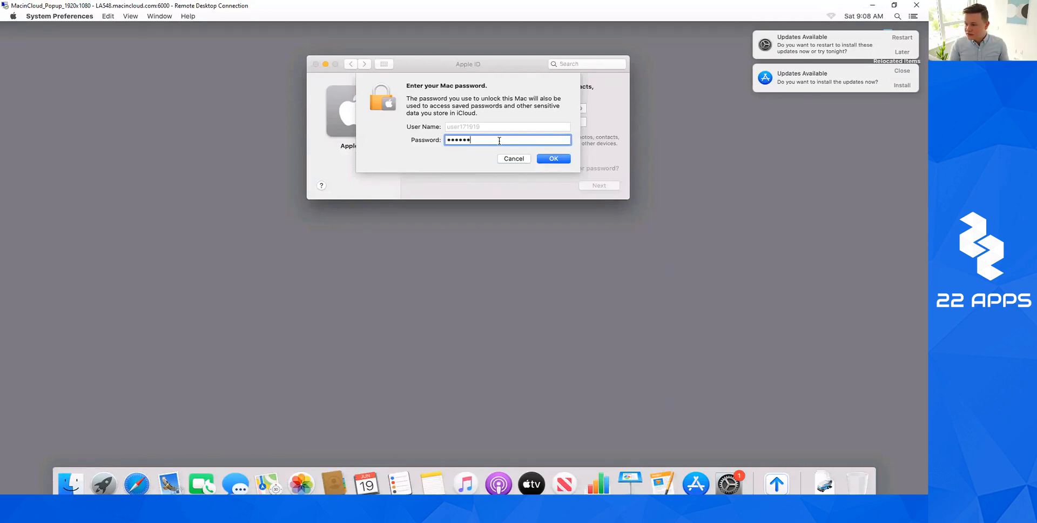
Complete the iCloud setup with the Mac password, decline Find My Mac location access, and close the Apple ID preferences
{"action": "left_click", "coordinate": [547, 161]}
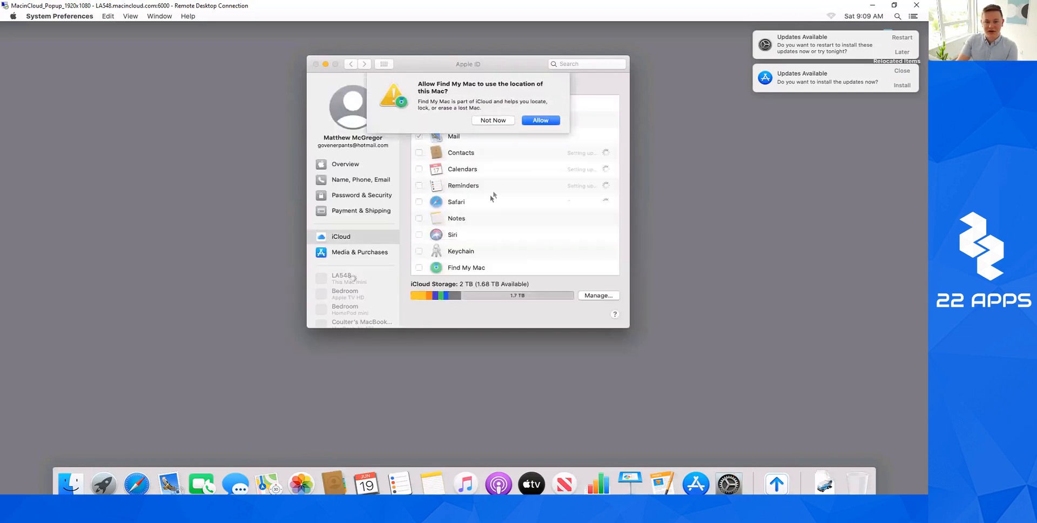
{"action": "left_click", "coordinate": [498, 120]}
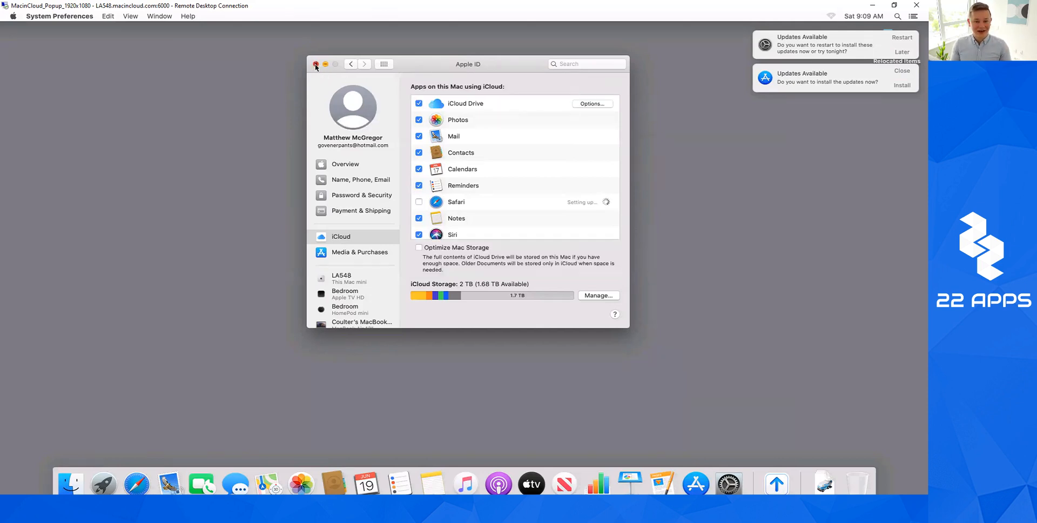
{"action": "left_click", "coordinate": [316, 64]}
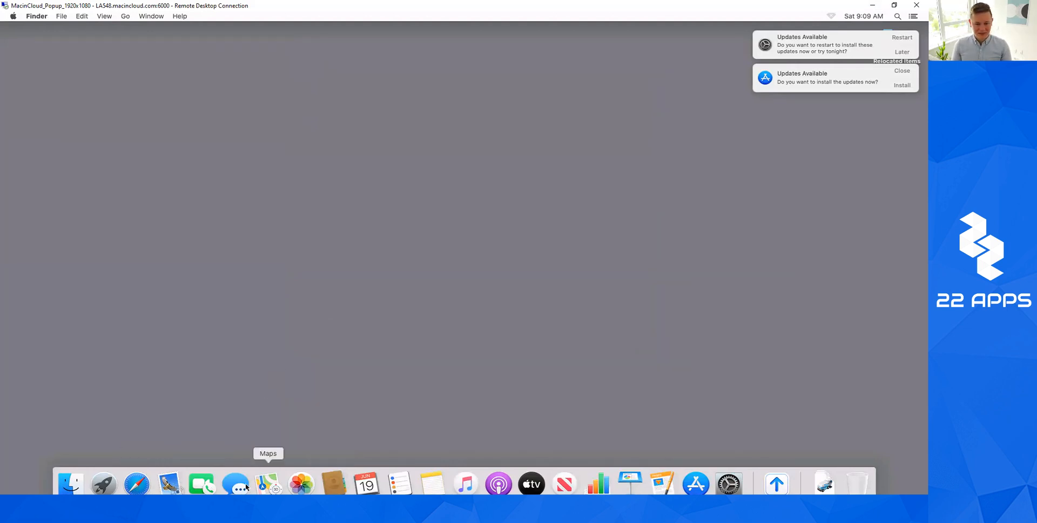
Open the Mac's App Store and look up its entry in Finder's Applications folder, closing Finder when done
{"action": "left_click", "coordinate": [696, 484]}
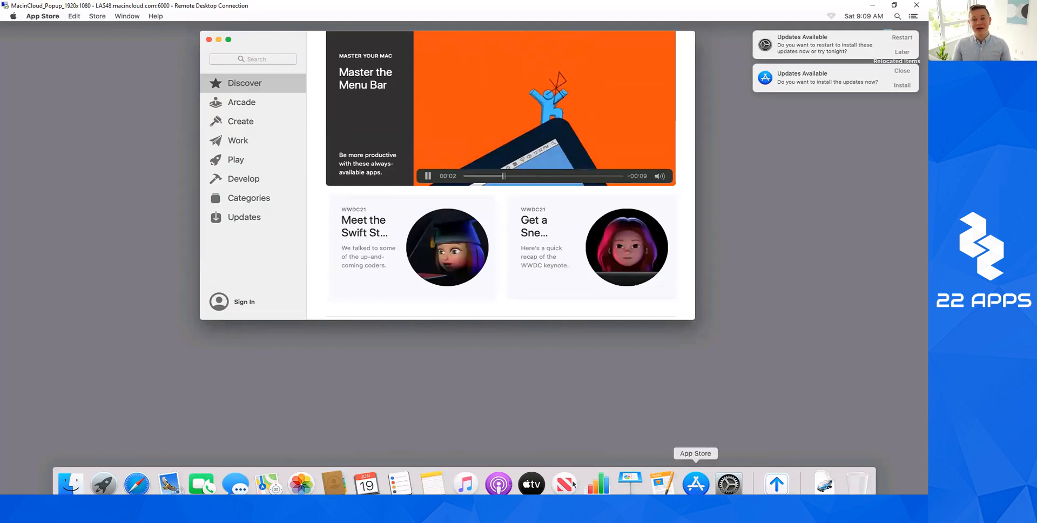
{"action": "left_click", "coordinate": [76, 485]}
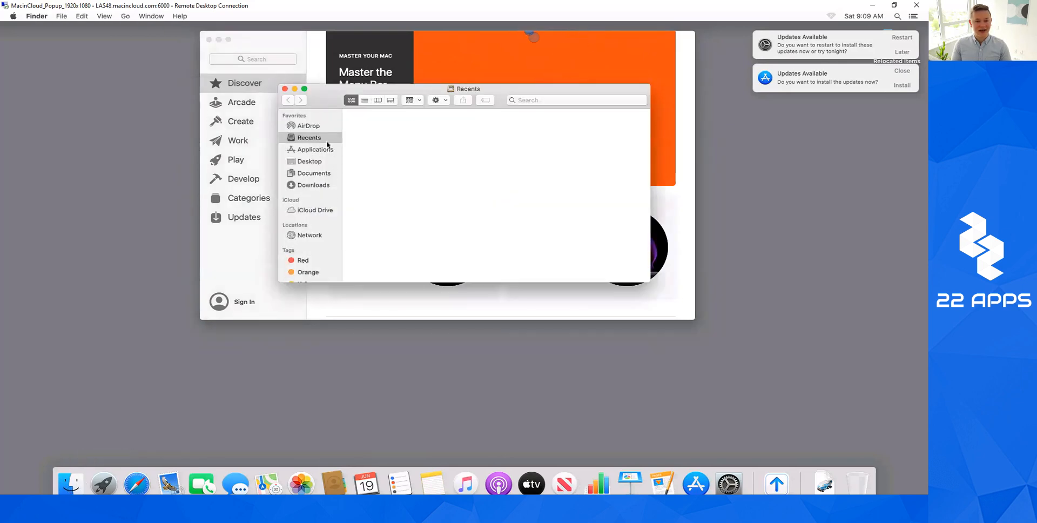
{"action": "left_click", "coordinate": [314, 150]}
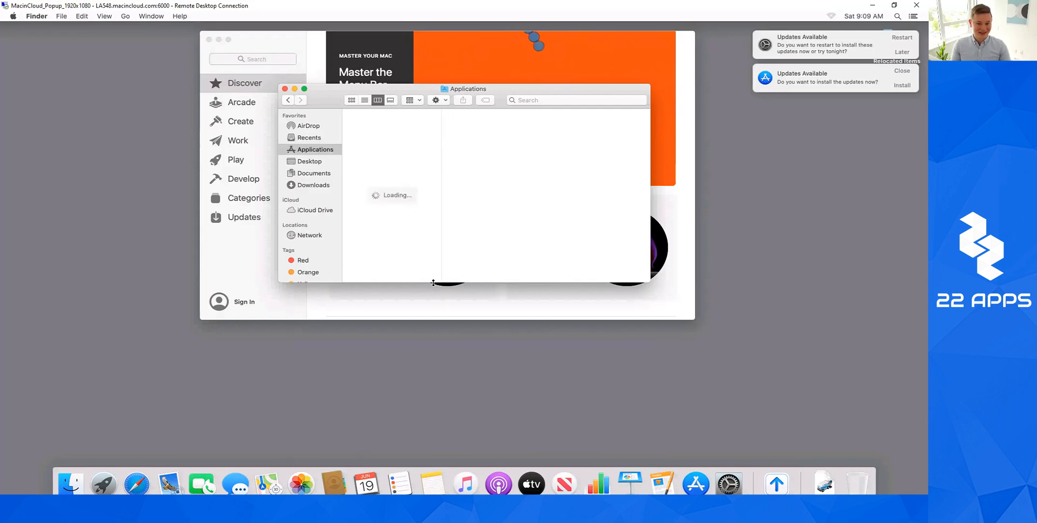
{"action": "left_click_drag", "start_coordinate": [431, 319], "coordinate": [431, 329]}
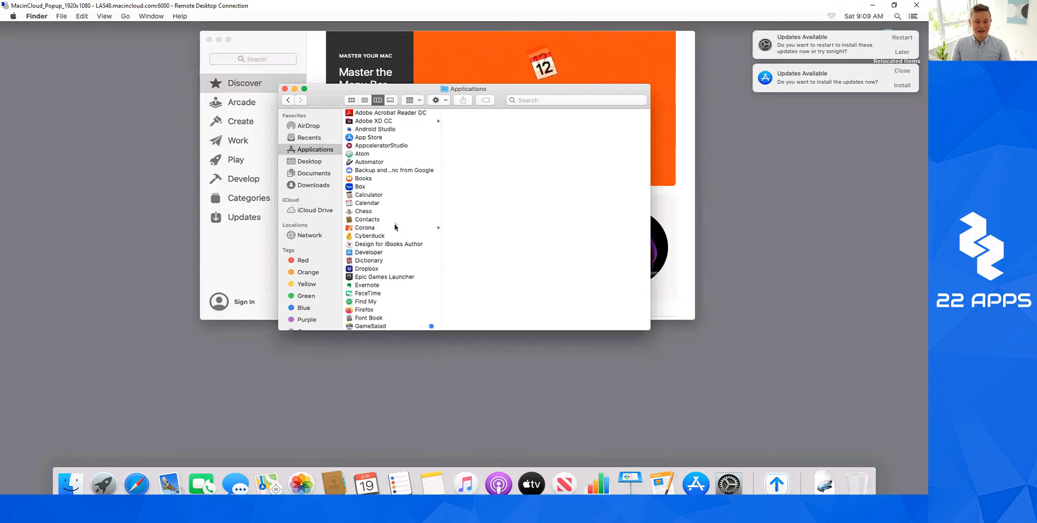
{"action": "scroll", "coordinate": [390, 252], "scroll_direction": "up", "scroll_amount": 2}
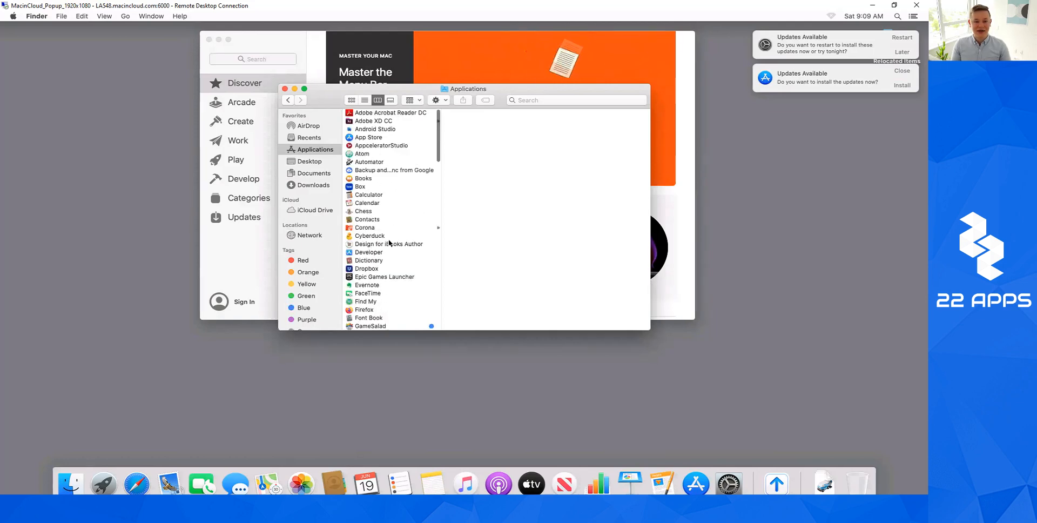
{"action": "left_click", "coordinate": [365, 139]}
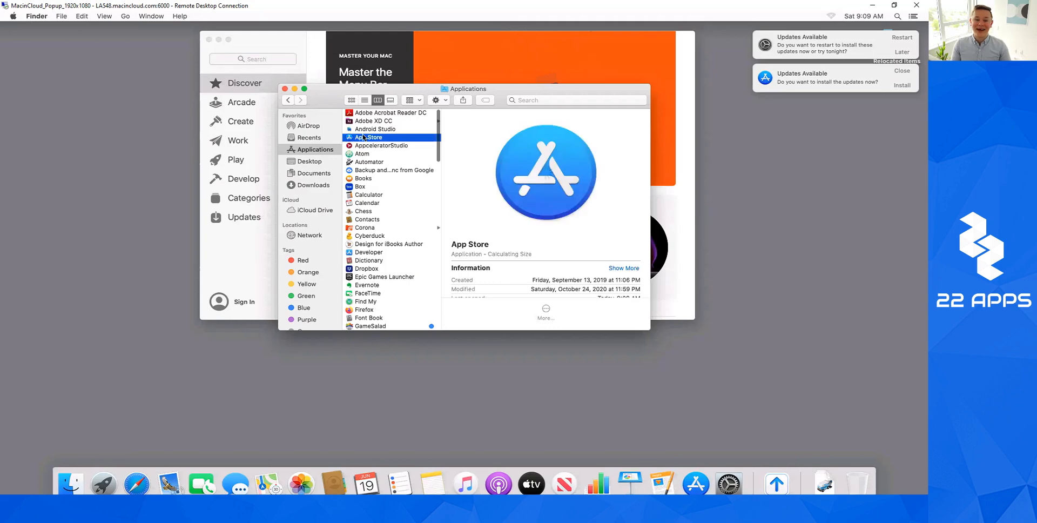
{"action": "left_click", "coordinate": [284, 89]}
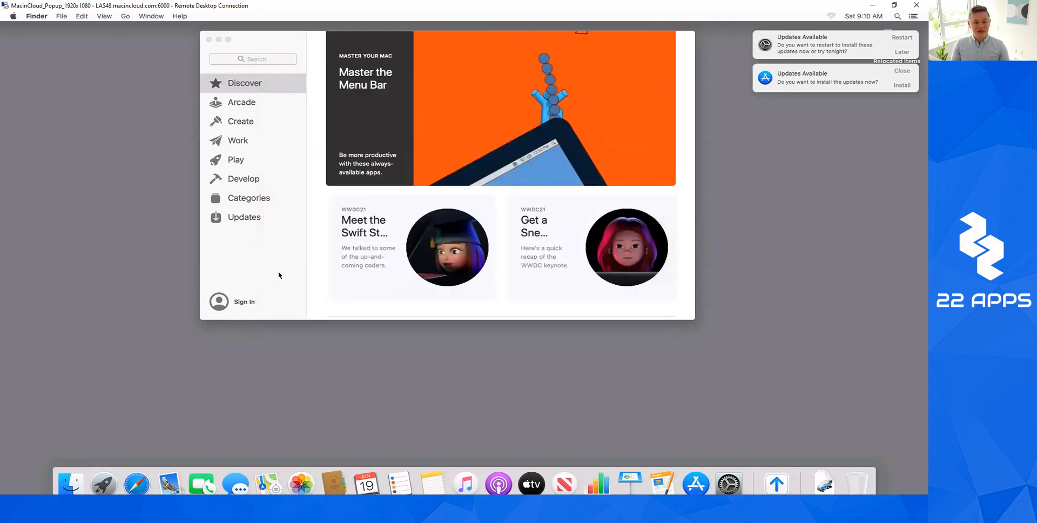
Sign in to the App Store with the Apple ID password
{"action": "left_click", "coordinate": [250, 304]}
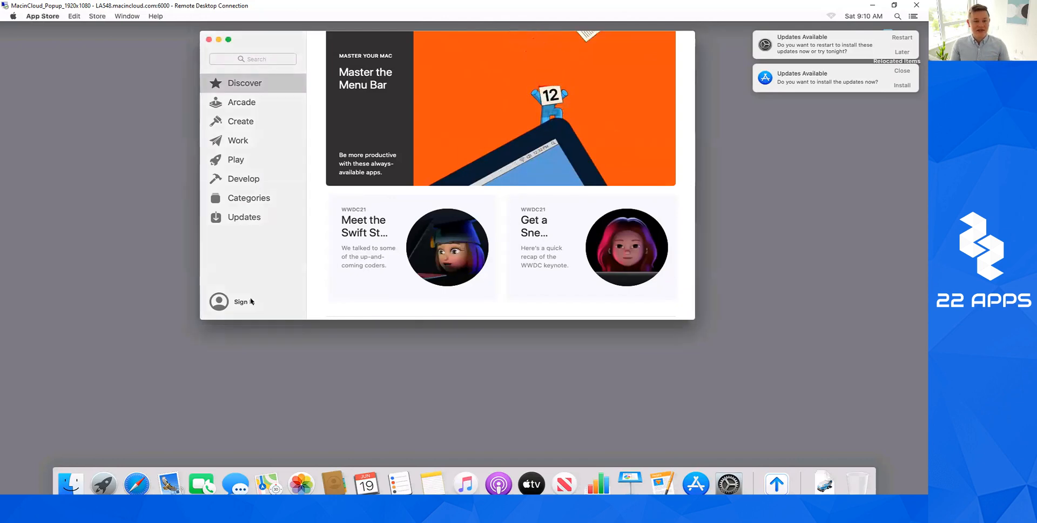
{"action": "left_click", "coordinate": [249, 303]}
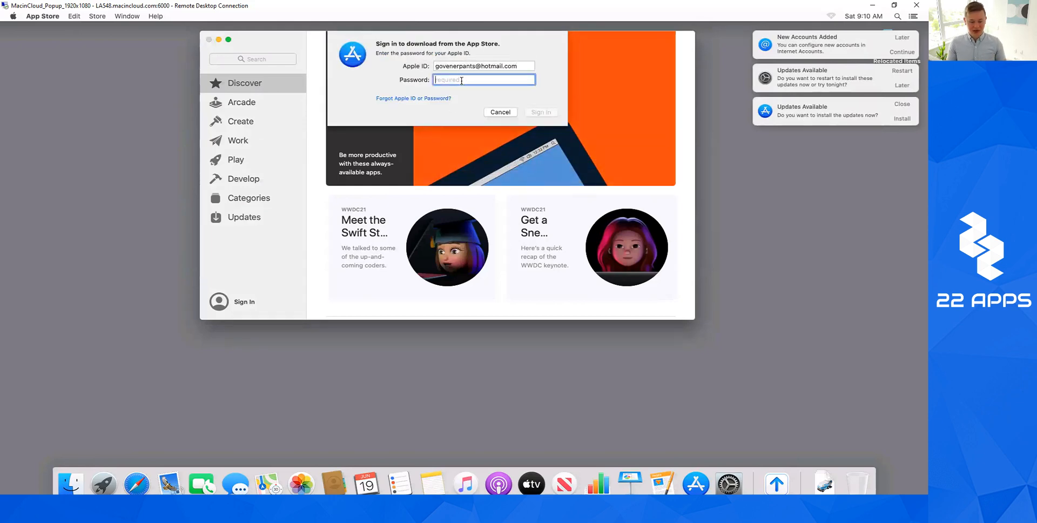
{"action": "type", "text": "•"}
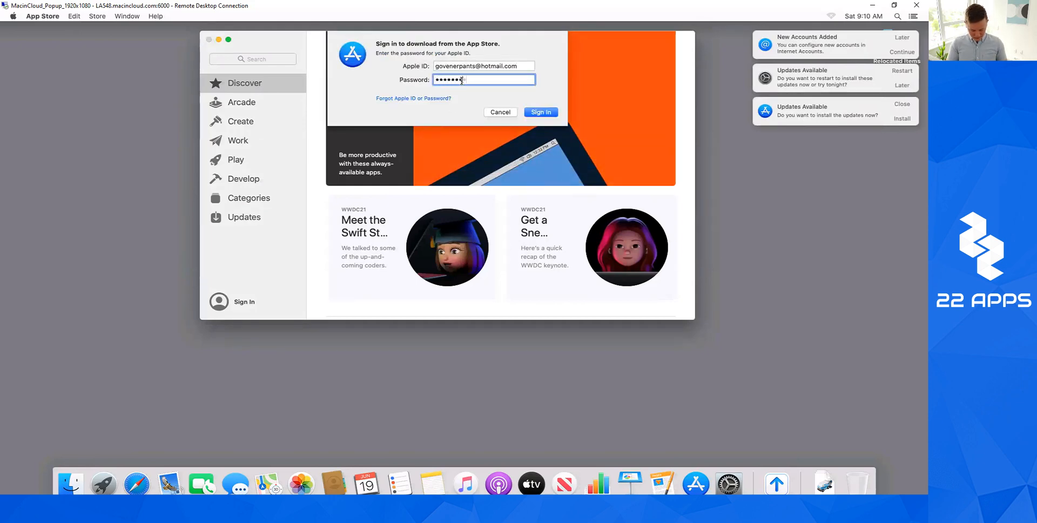
{"action": "left_click", "coordinate": [541, 112]}
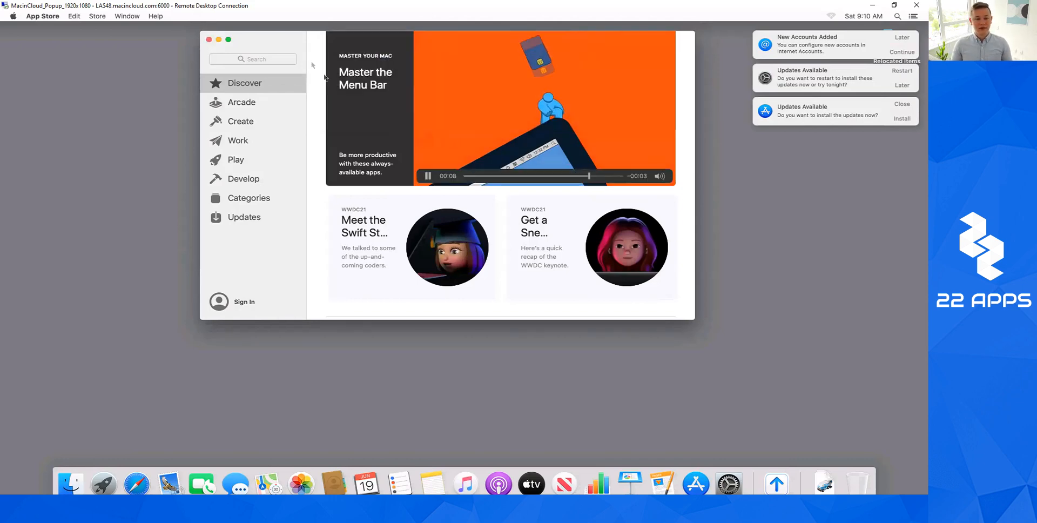
Search the App Store for "transporter"
{"action": "left_click", "coordinate": [271, 59]}
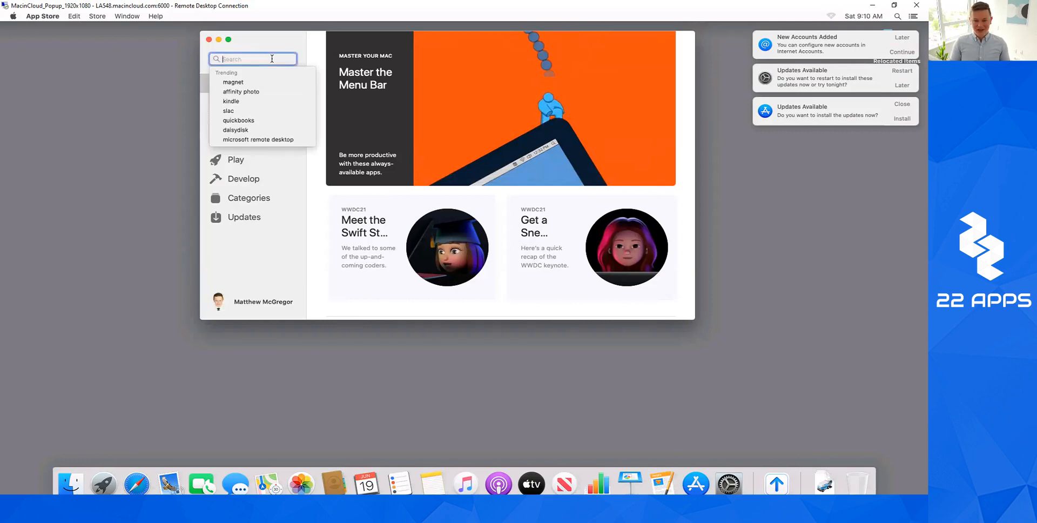
{"action": "type", "text": "transporter"}
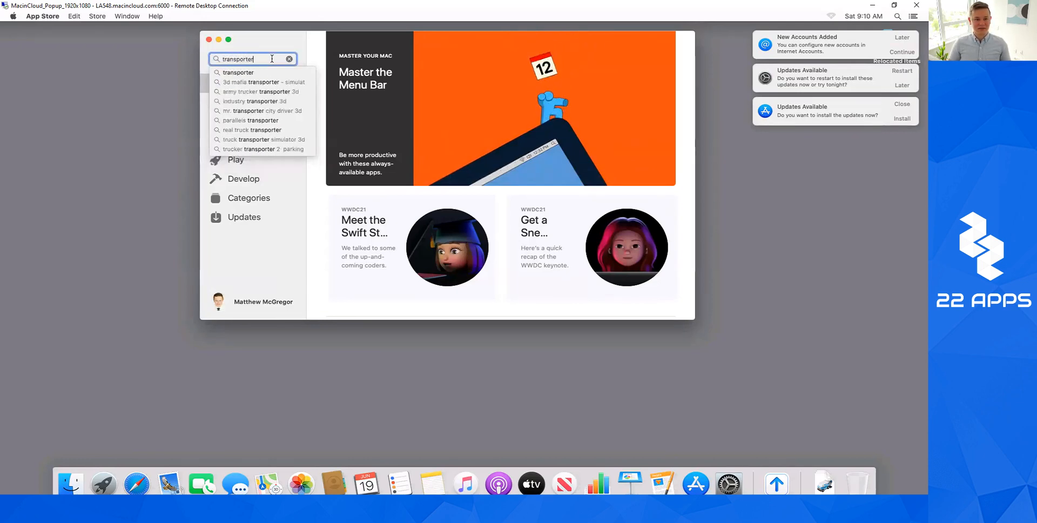
{"action": "key", "text": "Return"}
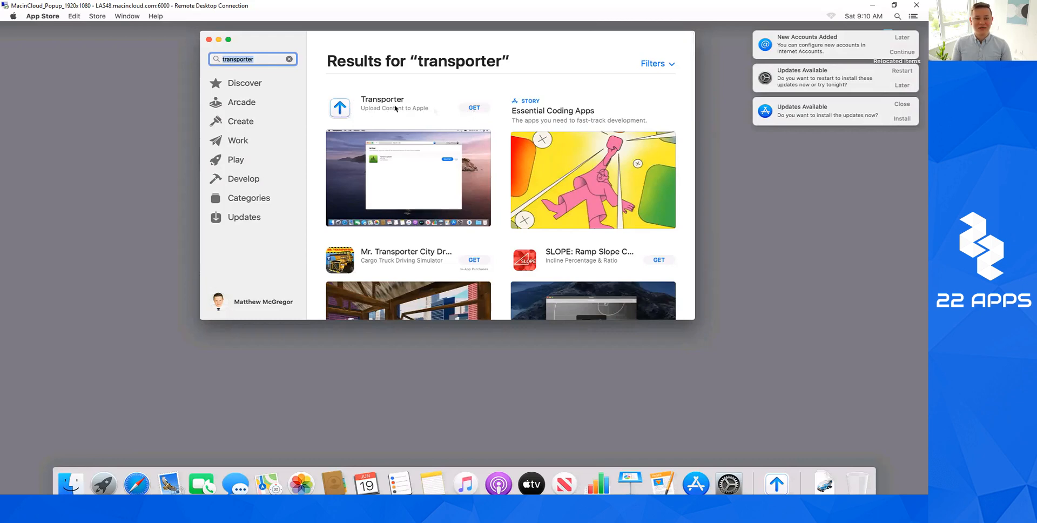
Get Transporter from the App Store, authorizing the download with the Apple ID password
{"action": "left_click", "coordinate": [470, 108]}
{"action": "left_click", "coordinate": [482, 108]}
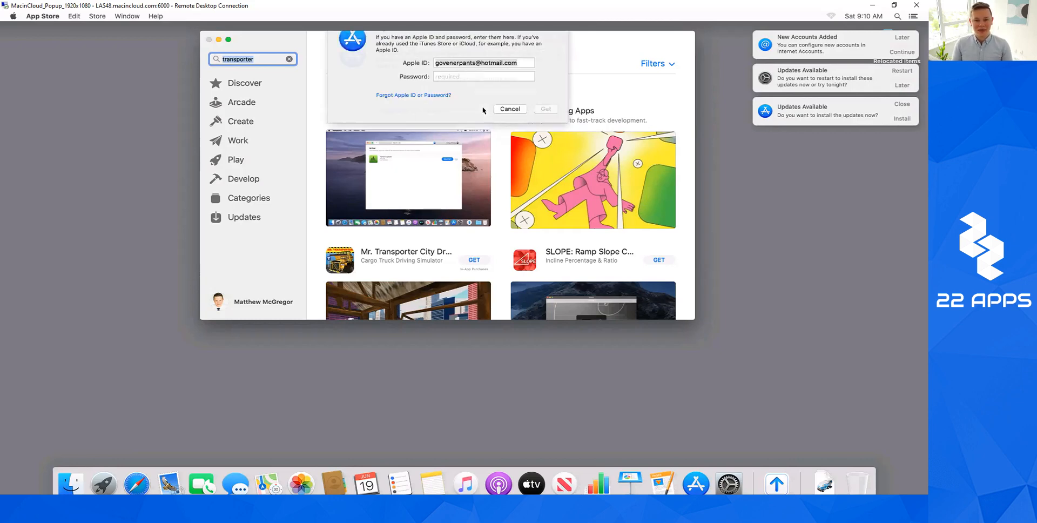
{"action": "type", "text": "•••••••••••"}
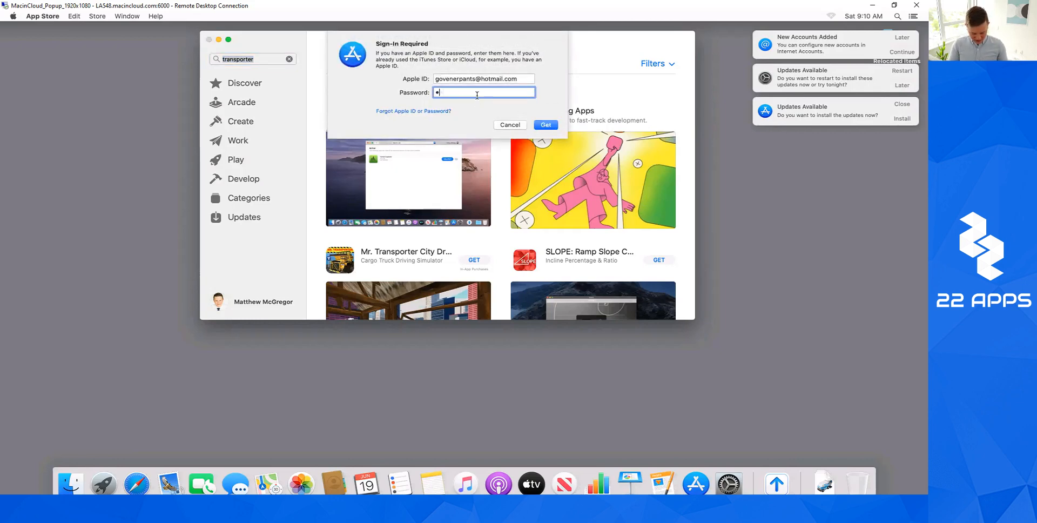
{"action": "left_click", "coordinate": [547, 126]}
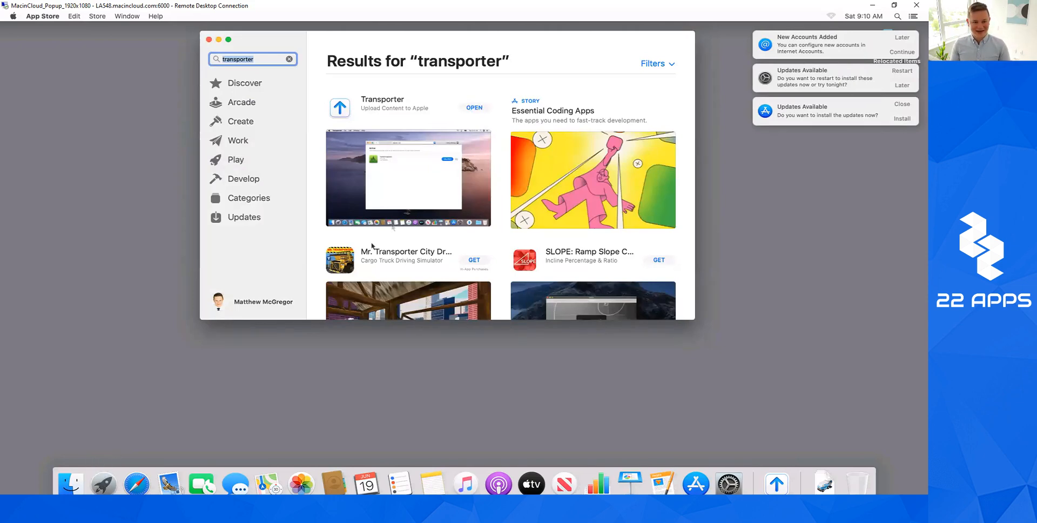
Open Transporter and agree to its software license agreement after reading through to the end
{"action": "left_click", "coordinate": [474, 108]}
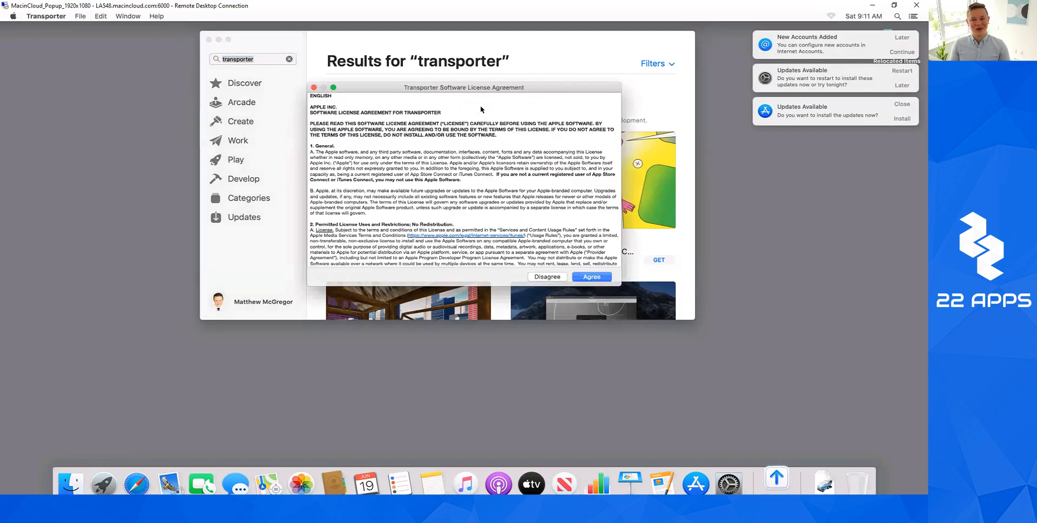
{"action": "scroll", "coordinate": [530, 201], "scroll_direction": "down", "scroll_amount": 10}
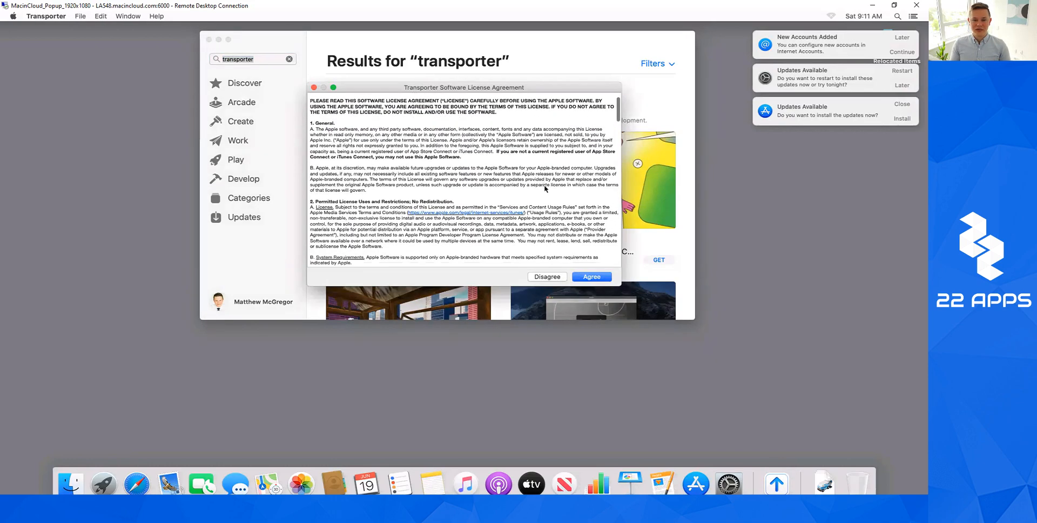
{"action": "scroll", "coordinate": [543, 172], "scroll_direction": "down", "scroll_amount": 20}
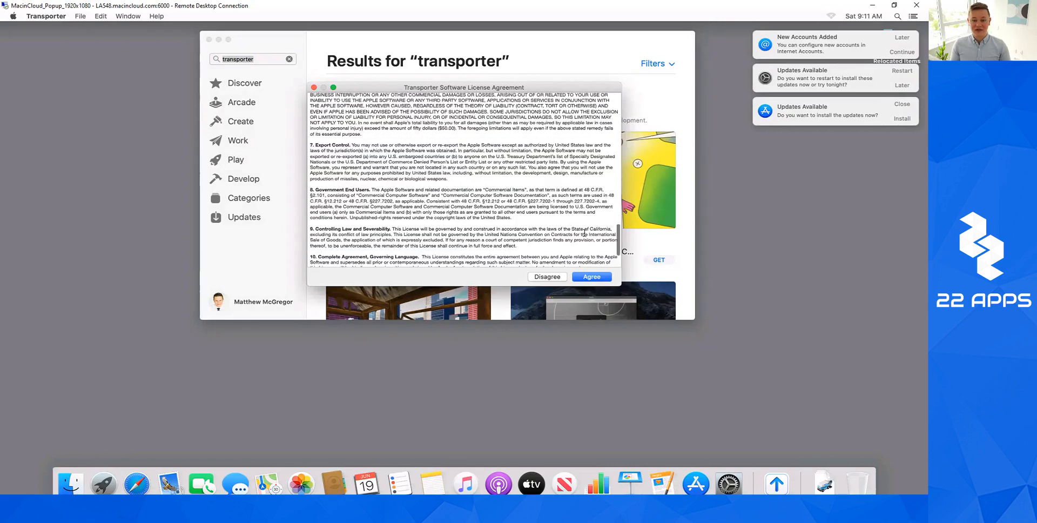
{"action": "left_click", "coordinate": [598, 280]}
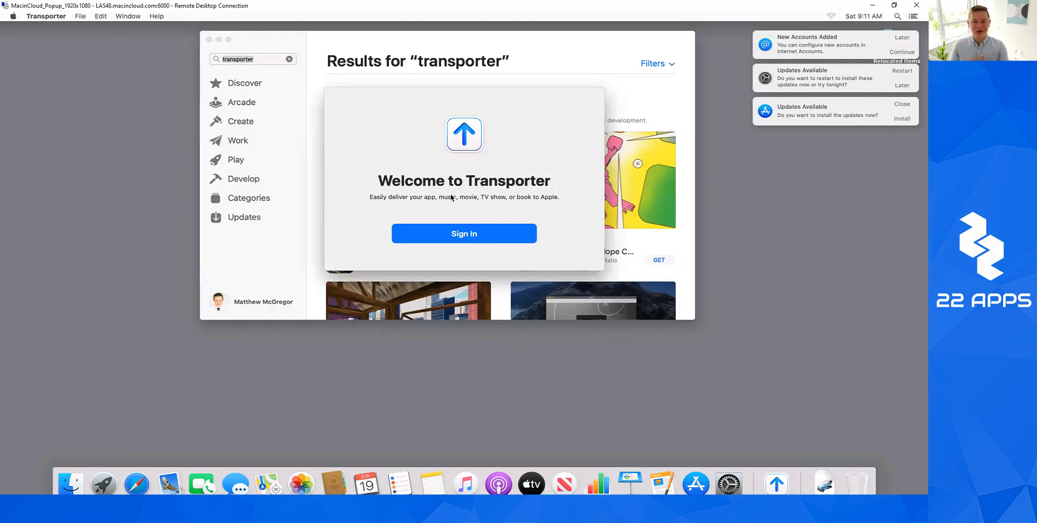
Sign in to Transporter, replacing the prefilled Apple ID with the account e-mail and entering the account password
{"action": "left_click", "coordinate": [467, 233]}
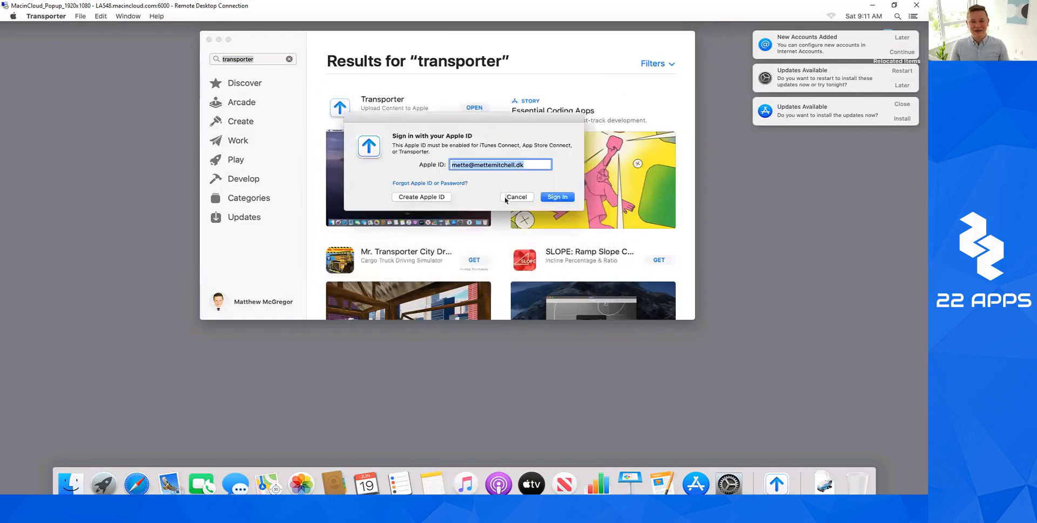
{"action": "key", "text": "BackSpace"}
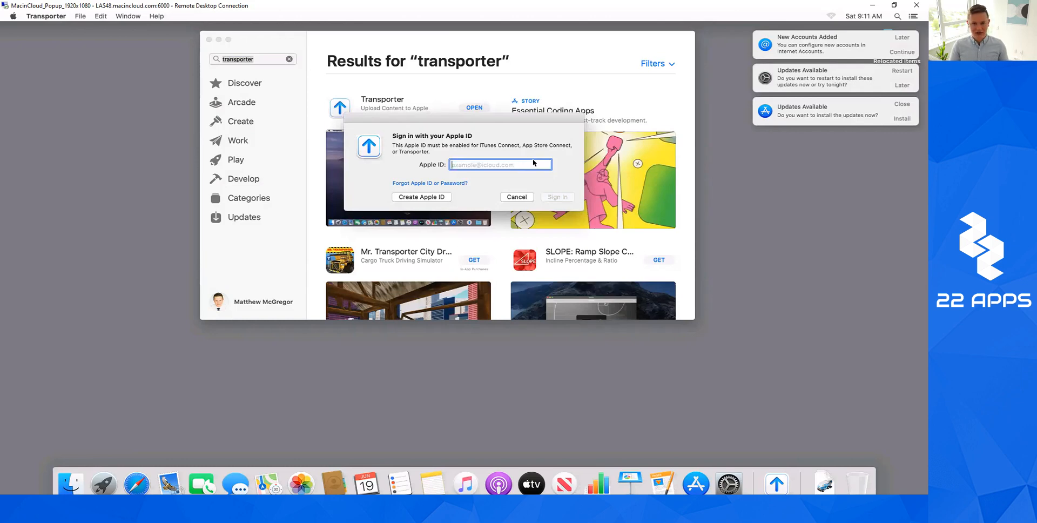
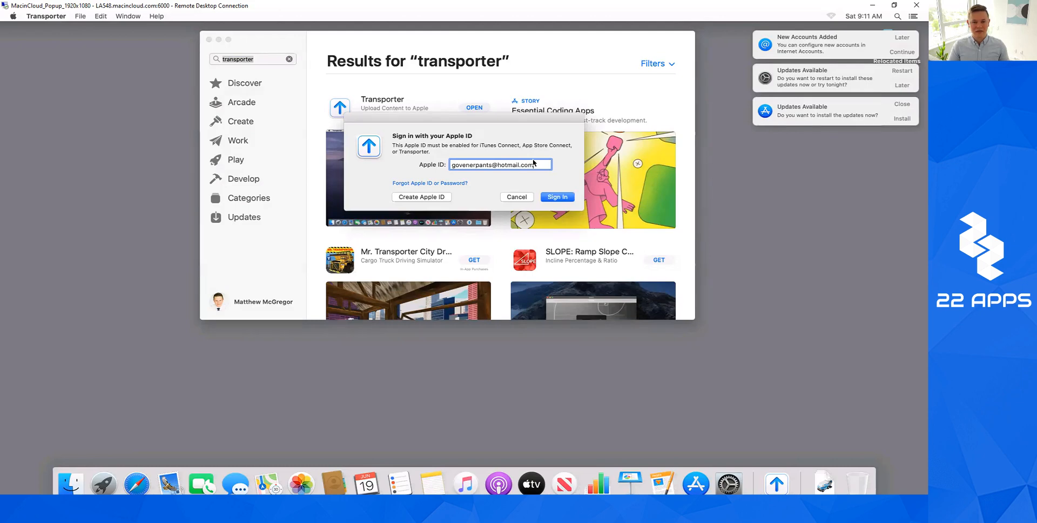
{"action": "key", "text": "Return"}
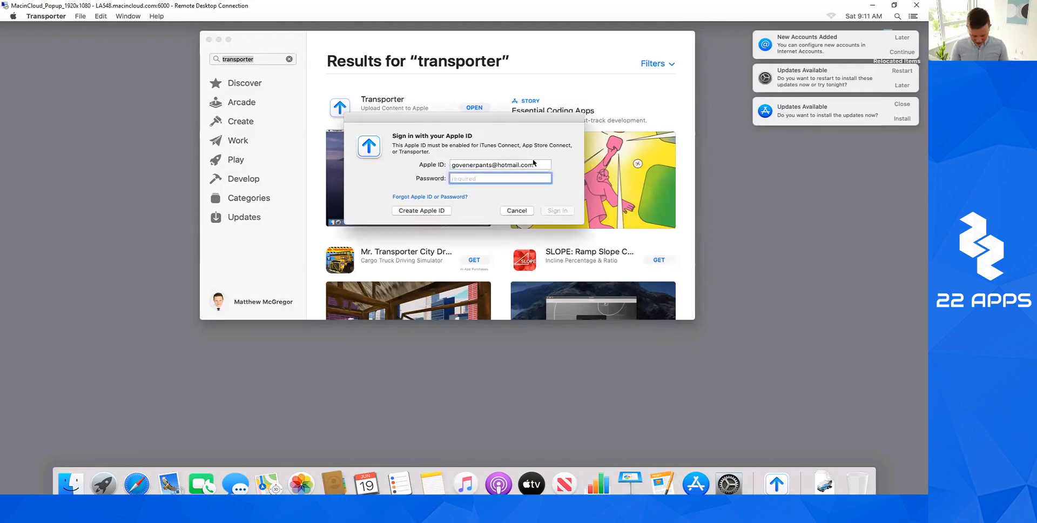
{"action": "type", "text": "••••••••"}
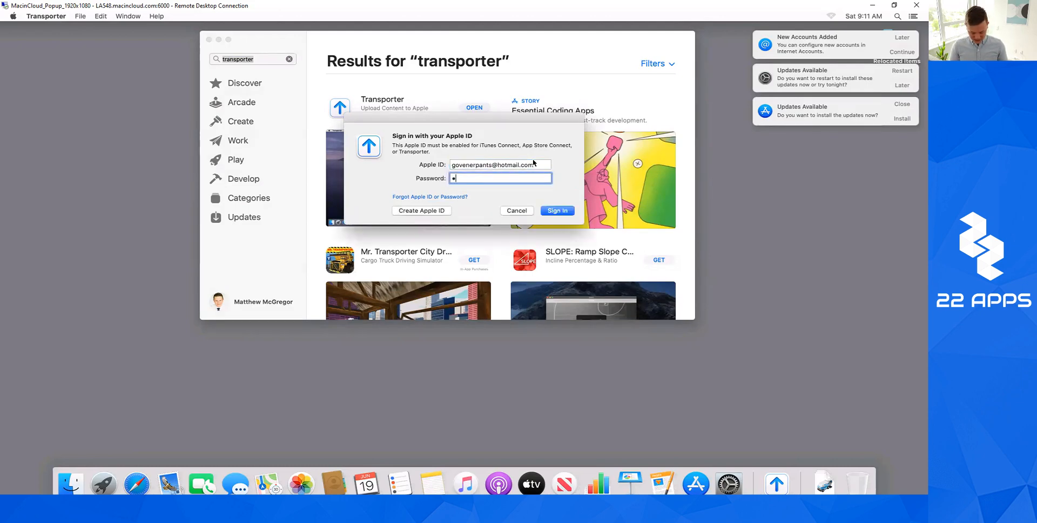
{"action": "type", "text": "•••"}
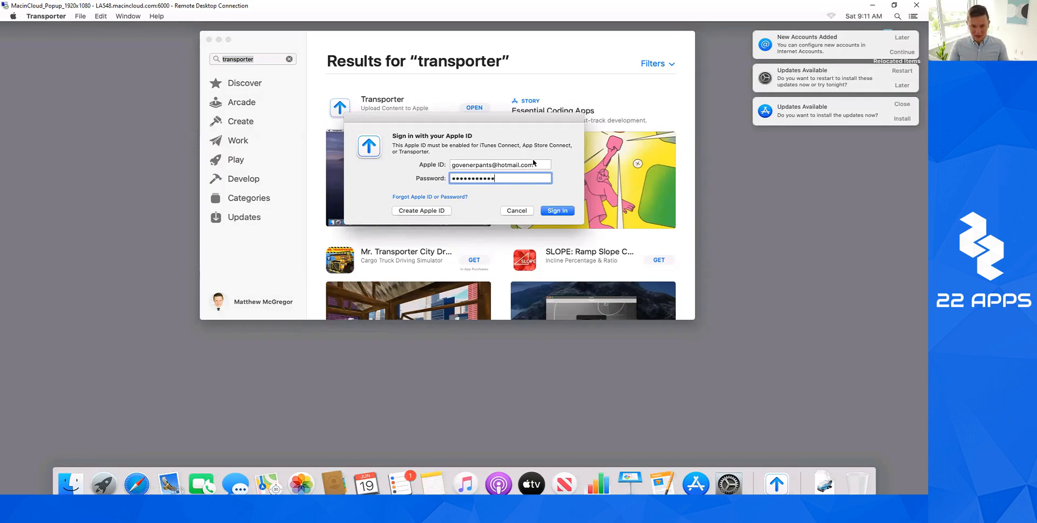
{"action": "left_click", "coordinate": [564, 214]}
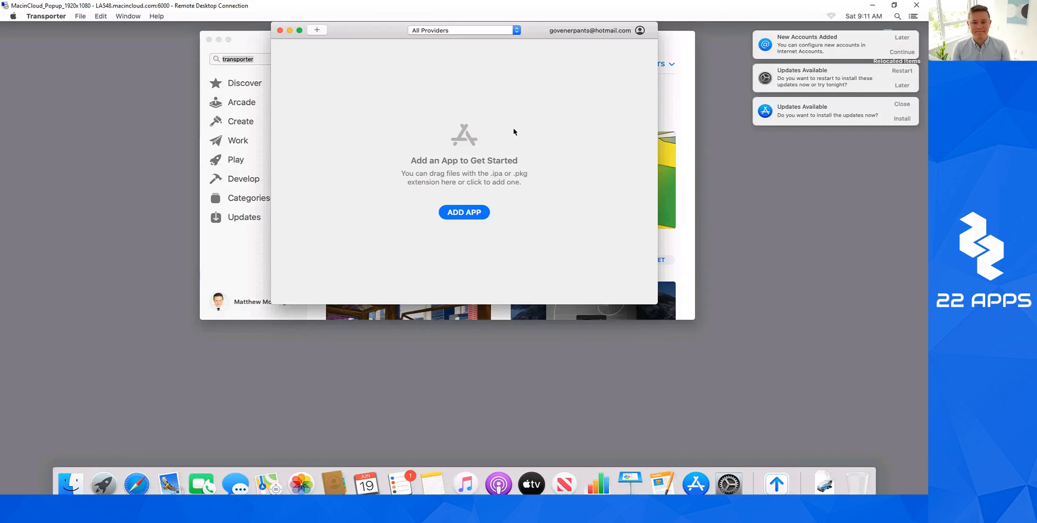
Start adding an app in Transporter to view the IPA files in Downloads, and cancel the file selection
{"action": "left_click", "coordinate": [473, 215]}
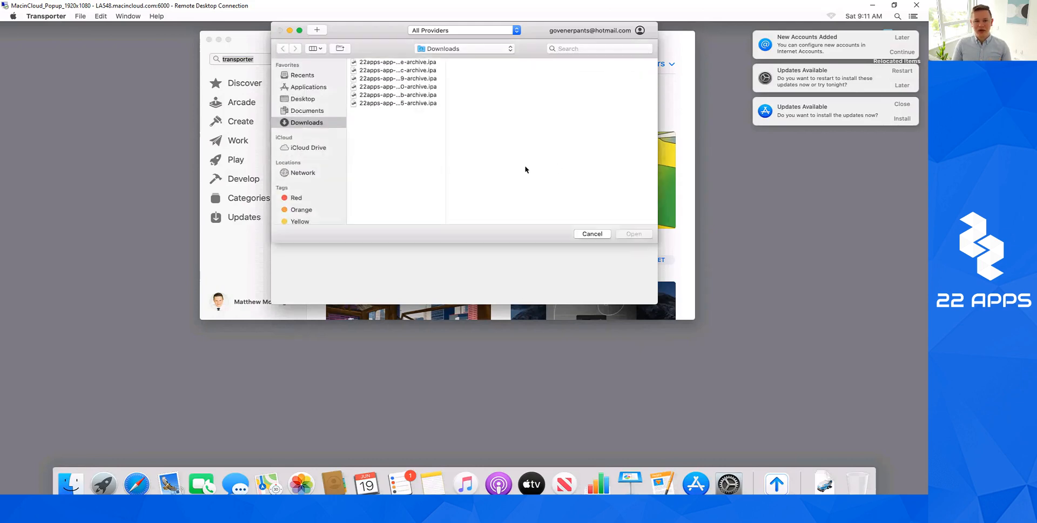
{"action": "left_click", "coordinate": [589, 234]}
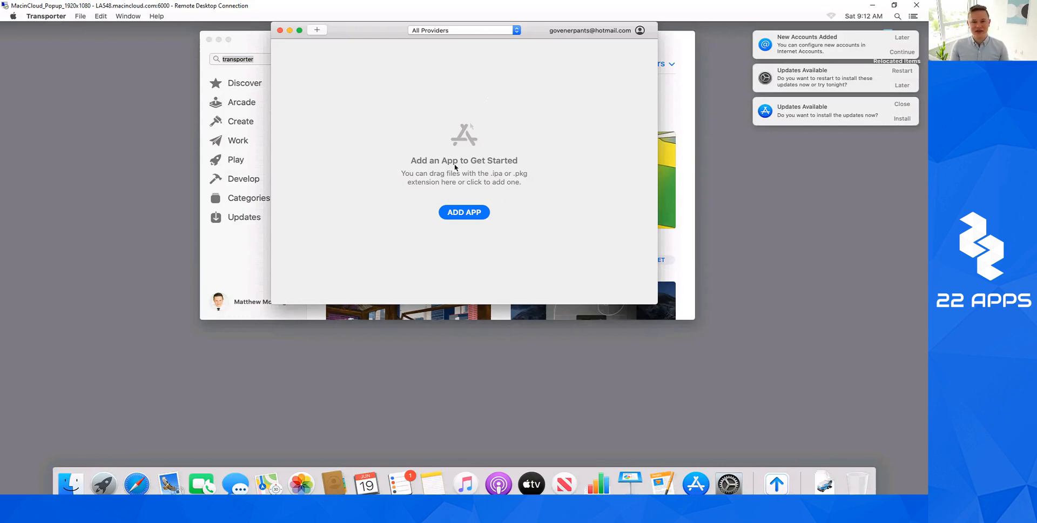
Shrink the remote desktop window and select the 22apps-app-20 archive .ipa file in the local Stuff > New folder
{"action": "double_click", "coordinate": [515, 6]}
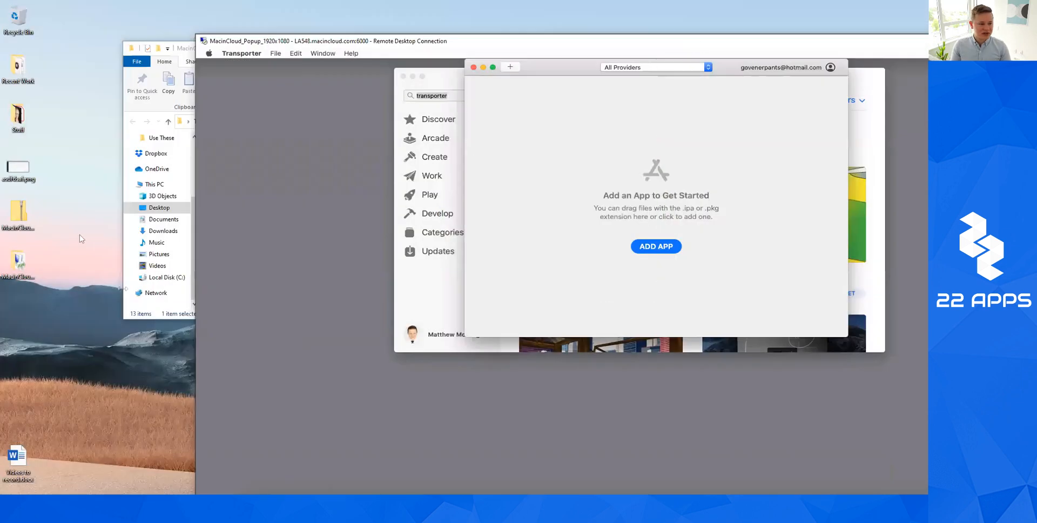
{"action": "double_click", "coordinate": [637, 47]}
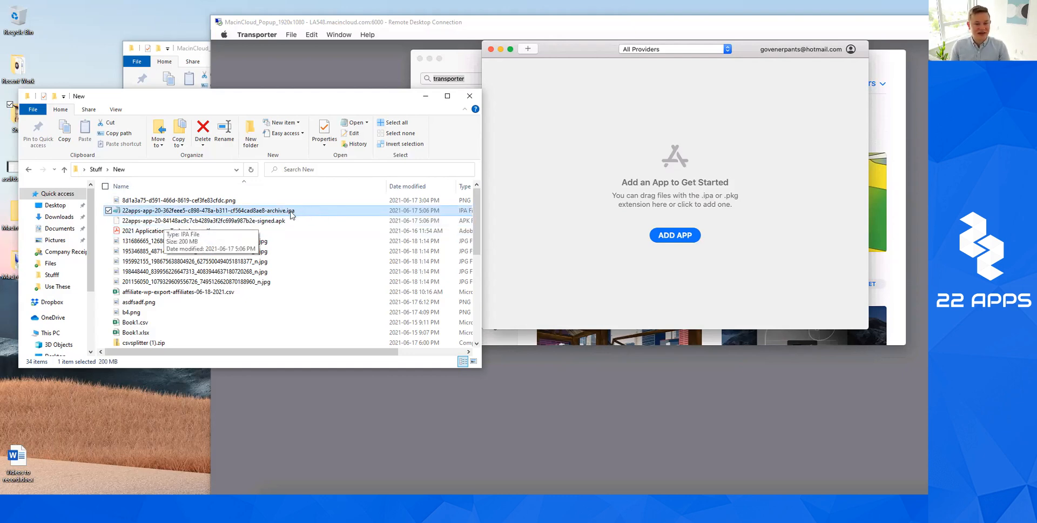
{"action": "left_click", "coordinate": [126, 221]}
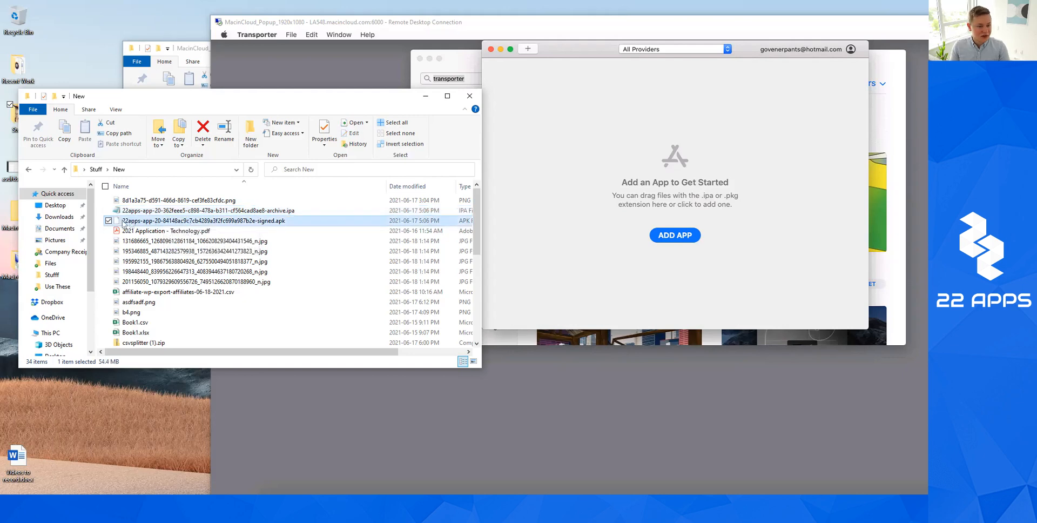
{"action": "left_click", "coordinate": [293, 212]}
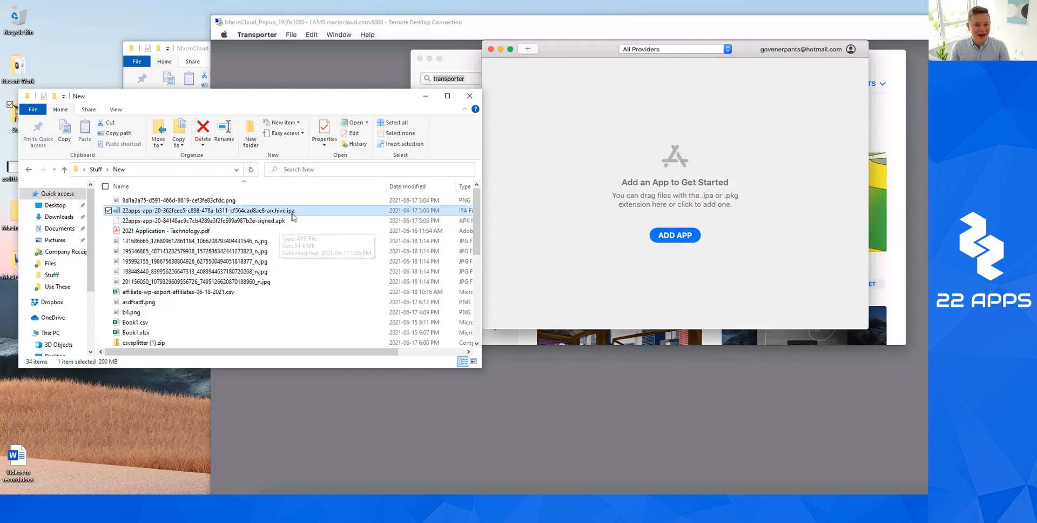
{"action": "left_click", "coordinate": [290, 222]}
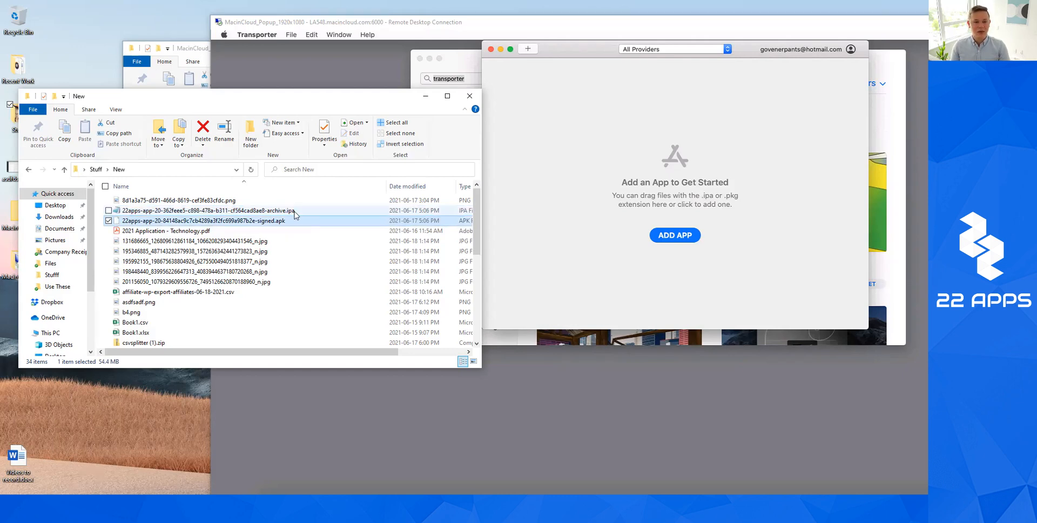
{"action": "left_click", "coordinate": [295, 214]}
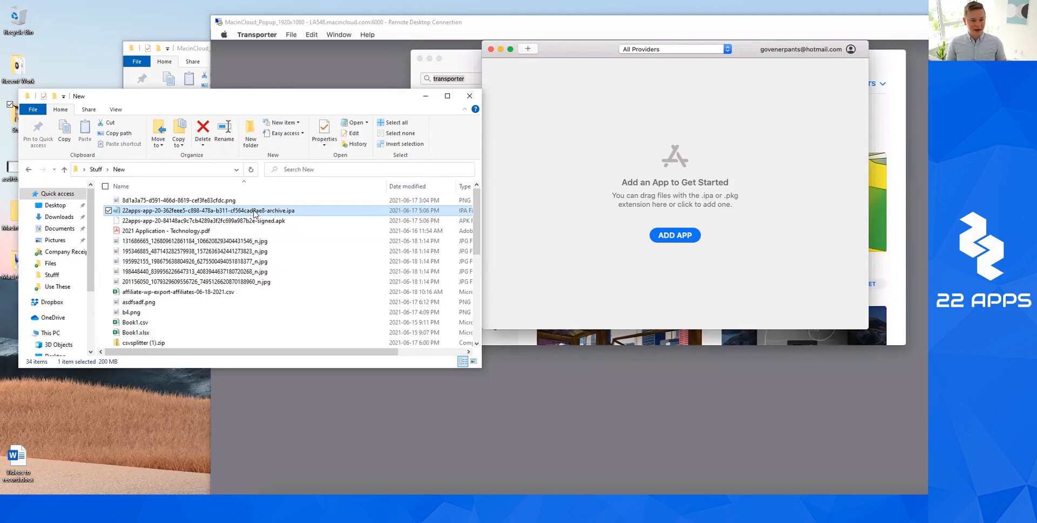
Check the file type of the 22apps-app-20 archive .ipa file in its properties, and close them
{"action": "right_click", "coordinate": [108, 211]}
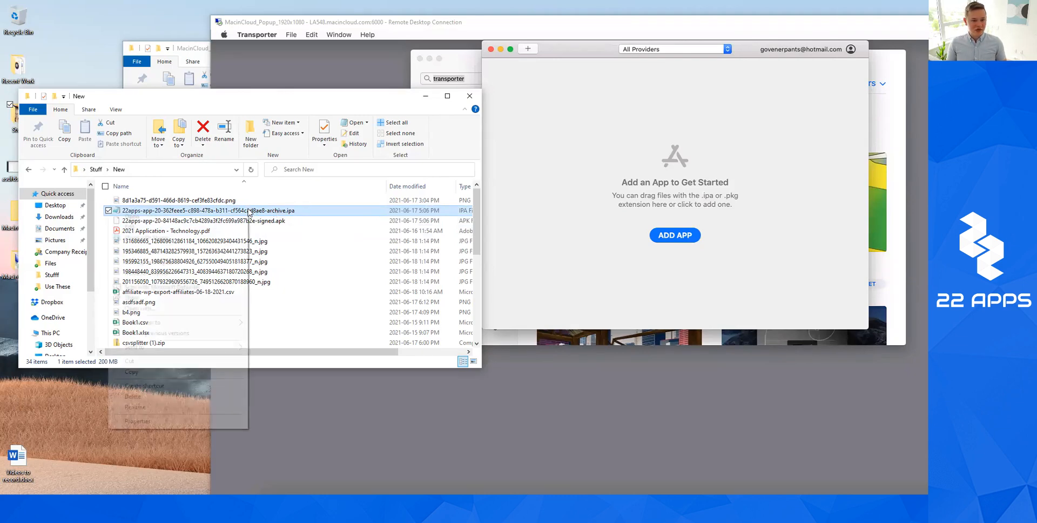
{"action": "left_click", "coordinate": [351, 103]}
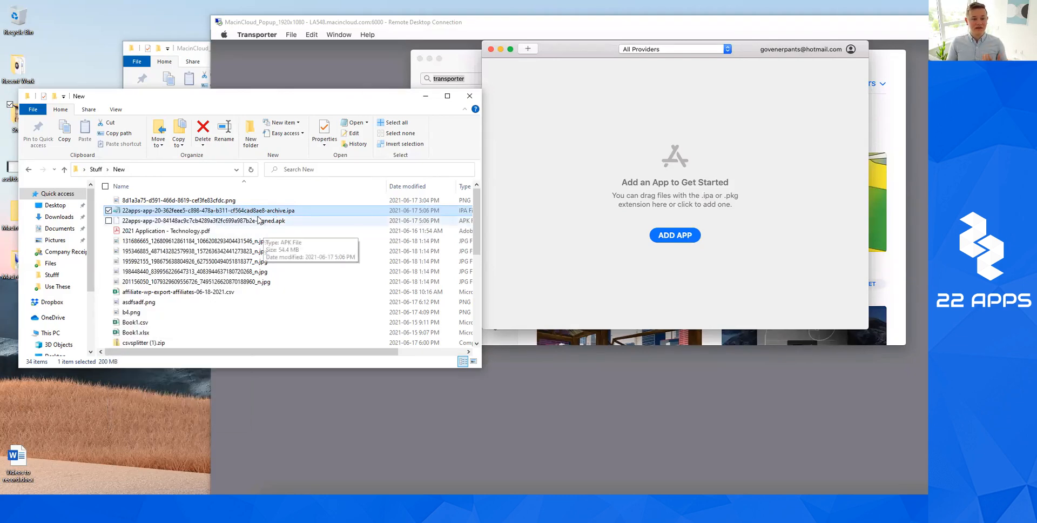
{"action": "right_click", "coordinate": [115, 214]}
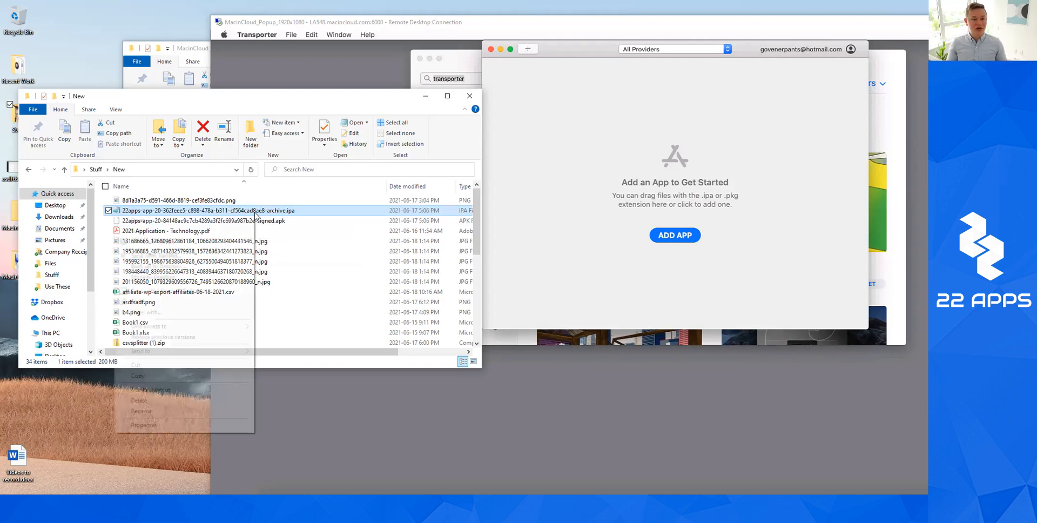
{"action": "left_click", "coordinate": [178, 423]}
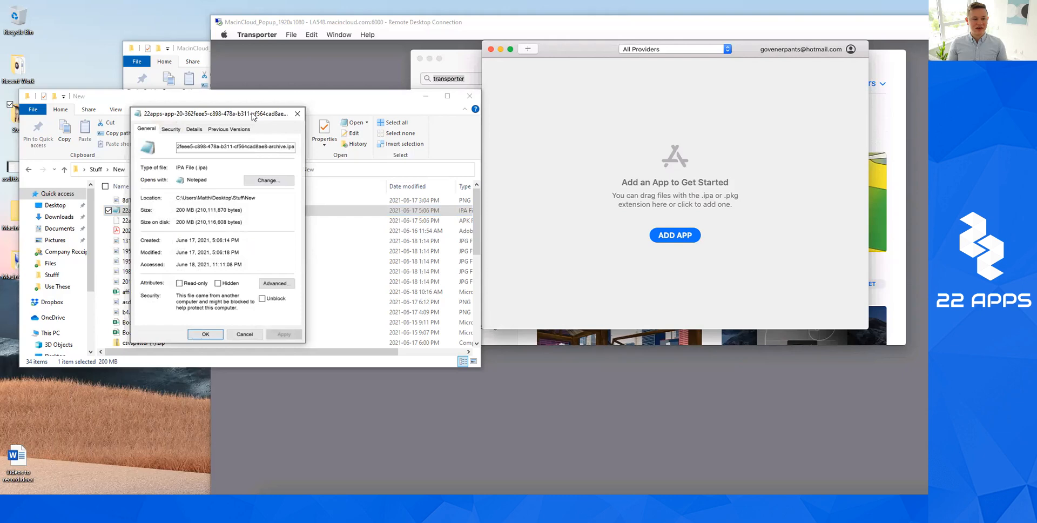
{"action": "left_click_drag", "start_coordinate": [258, 114], "coordinate": [504, 126]}
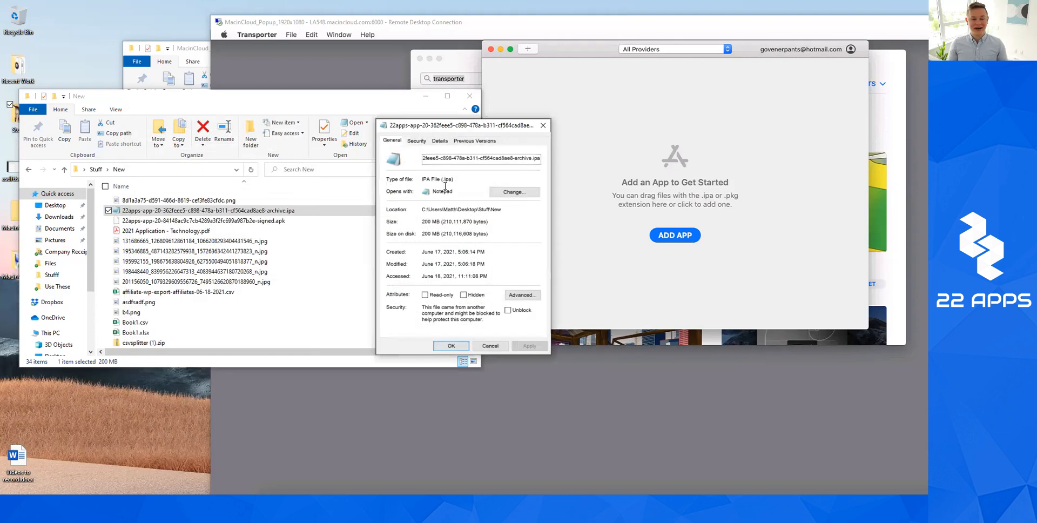
{"action": "left_click", "coordinate": [542, 125]}
{"action": "right_click", "coordinate": [204, 211]}
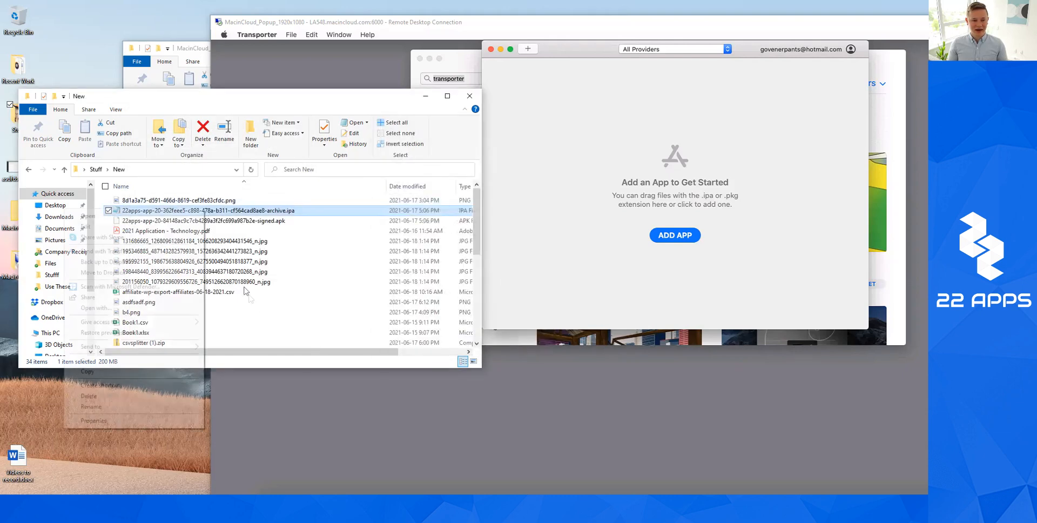
{"action": "left_click", "coordinate": [140, 420]}
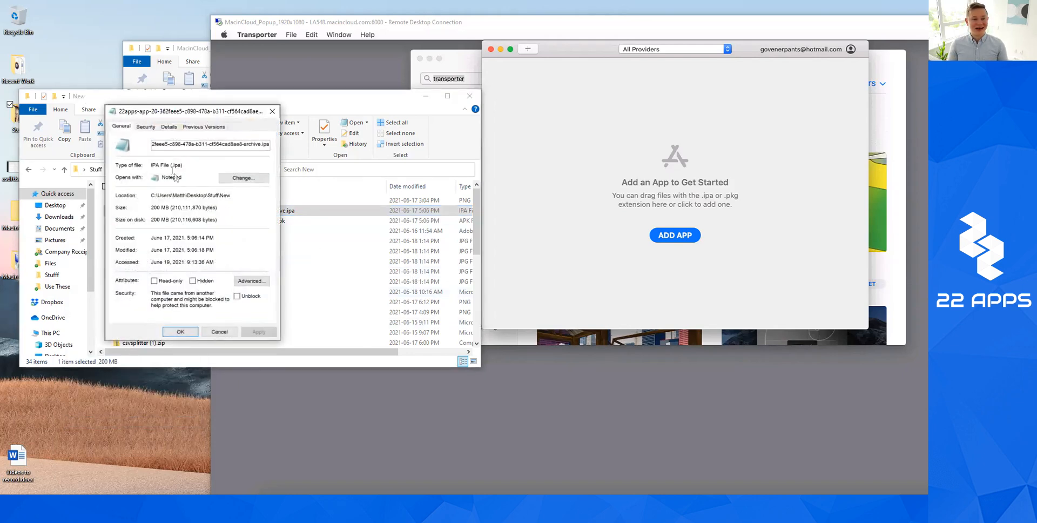
{"action": "left_click_drag", "start_coordinate": [151, 165], "coordinate": [179, 165]}
{"action": "left_click", "coordinate": [274, 111]}
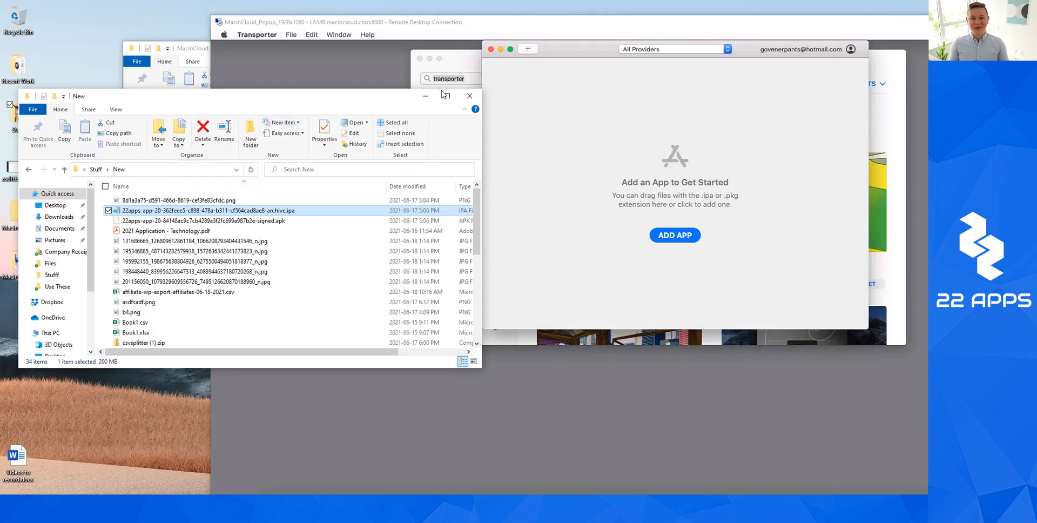
{"action": "left_click_drag", "start_coordinate": [400, 101], "coordinate": [397, 109]}
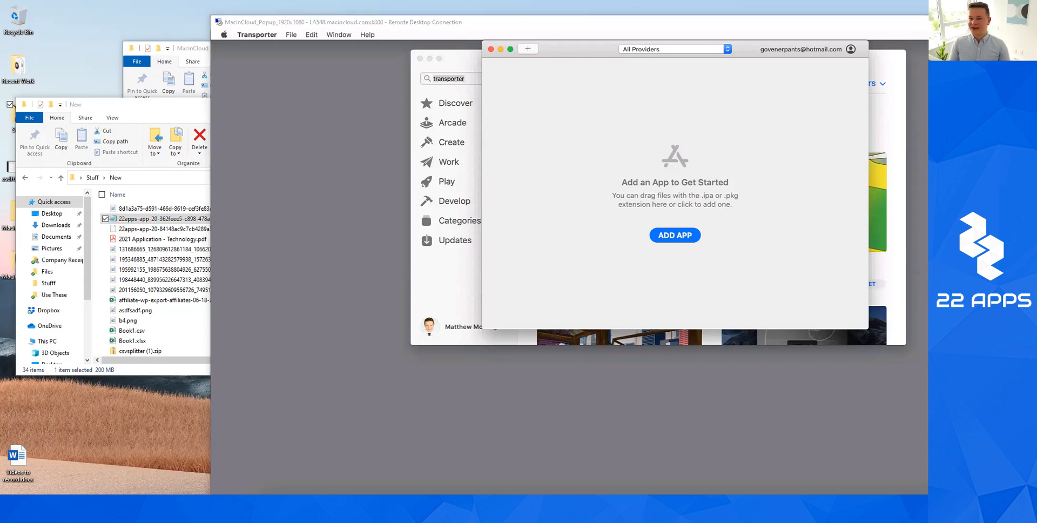
Switch to Chrome, open the WeTransfer link from the 22 Apps publishing guide, and decline the account offer
{"action": "left_click", "coordinate": [378, 511]}
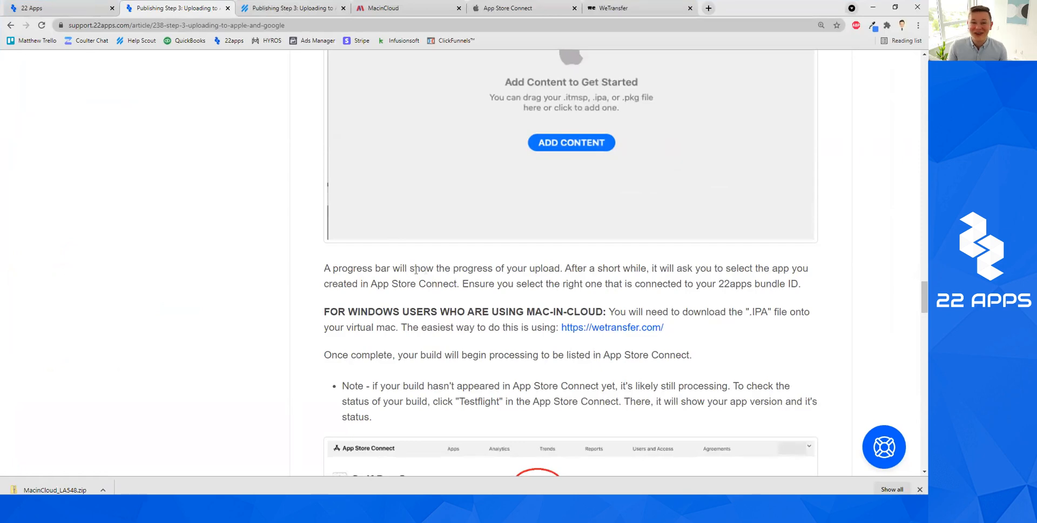
{"action": "scroll", "coordinate": [441, 271], "scroll_direction": "down", "scroll_amount": 1}
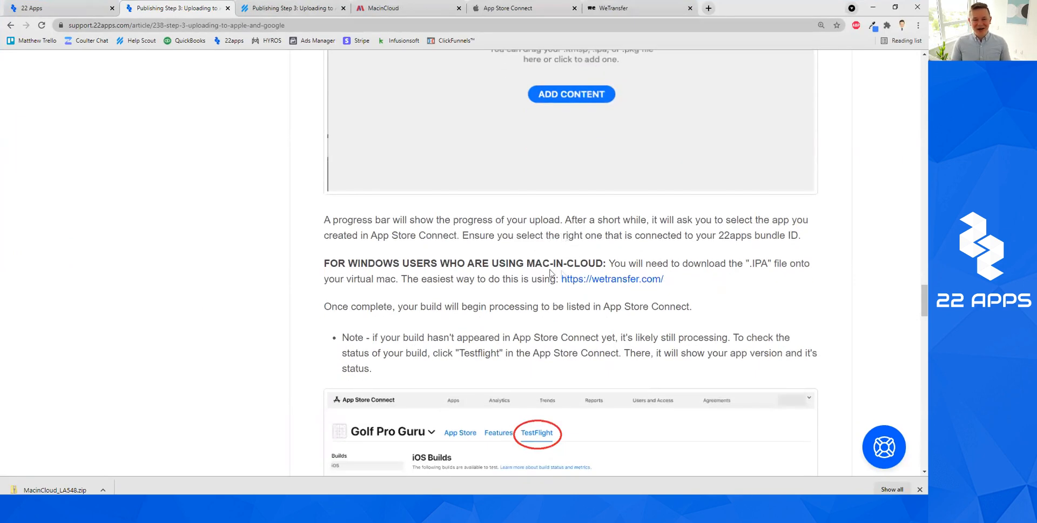
{"action": "left_click", "coordinate": [606, 288]}
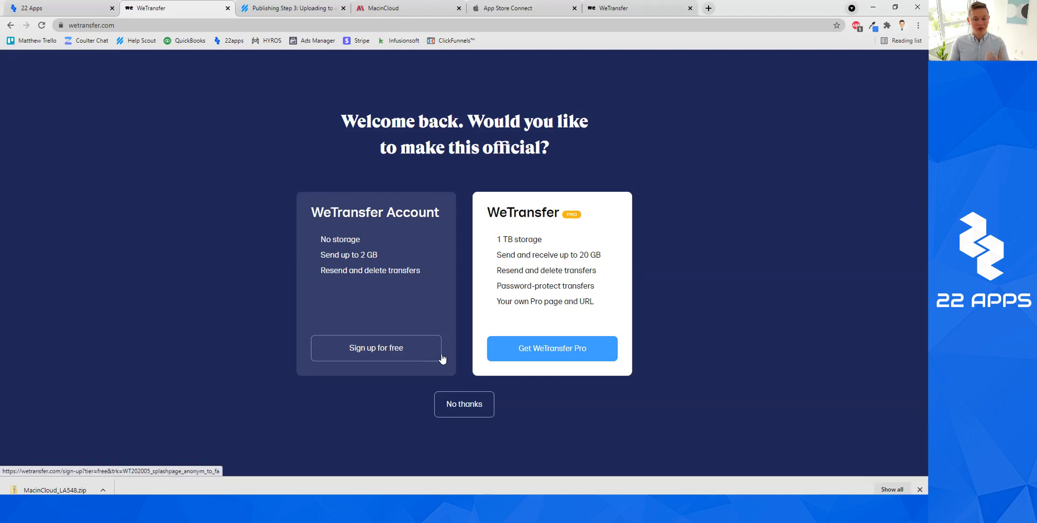
{"action": "left_click", "coordinate": [477, 404]}
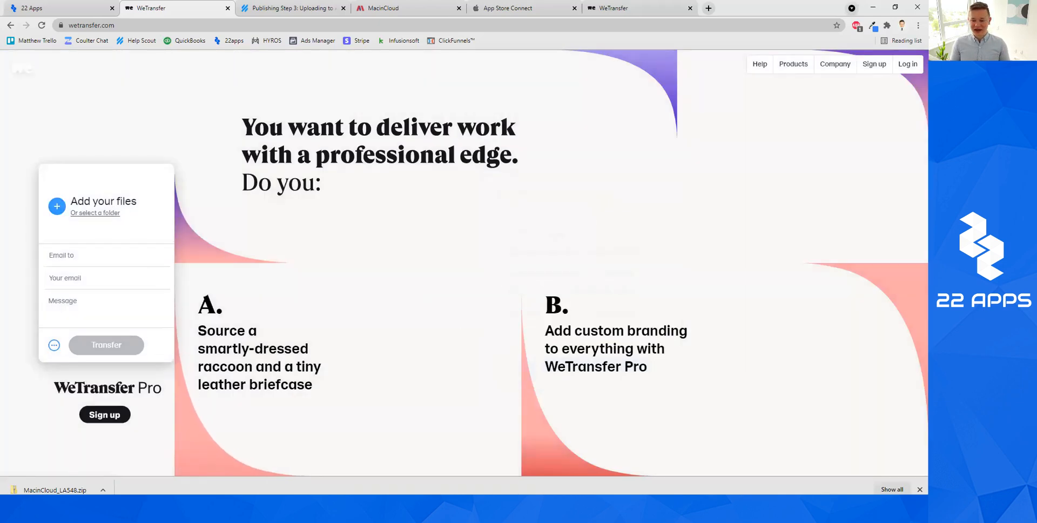
Add the 22apps-app-20 archive .ipa file from Desktop > Stuff > New to the WeTransfer transfer
{"action": "left_click", "coordinate": [919, 490]}
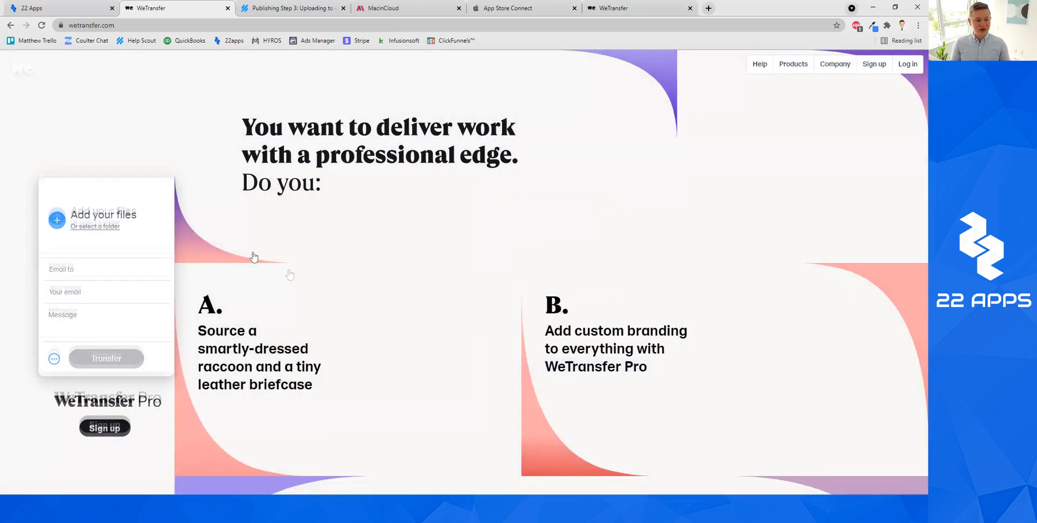
{"action": "left_click", "coordinate": [57, 219]}
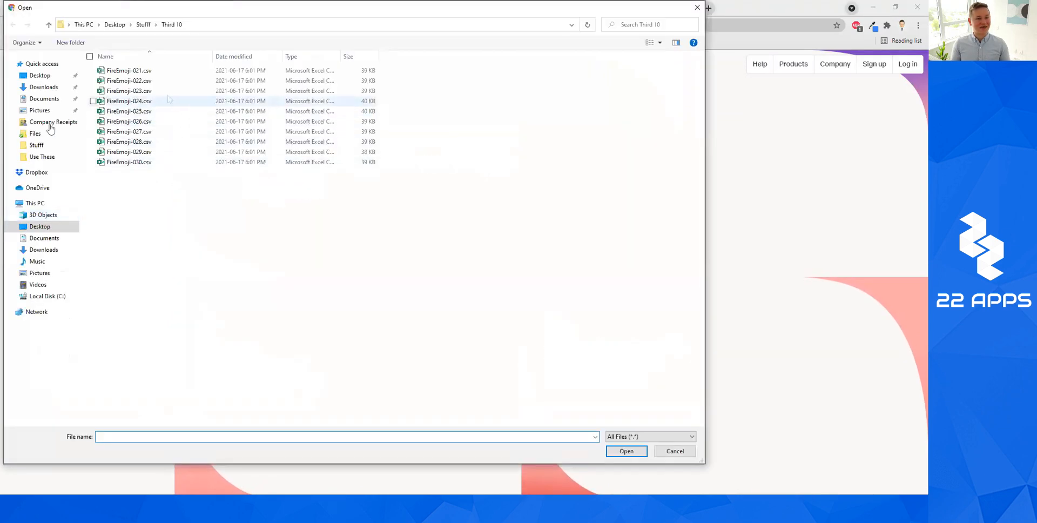
{"action": "left_click", "coordinate": [50, 227]}
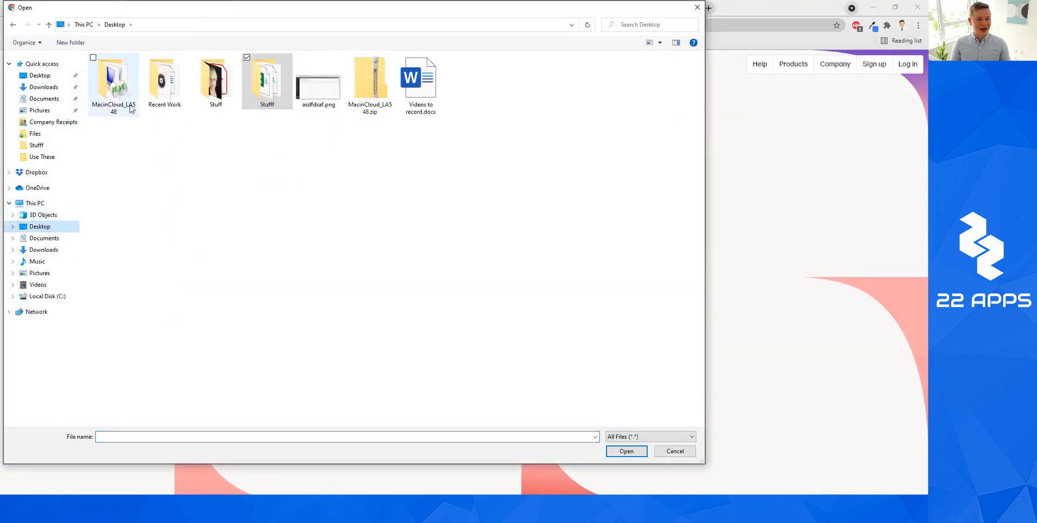
{"action": "double_click", "coordinate": [215, 81]}
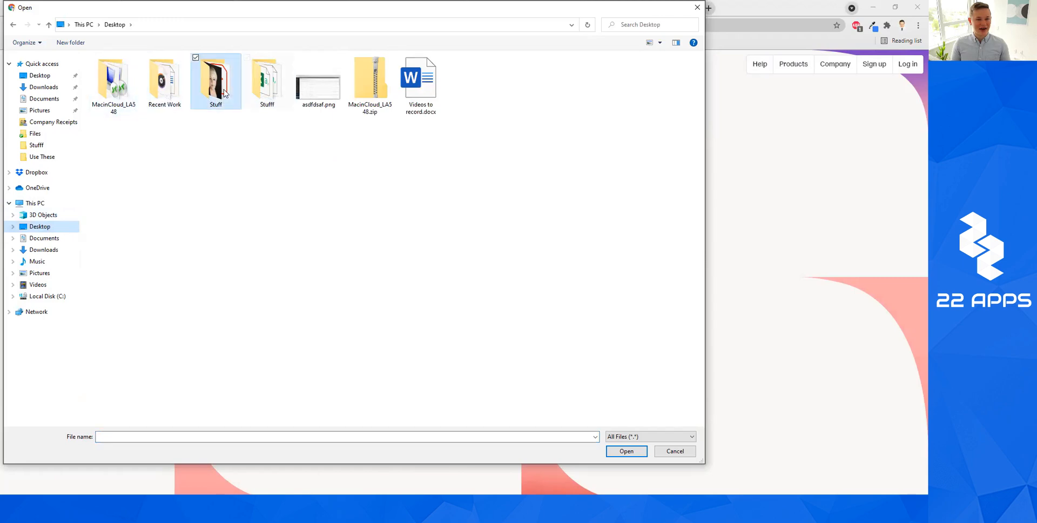
{"action": "double_click", "coordinate": [120, 85]}
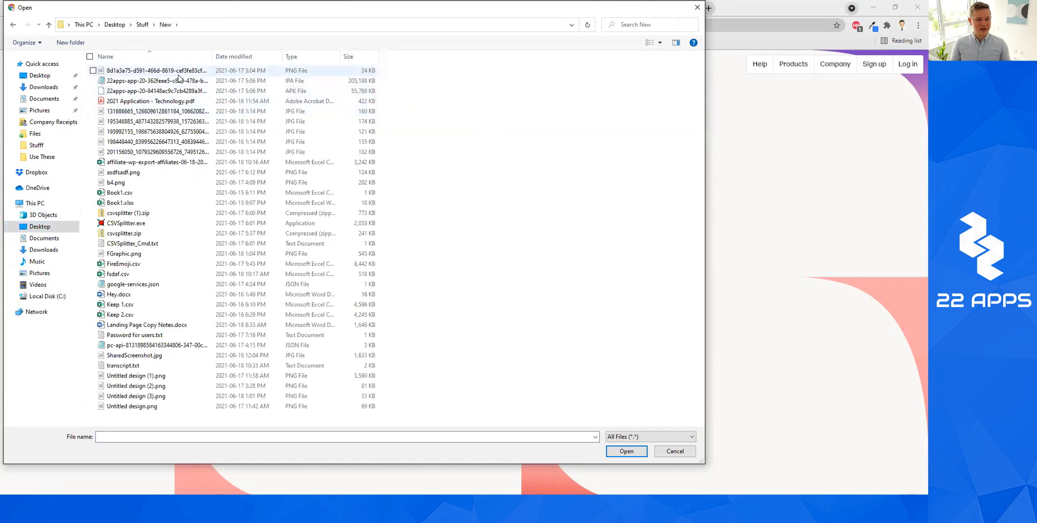
{"action": "left_click_drag", "start_coordinate": [506, 68], "coordinate": [524, 68]}
{"action": "left_click", "coordinate": [280, 81]}
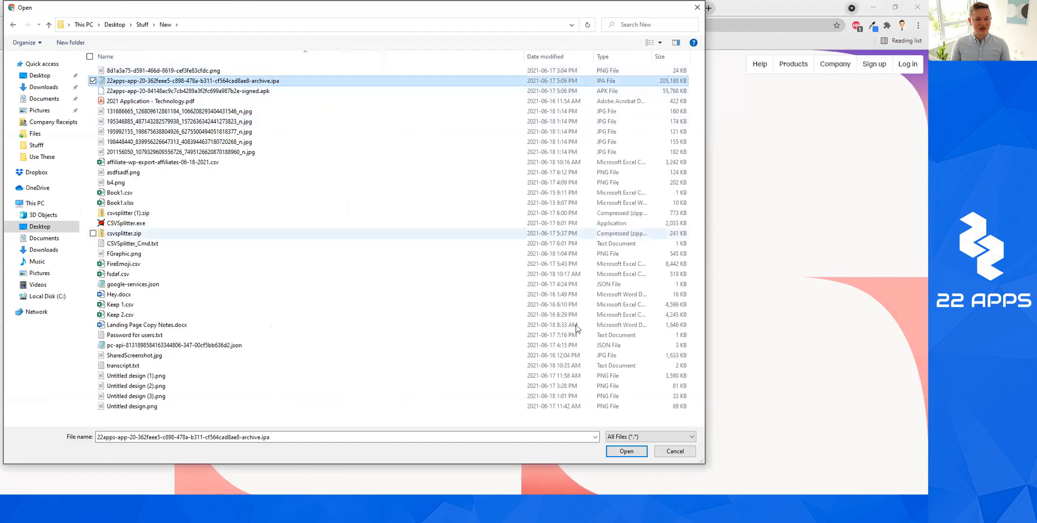
{"action": "left_click", "coordinate": [625, 451]}
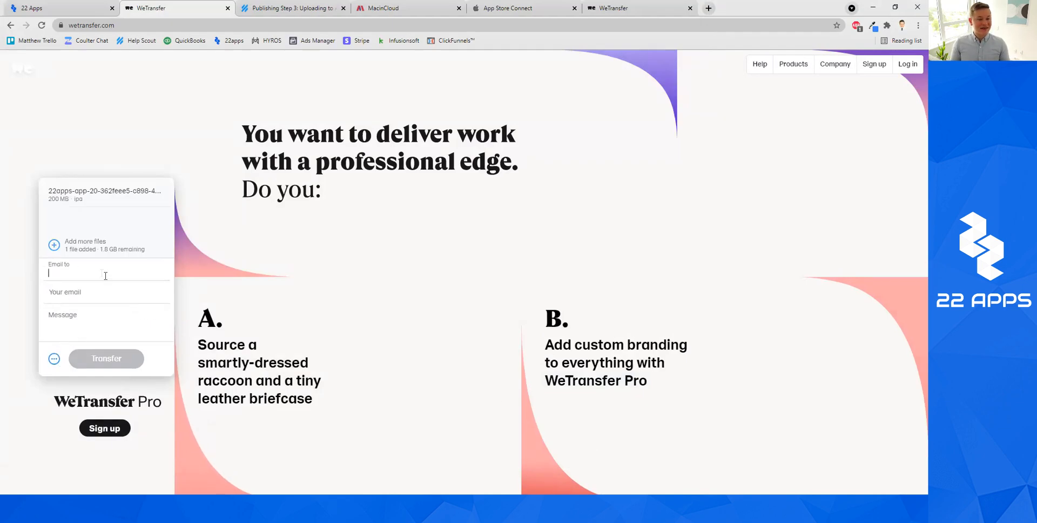
Change the transfer from email to a transfer link, upload the IPA, and copy the resulting download link
{"action": "left_click", "coordinate": [54, 358]}
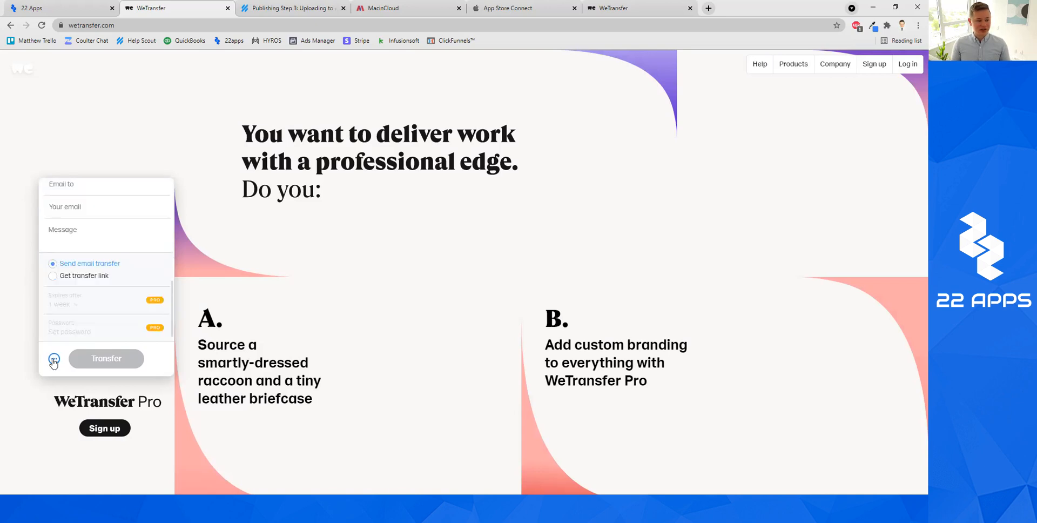
{"action": "left_click", "coordinate": [53, 278]}
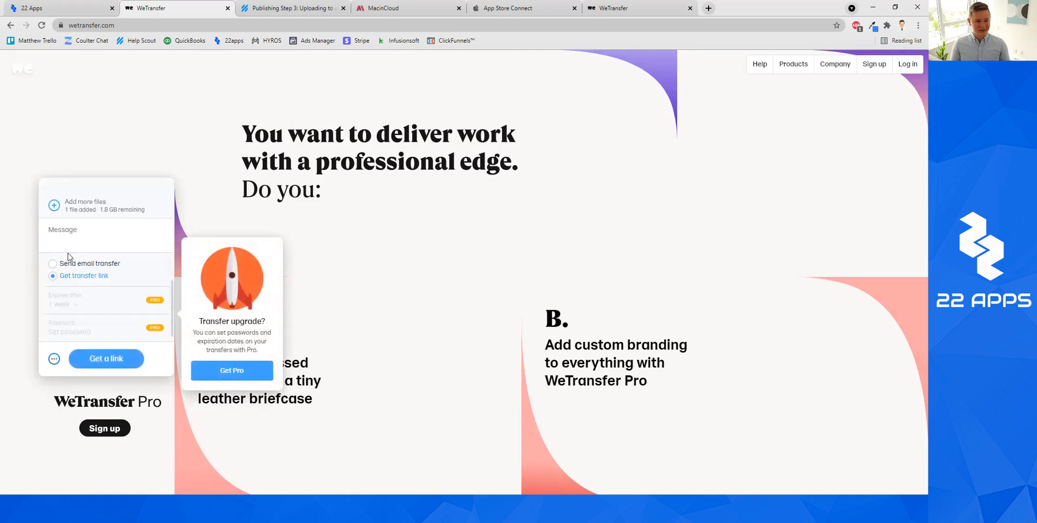
{"action": "left_click", "coordinate": [54, 359]}
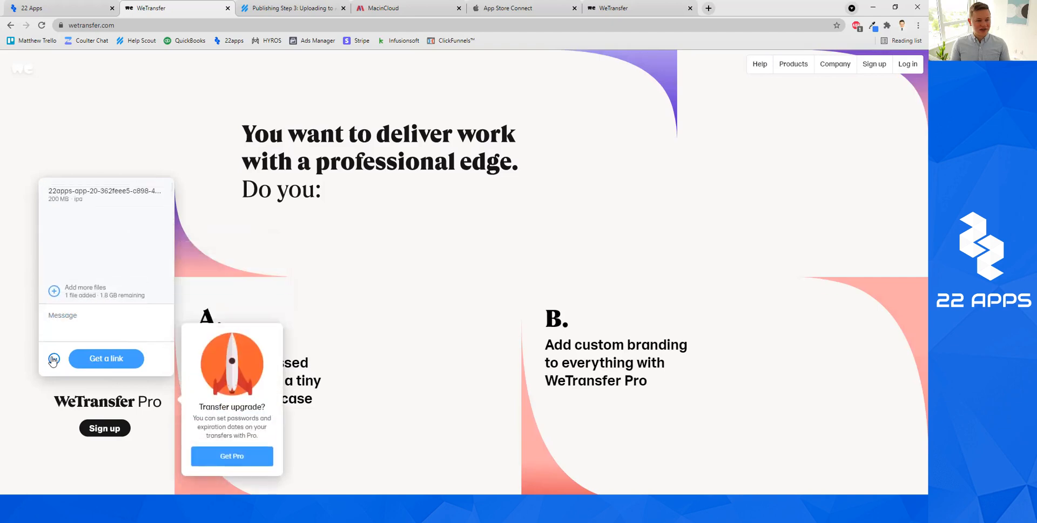
{"action": "left_click", "coordinate": [53, 359]}
{"action": "left_click", "coordinate": [75, 264]}
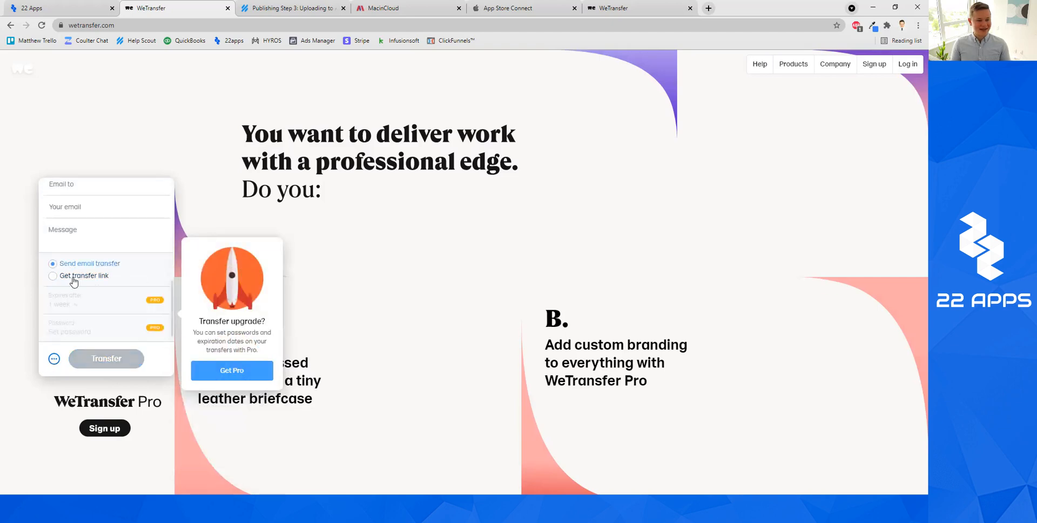
{"action": "left_click", "coordinate": [74, 277]}
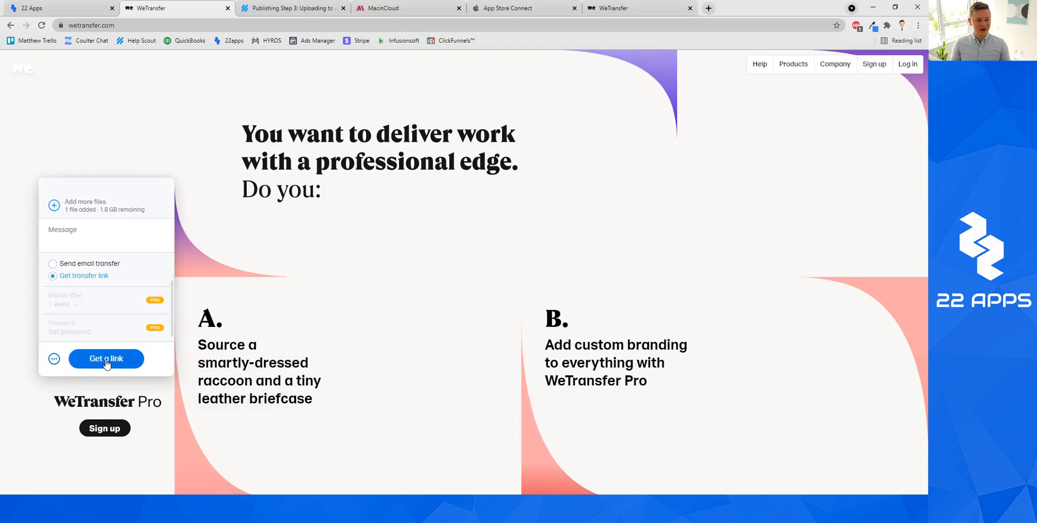
{"action": "left_click", "coordinate": [107, 359]}
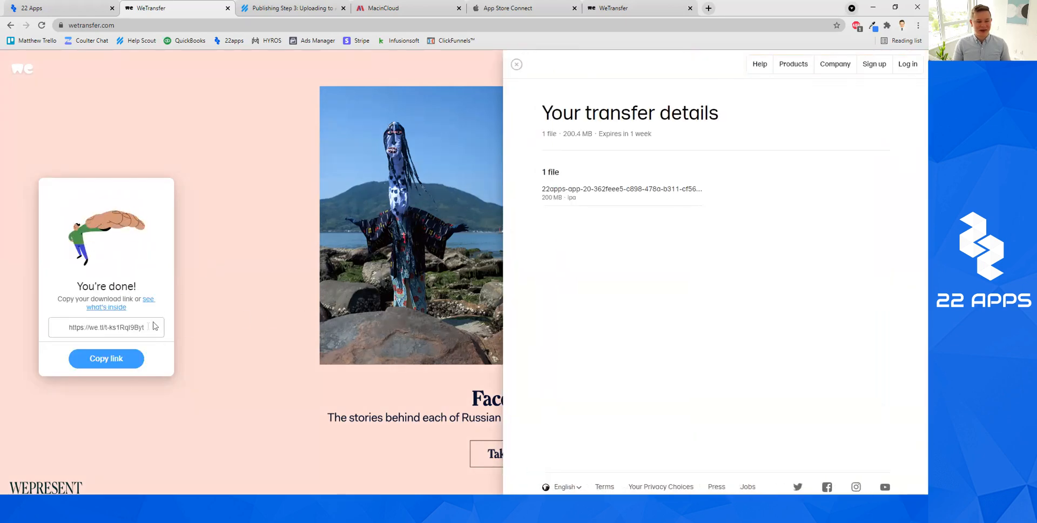
{"action": "left_click", "coordinate": [117, 358]}
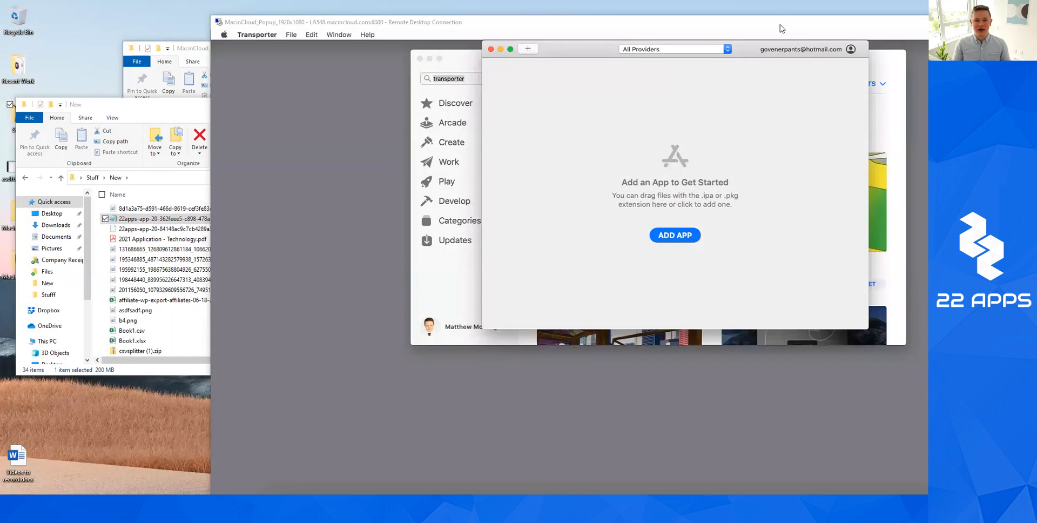
Switch to Safari on the MacinCloud remote desktop and open the copied WeTransfer link in a new tab
{"action": "double_click", "coordinate": [779, 28]}
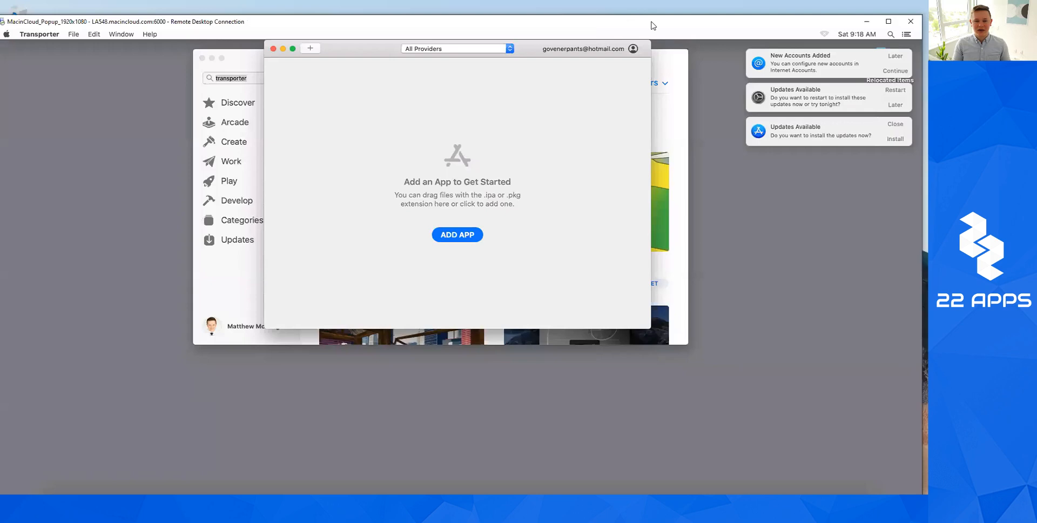
{"action": "mouse_move", "coordinate": [648, 16]}
{"action": "left_mouse_down"}
{"action": "mouse_move", "coordinate": [651, 64]}
{"action": "mouse_move", "coordinate": [666, 19]}
{"action": "left_mouse_up"}
{"action": "left_click", "coordinate": [138, 473]}
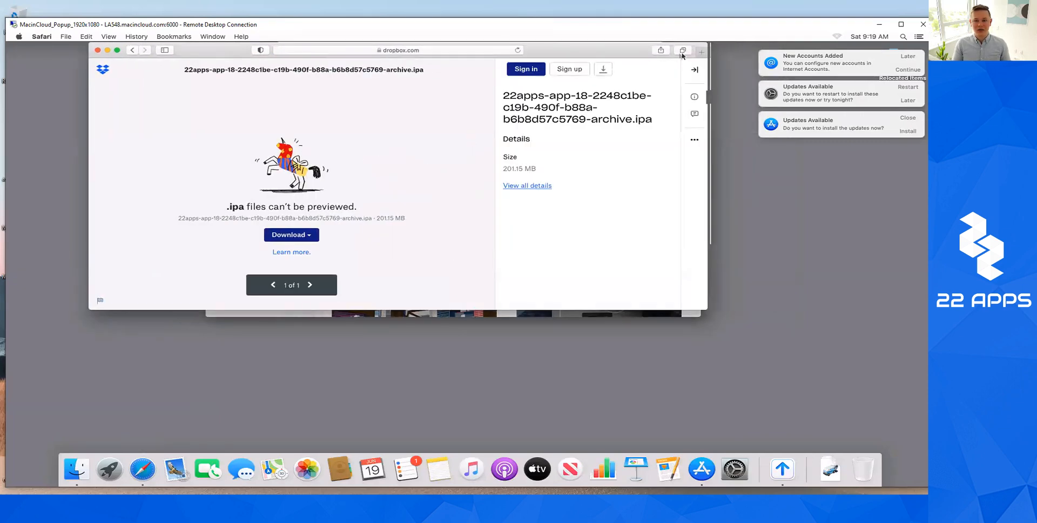
{"action": "key", "text": "super+t"}
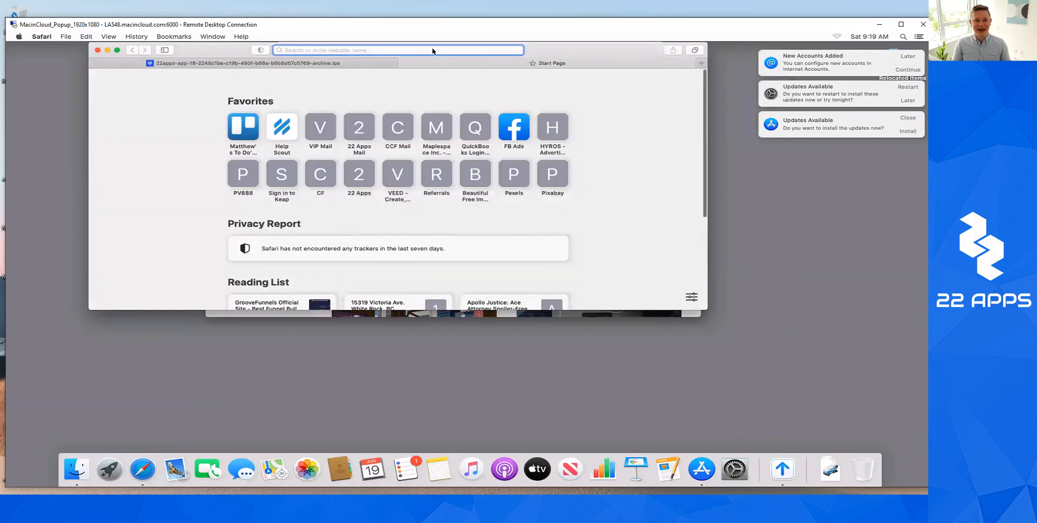
{"action": "right_click", "coordinate": [432, 49]}
{"action": "left_click", "coordinate": [451, 68]}
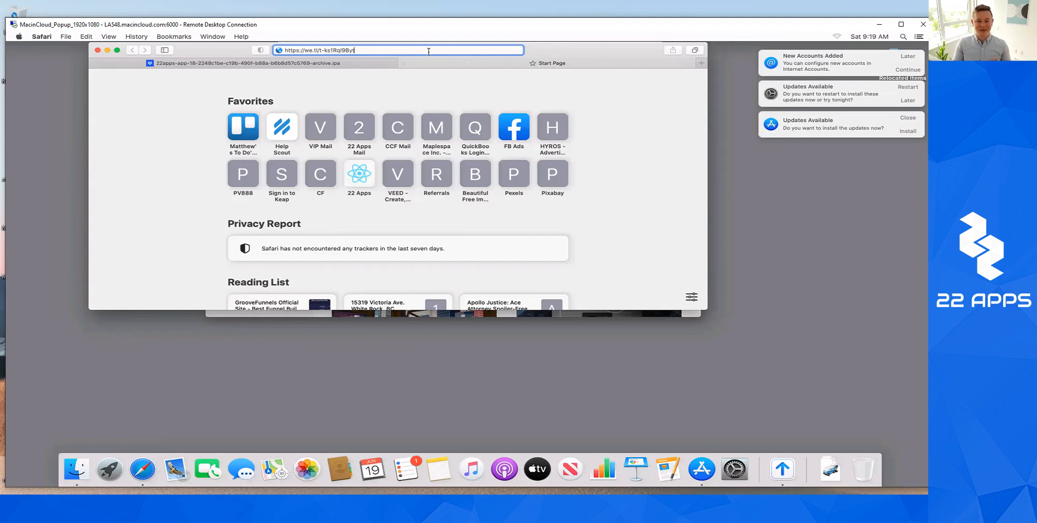
{"action": "key", "text": "Return"}
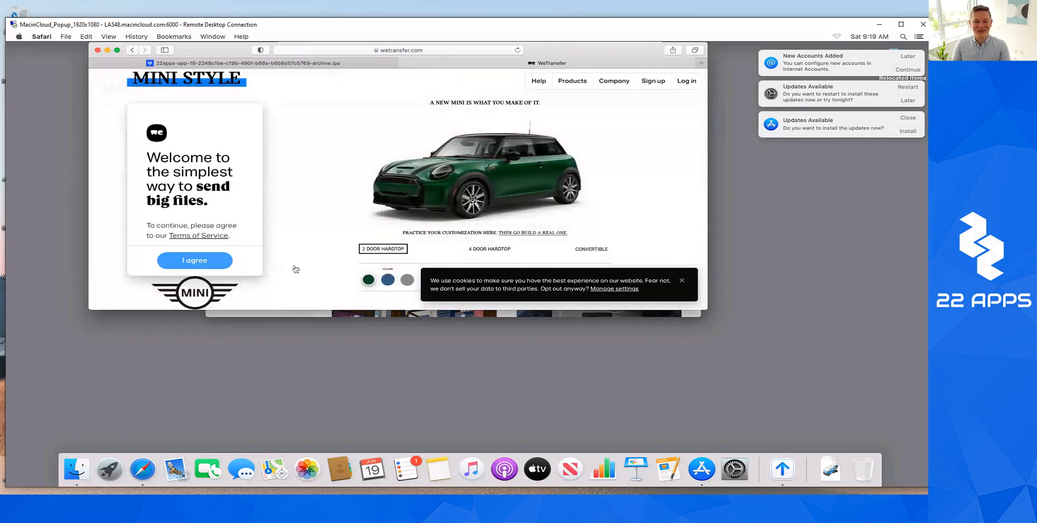
Accept the WeTransfer terms, download the IPA with downloads allowed for wetransfer.com, and close the Safari window
{"action": "left_click", "coordinate": [209, 265]}
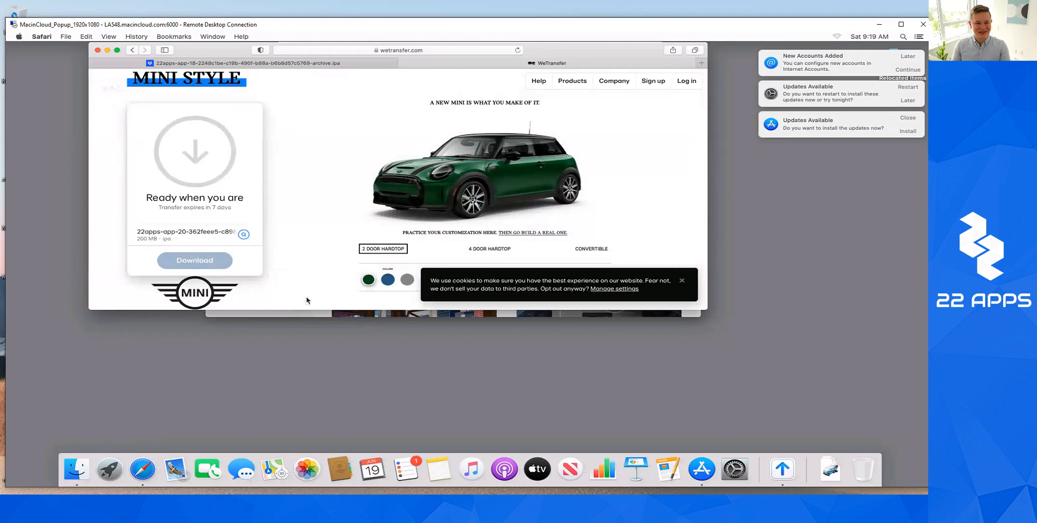
{"action": "left_click", "coordinate": [221, 262]}
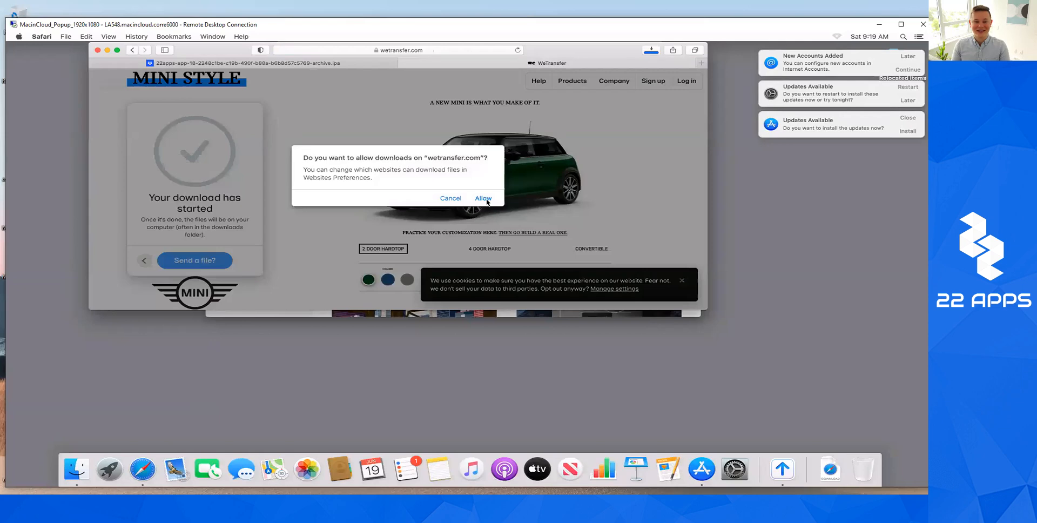
{"action": "left_click", "coordinate": [483, 198]}
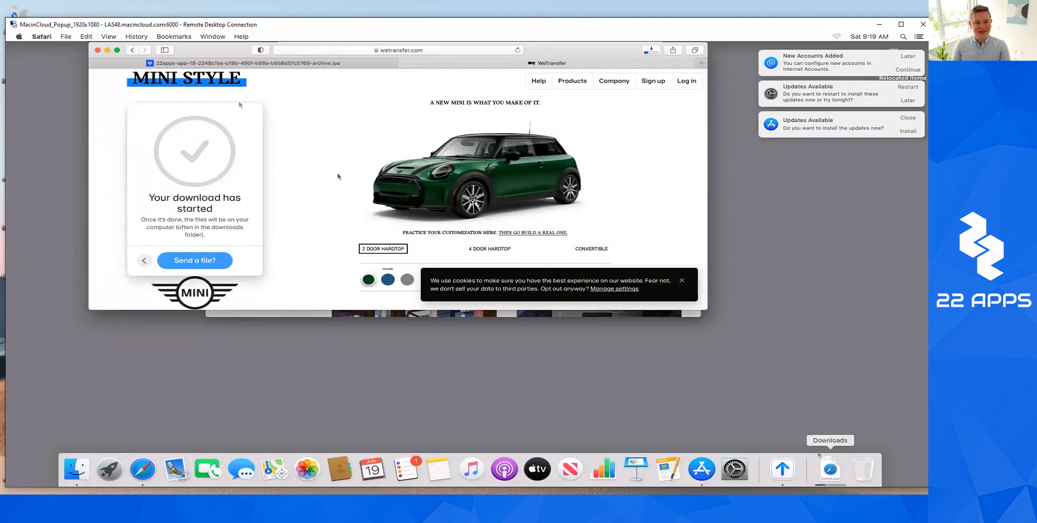
{"action": "left_click", "coordinate": [98, 50]}
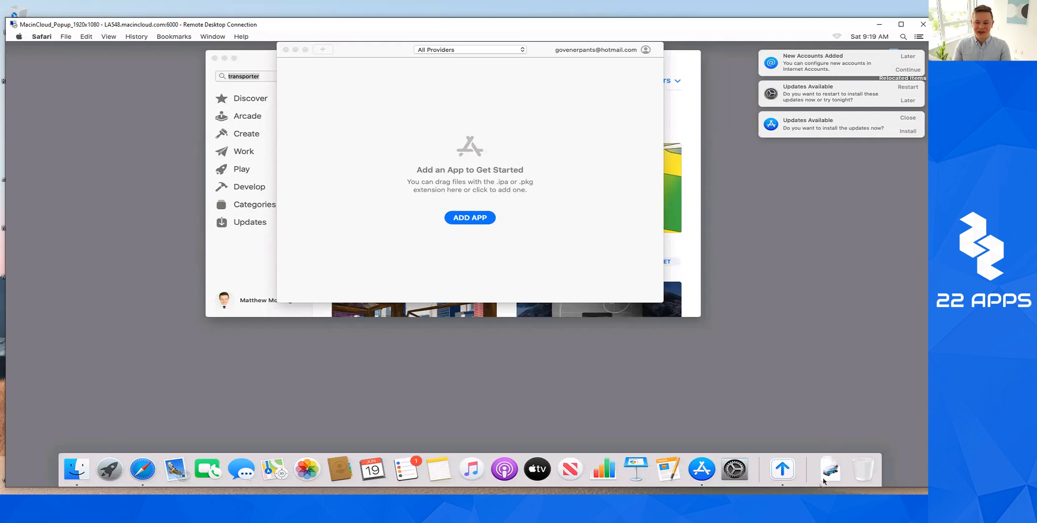
Check for the 22apps-app-20 archive .ipa in Transporter's file selection and among the Mac's downloaded files
{"action": "left_click", "coordinate": [469, 217]}
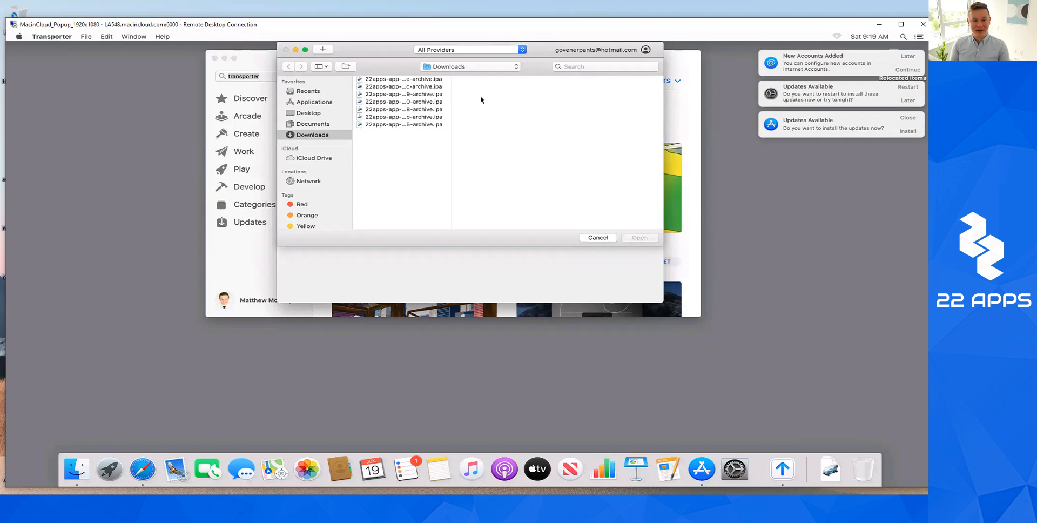
{"action": "left_click", "coordinate": [598, 237]}
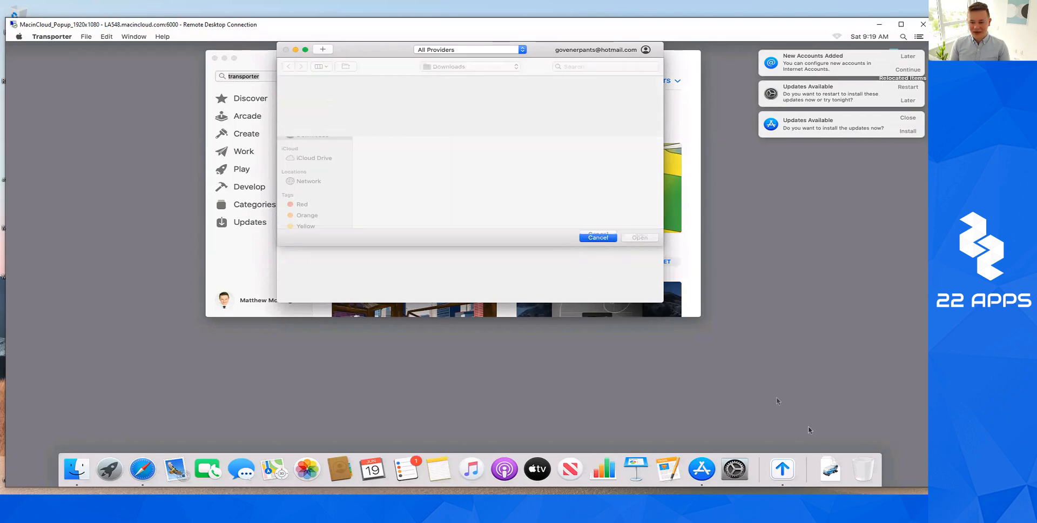
{"action": "left_click", "coordinate": [829, 469]}
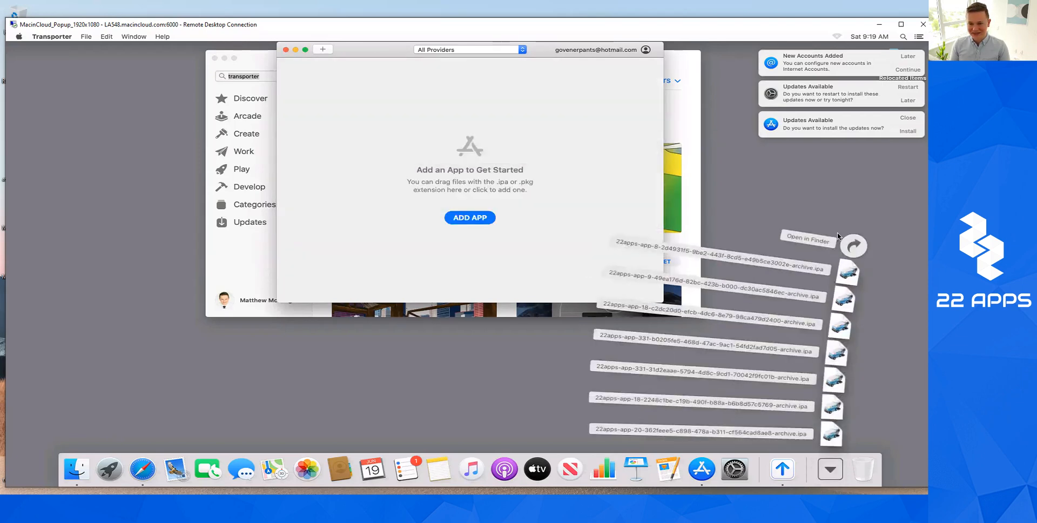
{"action": "left_click", "coordinate": [828, 468]}
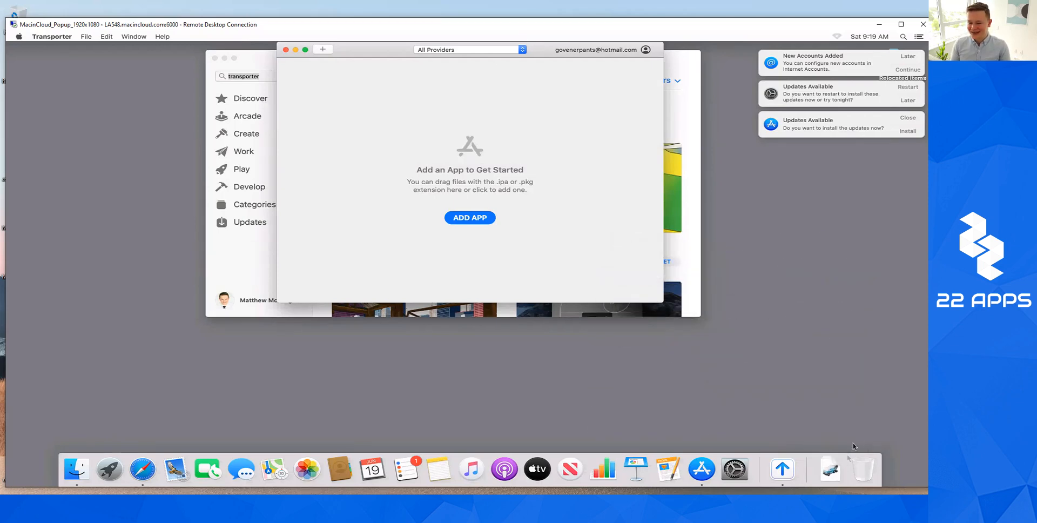
{"action": "left_click", "coordinate": [826, 472]}
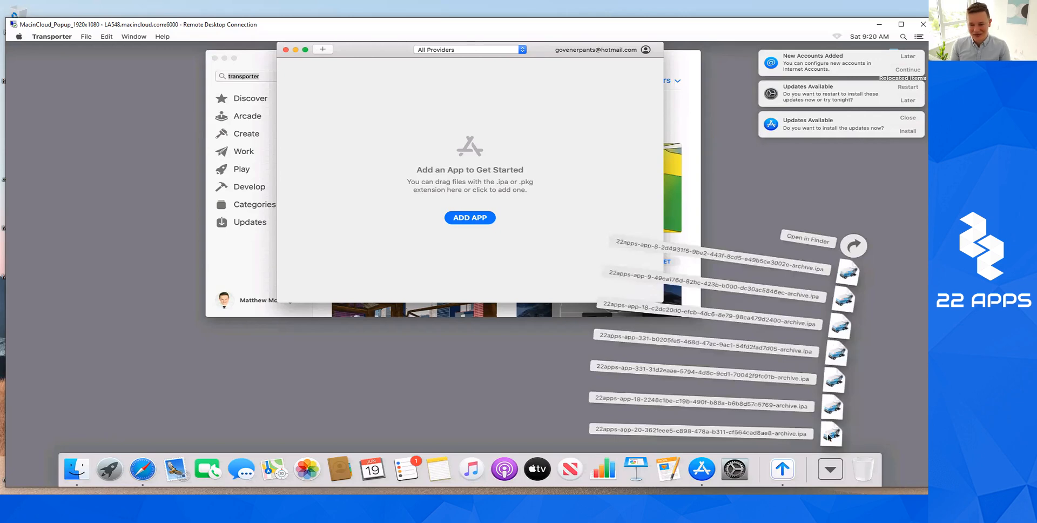
{"action": "left_click", "coordinate": [832, 475]}
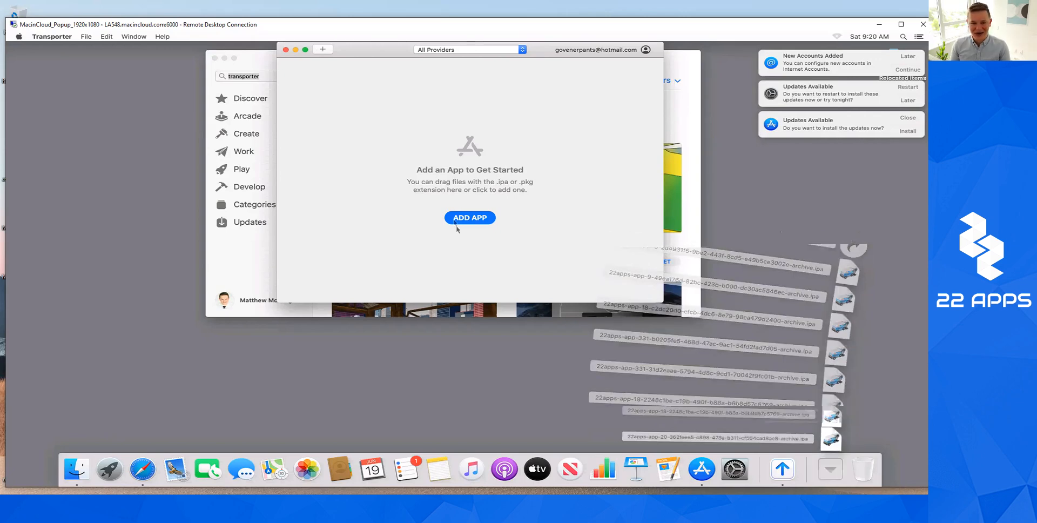
{"action": "left_click", "coordinate": [468, 220]}
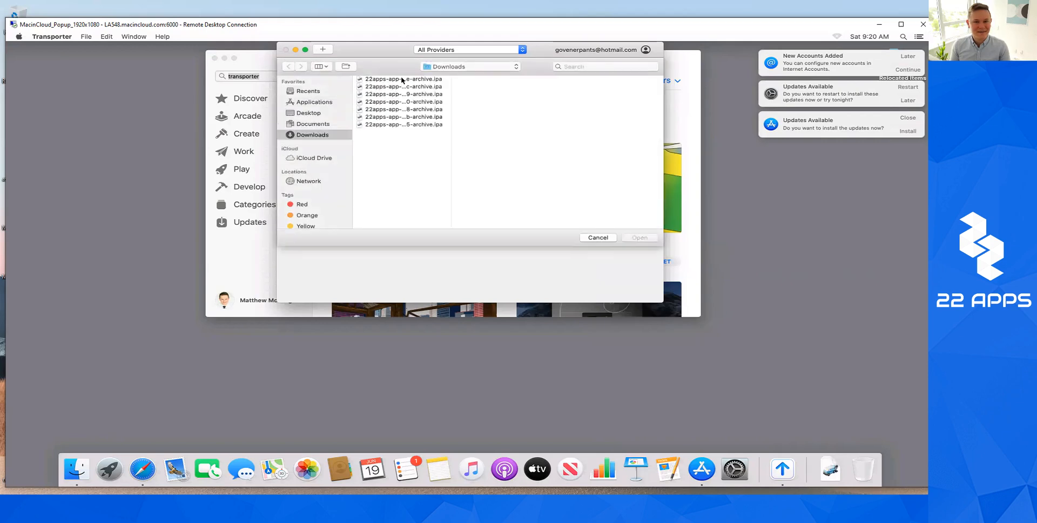
{"action": "left_click_drag", "start_coordinate": [452, 82], "coordinate": [620, 80]}
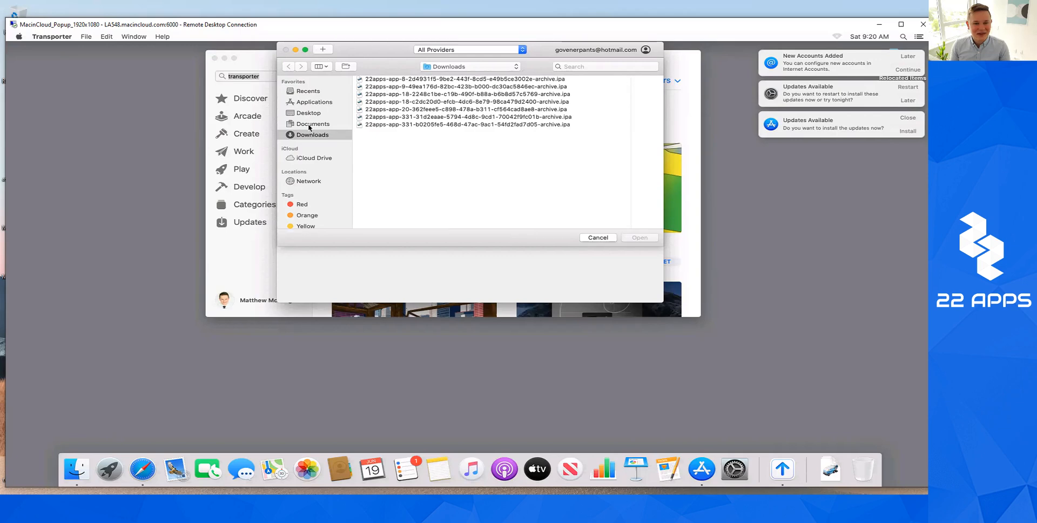
{"action": "left_click", "coordinate": [319, 92]}
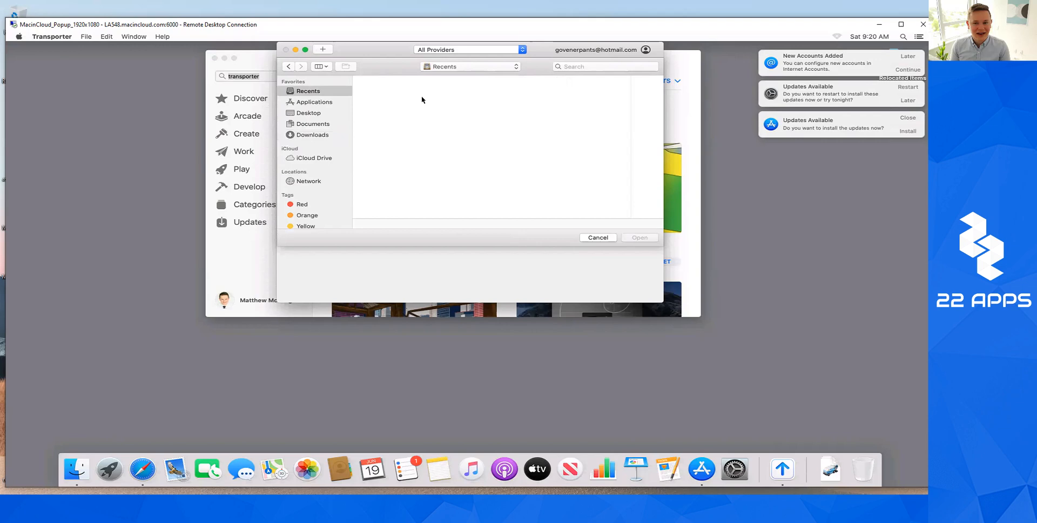
{"action": "left_click", "coordinate": [596, 238]}
Move the 22apps-app-20 archive .ipa file from the Mac's Downloads onto the desktop
{"action": "left_click", "coordinate": [830, 468]}
{"action": "left_click_drag", "start_coordinate": [774, 435], "coordinate": [621, 410]}
Add the 22apps-app-20 archive .ipa from the Desktop folder to Transporter and deliver Ace Results Companion to App Store Connect
{"action": "left_click", "coordinate": [487, 216]}
{"action": "left_click", "coordinate": [313, 112]}
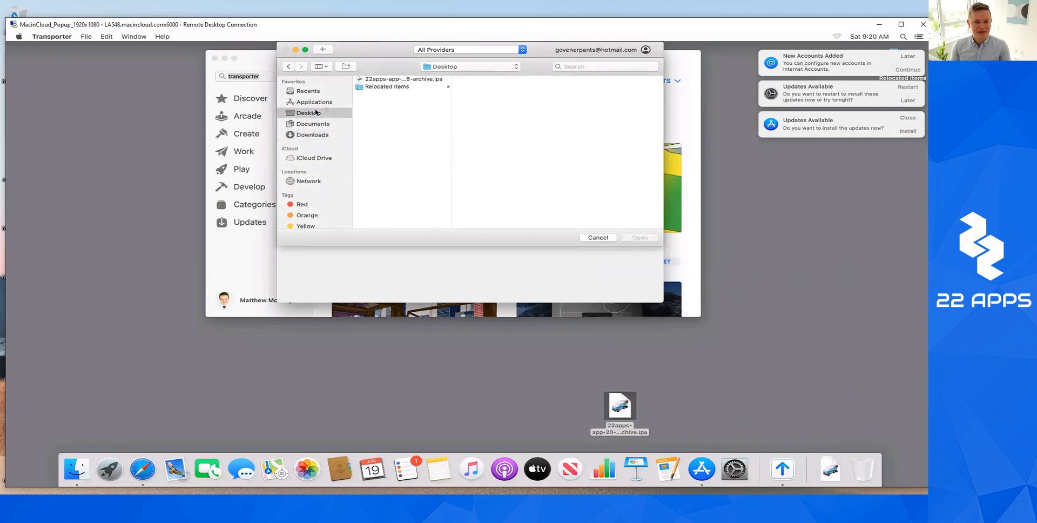
{"action": "left_click", "coordinate": [386, 81]}
{"action": "left_click", "coordinate": [640, 238]}
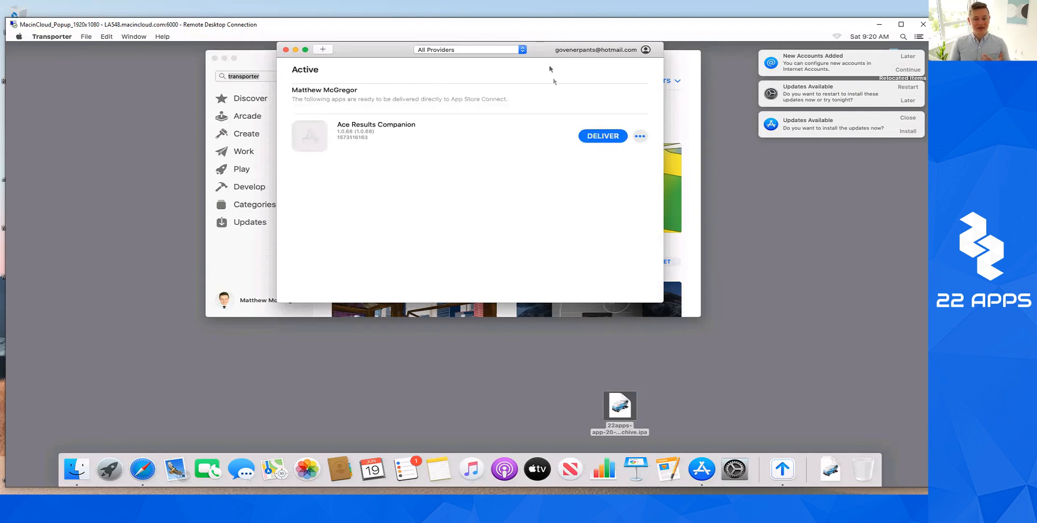
{"action": "left_click", "coordinate": [611, 137]}
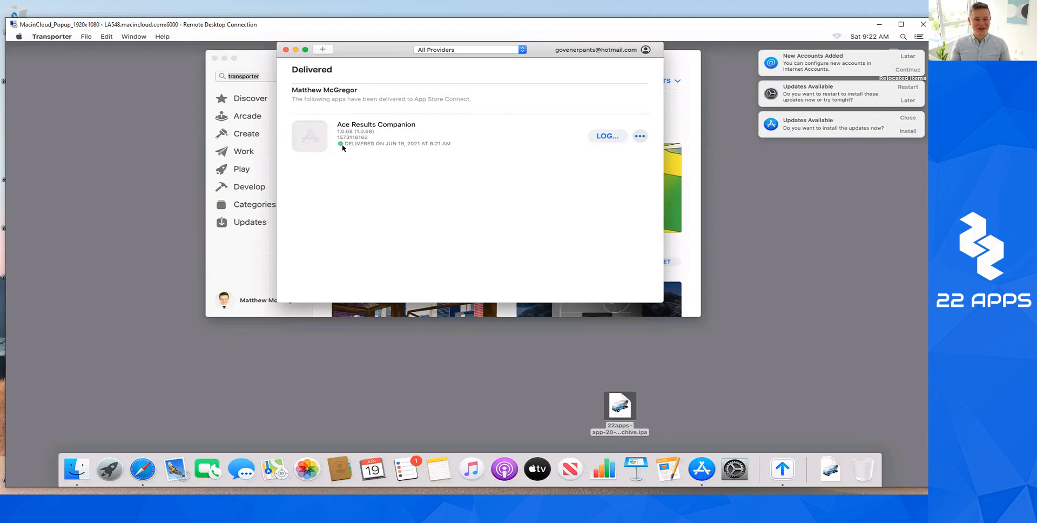
Switch from the remote Mac to App Store Connect and reload the TestFlight builds of Ace Results Companion
{"action": "left_click", "coordinate": [878, 24]}
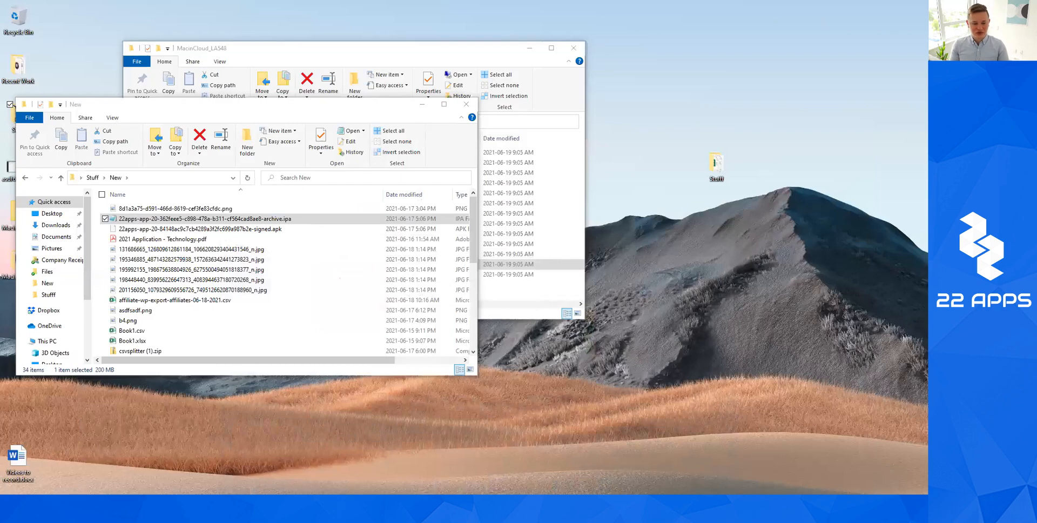
{"action": "mouse_move", "coordinate": [273, 509]}
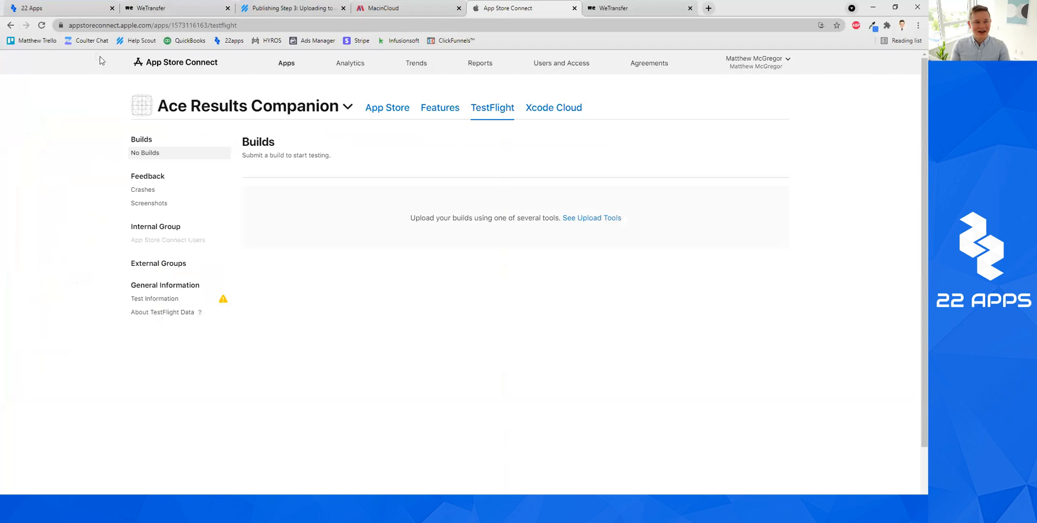
{"action": "left_click", "coordinate": [502, 112]}
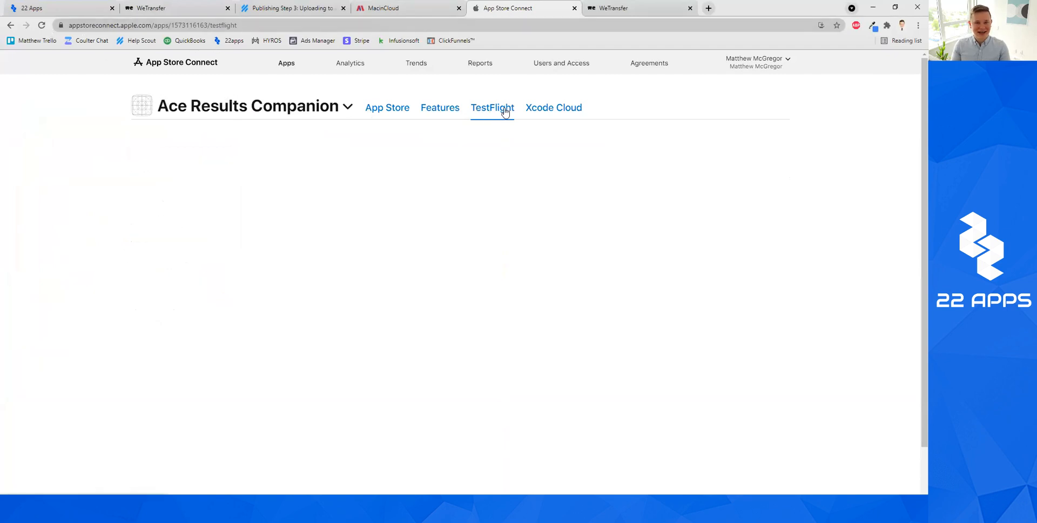
{"action": "left_click", "coordinate": [42, 25]}
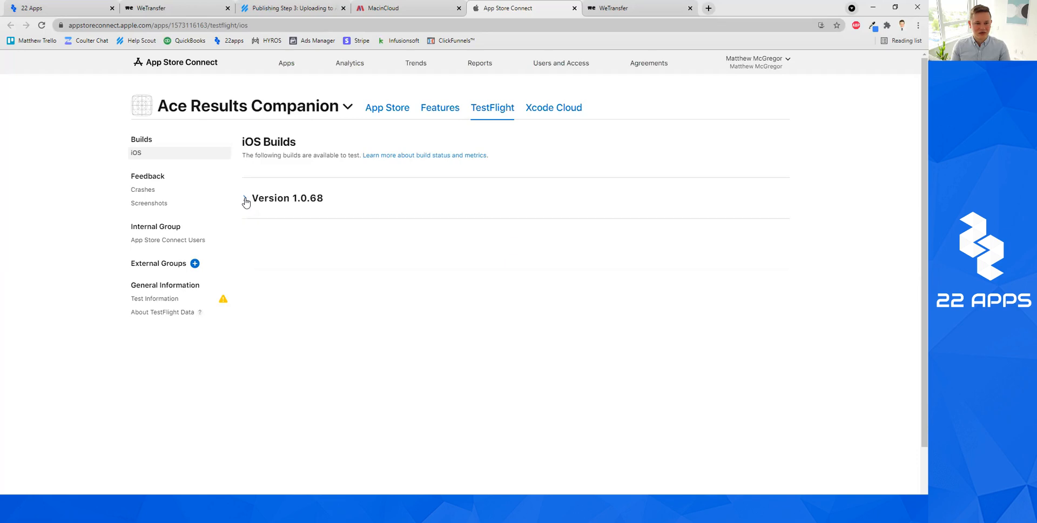
Check the TestFlight build version against the App Store version page of Ace Results Companion, reloading the version page
{"action": "left_click", "coordinate": [404, 111]}
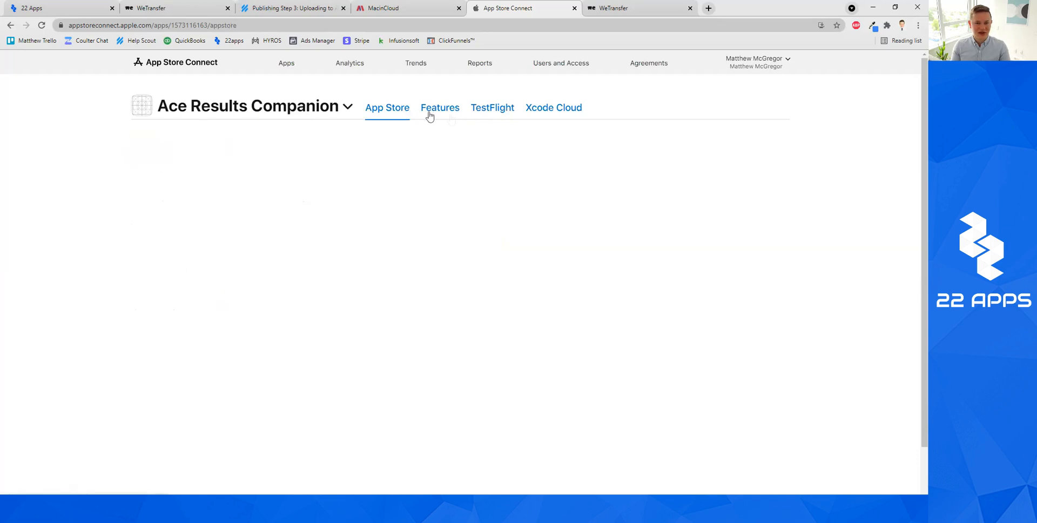
{"action": "left_click", "coordinate": [486, 108]}
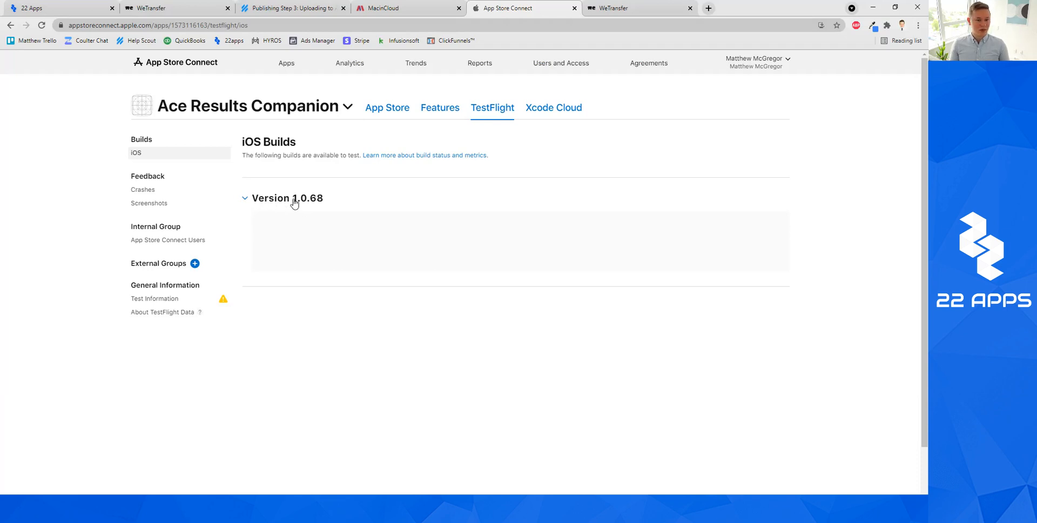
{"action": "left_click", "coordinate": [404, 108]}
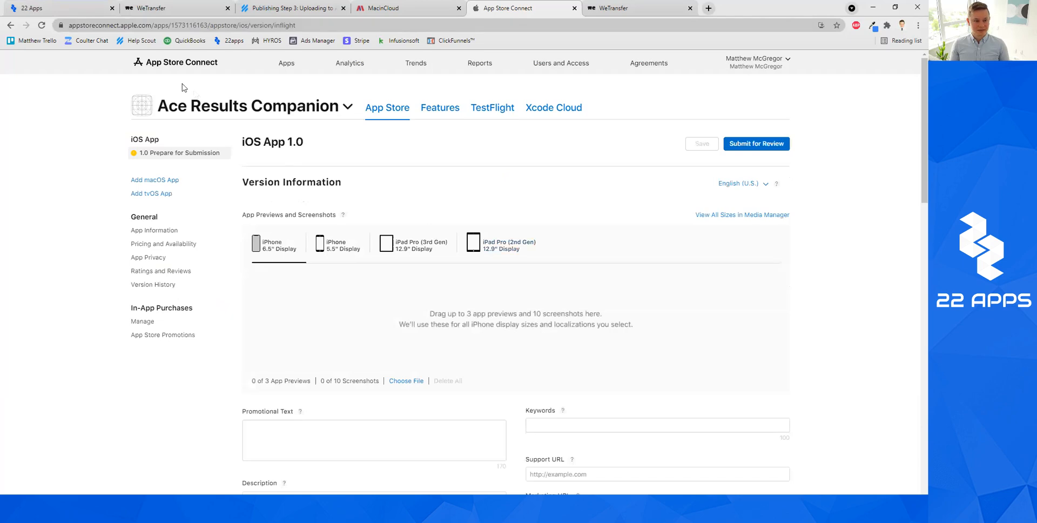
{"action": "left_click", "coordinate": [49, 26]}
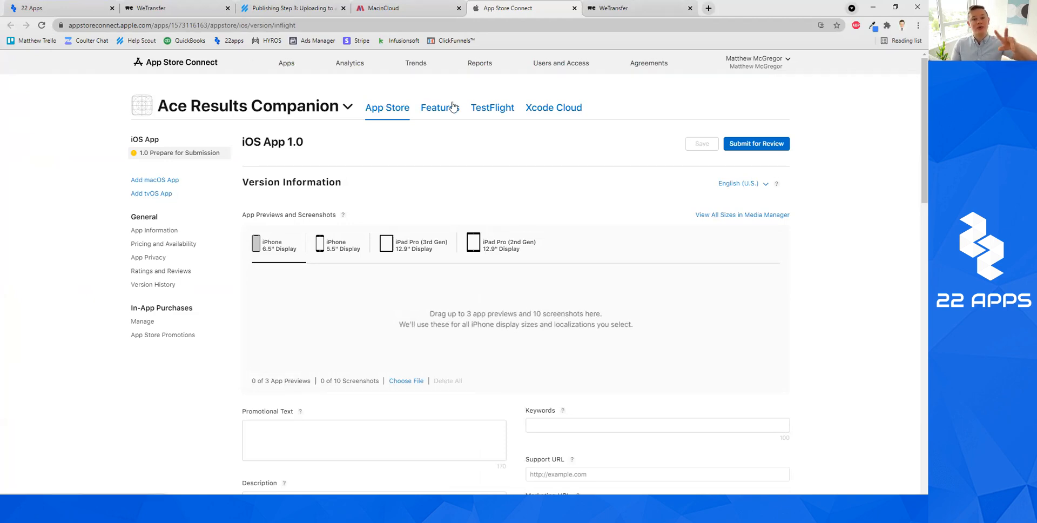
{"action": "left_click", "coordinate": [501, 112]}
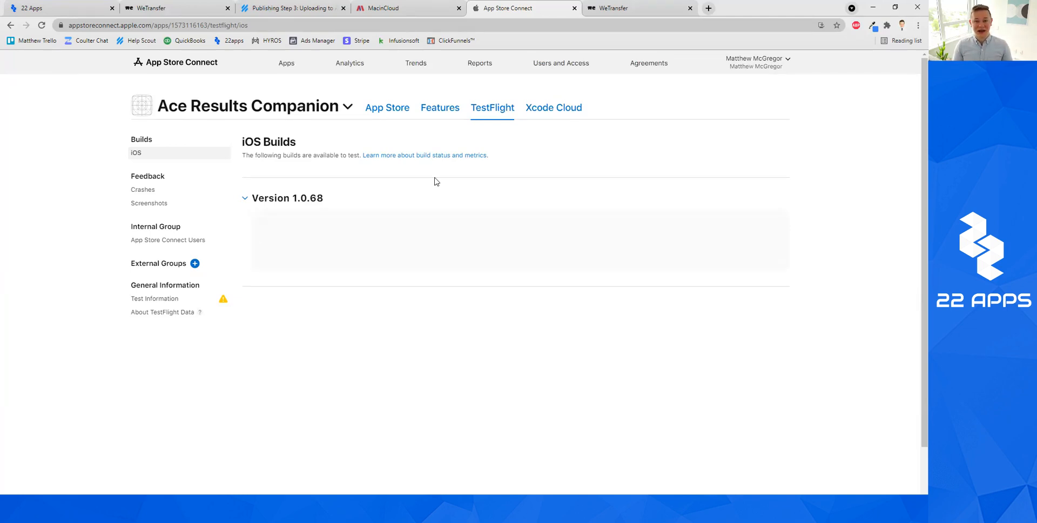
{"action": "left_click", "coordinate": [402, 118]}
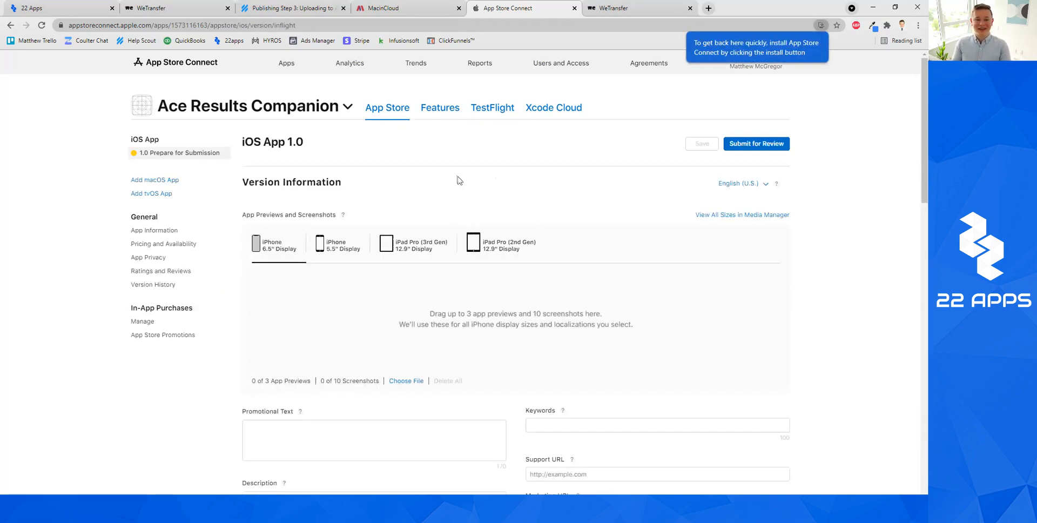
Examine the iOS App 1.0 version page from the screenshots area through the Build section to Version Release
{"action": "scroll", "coordinate": [458, 181], "scroll_direction": "down", "scroll_amount": 1}
{"action": "scroll", "coordinate": [458, 181], "scroll_direction": "up", "scroll_amount": 1}
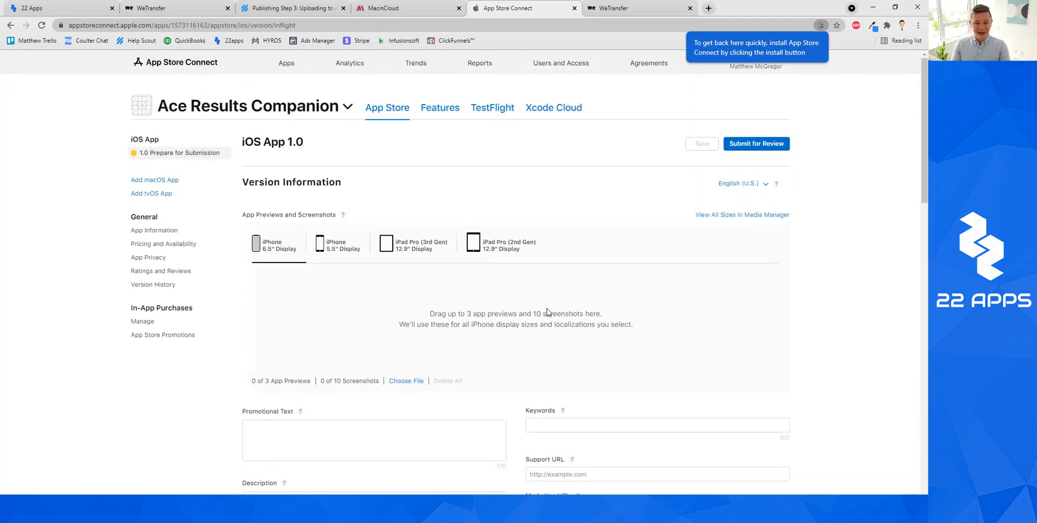
{"action": "scroll", "coordinate": [396, 357], "scroll_direction": "down", "scroll_amount": 1}
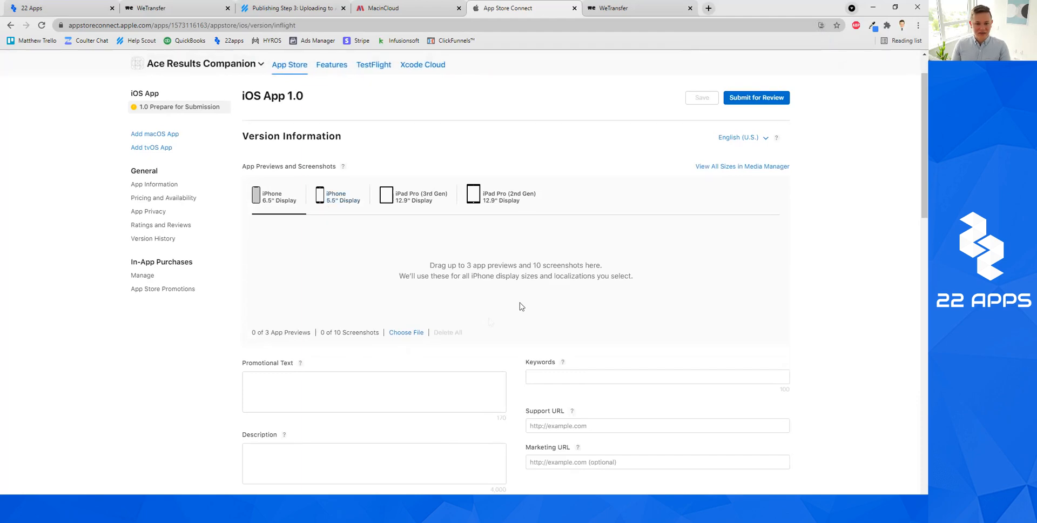
{"action": "scroll", "coordinate": [485, 254], "scroll_direction": "down", "scroll_amount": 3}
{"action": "scroll", "coordinate": [505, 289], "scroll_direction": "down", "scroll_amount": 2}
{"action": "scroll", "coordinate": [505, 289], "scroll_direction": "down", "scroll_amount": 8}
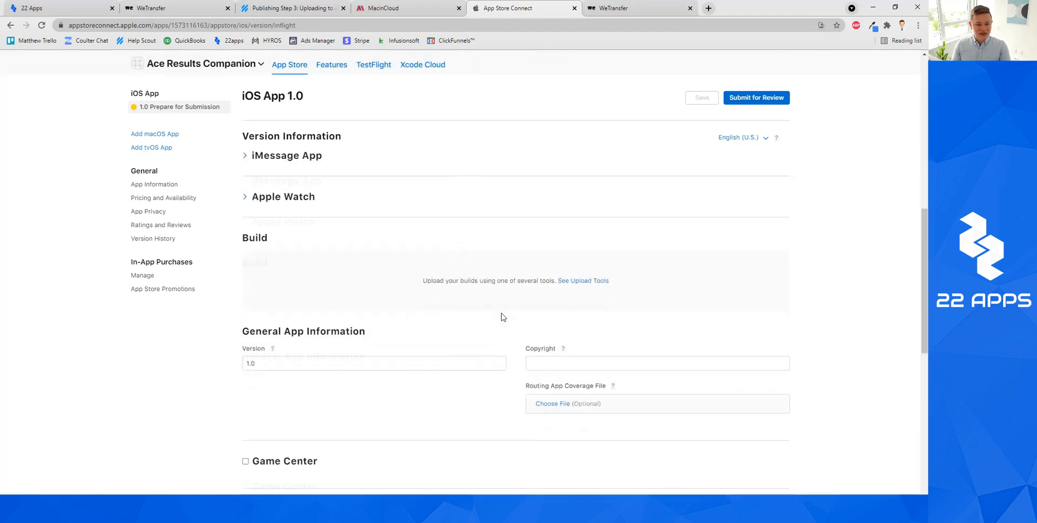
{"action": "scroll", "coordinate": [498, 380], "scroll_direction": "down", "scroll_amount": 3}
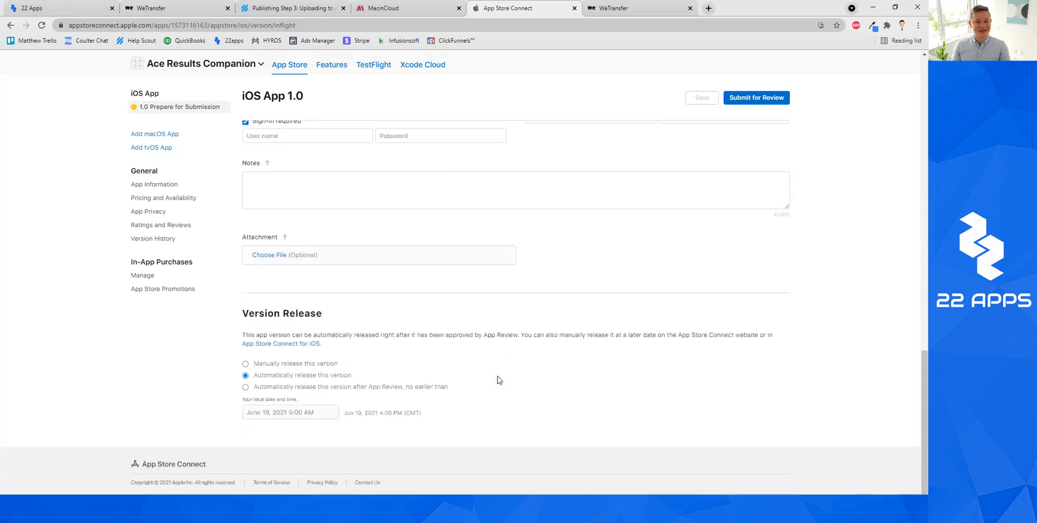
{"action": "scroll", "coordinate": [482, 411], "scroll_direction": "up", "scroll_amount": 15}
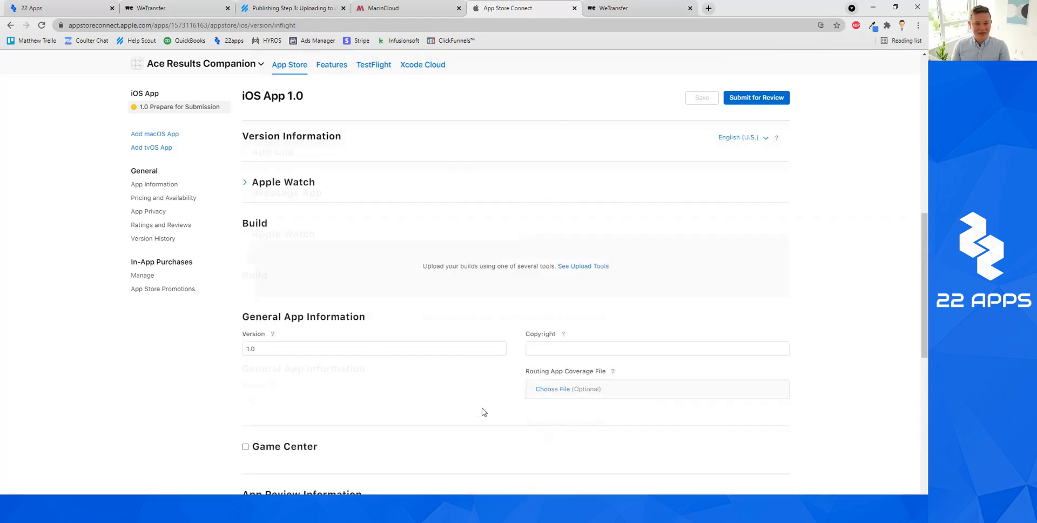
{"action": "scroll", "coordinate": [481, 398], "scroll_direction": "up", "scroll_amount": 2}
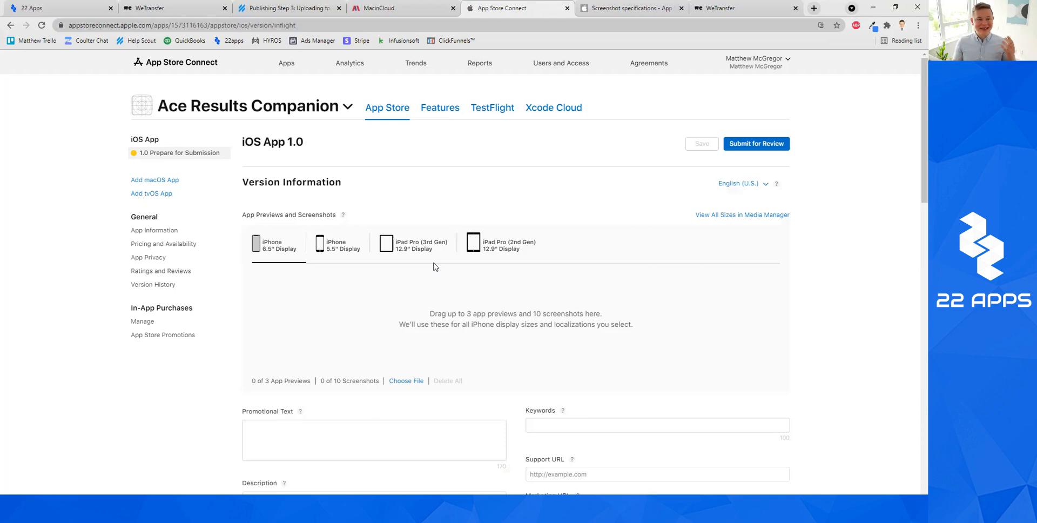
Try to upload the five selected screenshot JPGs from the New folder to the iPhone 6.5" Display screenshots area
{"action": "scroll", "coordinate": [388, 275], "scroll_direction": "down", "scroll_amount": 1}
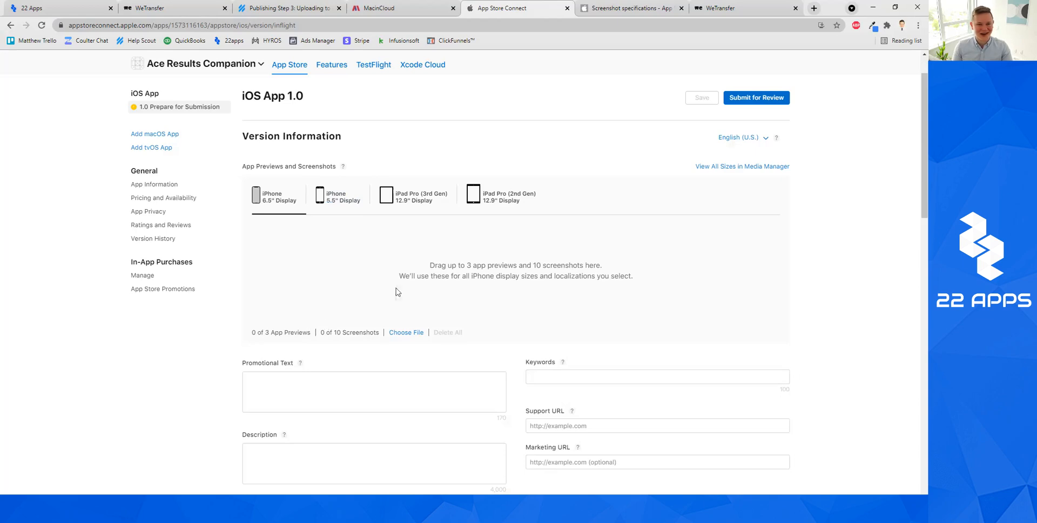
{"action": "double_click", "coordinate": [826, 7]}
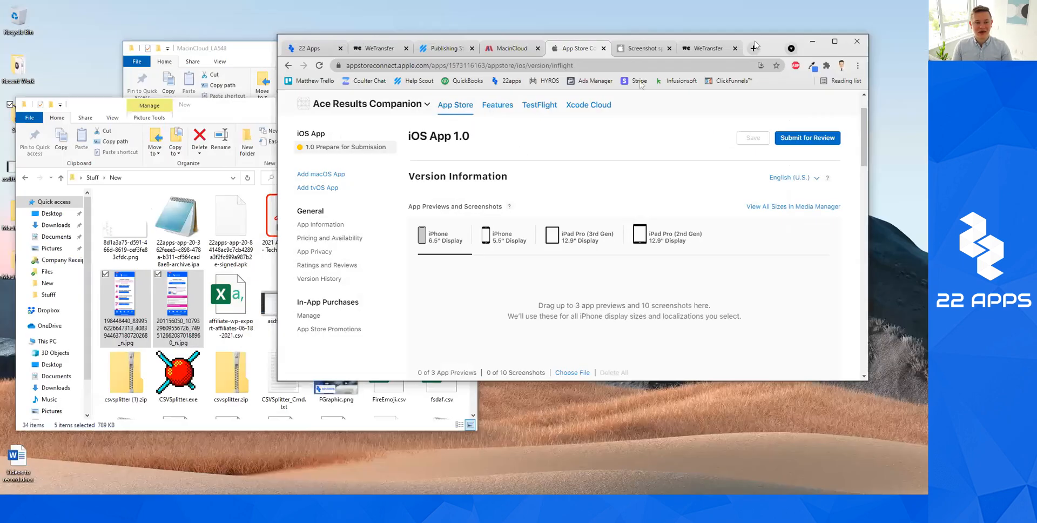
{"action": "left_click", "coordinate": [242, 115]}
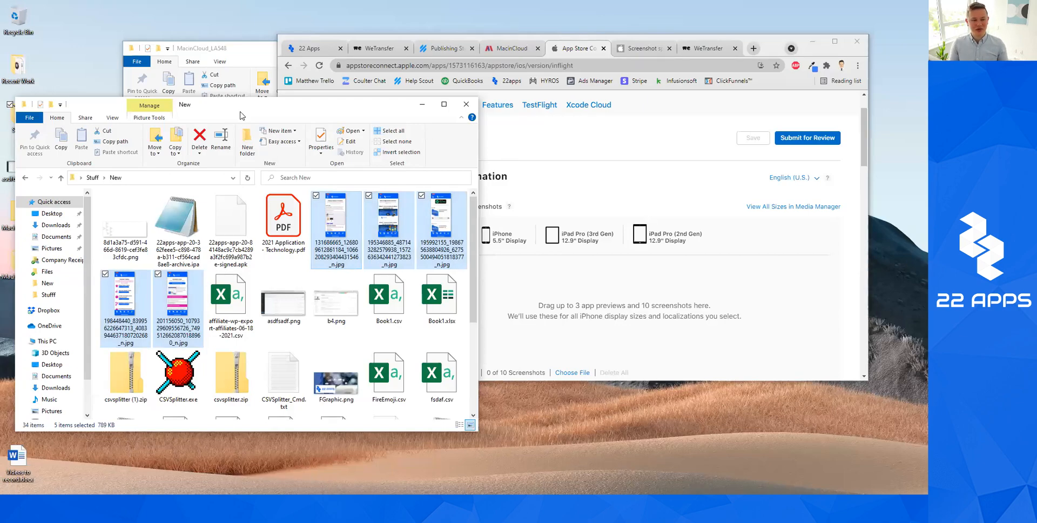
{"action": "left_click_drag", "start_coordinate": [241, 115], "coordinate": [182, 89]}
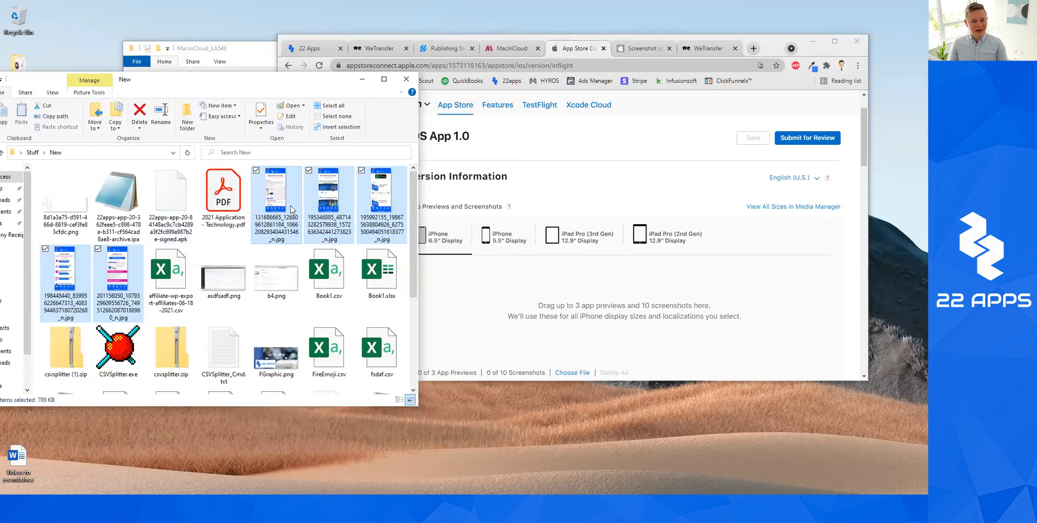
{"action": "left_click_drag", "start_coordinate": [281, 203], "coordinate": [570, 294]}
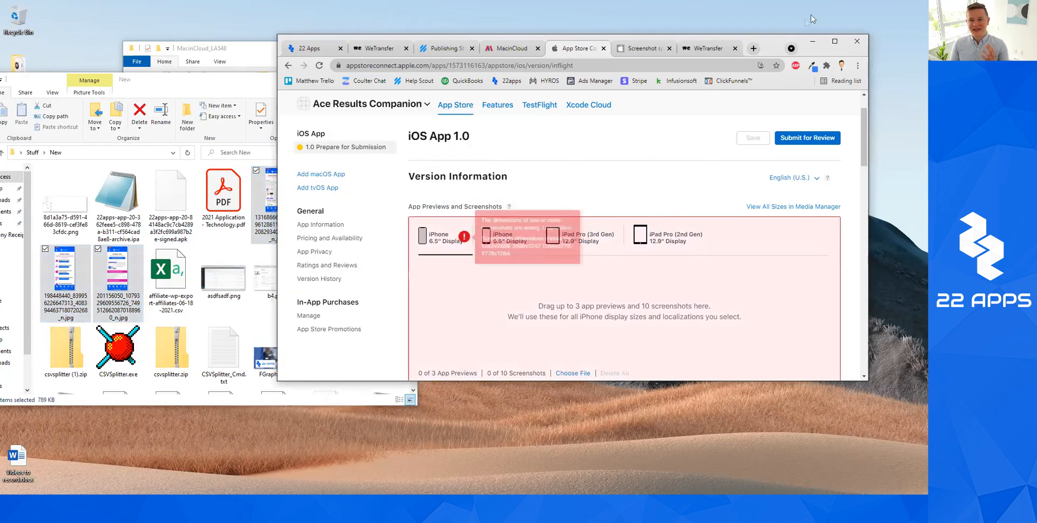
{"action": "double_click", "coordinate": [773, 47]}
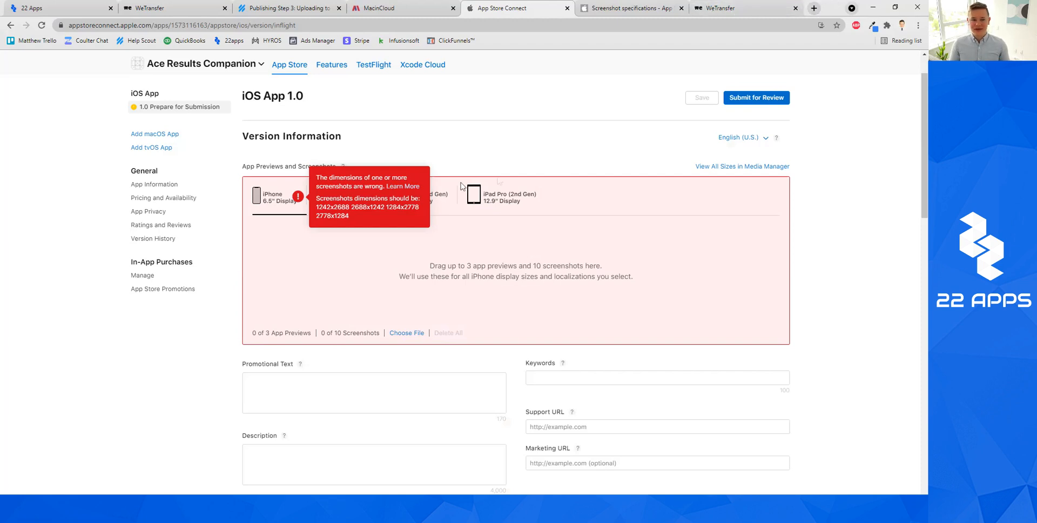
Look up Apple's screenshot specifications from the iPhone 6.5" Display error, keeping only one copy of the page open
{"action": "left_click", "coordinate": [400, 190]}
{"action": "left_click", "coordinate": [558, 8]}
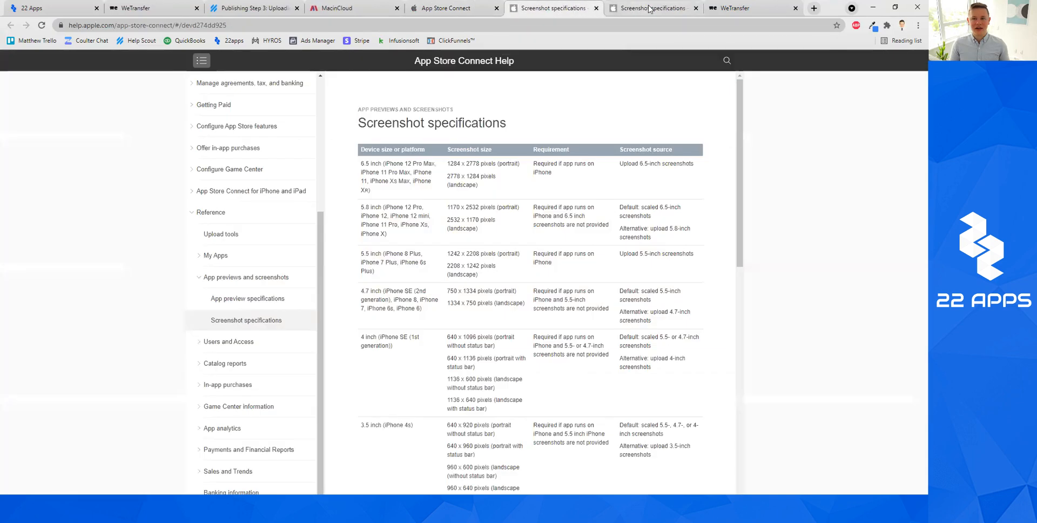
{"action": "left_click", "coordinate": [696, 8]}
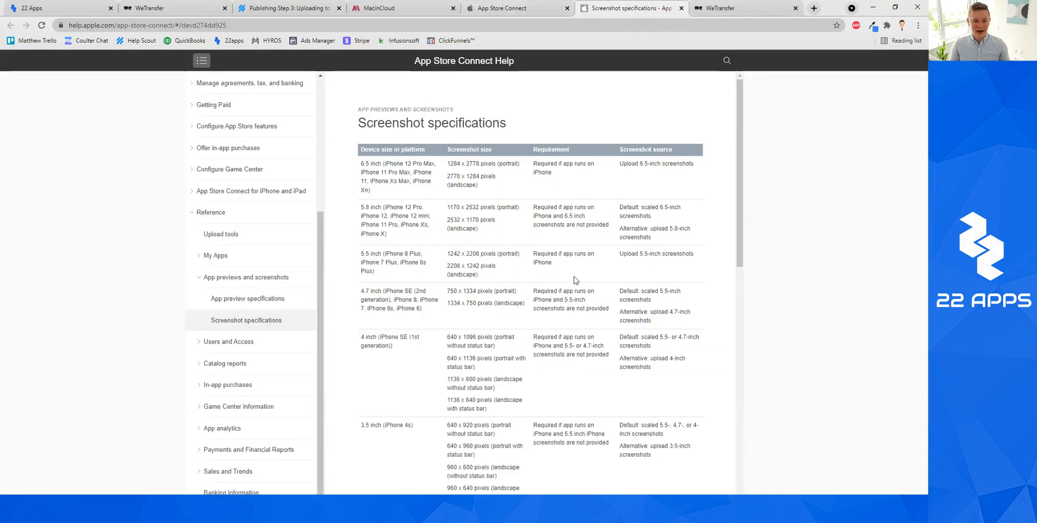
Open Canva in a new browser tab and show all existing designs
{"action": "left_click", "coordinate": [813, 9]}
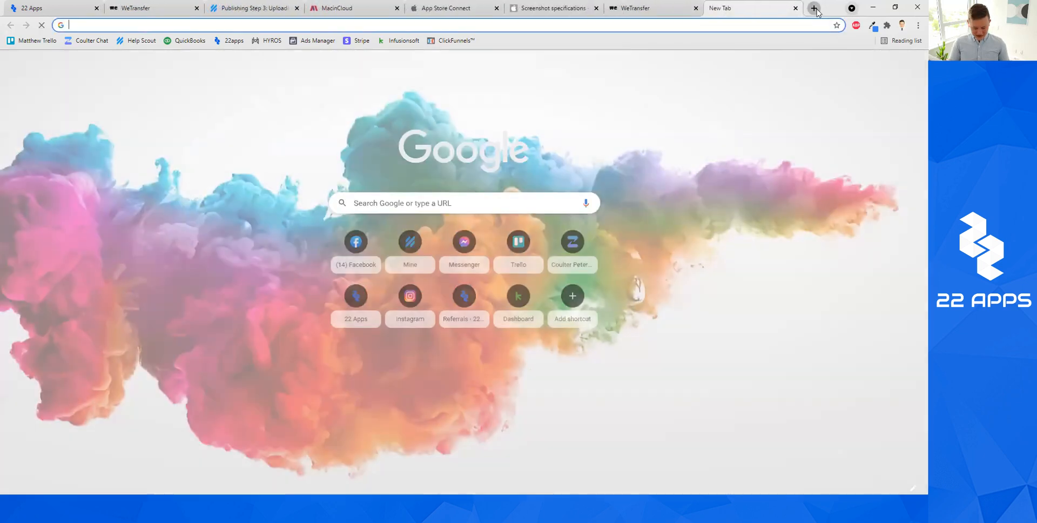
{"action": "type", "text": "canva"}
{"action": "key", "text": "Return"}
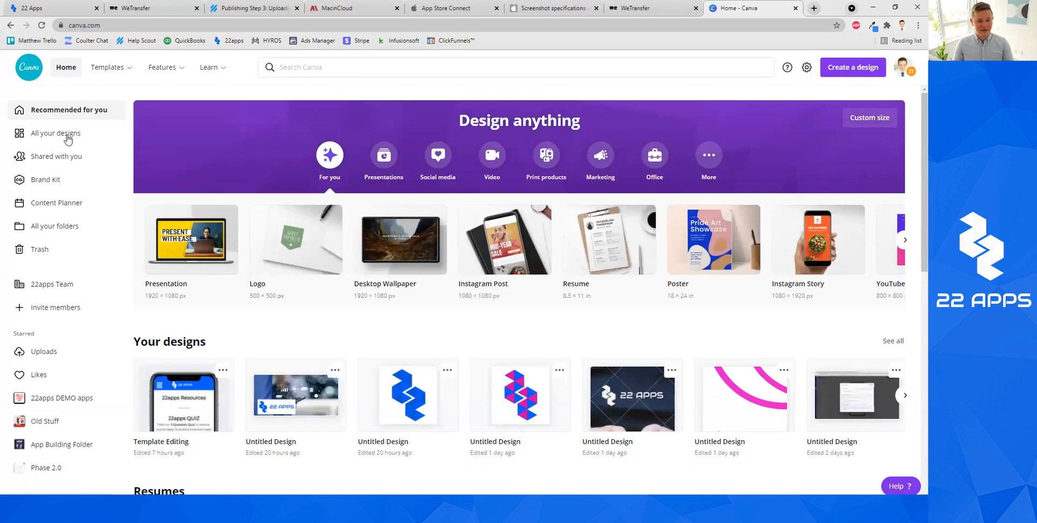
{"action": "left_click", "coordinate": [68, 138]}
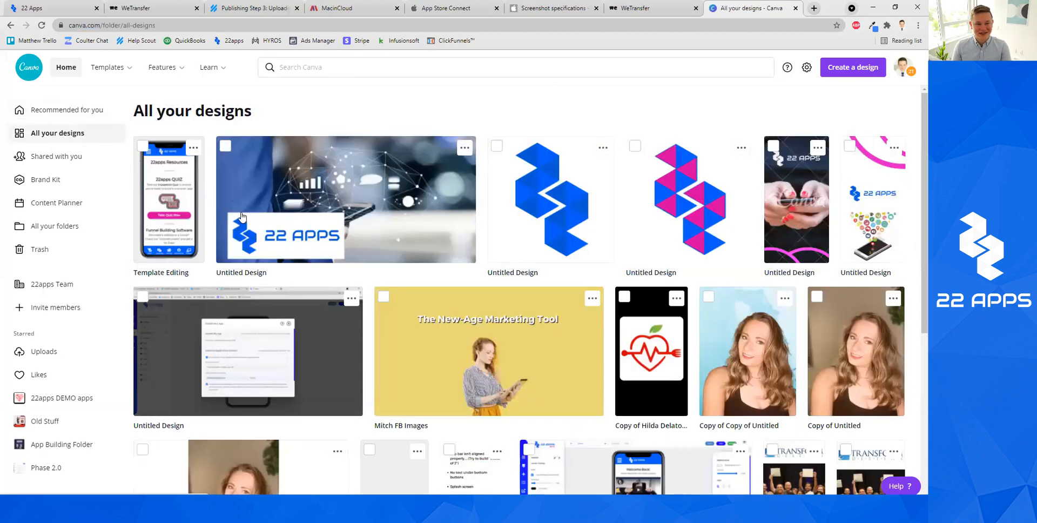
Create a custom-size Canva design of 1242 × 2688 px, taking the dimensions from the iPhone 6.5" Display requirements in App Store Connect
{"action": "left_click", "coordinate": [856, 69]}
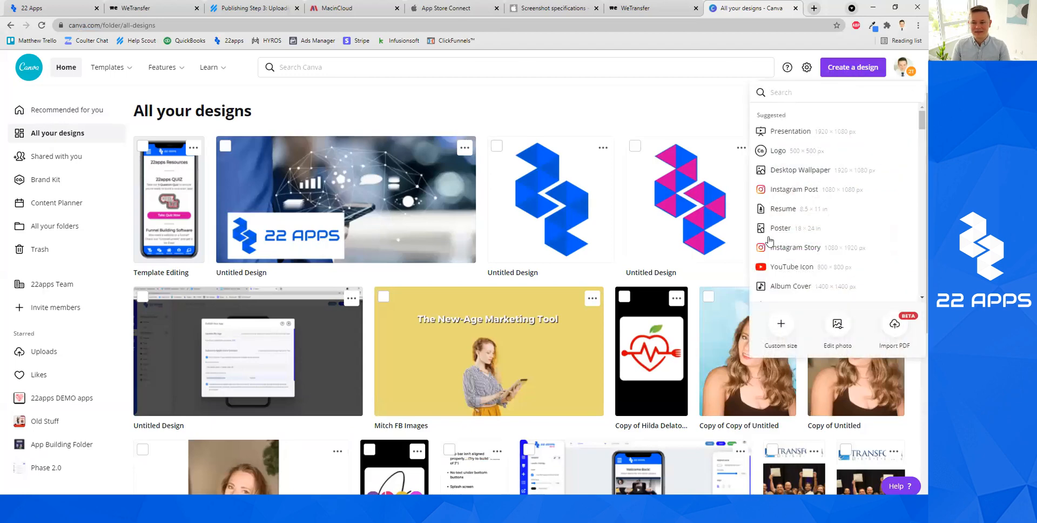
{"action": "left_click", "coordinate": [781, 325]}
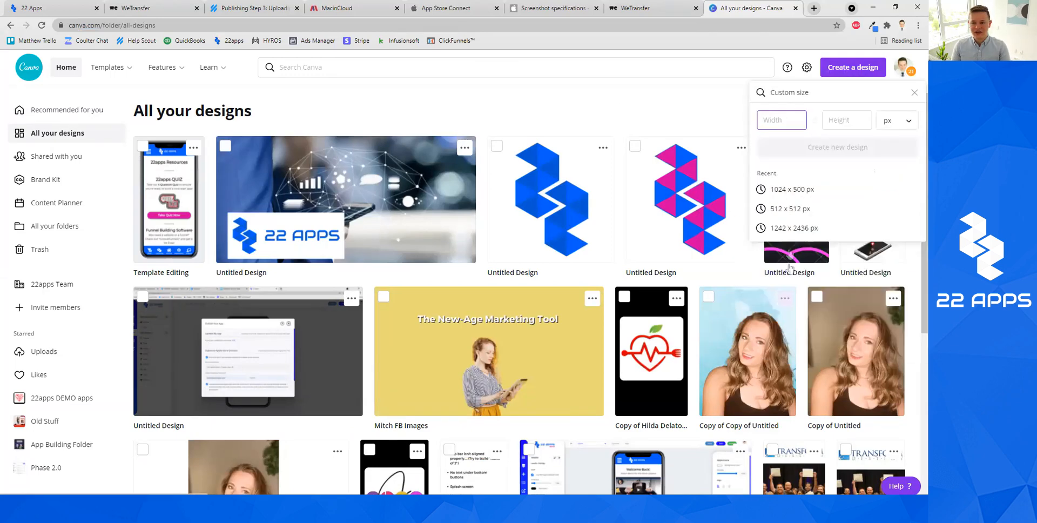
{"action": "left_click", "coordinate": [453, 8]}
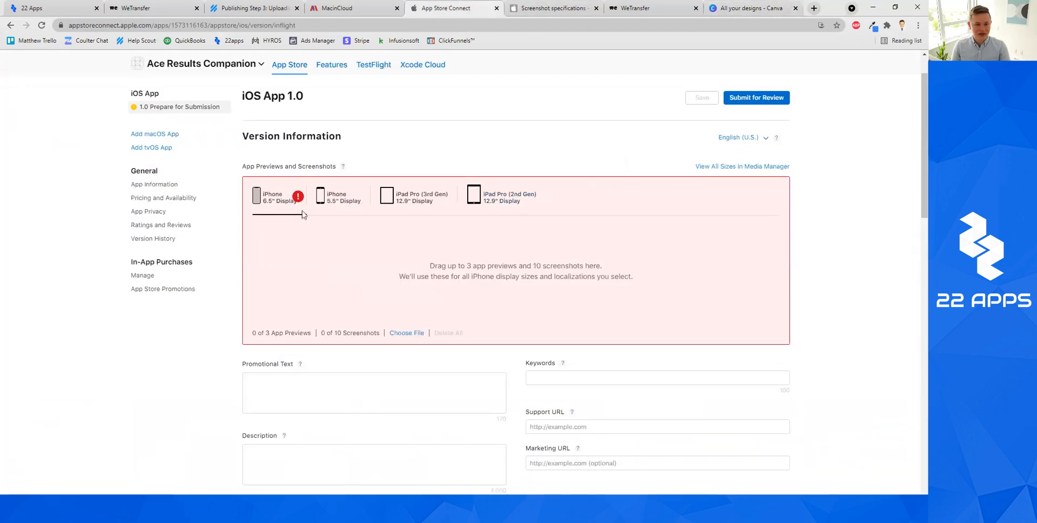
{"action": "mouse_move", "coordinate": [298, 201]}
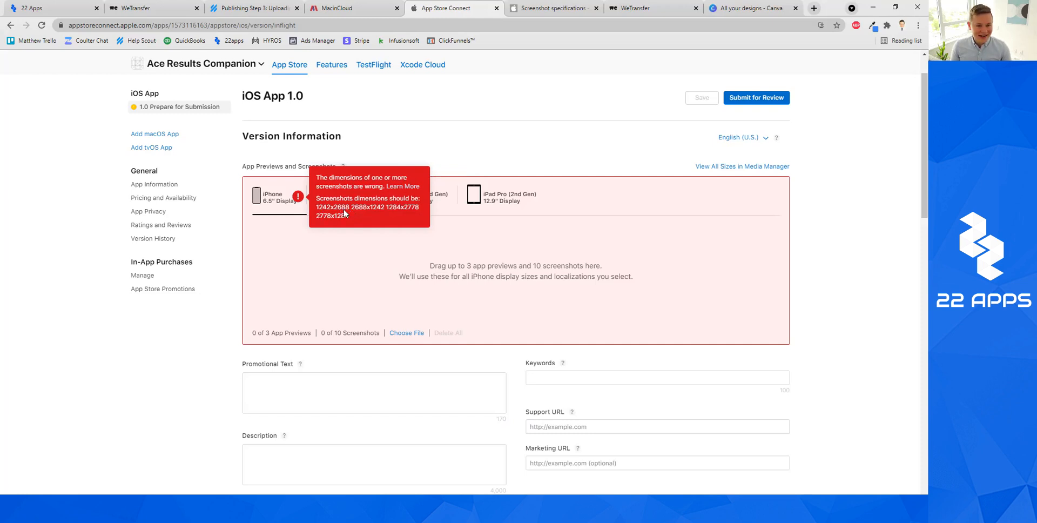
{"action": "left_click", "coordinate": [751, 9]}
{"action": "key", "text": "Tab"}
{"action": "type", "text": "26"}
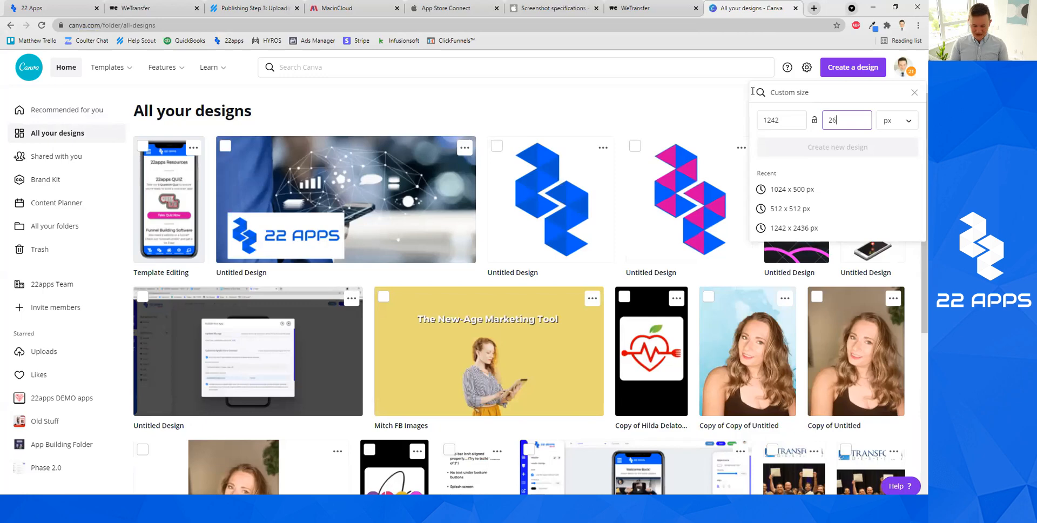
{"action": "type", "text": "88"}
{"action": "left_click", "coordinate": [862, 154]}
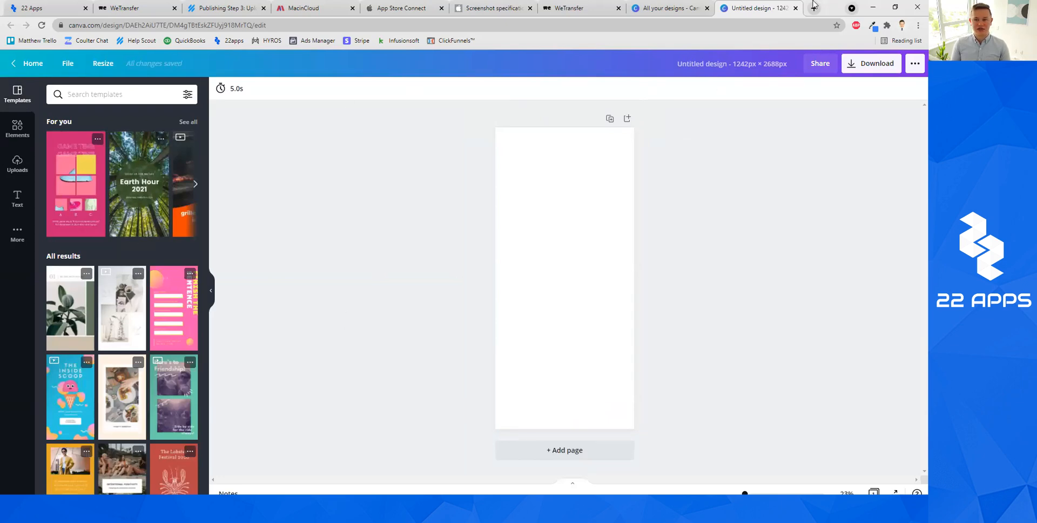
Add the five selected screenshot JPGs from the New folder to the blank Canva design
{"action": "double_click", "coordinate": [833, 6]}
{"action": "left_click_drag", "start_coordinate": [245, 86], "coordinate": [169, 97]}
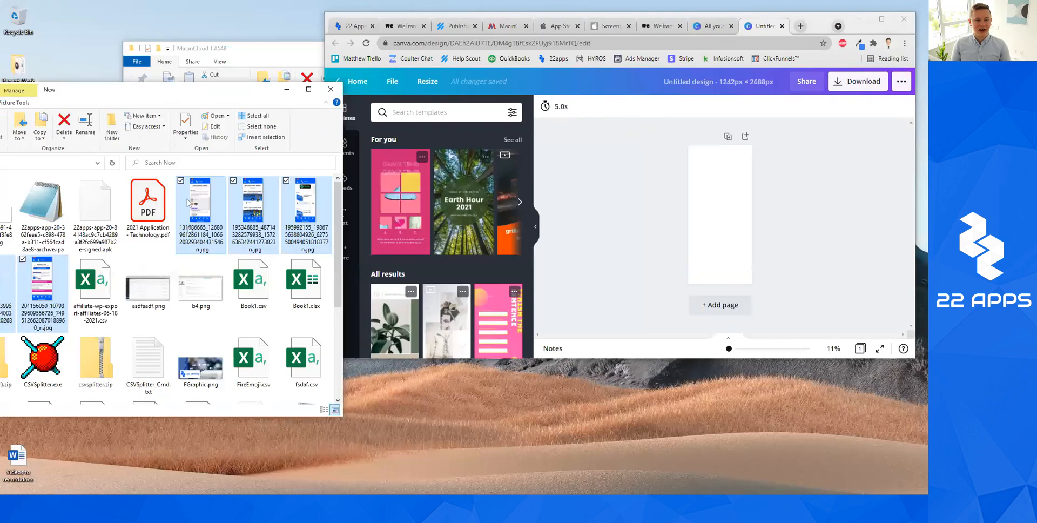
{"action": "left_click_drag", "start_coordinate": [200, 240], "coordinate": [445, 260]}
{"action": "left_click_drag", "start_coordinate": [459, 4], "coordinate": [459, 0]}
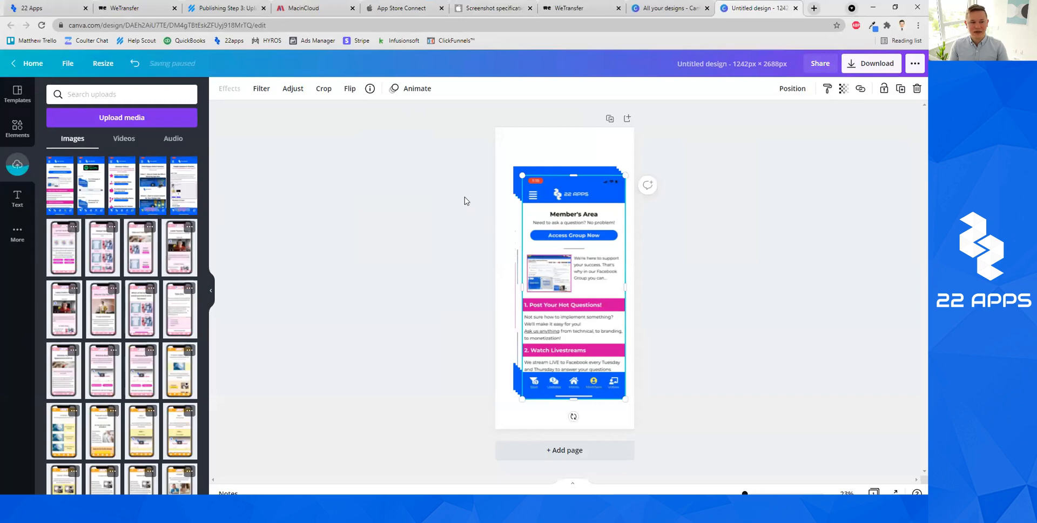
Remove the stacked screenshots from the page and fill page 1 with only the Member's Area screenshot
{"action": "left_click", "coordinate": [465, 199]}
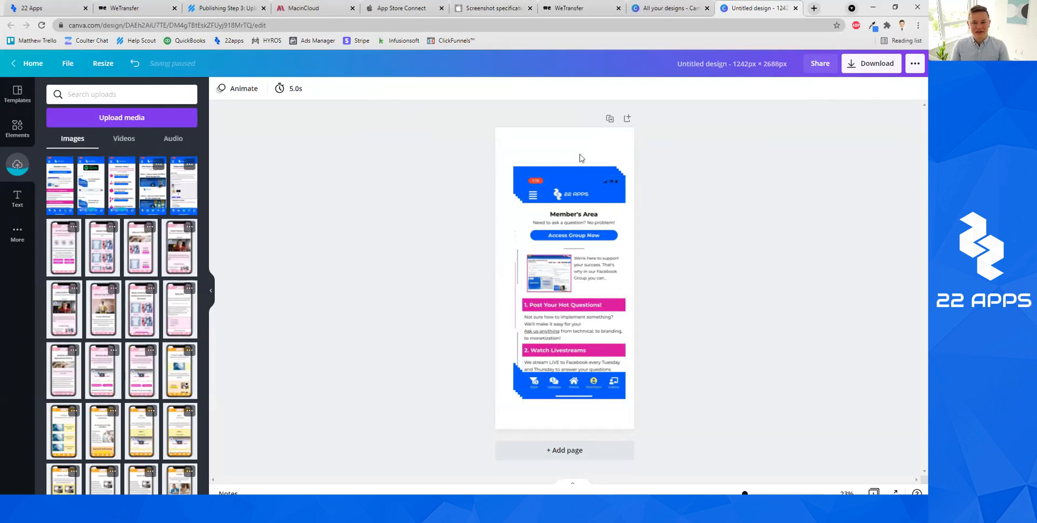
{"action": "key", "text": "ctrl+a"}
{"action": "key", "text": "Delete"}
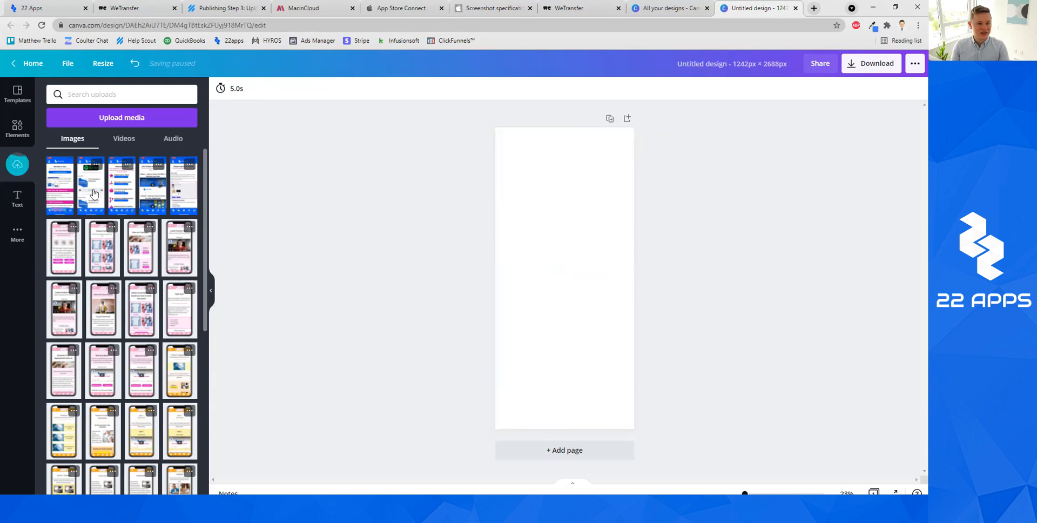
{"action": "left_click", "coordinate": [70, 192]}
{"action": "mouse_move", "coordinate": [632, 421]}
{"action": "left_mouse_down"}
{"action": "mouse_move", "coordinate": [597, 333]}
{"action": "mouse_move", "coordinate": [635, 431]}
{"action": "left_mouse_up"}
{"action": "left_click", "coordinate": [756, 358]}
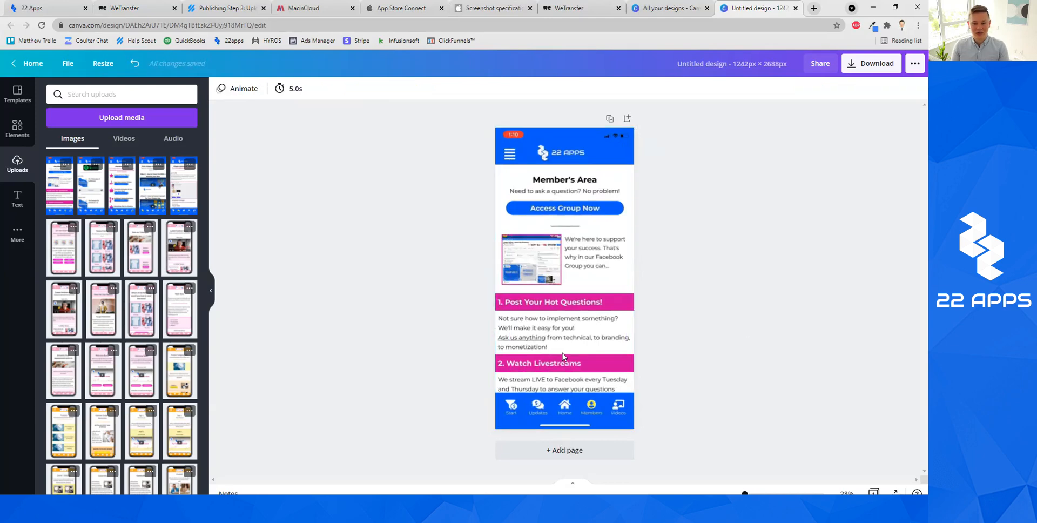
Add page 2 and place the Spotify podcast screenshot on it, enlarged to fill the whole page
{"action": "left_click", "coordinate": [585, 450]}
{"action": "left_click", "coordinate": [97, 198]}
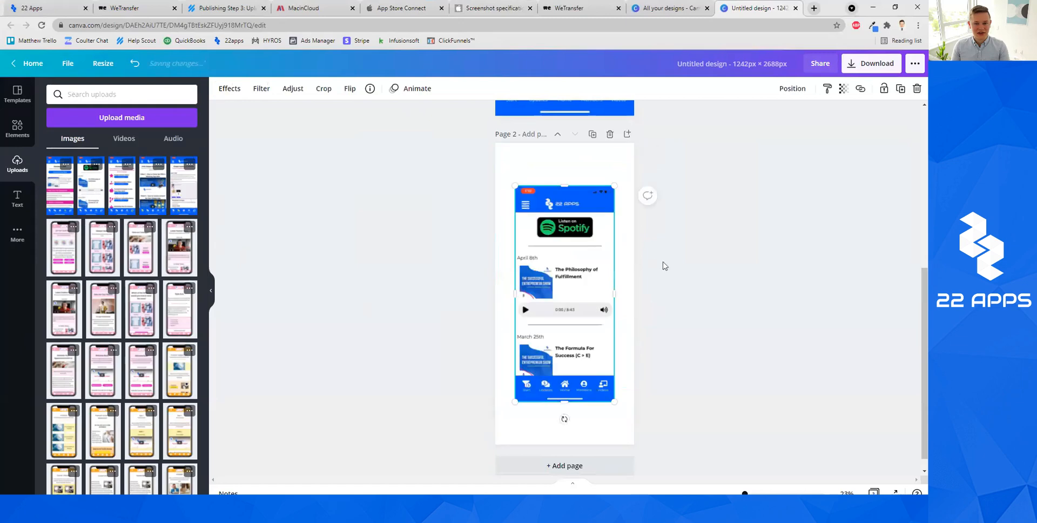
{"action": "left_click_drag", "start_coordinate": [555, 283], "coordinate": [537, 241]}
{"action": "left_click_drag", "start_coordinate": [596, 359], "coordinate": [633, 444]}
{"action": "left_click", "coordinate": [681, 443]}
Add page 3 and fill it completely with the Member Videos screenshot
{"action": "left_click", "coordinate": [564, 465]}
{"action": "left_click", "coordinate": [122, 185]}
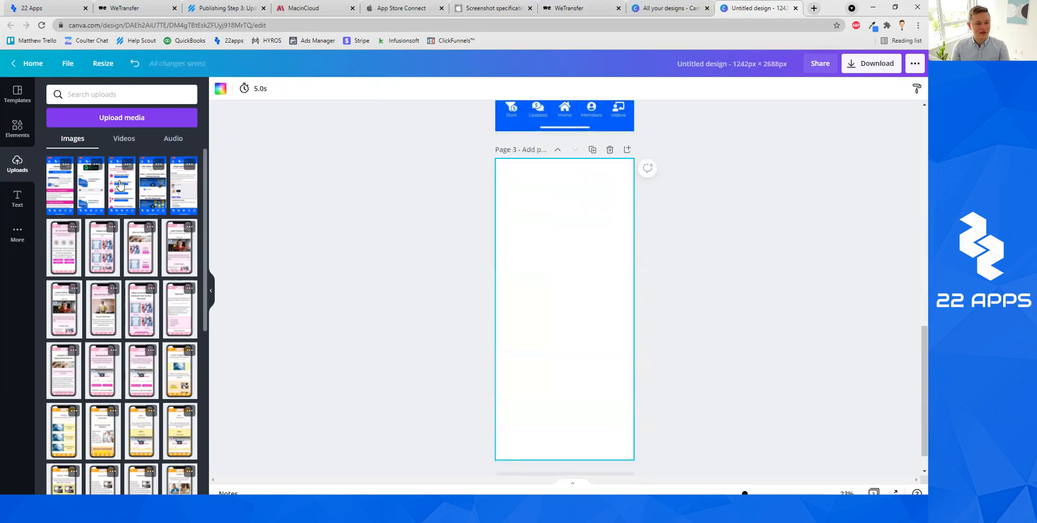
{"action": "left_click_drag", "start_coordinate": [563, 237], "coordinate": [545, 195]}
{"action": "left_click_drag", "start_coordinate": [595, 375], "coordinate": [632, 461]}
Add page 4 and fit the "Hello 22apps Nation Member!" screenshot to the full page
{"action": "left_click", "coordinate": [564, 450]}
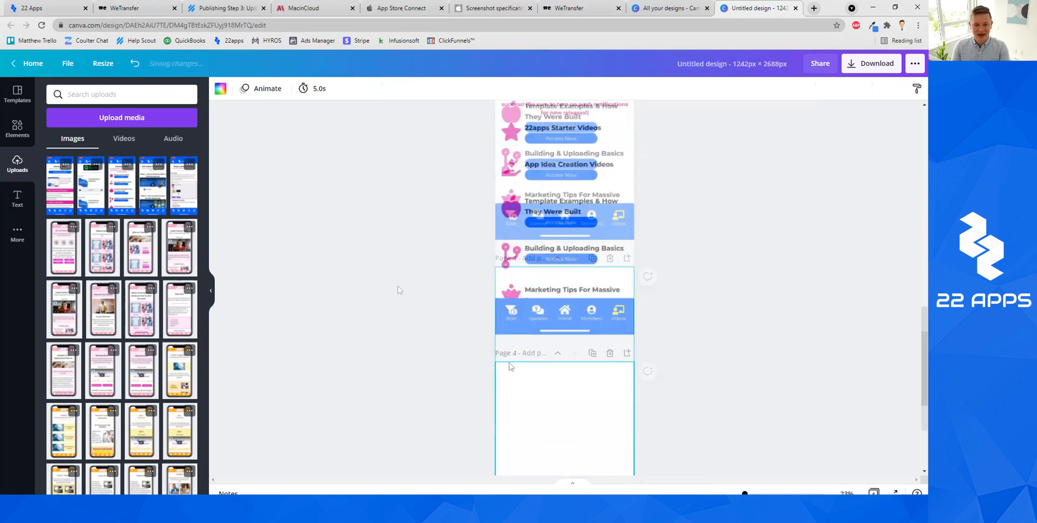
{"action": "left_click", "coordinate": [144, 185]}
{"action": "left_click_drag", "start_coordinate": [526, 218], "coordinate": [507, 175]}
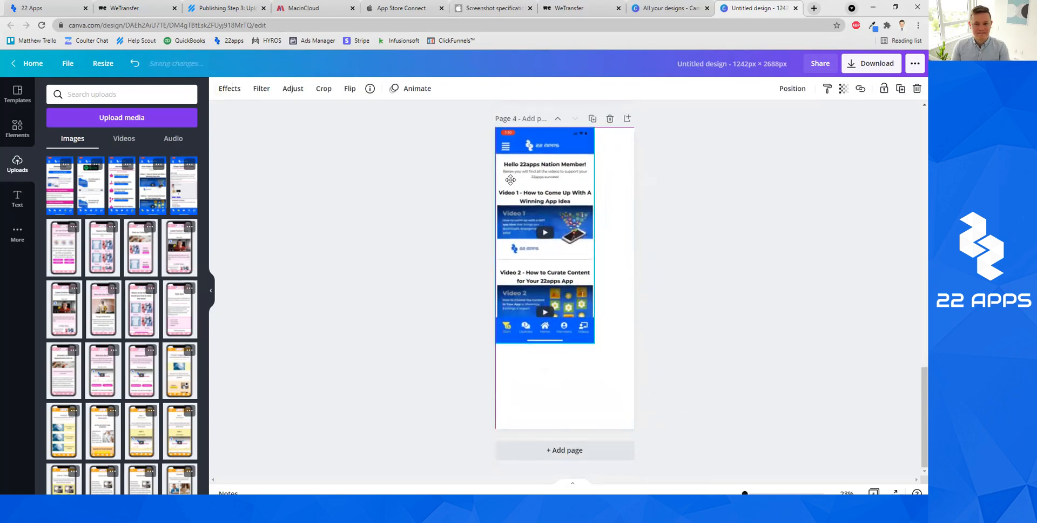
{"action": "left_click_drag", "start_coordinate": [594, 340], "coordinate": [633, 430]}
Add page 5 and scale the 22apps Updates & Timeline screenshot to cover the entire page
{"action": "left_click", "coordinate": [615, 458]}
{"action": "left_click", "coordinate": [187, 194]}
{"action": "left_click_drag", "start_coordinate": [598, 266], "coordinate": [578, 223]}
{"action": "left_click_drag", "start_coordinate": [594, 342], "coordinate": [640, 429]}
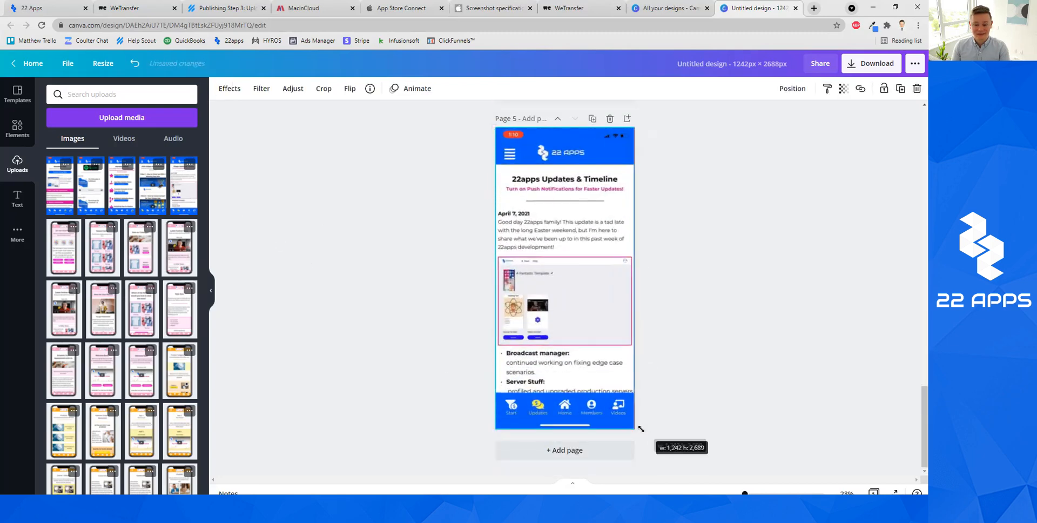
{"action": "left_click", "coordinate": [718, 351]}
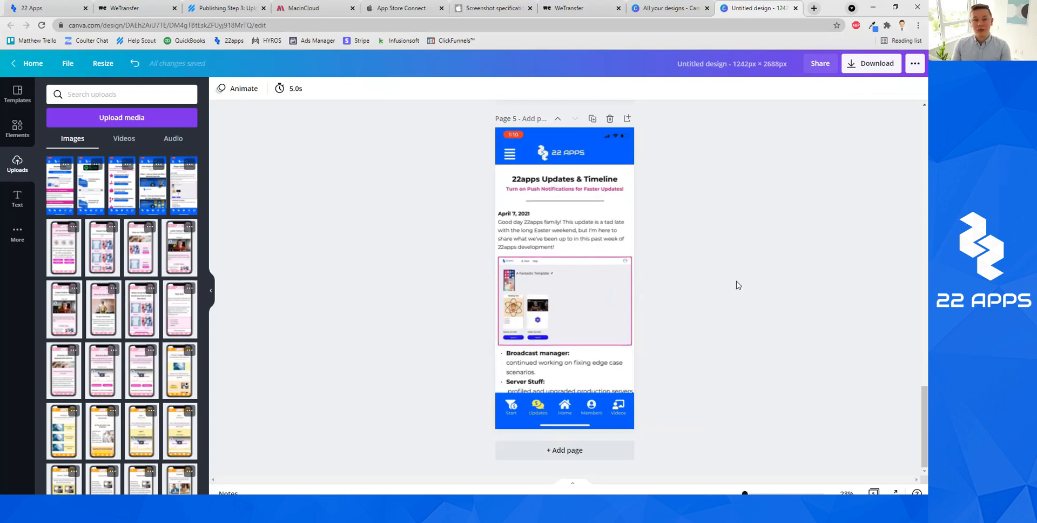
Download all five pages of the design as PNG and save them to the Desktop as Untitled design.zip
{"action": "left_click", "coordinate": [883, 67]}
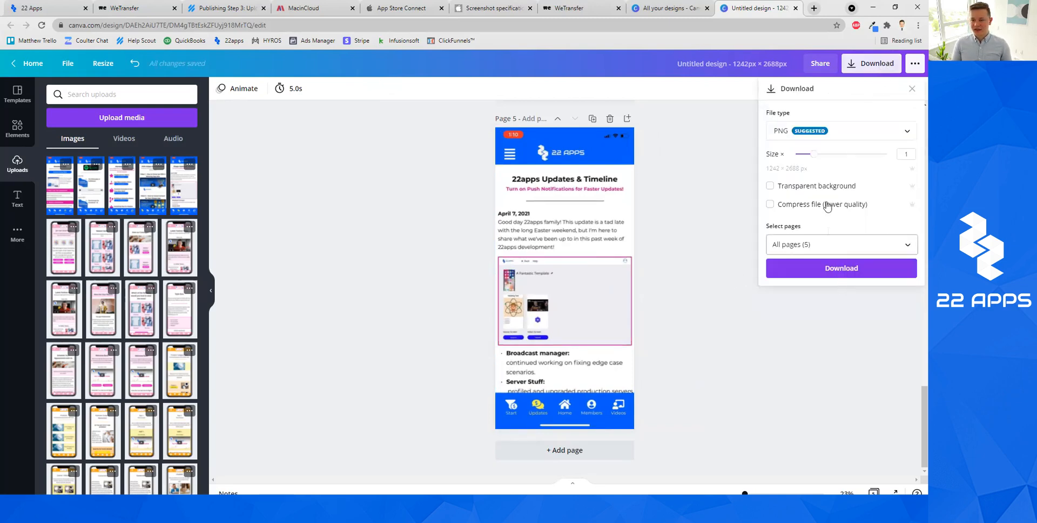
{"action": "left_click", "coordinate": [840, 270]}
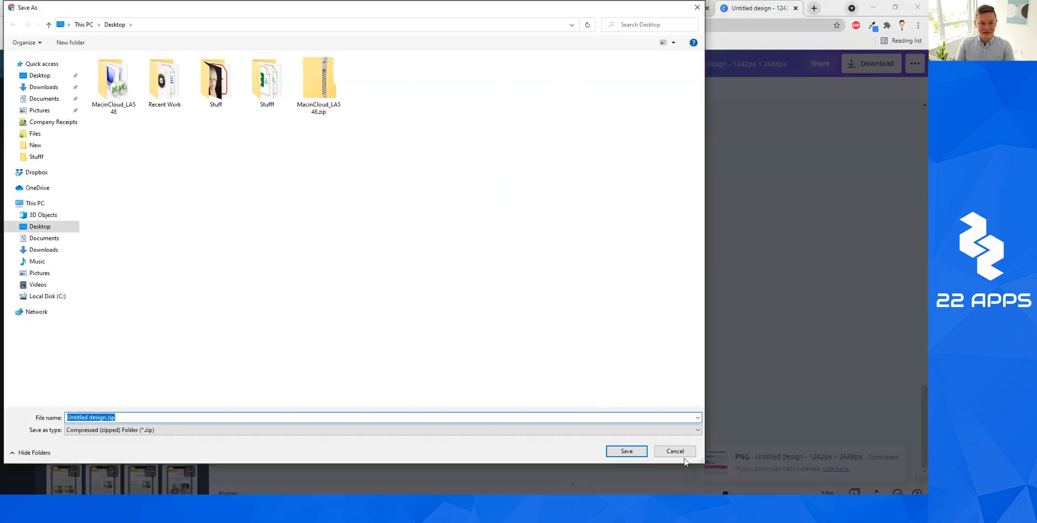
{"action": "left_click", "coordinate": [626, 451]}
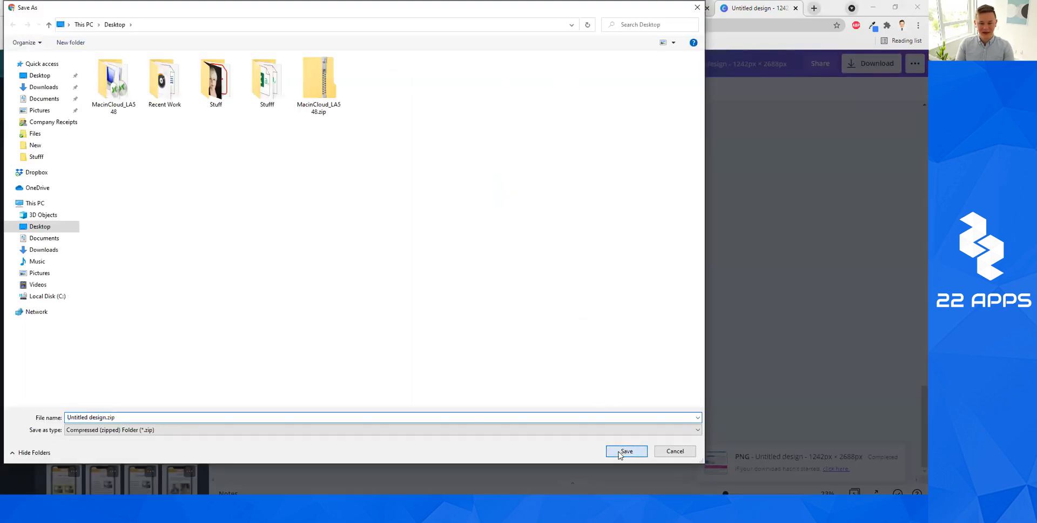
Reduce the browser window to expose the desktop and minimize the New folder window
{"action": "left_click", "coordinate": [895, 7]}
{"action": "left_click_drag", "start_coordinate": [229, 91], "coordinate": [502, 128]}
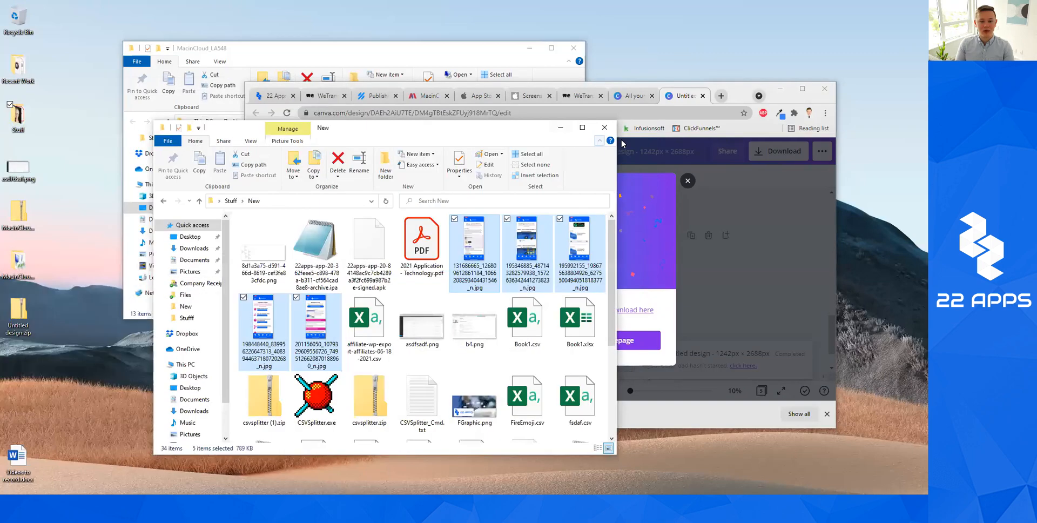
{"action": "left_click", "coordinate": [562, 128]}
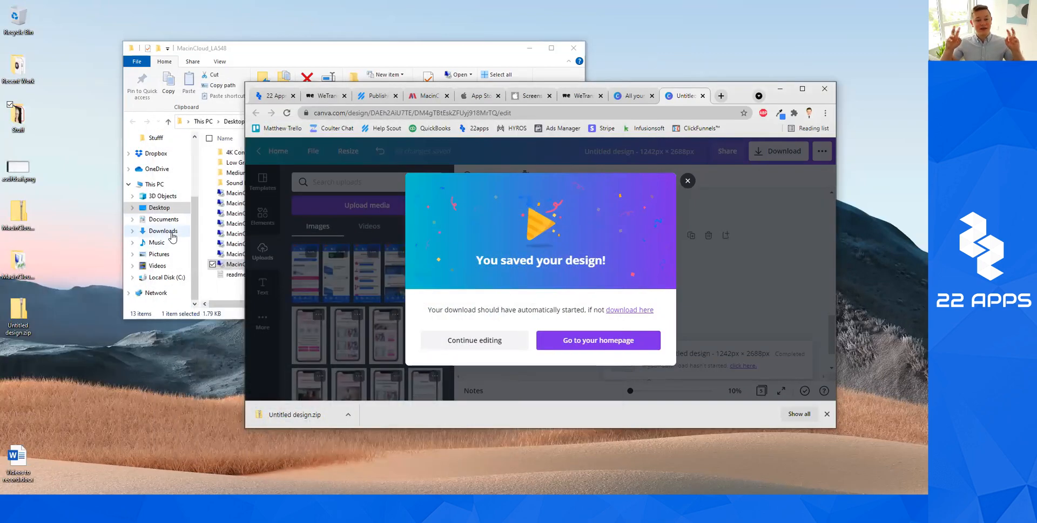
{"action": "left_click", "coordinate": [25, 330]}
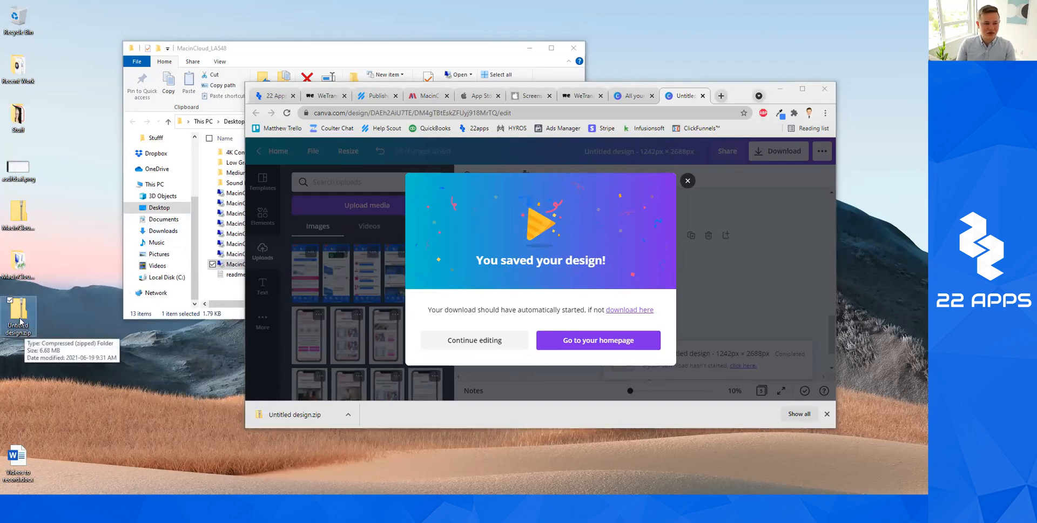
{"action": "right_click", "coordinate": [20, 321]}
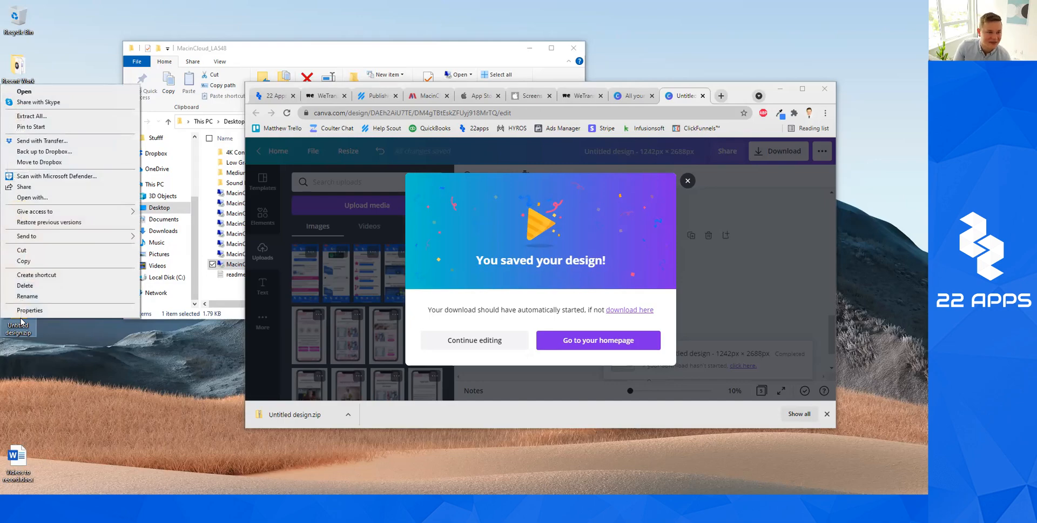
{"action": "left_click", "coordinate": [74, 118]}
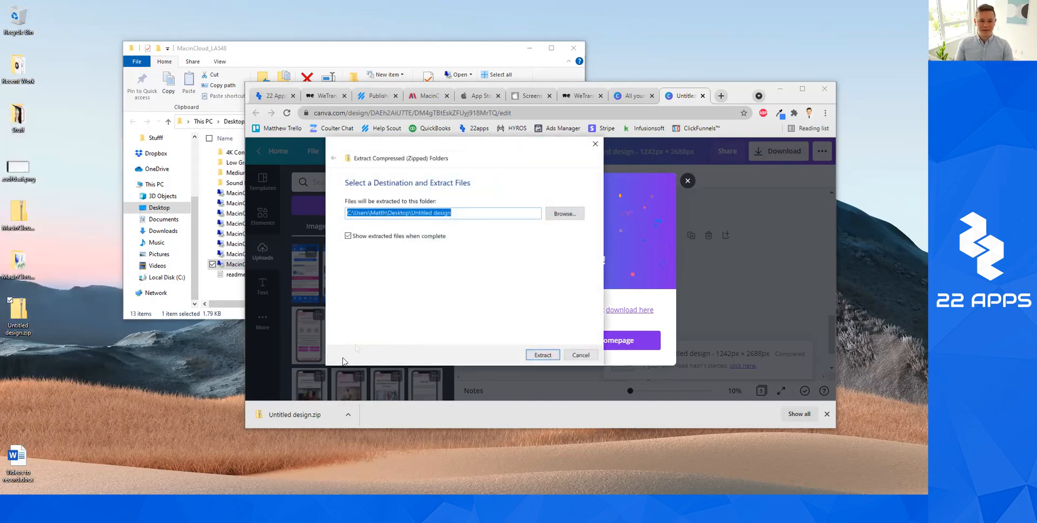
{"action": "left_click", "coordinate": [571, 357]}
Open Untitled design.zip on the desktop, copy its five PNG files onto the desktop and close the archive window
{"action": "left_click", "coordinate": [32, 318]}
{"action": "double_click", "coordinate": [32, 318]}
{"action": "left_click_drag", "start_coordinate": [297, 324], "coordinate": [85, 327]}
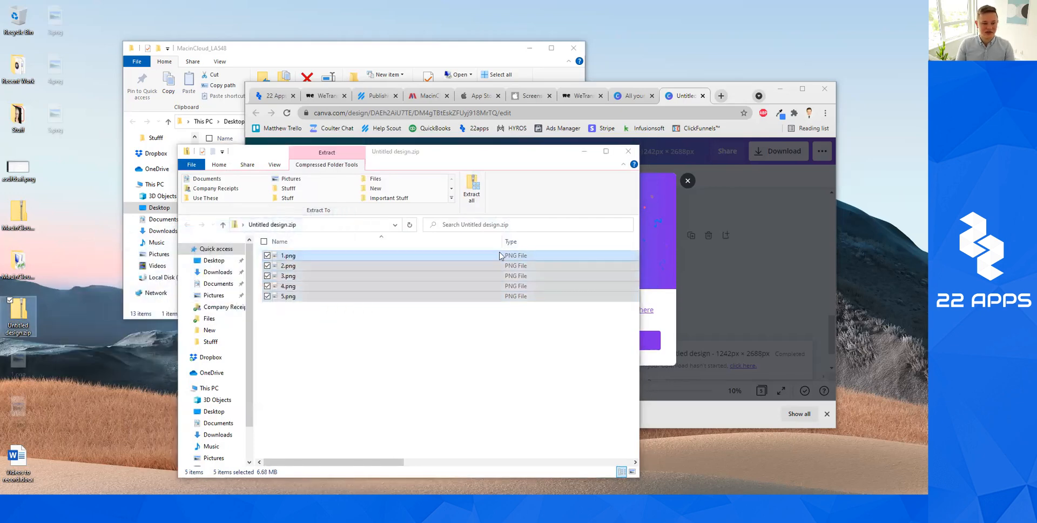
{"action": "left_click", "coordinate": [635, 153]}
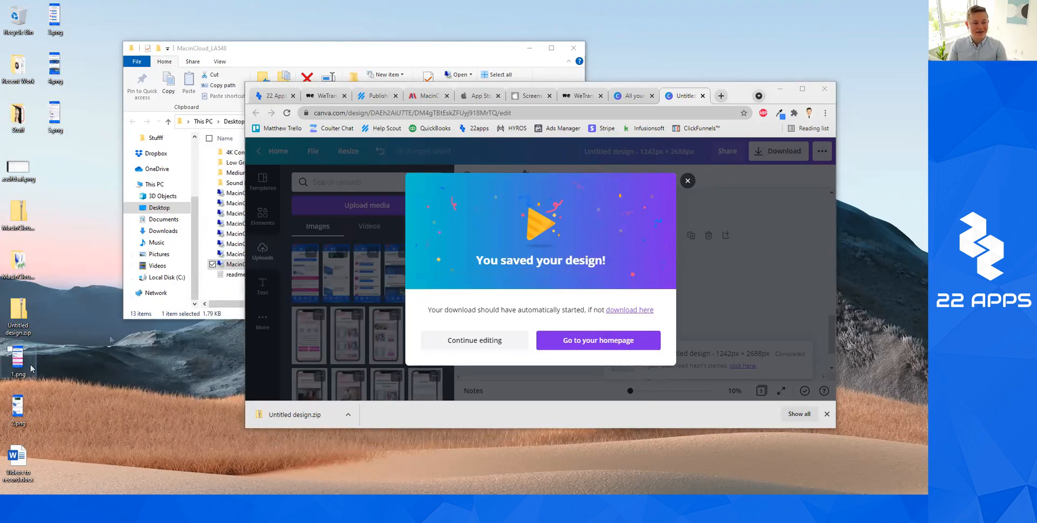
Upload 1.png to 5.png from the desktop to the iPhone 6.5" Display screenshots in App Store Connect and accept the localization notice
{"action": "left_click", "coordinate": [528, 96]}
{"action": "left_click", "coordinate": [486, 96]}
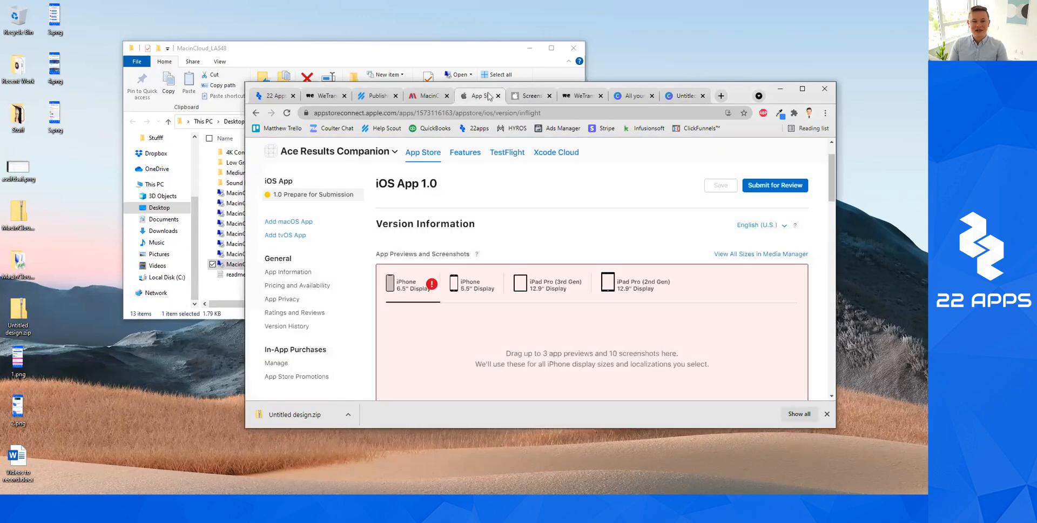
{"action": "left_click", "coordinate": [25, 359]}
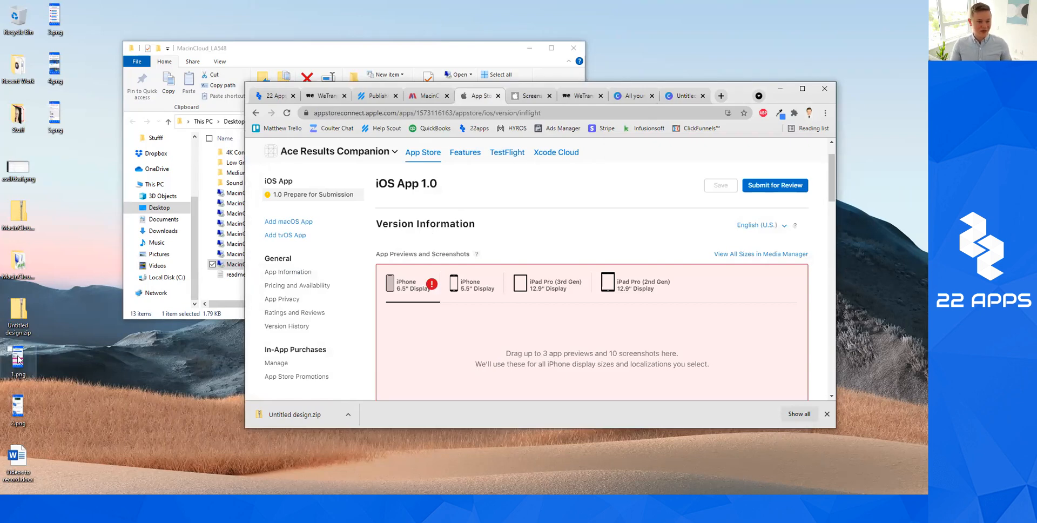
{"action": "left_click", "coordinate": [21, 414], "text": "ctrl"}
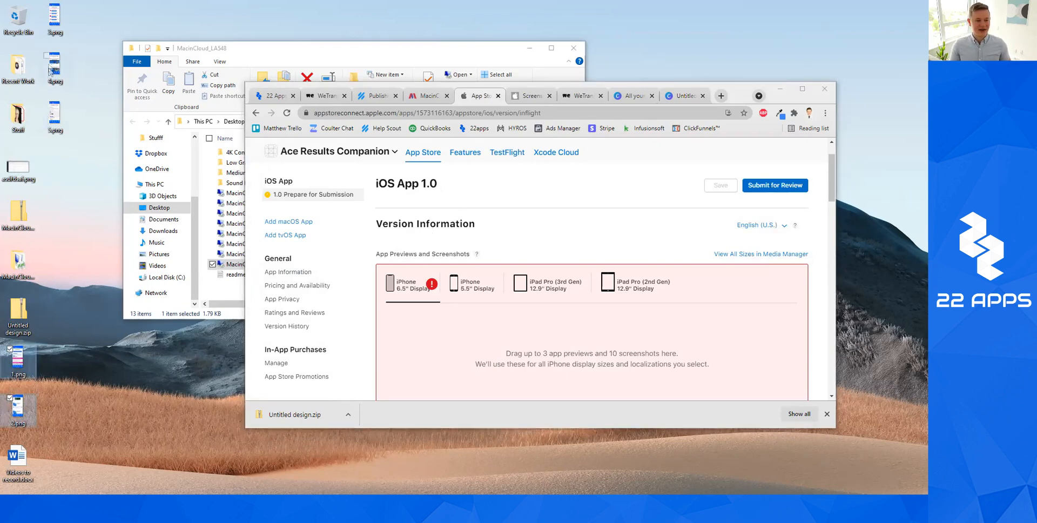
{"action": "left_click", "coordinate": [54, 16], "text": "ctrl"}
{"action": "left_click", "coordinate": [54, 65], "text": "ctrl"}
{"action": "left_click", "coordinate": [54, 114], "text": "ctrl"}
{"action": "left_click_drag", "start_coordinate": [19, 359], "coordinate": [624, 351]}
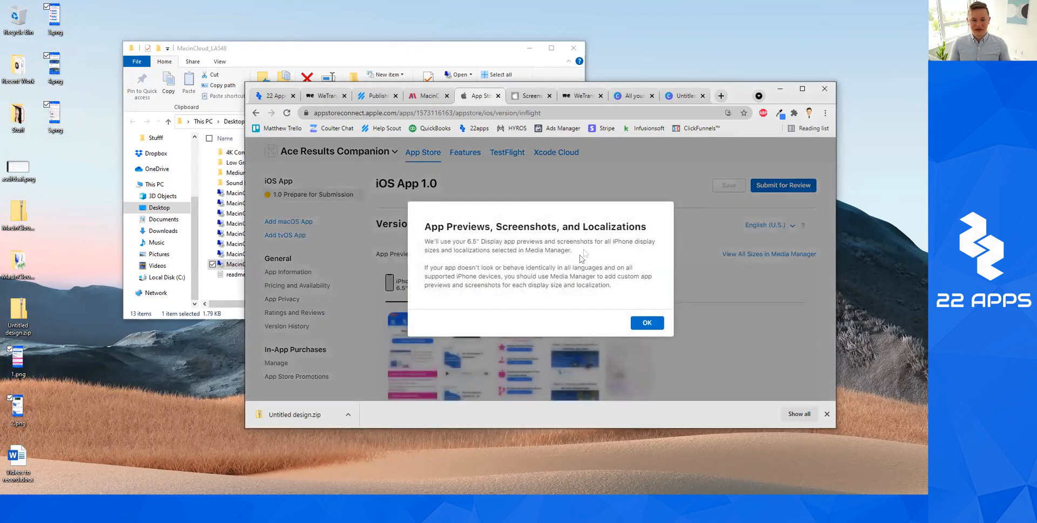
{"action": "left_click", "coordinate": [647, 323]}
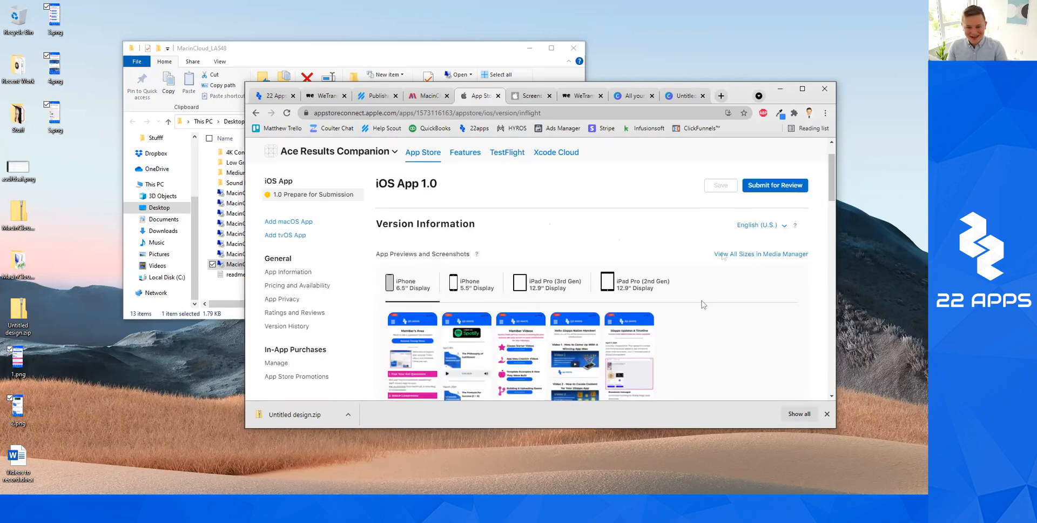
Enlarge the browser window, try to submit iOS App 1.0 for review and examine which required items are missing
{"action": "double_click", "coordinate": [739, 103]}
{"action": "mouse_move", "coordinate": [285, 297]}
{"action": "left_mouse_down"}
{"action": "mouse_move", "coordinate": [403, 297]}
{"action": "mouse_move", "coordinate": [281, 297]}
{"action": "left_mouse_up"}
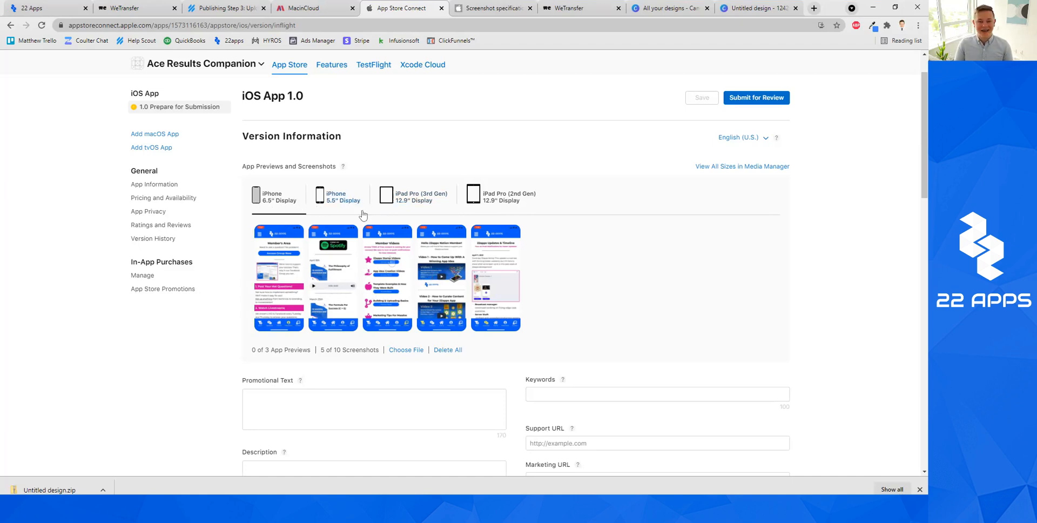
{"action": "left_click", "coordinate": [775, 104]}
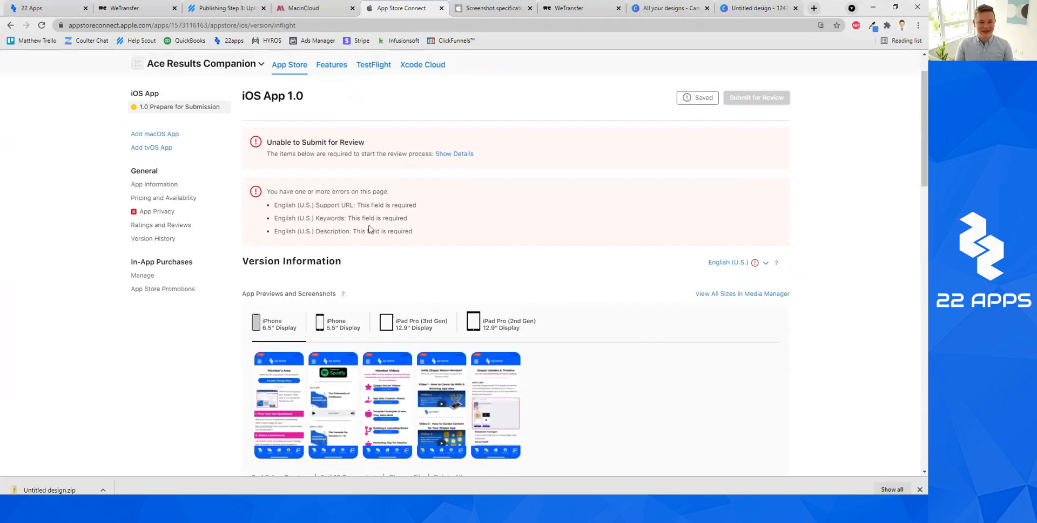
{"action": "scroll", "coordinate": [370, 227], "scroll_direction": "down", "scroll_amount": 1}
{"action": "scroll", "coordinate": [519, 290], "scroll_direction": "down", "scroll_amount": 2}
{"action": "scroll", "coordinate": [508, 283], "scroll_direction": "up", "scroll_amount": 2}
{"action": "scroll", "coordinate": [497, 275], "scroll_direction": "down", "scroll_amount": 2}
{"action": "scroll", "coordinate": [490, 272], "scroll_direction": "up", "scroll_amount": 3}
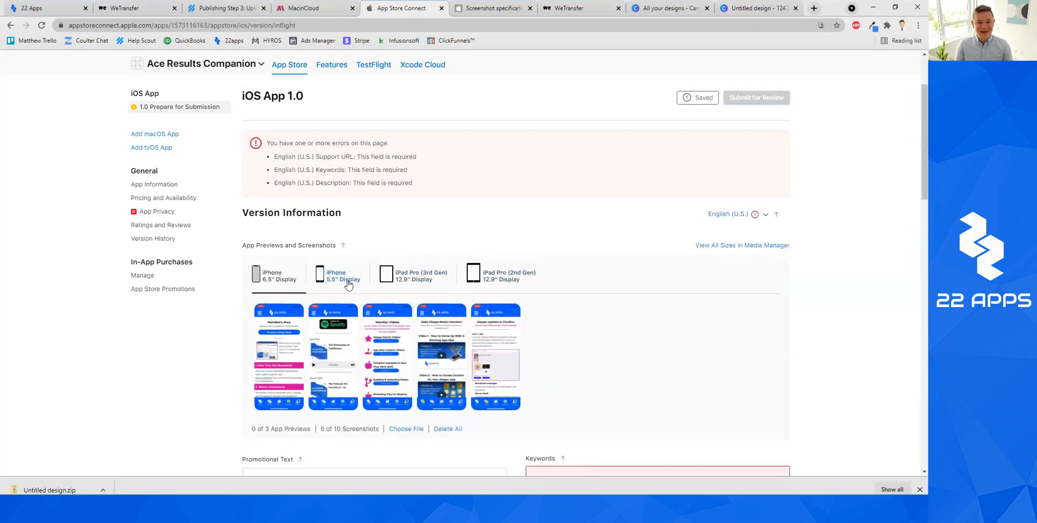
Try to upload the same five desktop PNGs to the iPhone 5.5" Display and check the required dimensions in the error
{"action": "left_click", "coordinate": [345, 279]}
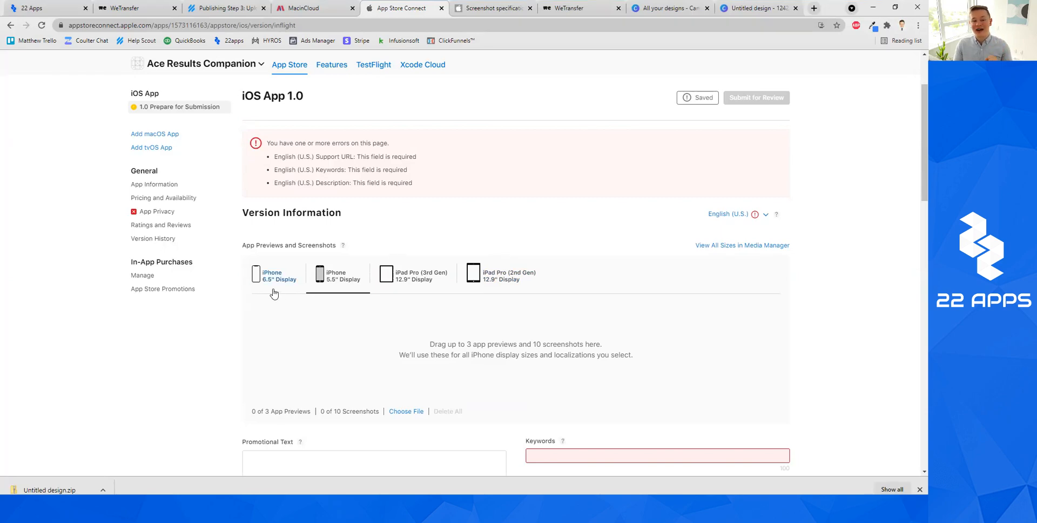
{"action": "double_click", "coordinate": [838, 5]}
{"action": "scroll", "coordinate": [659, 208], "scroll_direction": "down", "scroll_amount": 3}
{"action": "left_click_drag", "start_coordinate": [27, 365], "coordinate": [597, 278]}
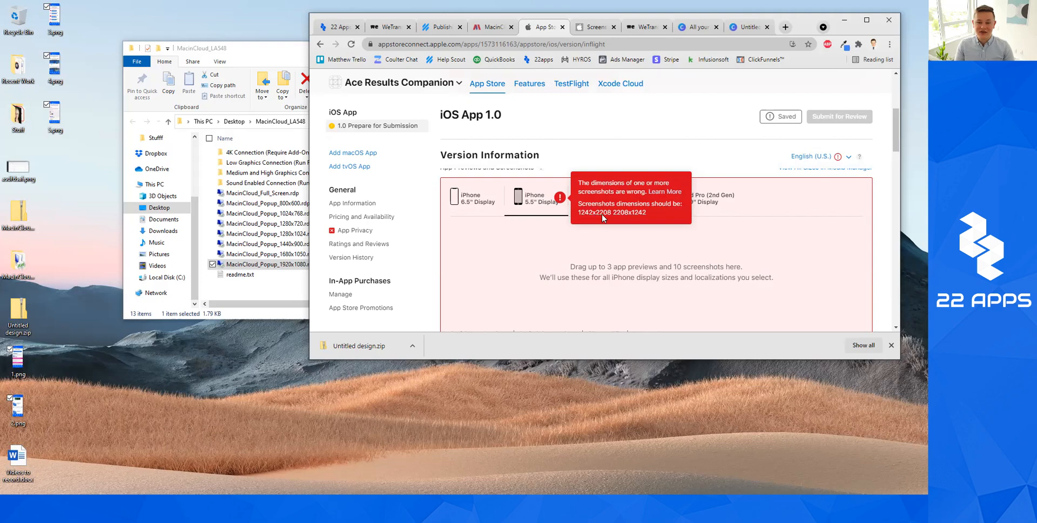
{"action": "left_click_drag", "start_coordinate": [792, 4], "coordinate": [784, 4]}
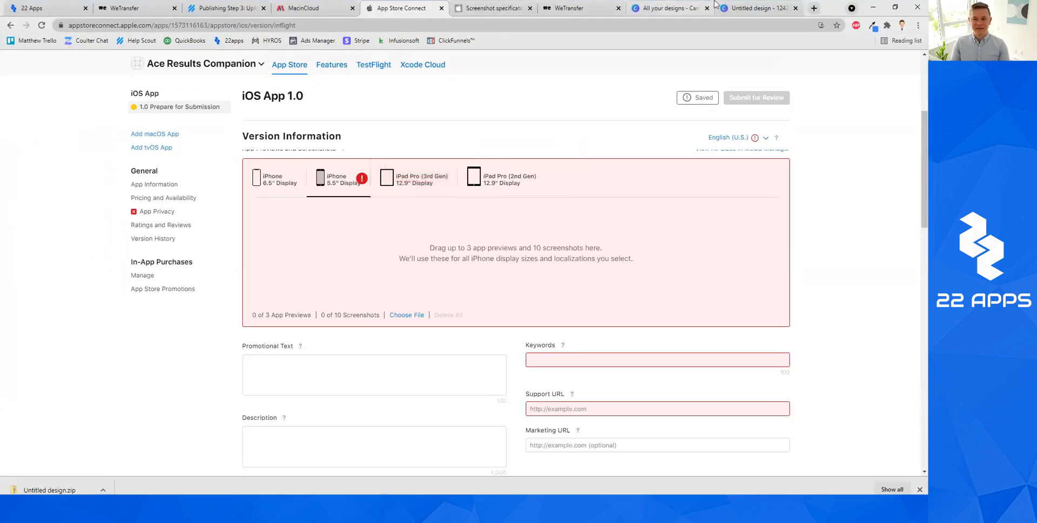
Switch to Canva and create a new custom-size design of 1242 x 2208 px for the iPhone 5.5" Display
{"action": "left_click", "coordinate": [750, 5]}
{"action": "left_click", "coordinate": [679, 5]}
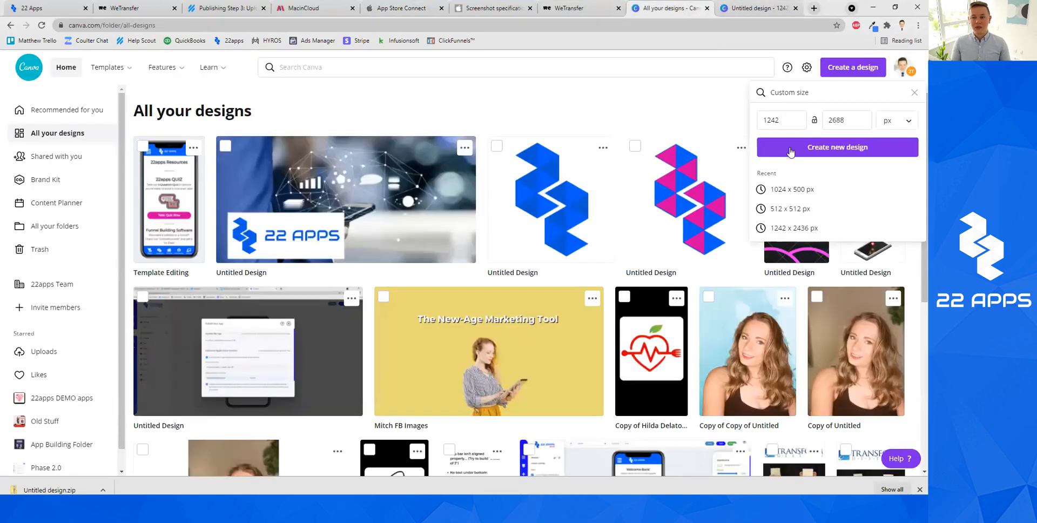
{"action": "left_click", "coordinate": [695, 112]}
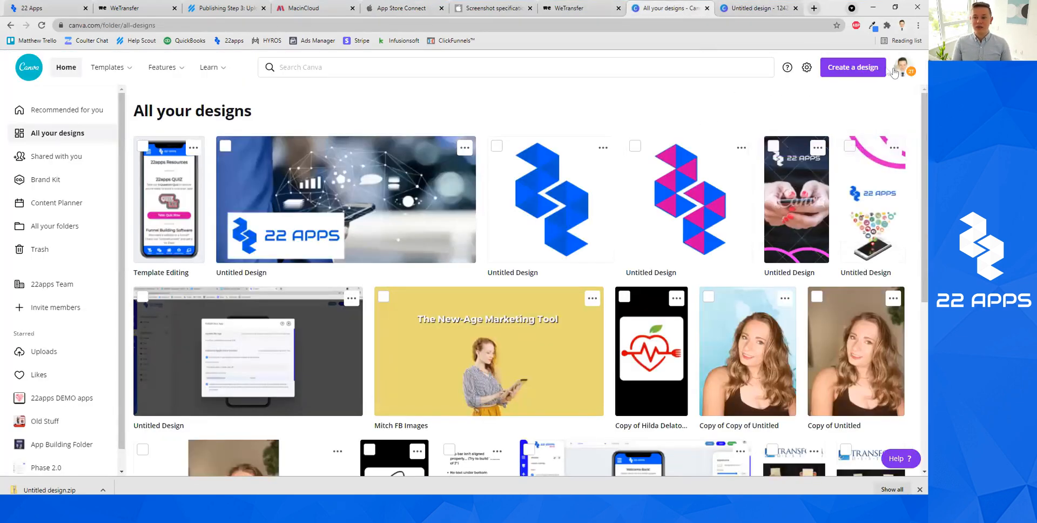
{"action": "left_click", "coordinate": [863, 67]}
{"action": "left_click_drag", "start_coordinate": [402, 7], "coordinate": [602, 6]}
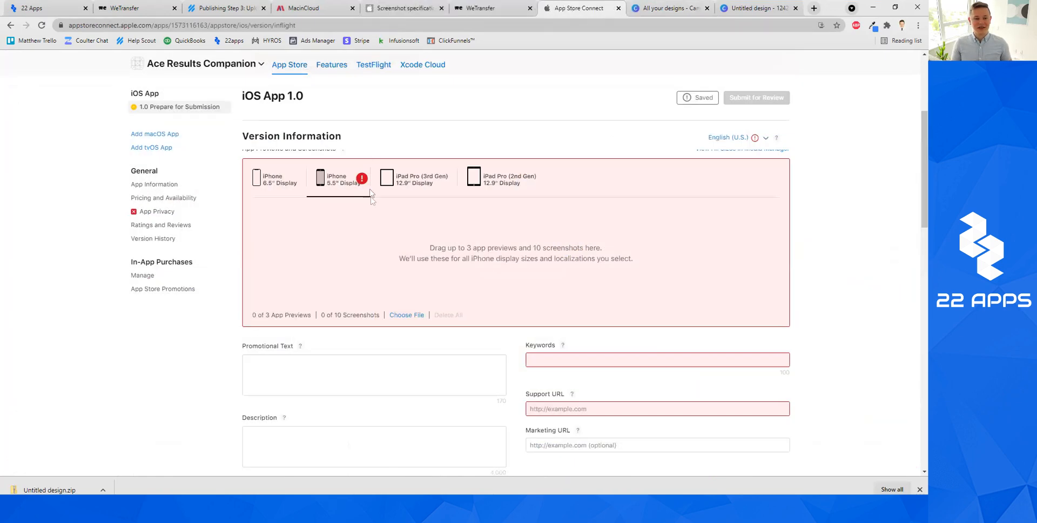
{"action": "mouse_move", "coordinate": [364, 185]}
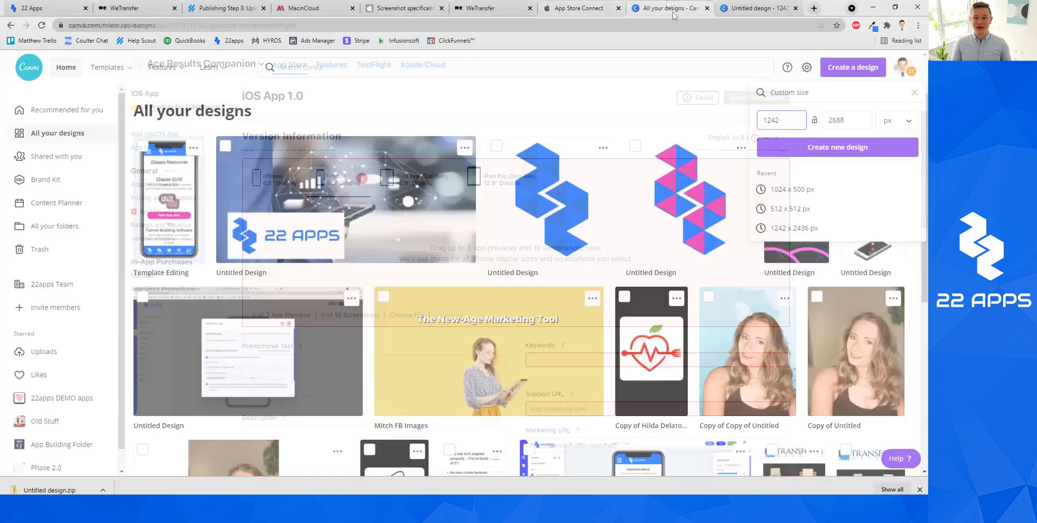
{"action": "left_click", "coordinate": [860, 116]}
{"action": "key", "text": "BackSpace"}
{"action": "key", "text": "BackSpace"}
{"action": "key", "text": "BackSpace"}
{"action": "type", "text": "20"}
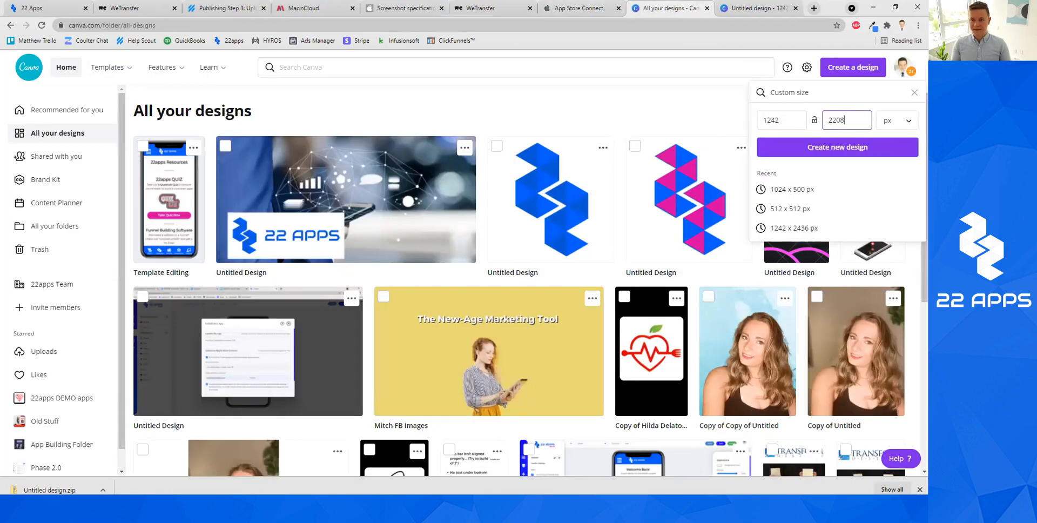
{"action": "left_click", "coordinate": [841, 155]}
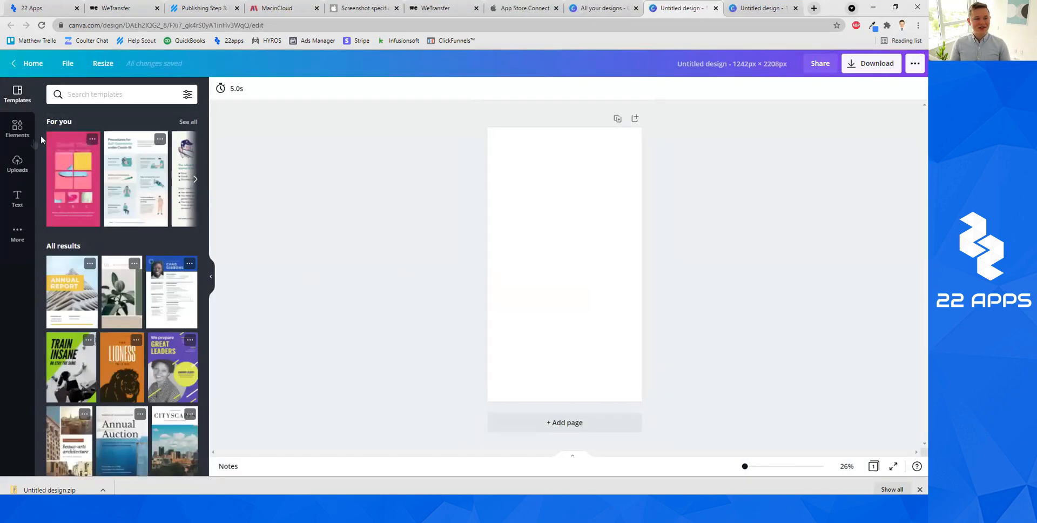
Place the uploaded Member's Area screenshot on page 1, align it to the page's top-left corner and enlarge it to the full page width
{"action": "left_click", "coordinate": [18, 163]}
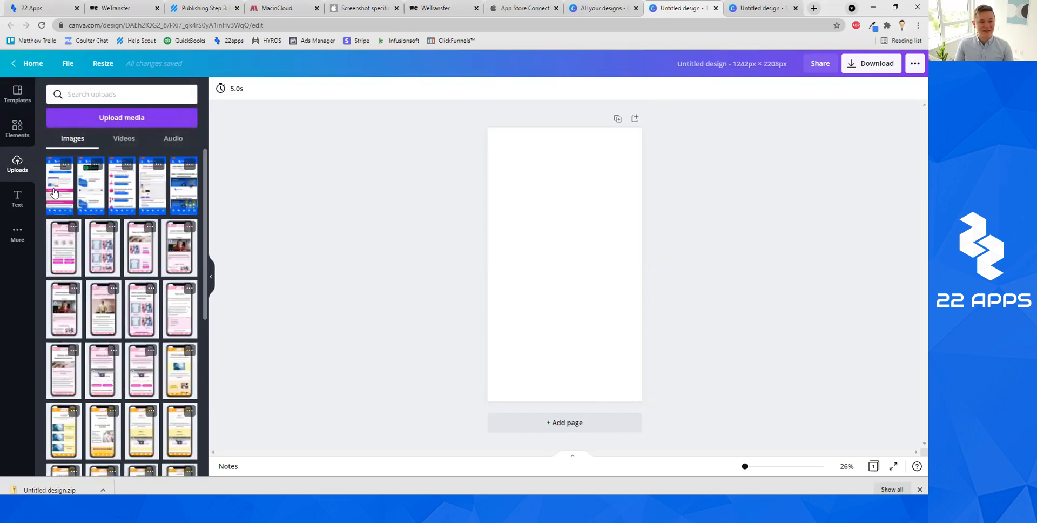
{"action": "left_click", "coordinate": [60, 191]}
{"action": "left_click_drag", "start_coordinate": [552, 230], "coordinate": [519, 192]}
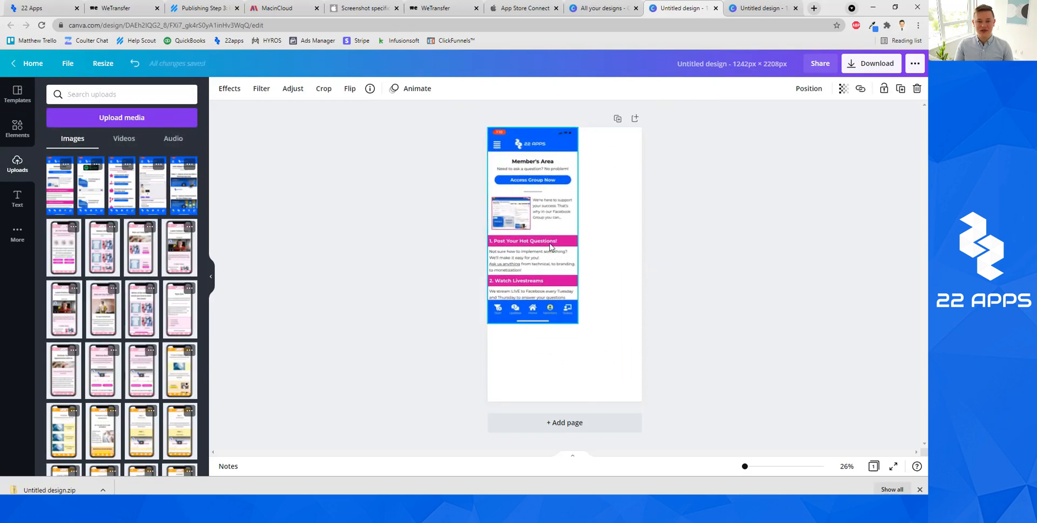
{"action": "left_click_drag", "start_coordinate": [581, 323], "coordinate": [670, 456]}
{"action": "left_click", "coordinate": [659, 294]}
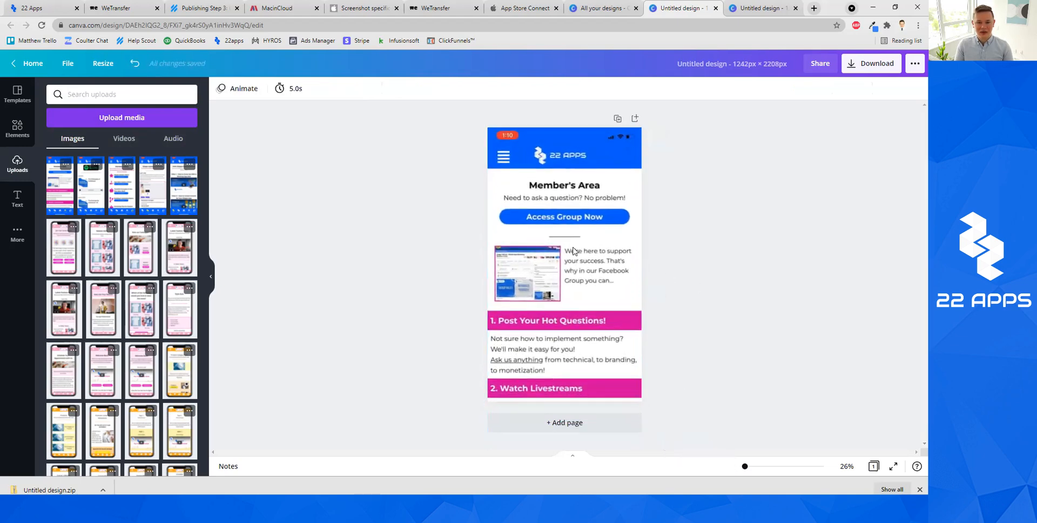
Add page 2 and fit the uploaded Spotify podcast screenshot to its full width, starting from the top-left corner
{"action": "left_click", "coordinate": [594, 426]}
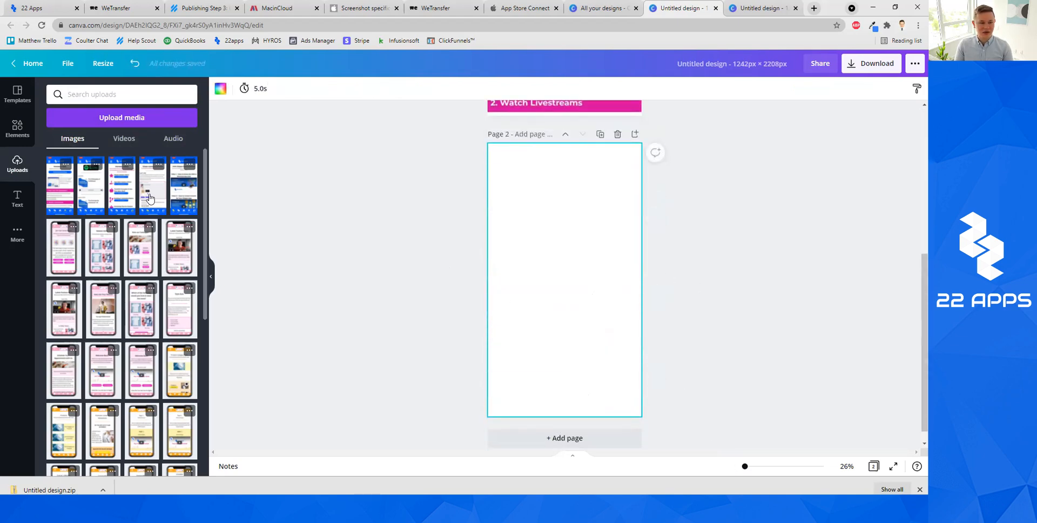
{"action": "left_click", "coordinate": [88, 192]}
{"action": "left_click_drag", "start_coordinate": [579, 270], "coordinate": [551, 233]}
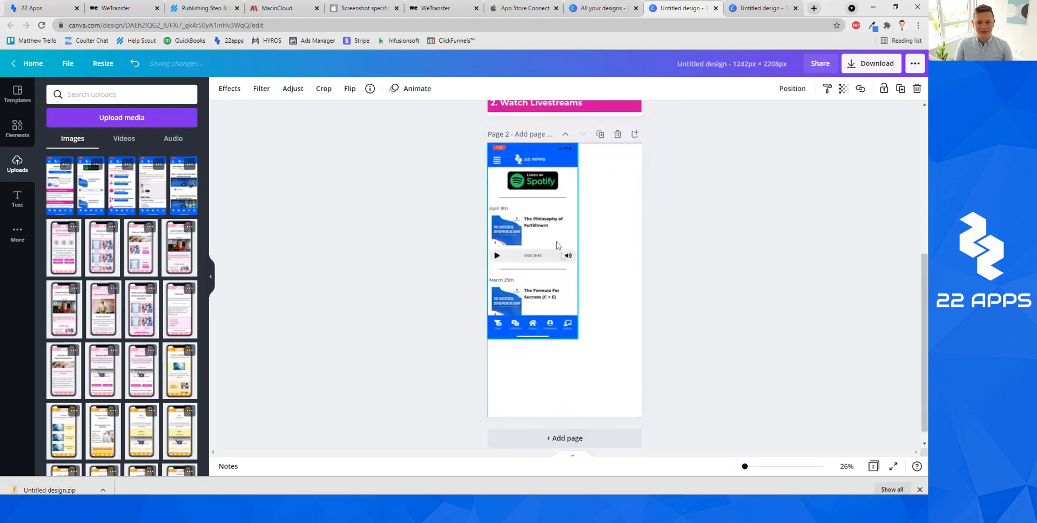
{"action": "left_click_drag", "start_coordinate": [577, 339], "coordinate": [666, 468]}
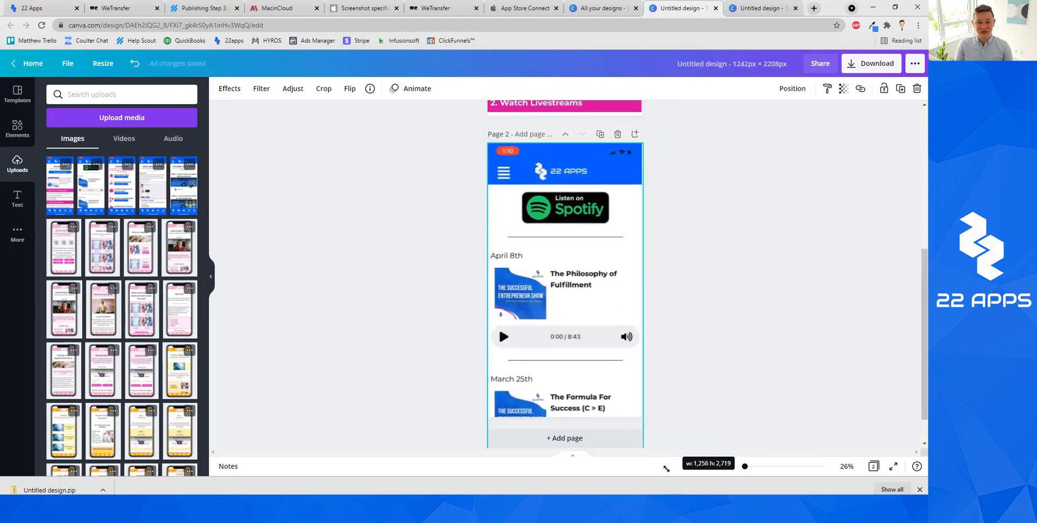
{"action": "left_click", "coordinate": [724, 297]}
Add page 3 and fit the uploaded Member Videos screenshot to its full width, starting from the top-left corner
{"action": "left_click", "coordinate": [609, 437]}
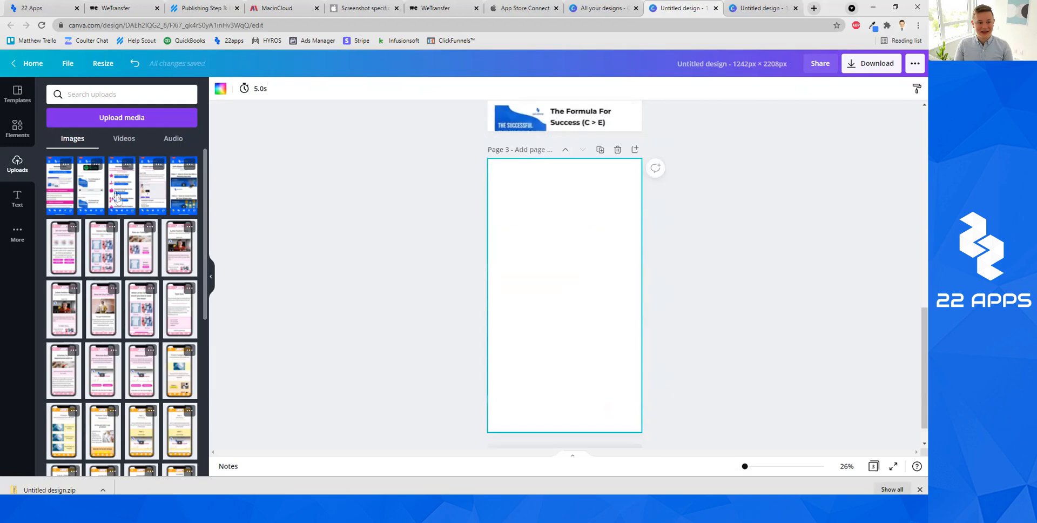
{"action": "left_click", "coordinate": [116, 195]}
{"action": "left_click_drag", "start_coordinate": [585, 328], "coordinate": [554, 289]}
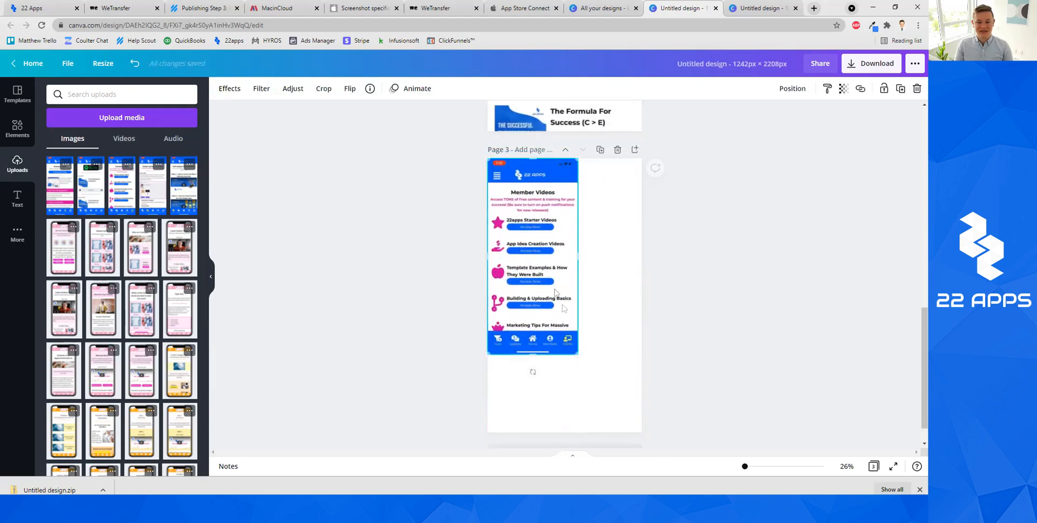
{"action": "left_click_drag", "start_coordinate": [577, 354], "coordinate": [697, 463]}
{"action": "left_click", "coordinate": [675, 403]}
Add page 4 and fit the uploaded 22apps Updates & Timeline screenshot to its full width, starting from the top-left corner
{"action": "scroll", "coordinate": [610, 399], "scroll_direction": "down", "scroll_amount": 1}
{"action": "left_click", "coordinate": [592, 423]}
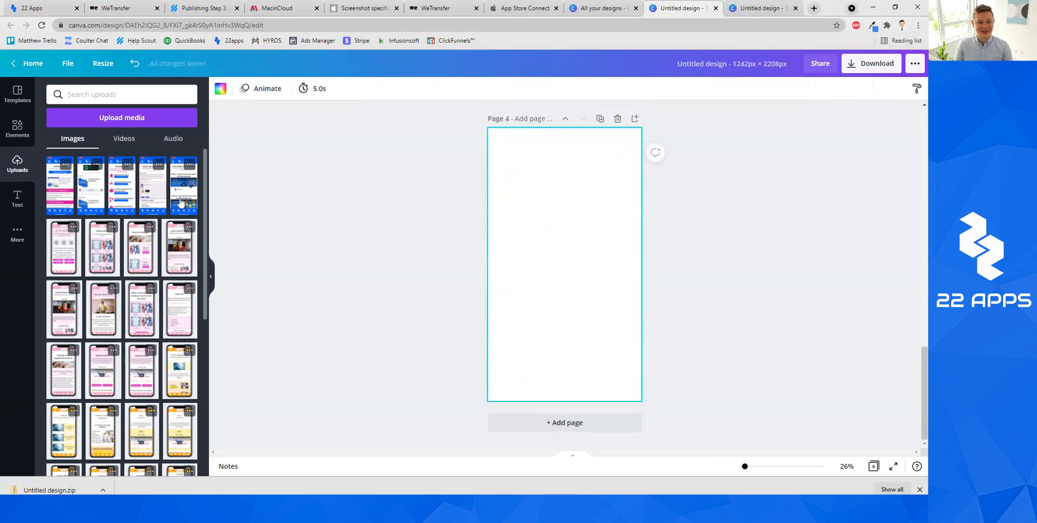
{"action": "left_click", "coordinate": [181, 202]}
{"action": "left_click_drag", "start_coordinate": [564, 259], "coordinate": [539, 210]}
{"action": "left_click_drag", "start_coordinate": [582, 322], "coordinate": [679, 452]}
{"action": "left_click", "coordinate": [718, 363]}
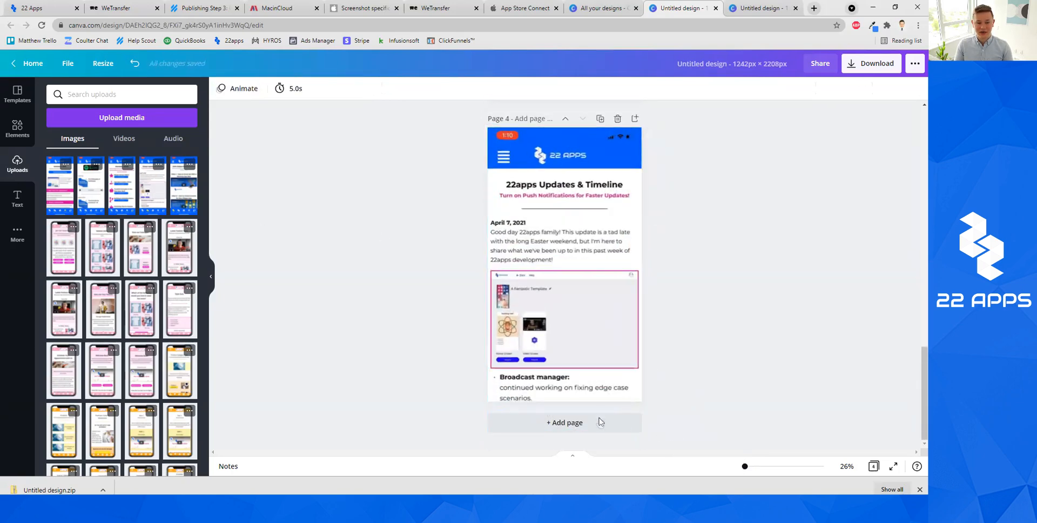
Add page 5 and fit the uploaded Hello 22apps Nation Member screenshot to its full width, starting from the top-left corner
{"action": "left_click", "coordinate": [599, 422]}
{"action": "left_click", "coordinate": [182, 207]}
{"action": "left_click_drag", "start_coordinate": [564, 264], "coordinate": [532, 225]}
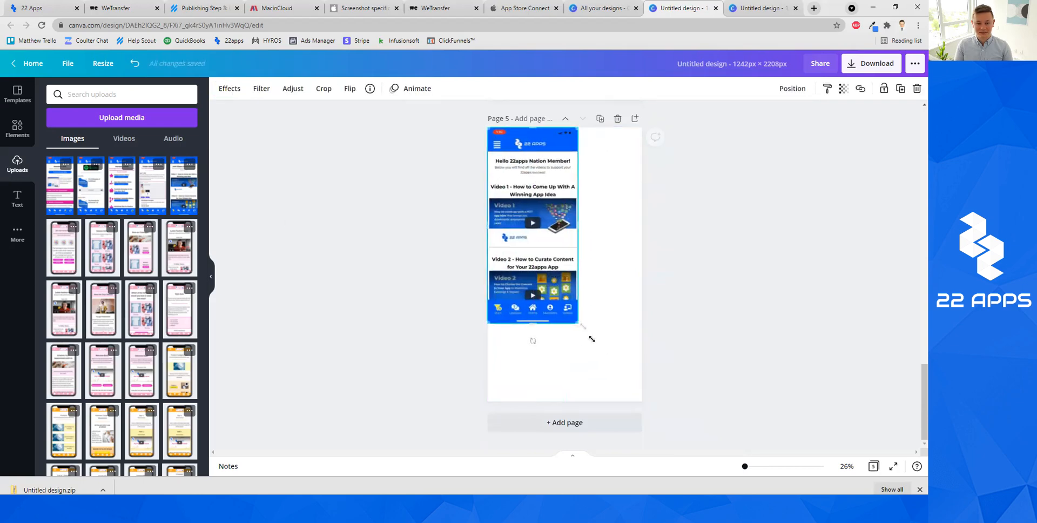
{"action": "left_click_drag", "start_coordinate": [578, 323], "coordinate": [670, 455]}
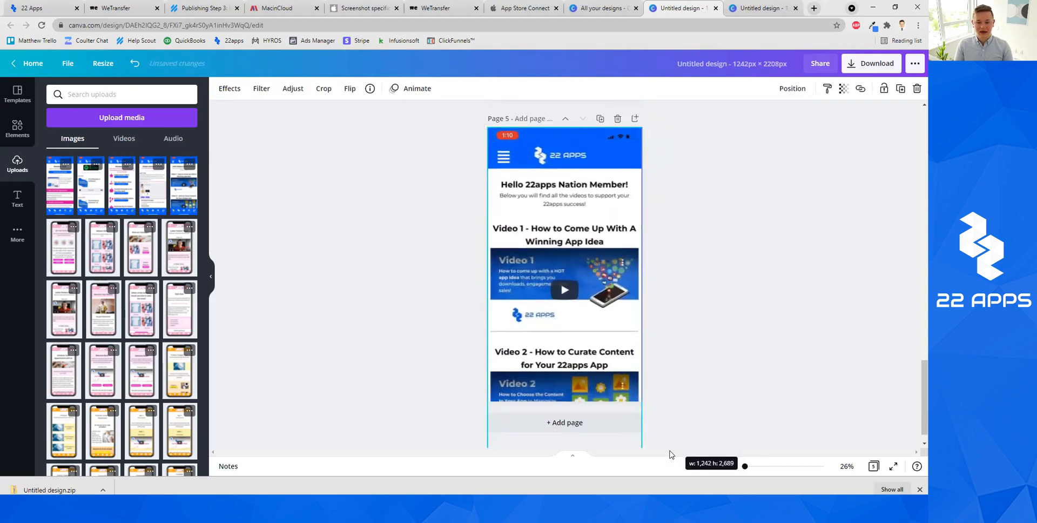
{"action": "left_click", "coordinate": [657, 294]}
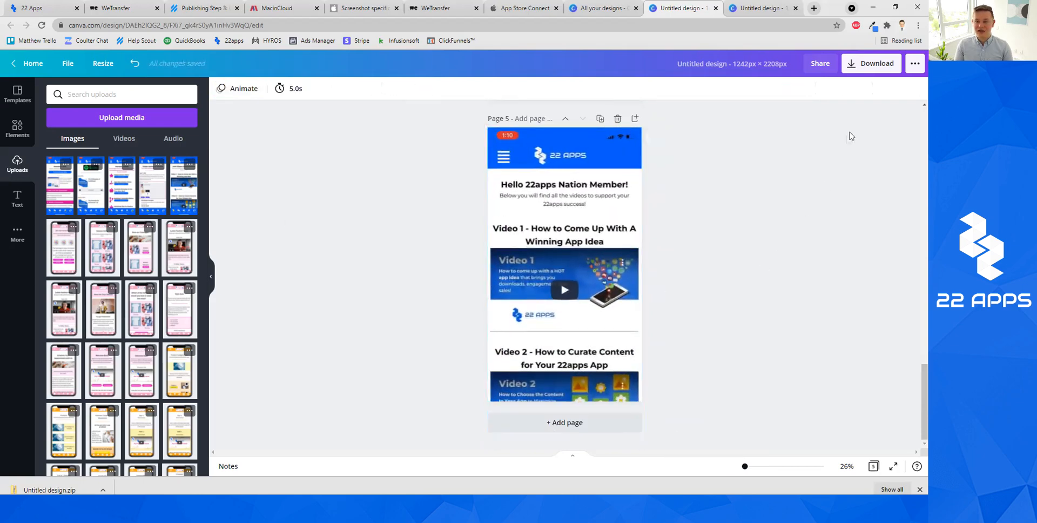
Download all design pages as PNG and save them on the desktop as Untitled design (1).zip
{"action": "left_click", "coordinate": [878, 65]}
{"action": "left_click", "coordinate": [829, 271]}
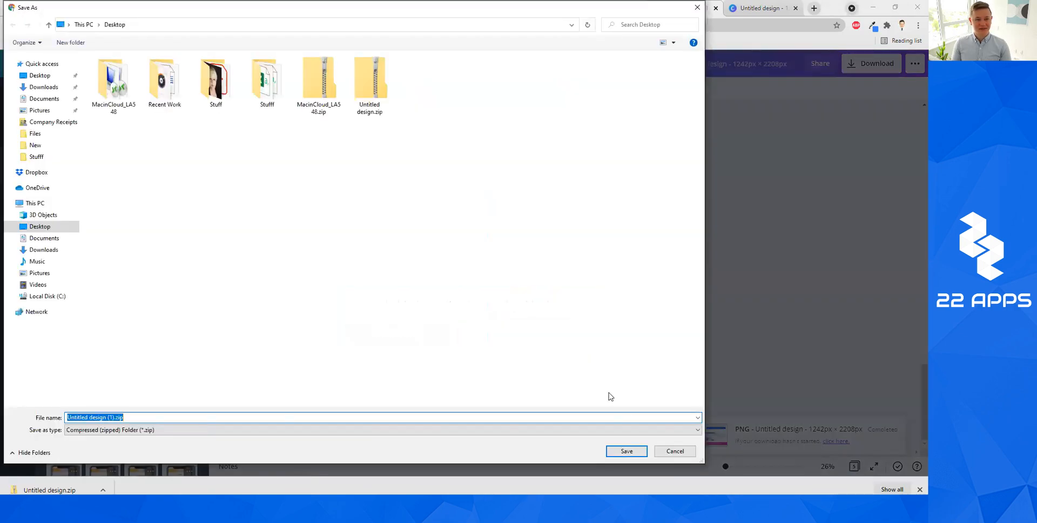
{"action": "left_click", "coordinate": [626, 450]}
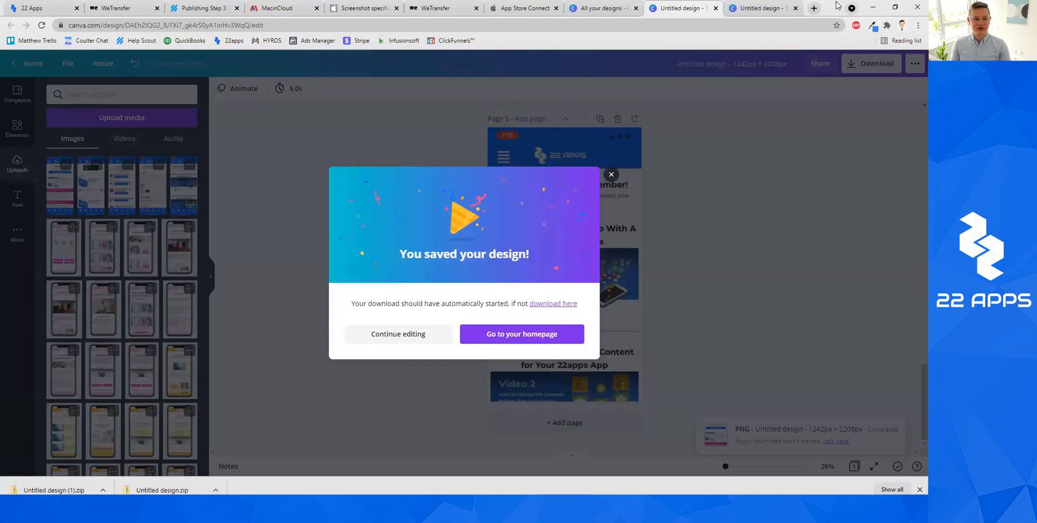
Reduce the browser window and extract Untitled design (1).zip into its own folder on the desktop
{"action": "double_click", "coordinate": [837, 5]}
{"action": "right_click", "coordinate": [56, 172]}
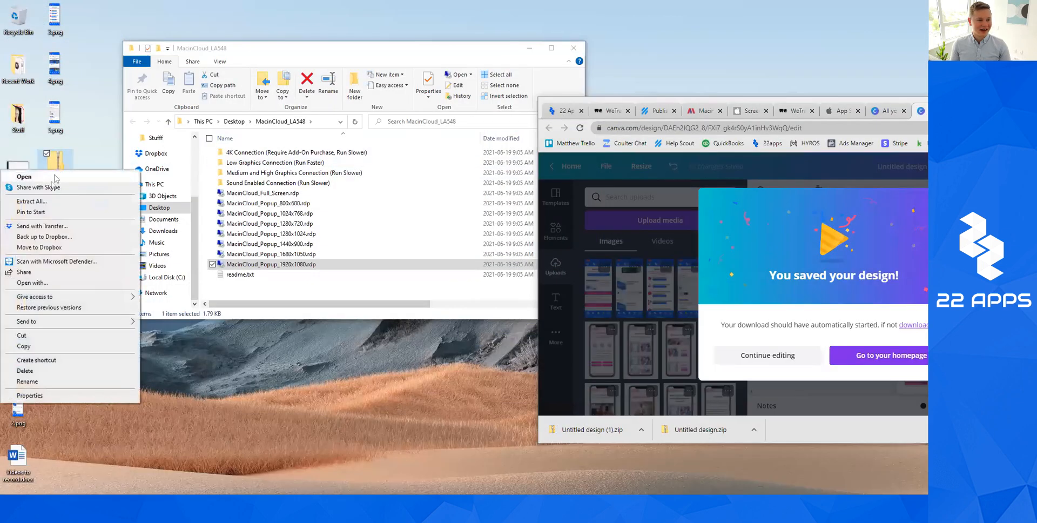
{"action": "left_click", "coordinate": [31, 201]}
{"action": "left_click", "coordinate": [541, 355]}
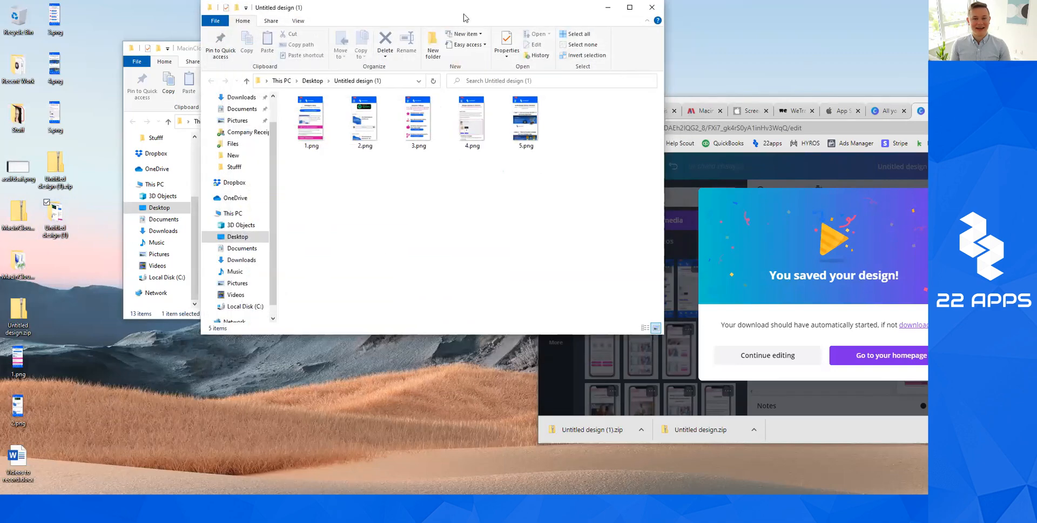
Upload 1.png to 5.png from the Untitled design (1) folder to the iPhone 5.5" Display in App Store Connect, accept the notice and maximize the browser
{"action": "left_click_drag", "start_coordinate": [452, 15], "coordinate": [315, 59]}
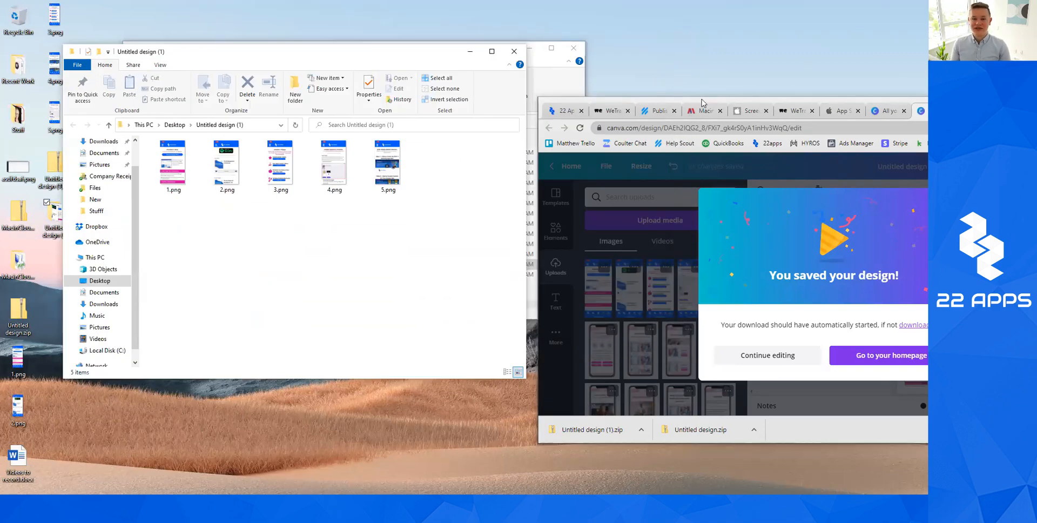
{"action": "left_click_drag", "start_coordinate": [712, 107], "coordinate": [511, 111]}
{"action": "left_click", "coordinate": [640, 120]}
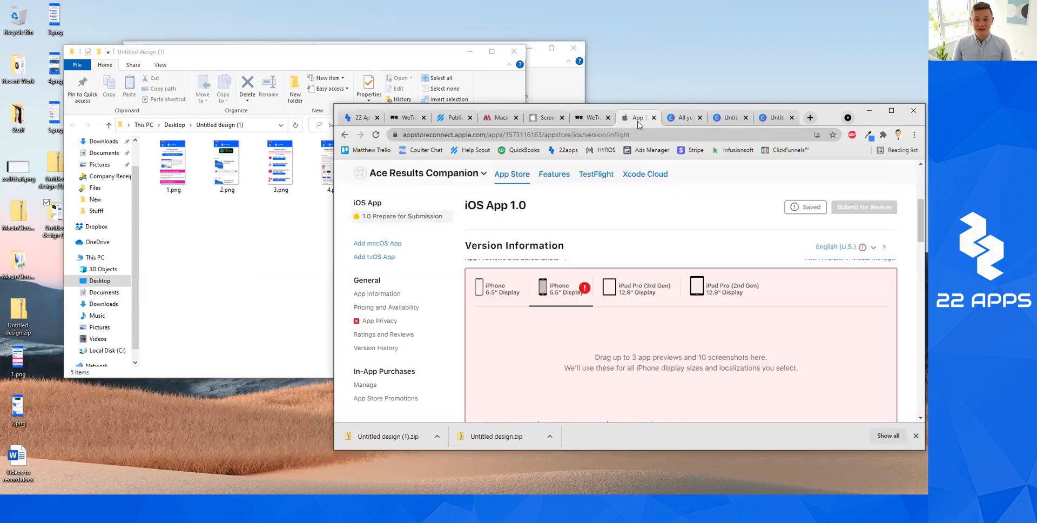
{"action": "left_click", "coordinate": [232, 233]}
{"action": "left_click_drag", "start_coordinate": [233, 173], "coordinate": [680, 355]}
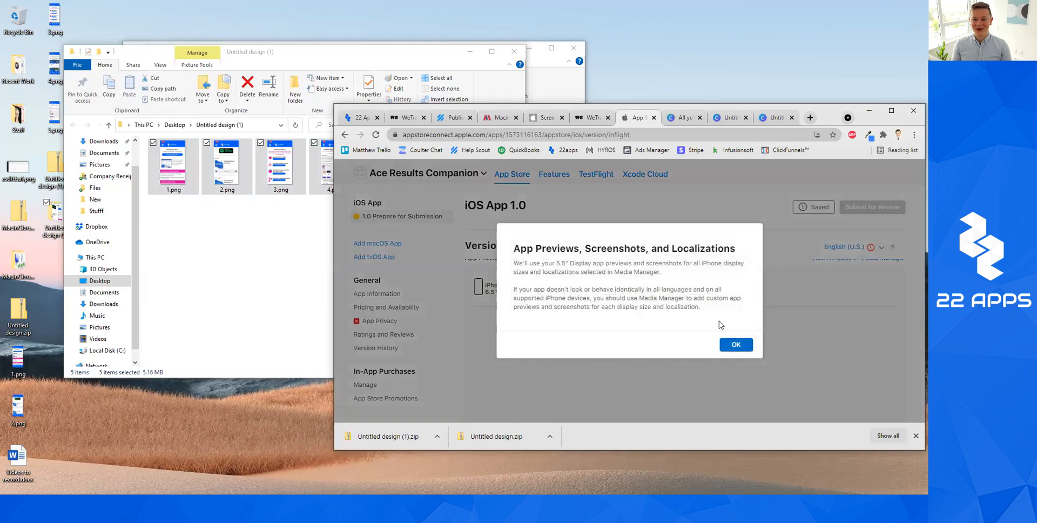
{"action": "left_click", "coordinate": [731, 342]}
{"action": "double_click", "coordinate": [835, 117]}
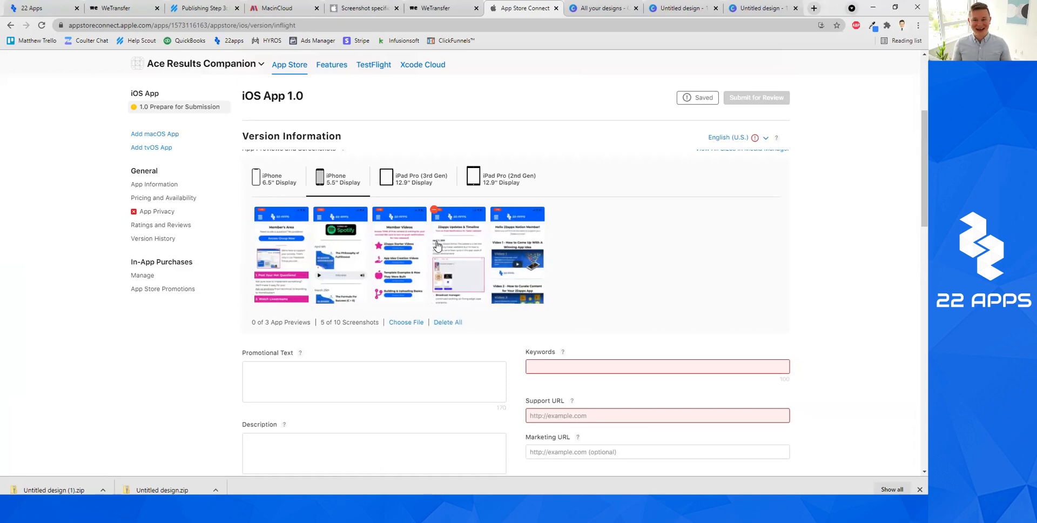
Check the iOS build's status in TestFlight and return to the App Store version page
{"action": "left_click_drag", "start_coordinate": [673, 101], "coordinate": [694, 95]}
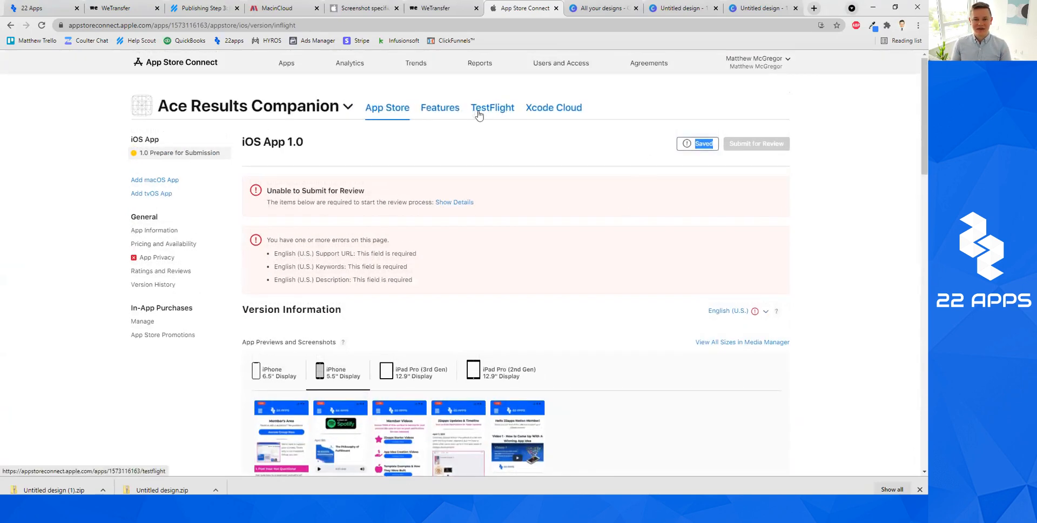
{"action": "left_click", "coordinate": [484, 117]}
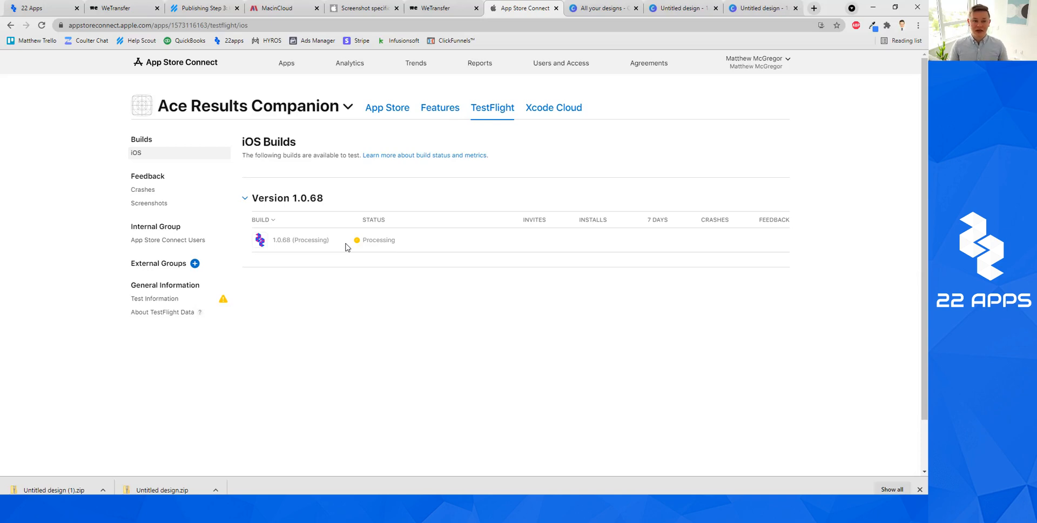
{"action": "left_click", "coordinate": [404, 112]}
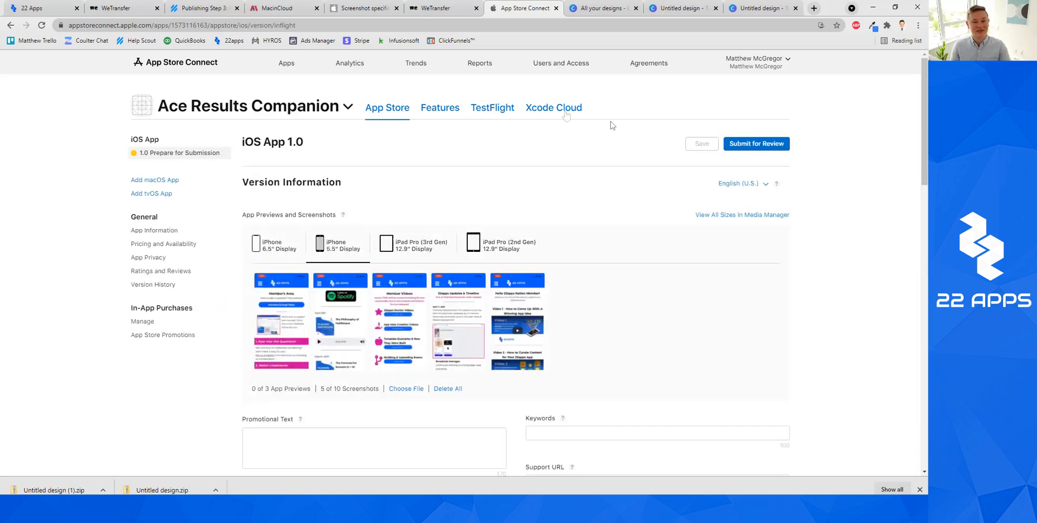
Examine the Keywords field of the version information, including its help text and saved suggestions
{"action": "scroll", "coordinate": [620, 195], "scroll_direction": "down", "scroll_amount": 4}
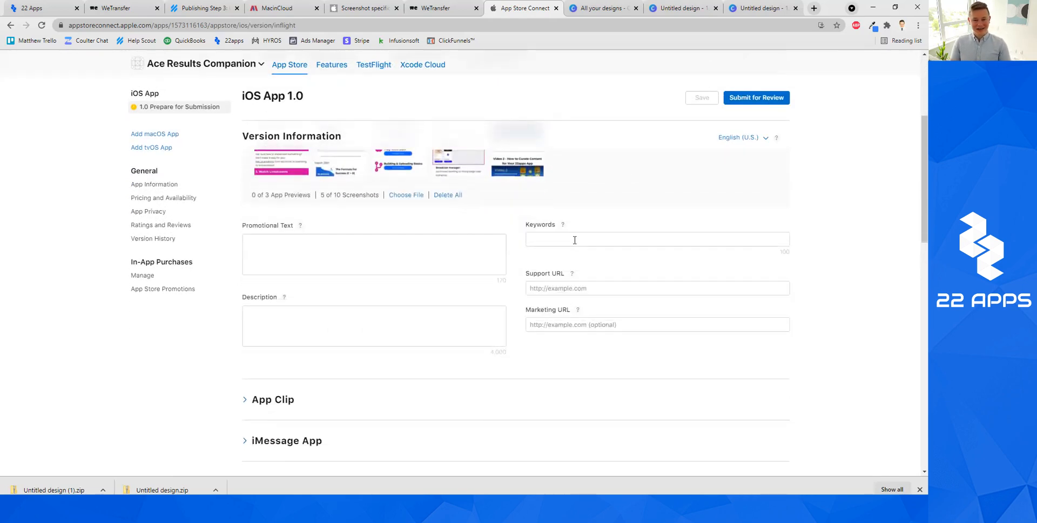
{"action": "left_click", "coordinate": [571, 240]}
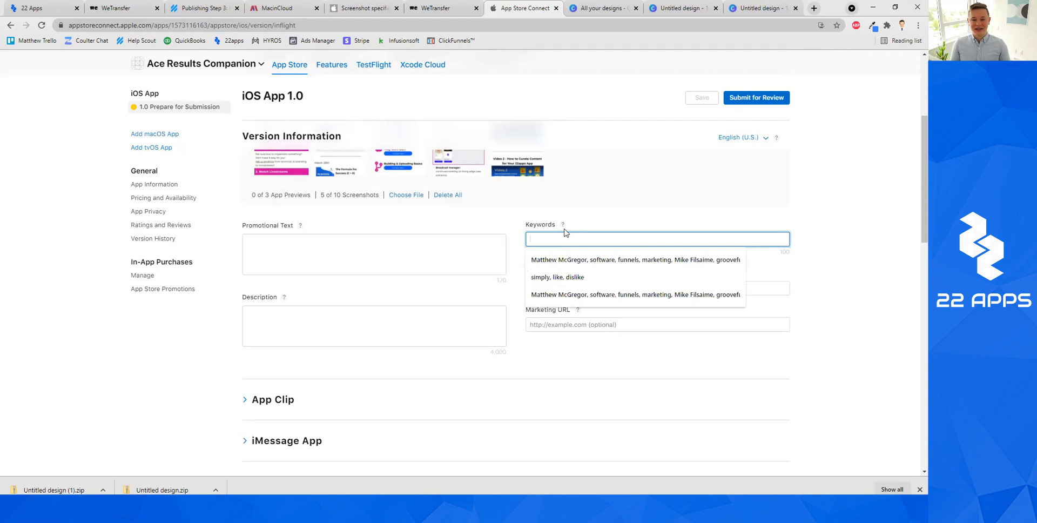
{"action": "left_click", "coordinate": [583, 226]}
{"action": "mouse_move", "coordinate": [562, 225]}
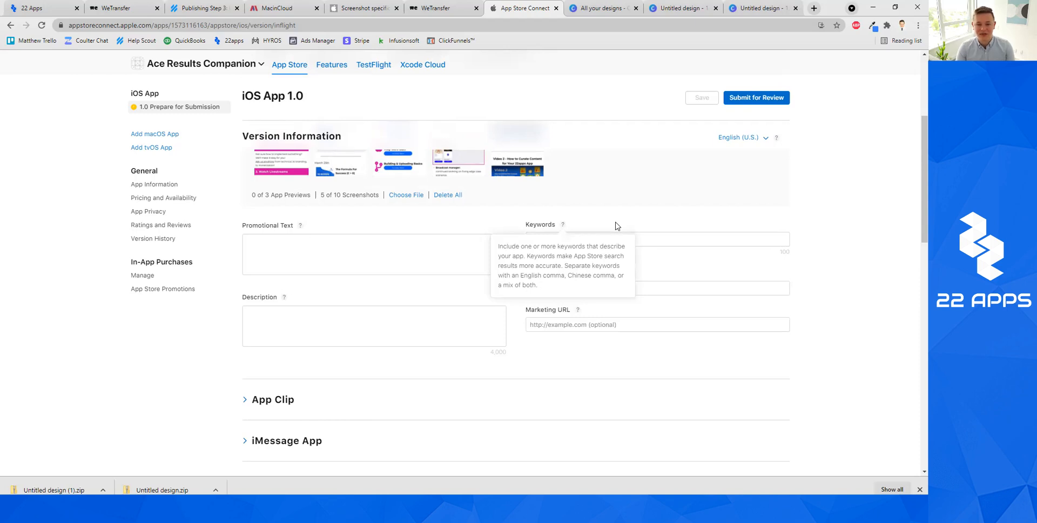
{"action": "left_click", "coordinate": [635, 240]}
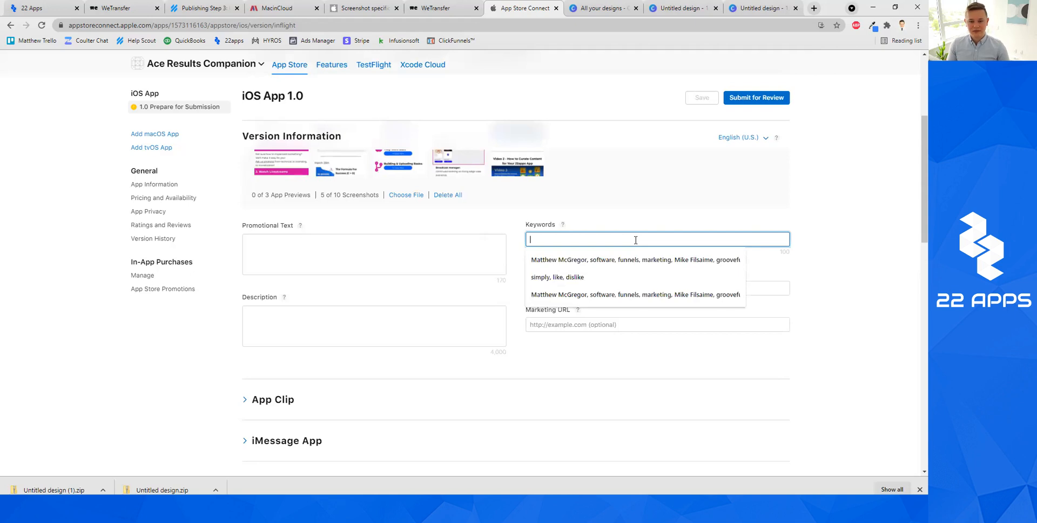
{"action": "left_click", "coordinate": [641, 225]}
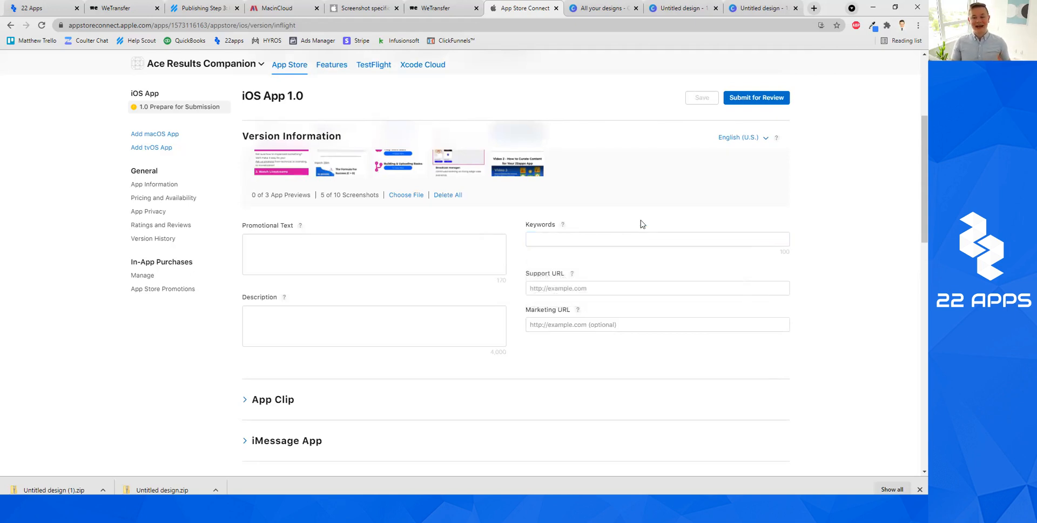
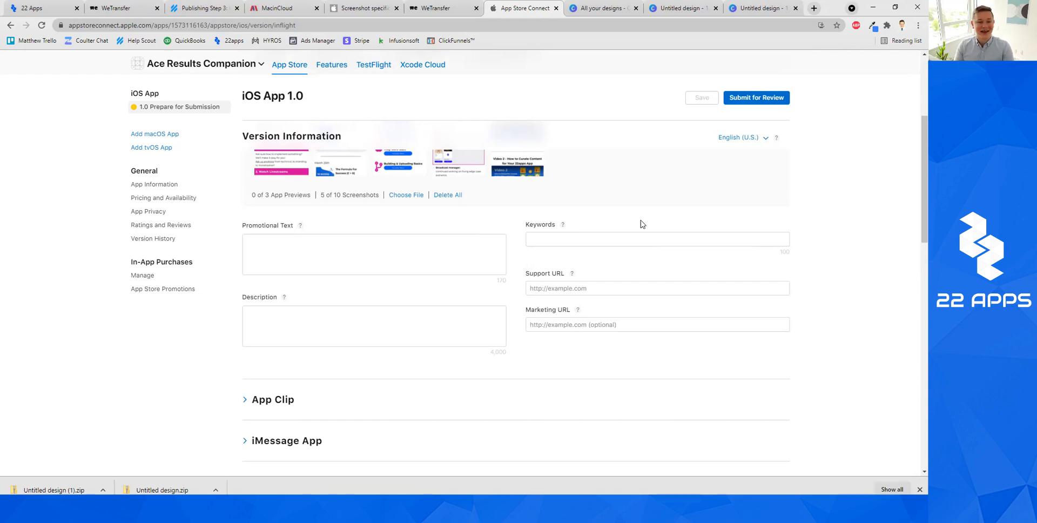
Fill the Keywords field of the version information with the first saved suggestion, which includes software, funnels, marketing and groovefunnels
{"action": "scroll", "coordinate": [588, 287], "scroll_direction": "up", "scroll_amount": 4}
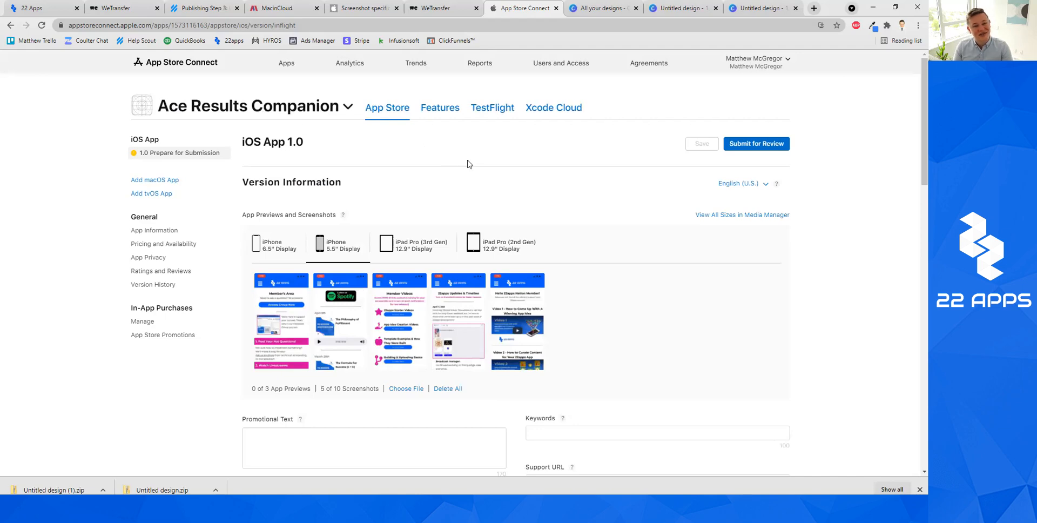
{"action": "scroll", "coordinate": [594, 272], "scroll_direction": "down", "scroll_amount": 4}
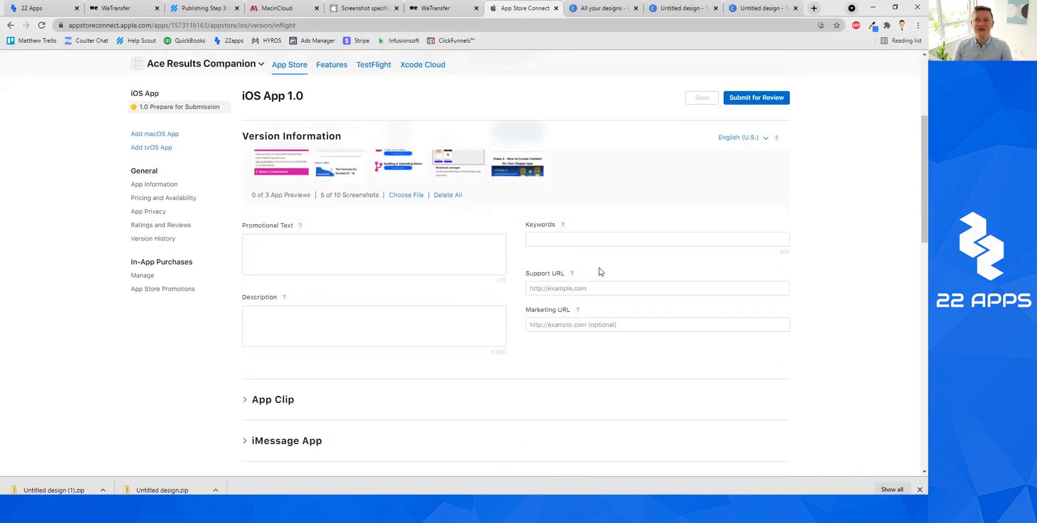
{"action": "left_click", "coordinate": [590, 242]}
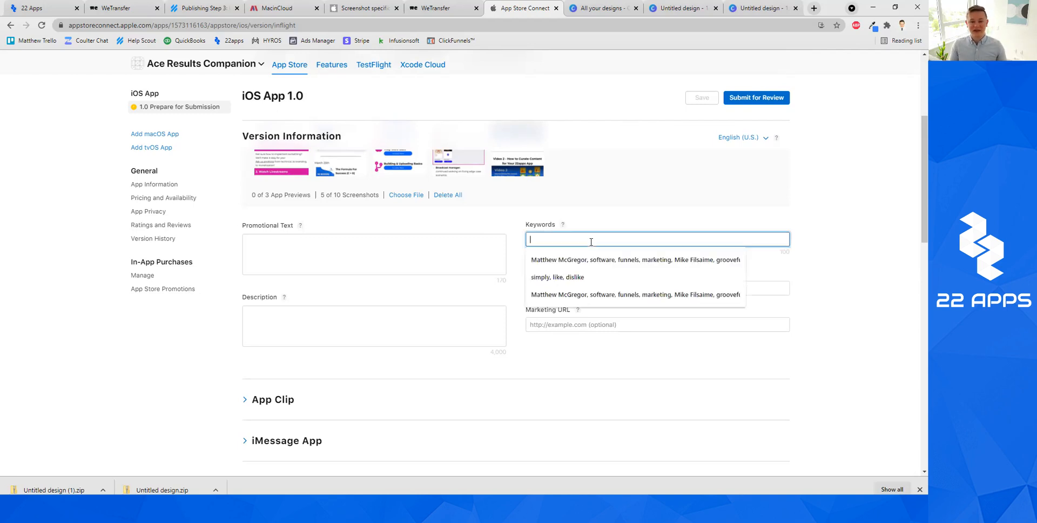
{"action": "left_click", "coordinate": [585, 260]}
{"action": "left_click", "coordinate": [622, 255]}
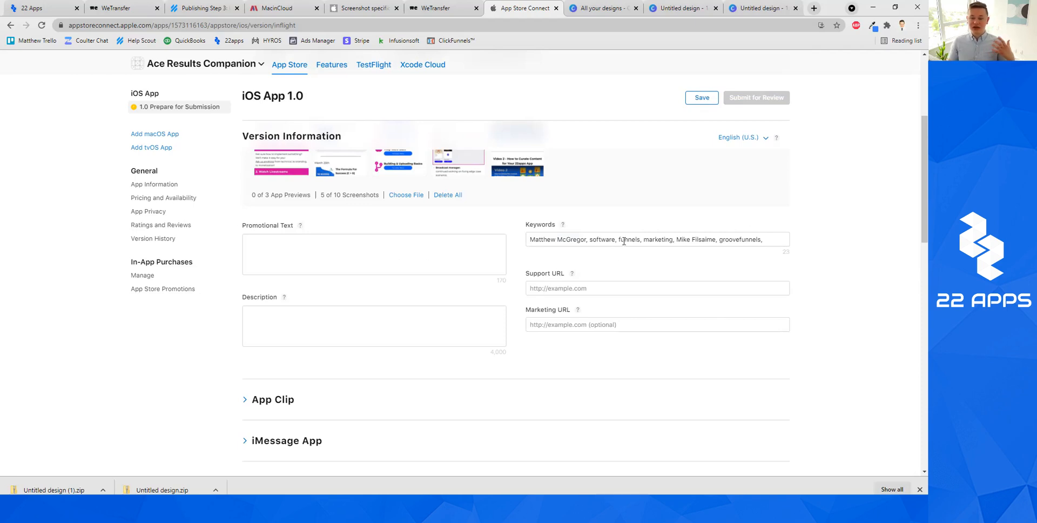
{"action": "left_click", "coordinate": [781, 236]}
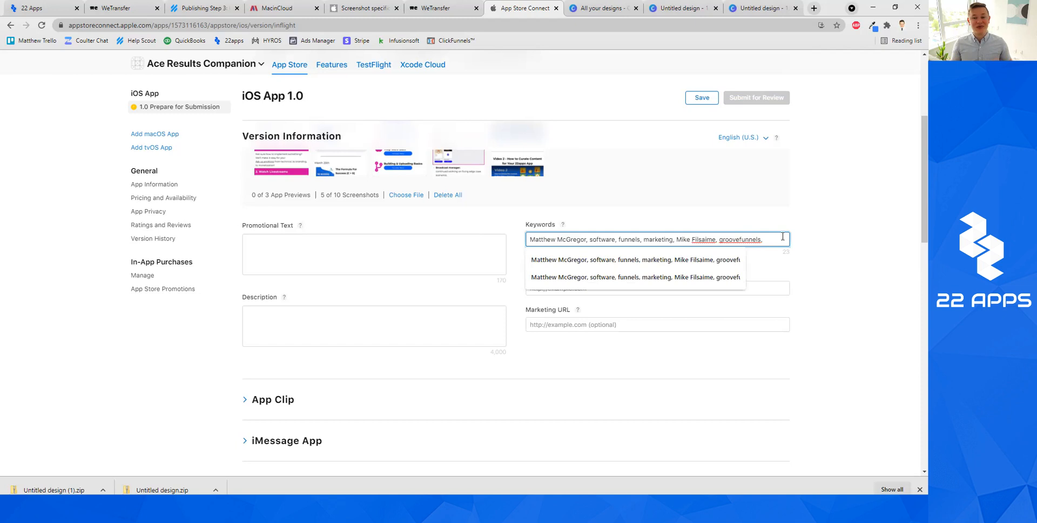
{"action": "left_click", "coordinate": [850, 247]}
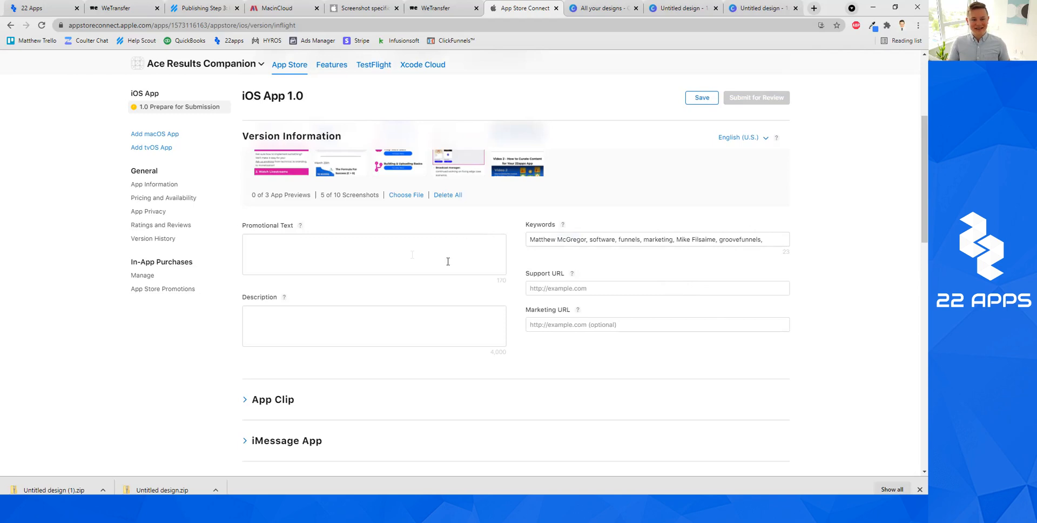
Examine the Support URL and Marketing URL fields of the version information, including the Support URL's saved suggestions and help
{"action": "left_click", "coordinate": [606, 289]}
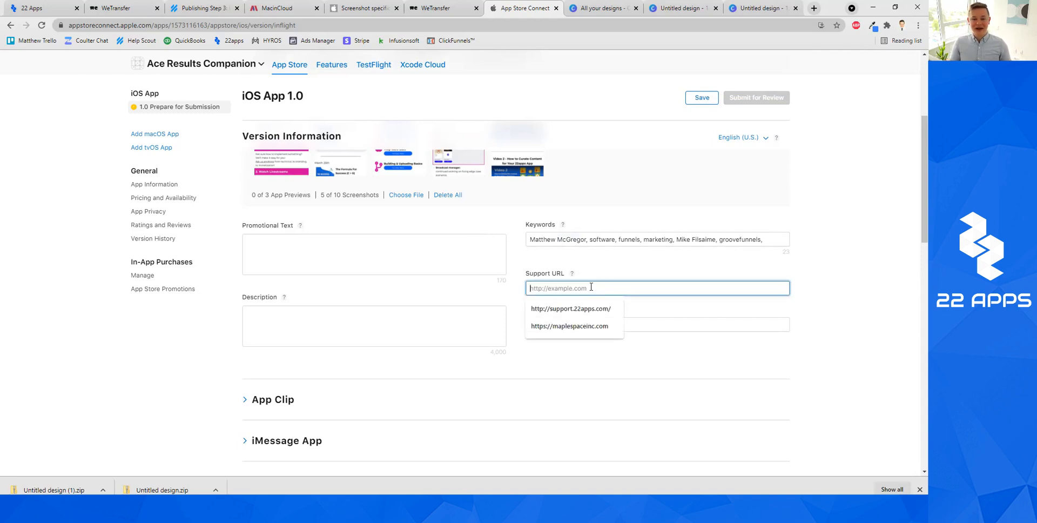
{"action": "left_click", "coordinate": [637, 275]}
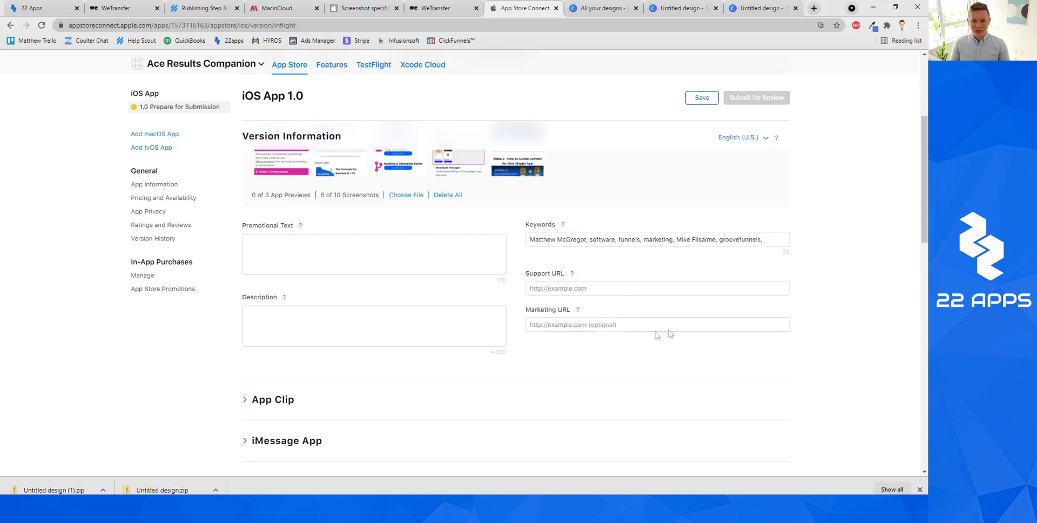
{"action": "left_click", "coordinate": [614, 288]}
{"action": "left_click", "coordinate": [635, 272]}
{"action": "left_click", "coordinate": [614, 324]}
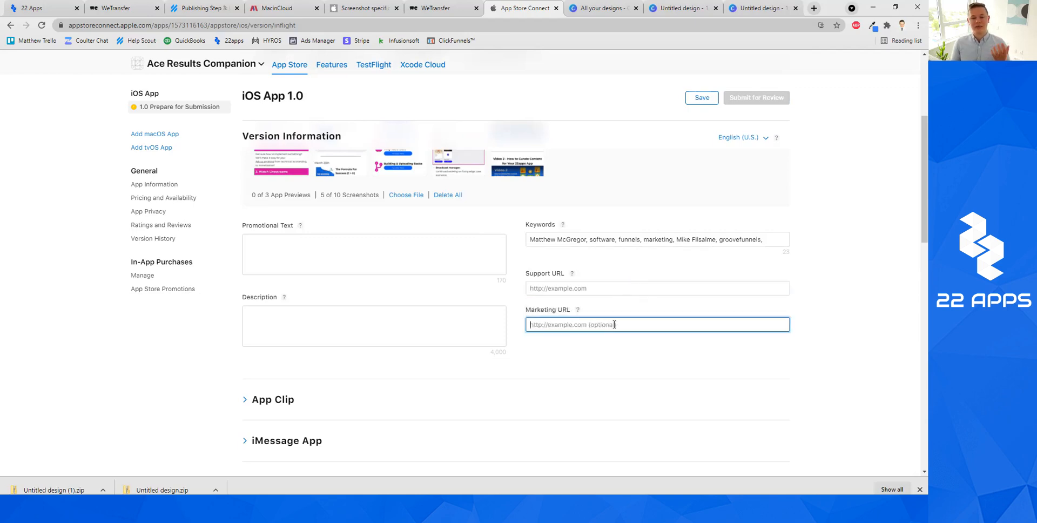
{"action": "left_click", "coordinate": [623, 306]}
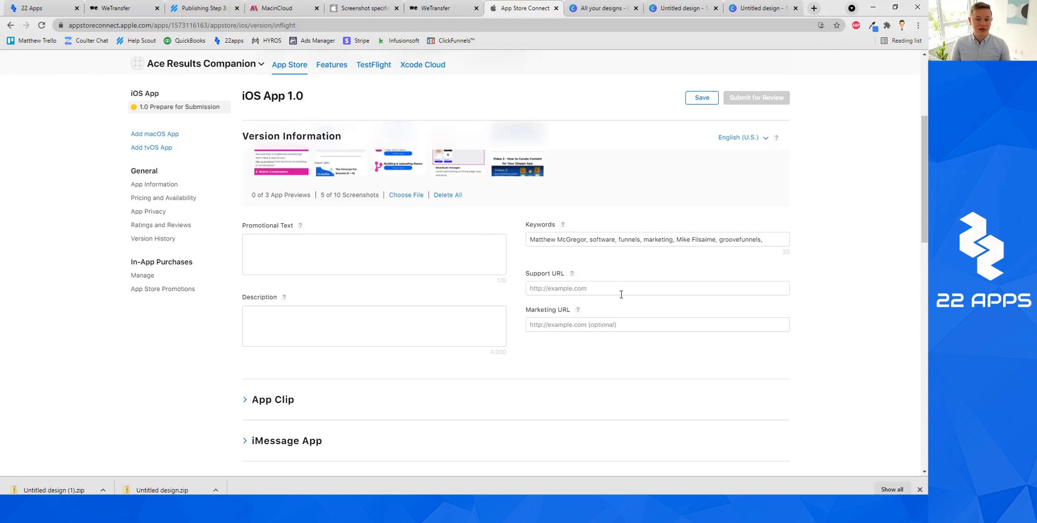
{"action": "mouse_move", "coordinate": [573, 275]}
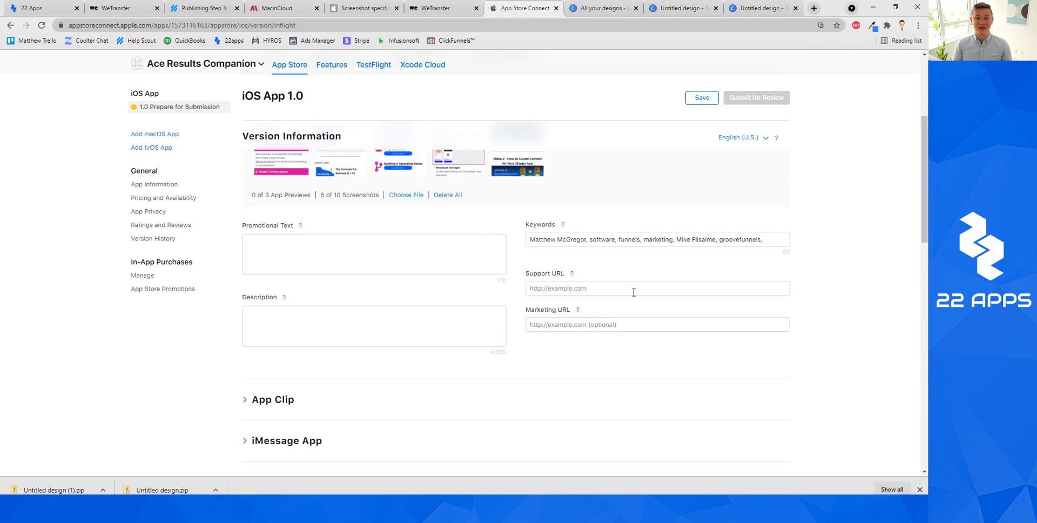
Enter 22apps.com/contact as the Support URL
{"action": "left_click", "coordinate": [633, 292]}
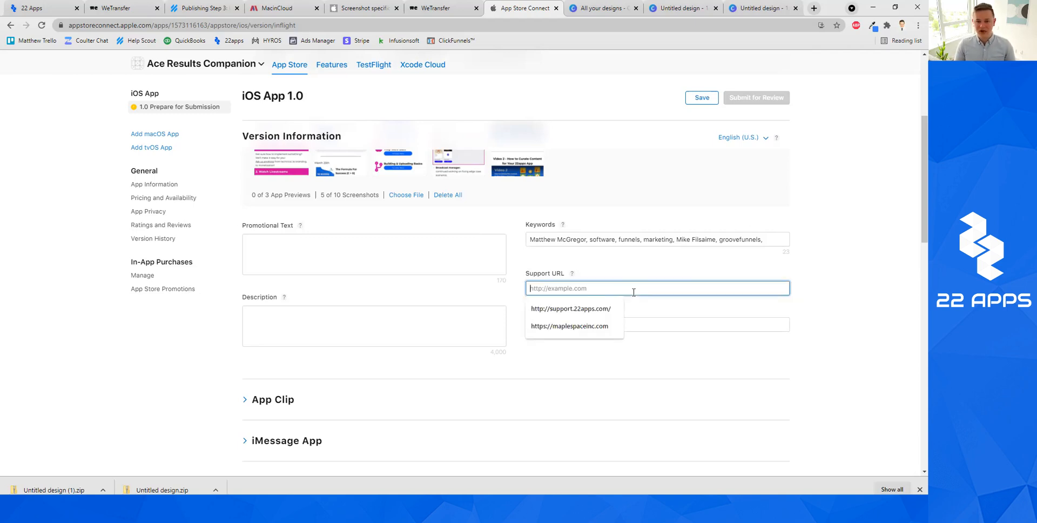
{"action": "type", "text": "22ap"}
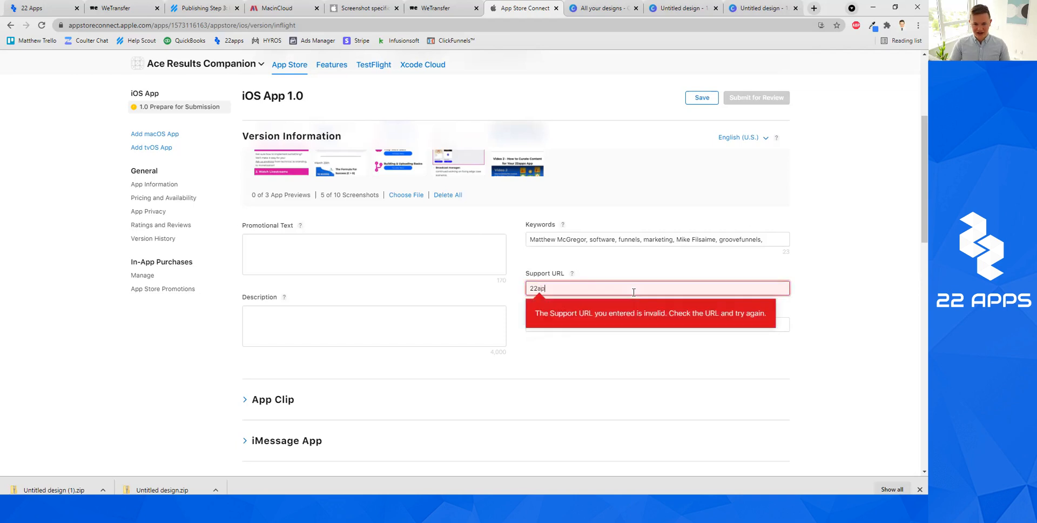
{"action": "type", "text": "ps.com/contact"}
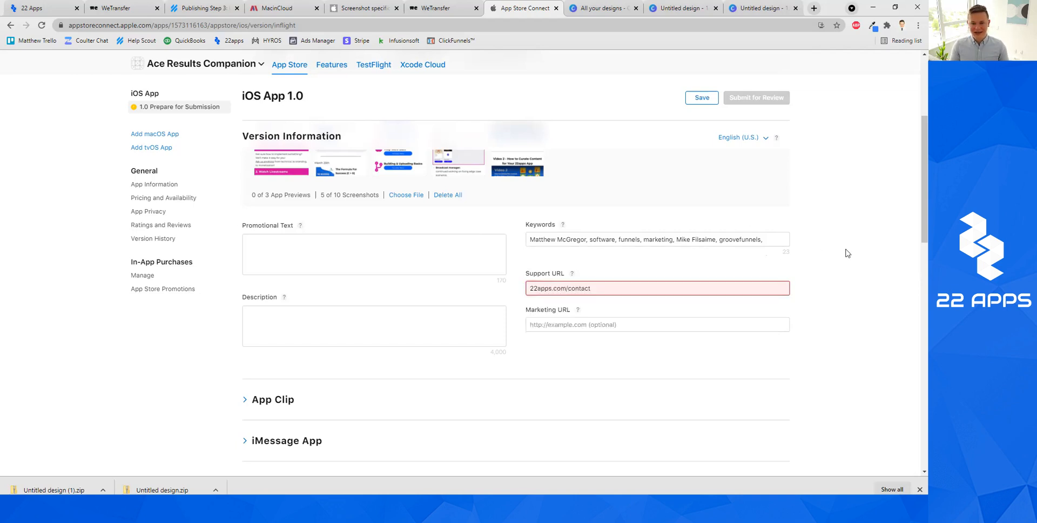
{"action": "left_click", "coordinate": [565, 286]}
{"action": "key", "text": "Home"}
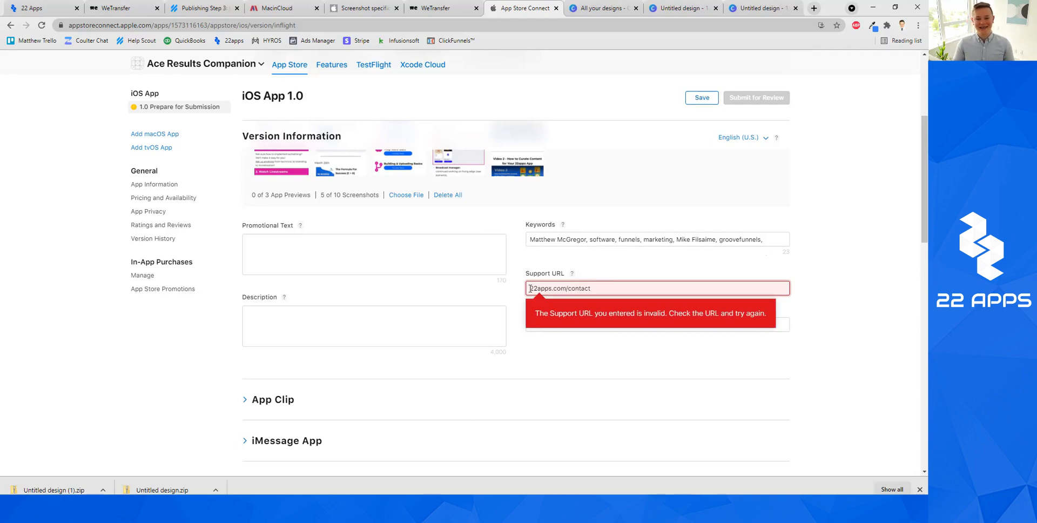
Enter the address 22apps.com/contact in a new browser tab without loading it and return to App Store Connect
{"action": "left_click", "coordinate": [814, 8]}
{"action": "type", "text": "22apps.com"}
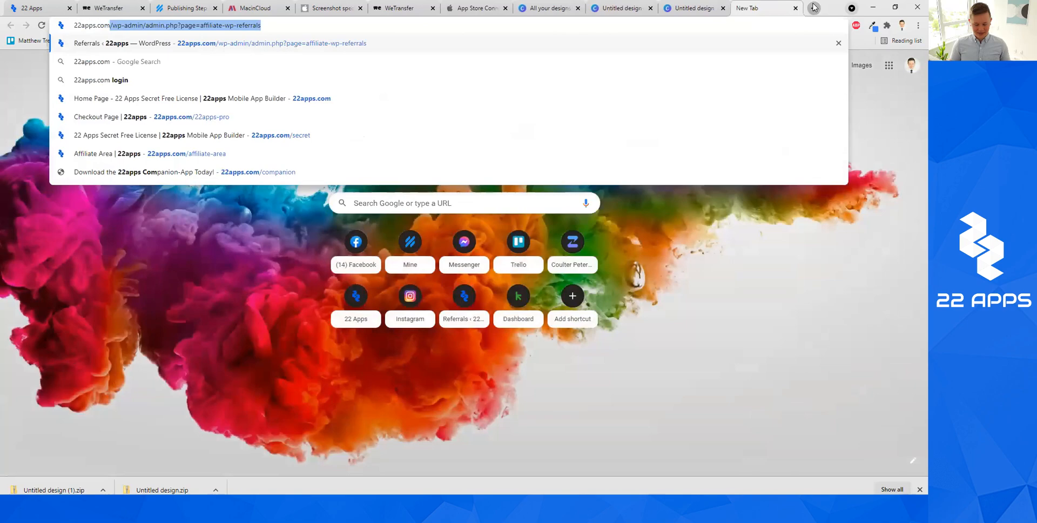
{"action": "type", "text": "/contact"}
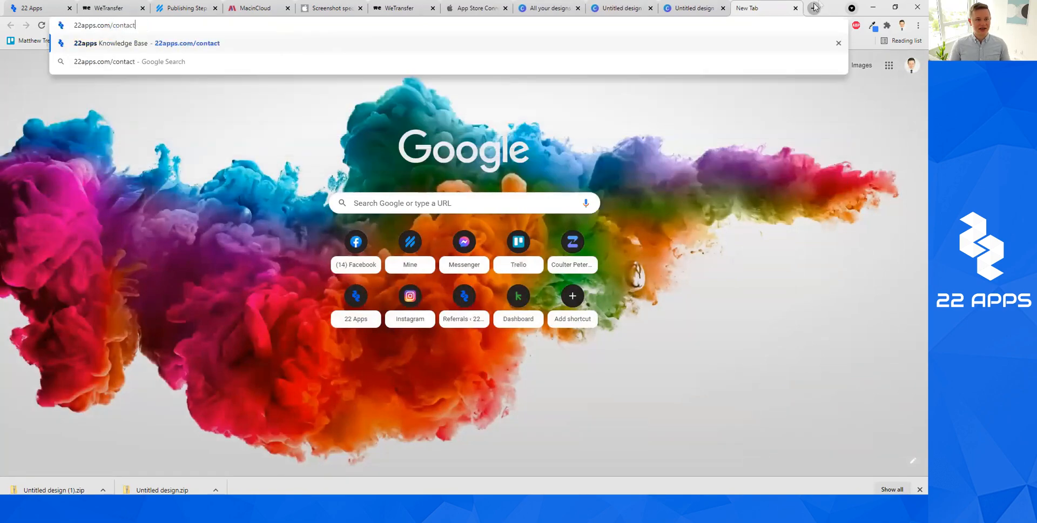
{"action": "key", "text": "ctrl+a"}
{"action": "key", "text": "ctrl+c"}
{"action": "left_click", "coordinate": [622, 6]}
{"action": "left_click", "coordinate": [553, 6]}
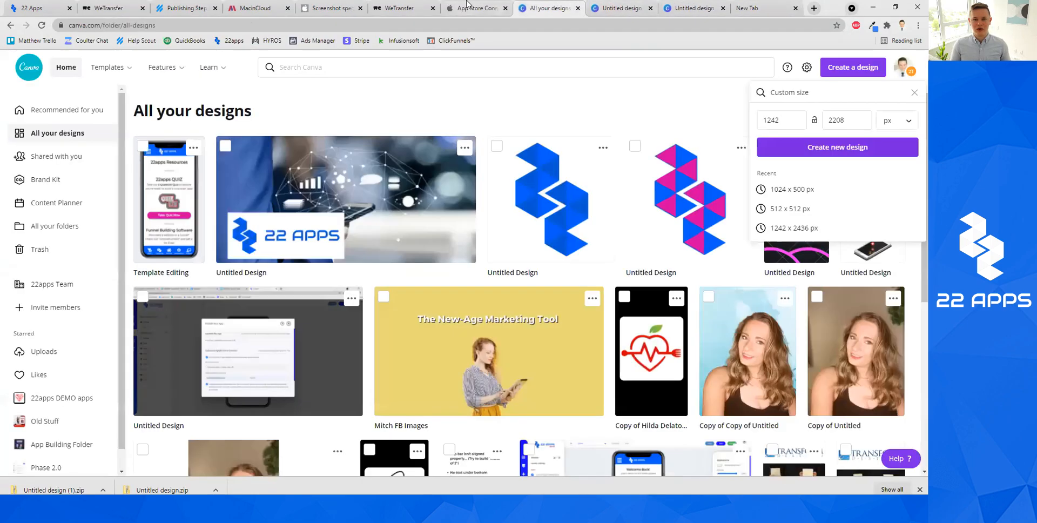
{"action": "left_click", "coordinate": [469, 7]}
{"action": "left_click", "coordinate": [636, 286]}
{"action": "key", "text": "ctrl+v"}
{"action": "key", "text": "Home"}
{"action": "type", "text": "https://"}
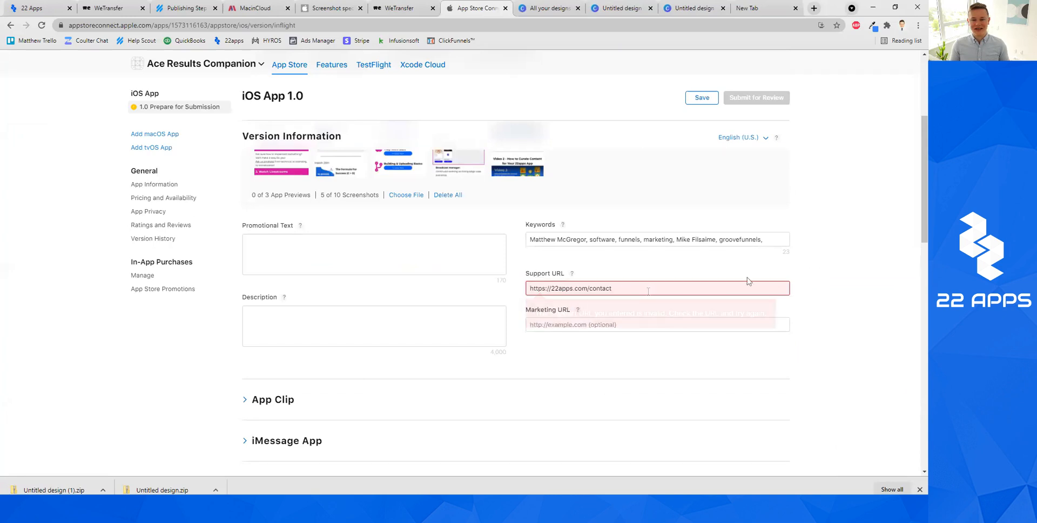
{"action": "left_click", "coordinate": [587, 288]}
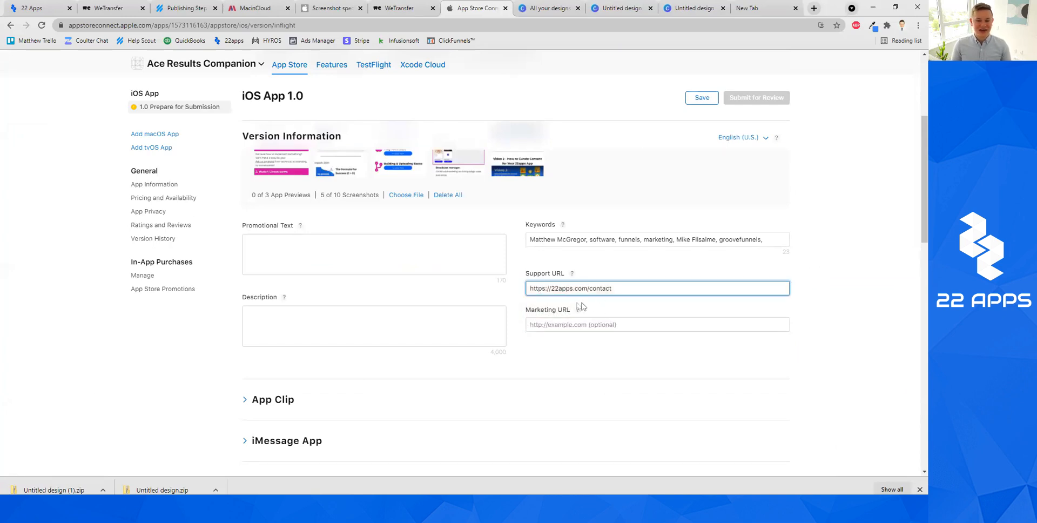
{"action": "left_click_drag", "start_coordinate": [533, 288], "coordinate": [549, 288]}
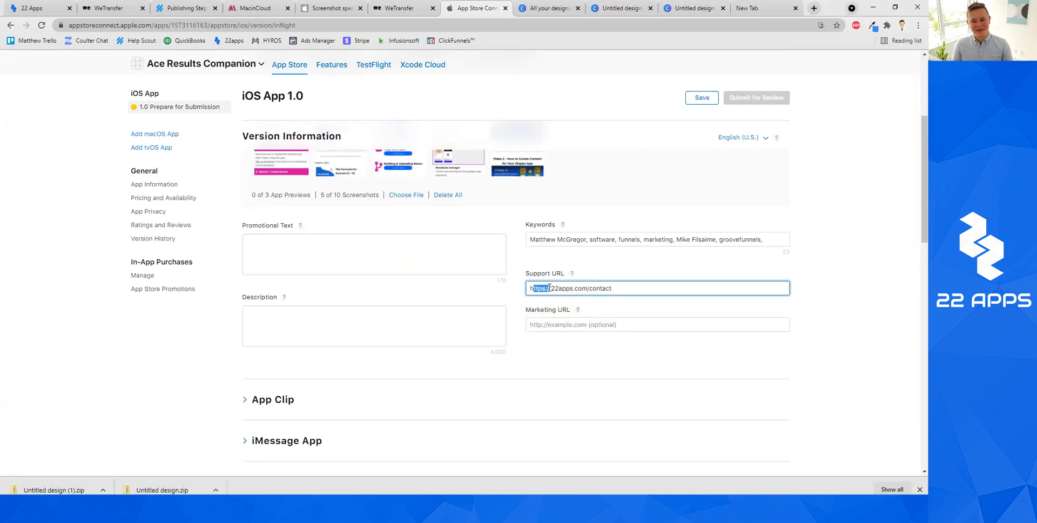
{"action": "left_click", "coordinate": [558, 288]}
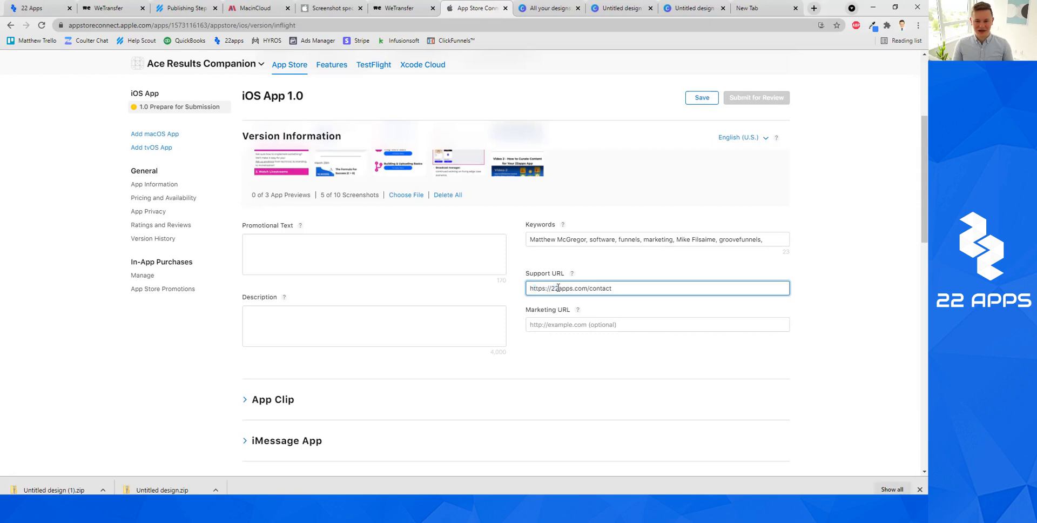
{"action": "triple_click", "coordinate": [669, 286]}
{"action": "key", "text": "ctrl+x"}
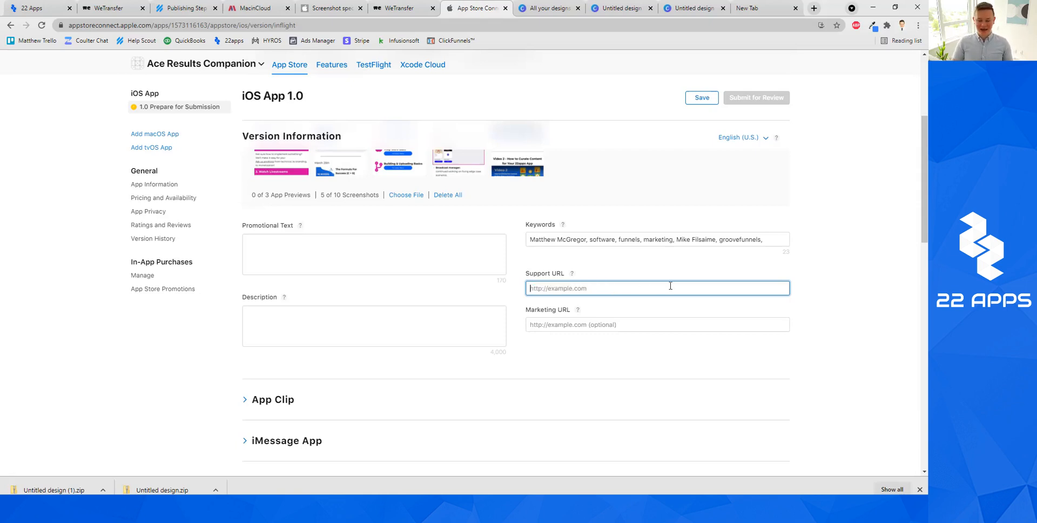
{"action": "key", "text": "ctrl+v"}
{"action": "type", "text": "support."}
{"action": "double_click", "coordinate": [620, 289]}
{"action": "key", "text": "BackSpace"}
{"action": "key", "text": "BackSpace"}
{"action": "left_click", "coordinate": [843, 276]}
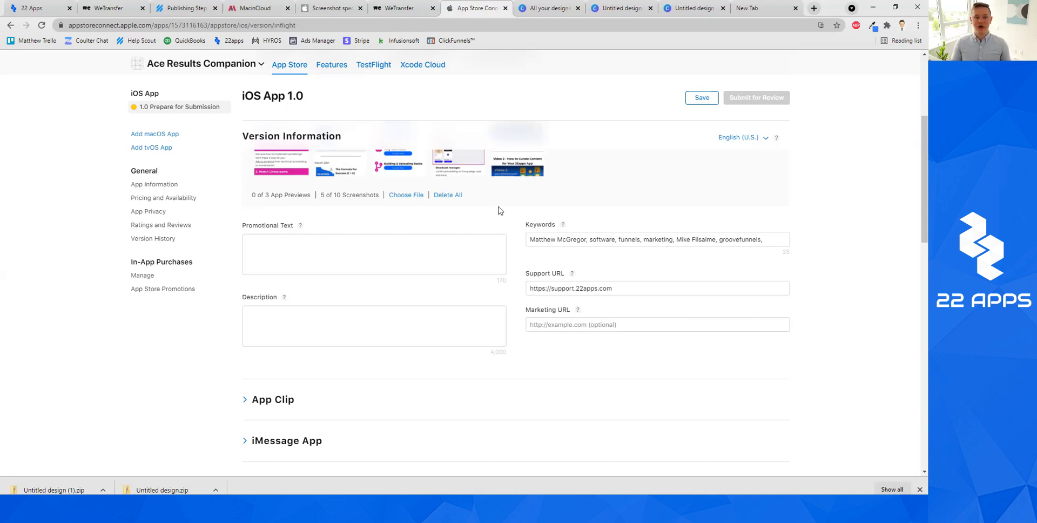
Switch to another Chrome profile and open Google Play Console through a Google search for google play console
{"action": "left_click", "coordinate": [902, 25]}
{"action": "left_click", "coordinate": [832, 217]}
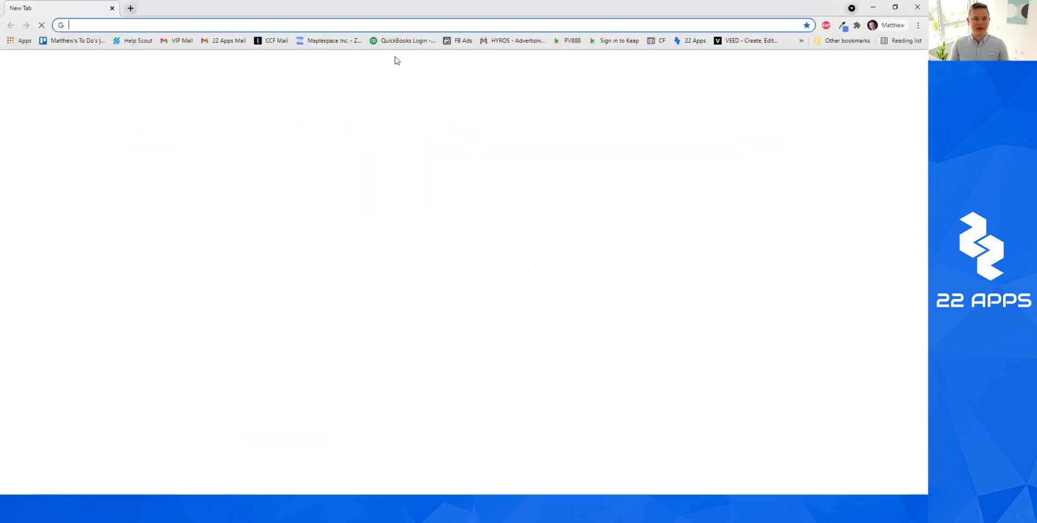
{"action": "type", "text": "google"}
{"action": "key", "text": "Return"}
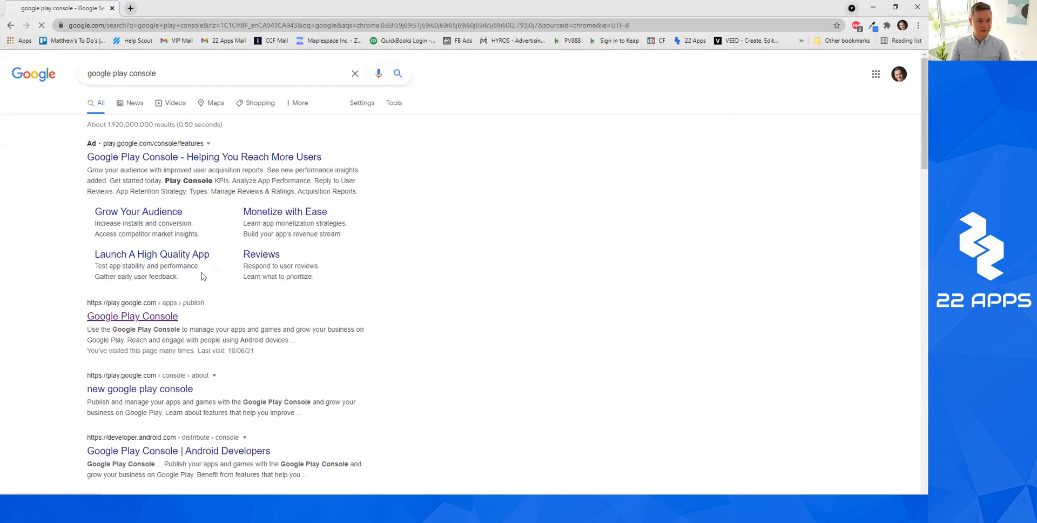
{"action": "left_click", "coordinate": [417, 323]}
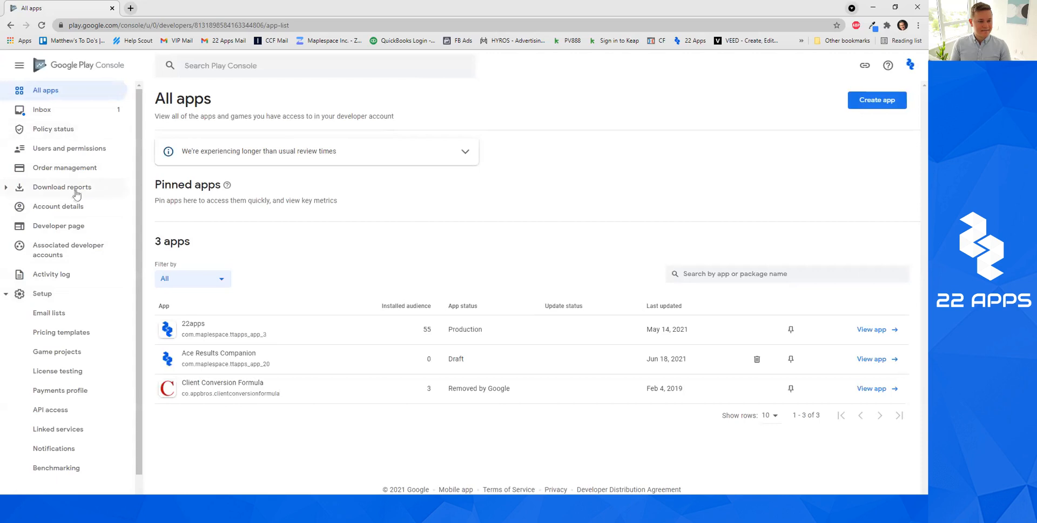
Open the Ace Results Companion app from the All apps list in Google Play Console
{"action": "scroll", "coordinate": [74, 230], "scroll_direction": "down", "scroll_amount": 1}
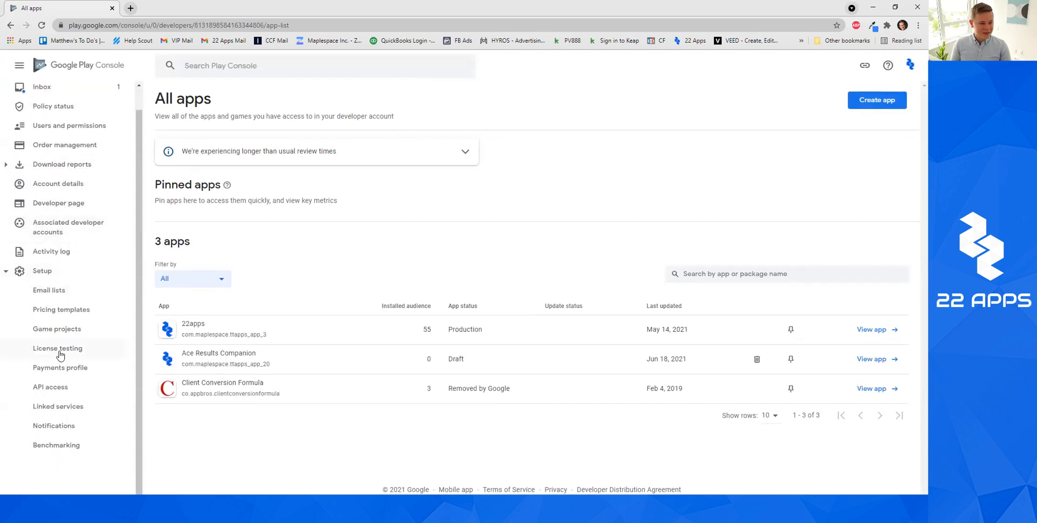
{"action": "scroll", "coordinate": [61, 355], "scroll_direction": "up", "scroll_amount": 1}
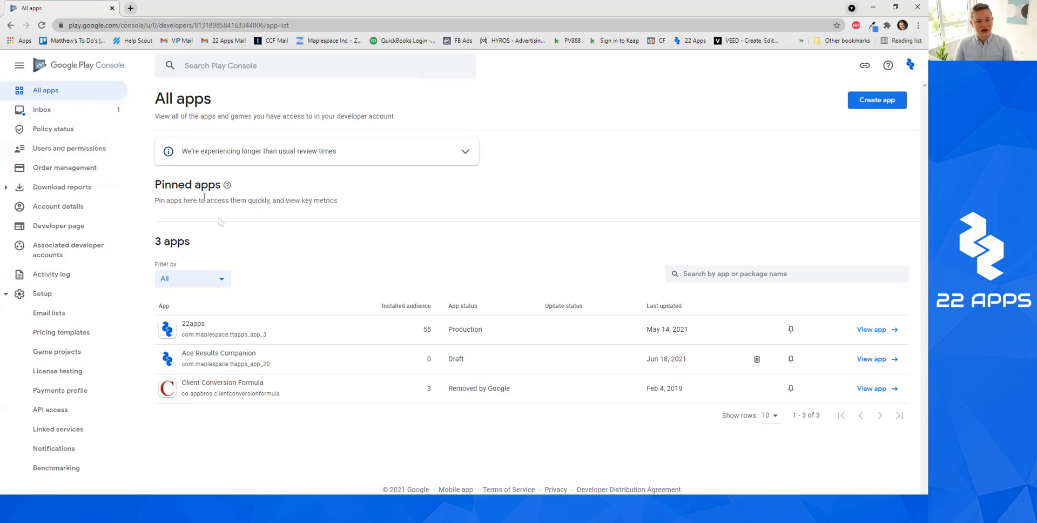
{"action": "left_click", "coordinate": [226, 357]}
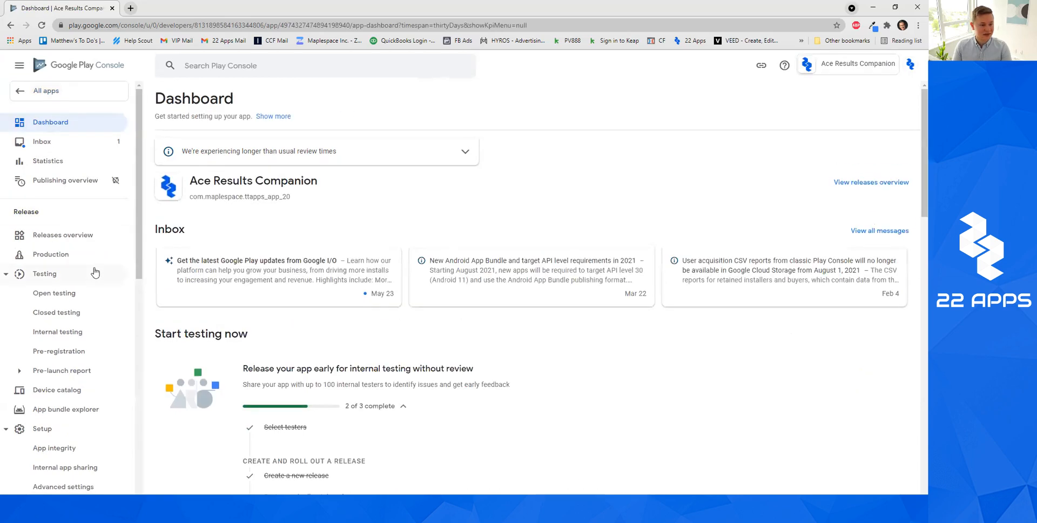
Open the app's main store listing and examine its short description, full description and graphics, then return to App Store Connect
{"action": "scroll", "coordinate": [71, 162], "scroll_direction": "down", "scroll_amount": 5}
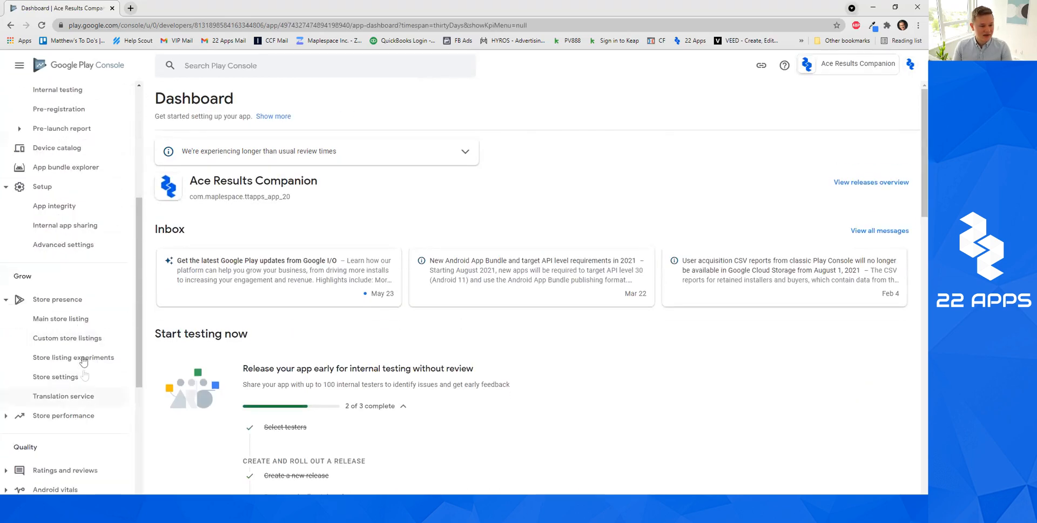
{"action": "scroll", "coordinate": [84, 363], "scroll_direction": "up", "scroll_amount": 5}
{"action": "scroll", "coordinate": [81, 356], "scroll_direction": "down", "scroll_amount": 7}
{"action": "left_click", "coordinate": [70, 210]}
{"action": "left_click", "coordinate": [69, 205]}
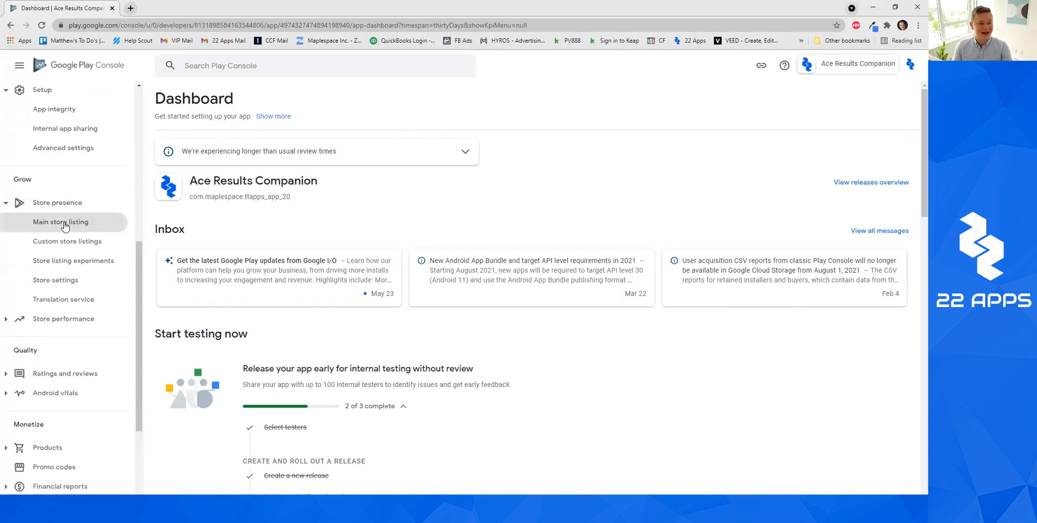
{"action": "left_click", "coordinate": [65, 225]}
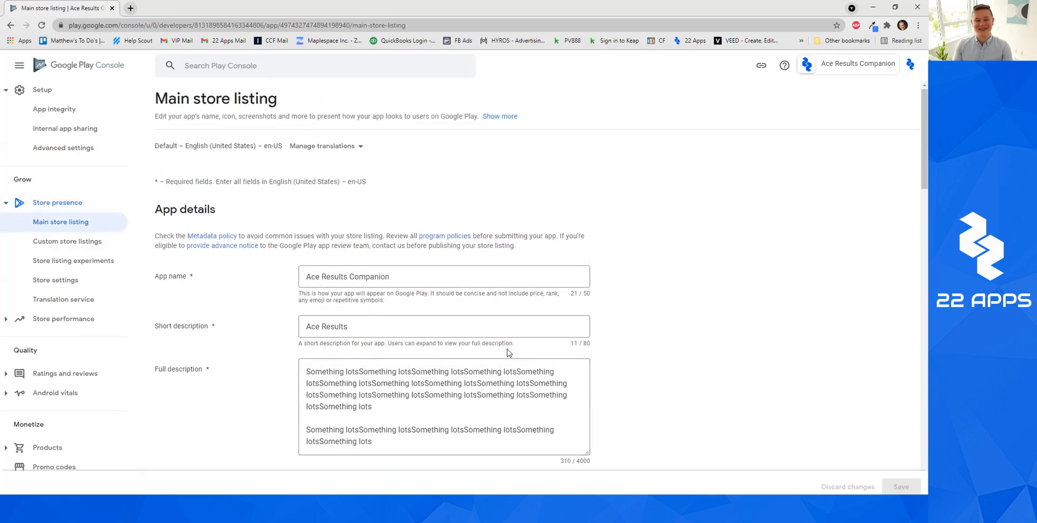
{"action": "scroll", "coordinate": [540, 355], "scroll_direction": "down", "scroll_amount": 3}
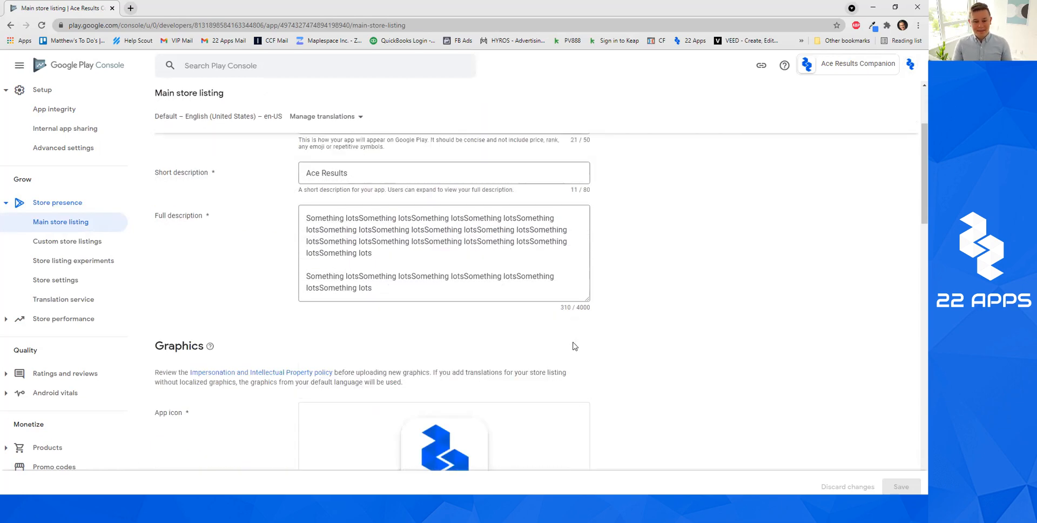
{"action": "scroll", "coordinate": [574, 346], "scroll_direction": "down", "scroll_amount": 9}
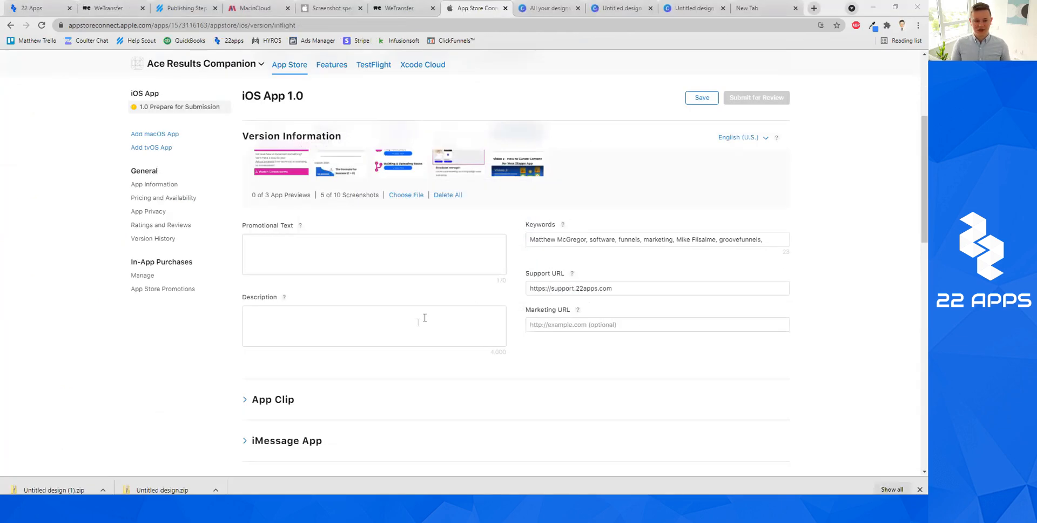
Paste the copied "Something lots" placeholder text into the version's Description and check the help for Promotional Text
{"action": "left_click", "coordinate": [410, 329]}
{"action": "key", "text": "ctrl+v"}
{"action": "left_click", "coordinate": [388, 262]}
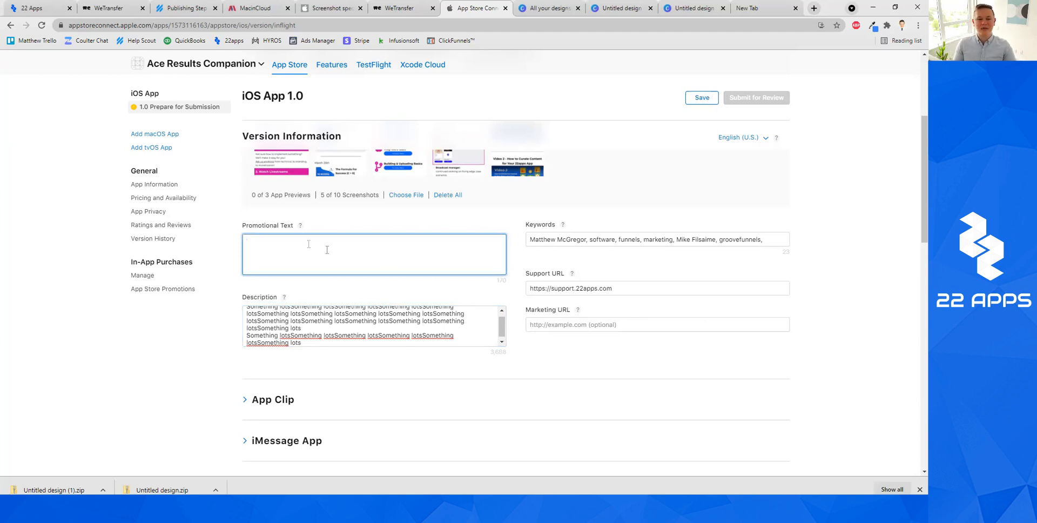
{"action": "left_click", "coordinate": [300, 227]}
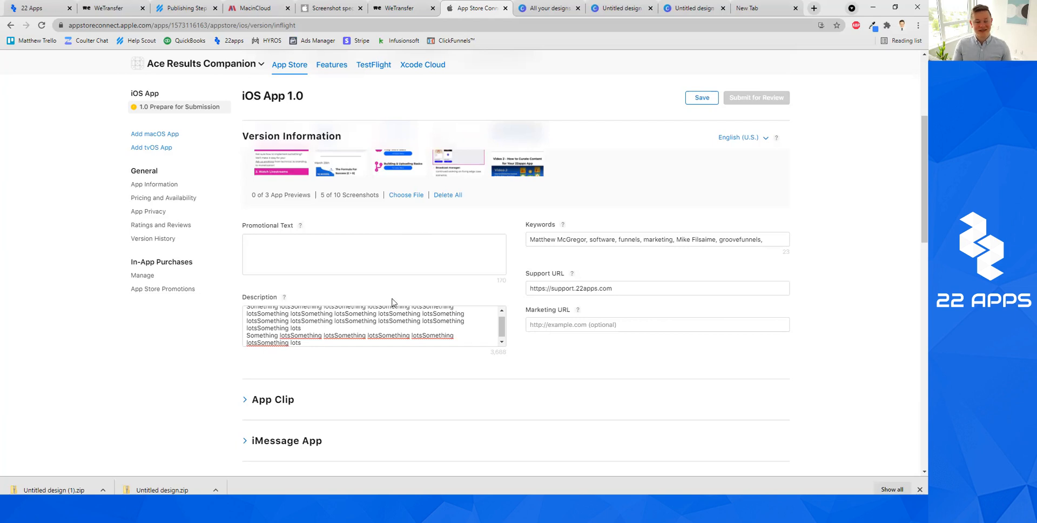
{"action": "left_click", "coordinate": [372, 322]}
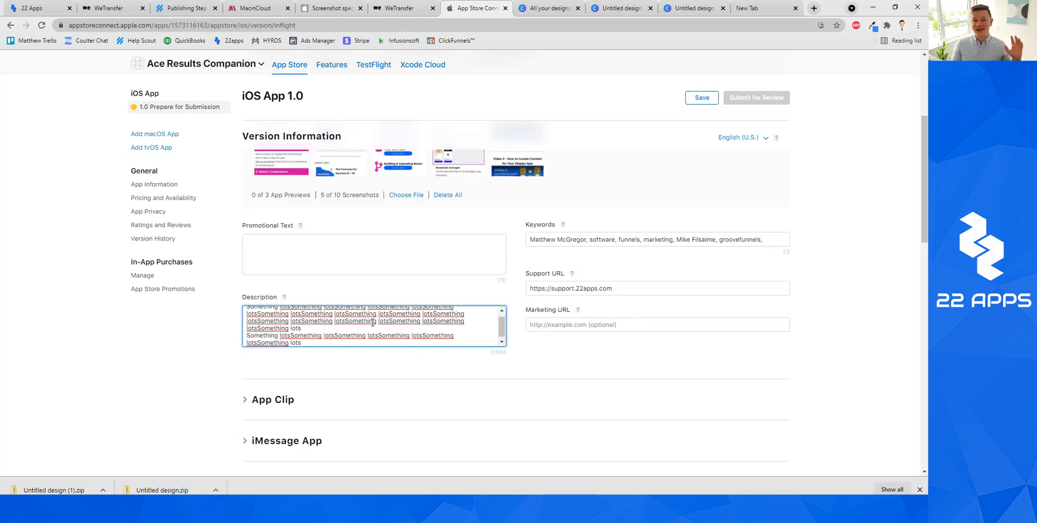
Enter the Promotional Text "Brand new release of the Ace Results Companion! Download it now for all-new content!"
{"action": "left_click", "coordinate": [364, 252]}
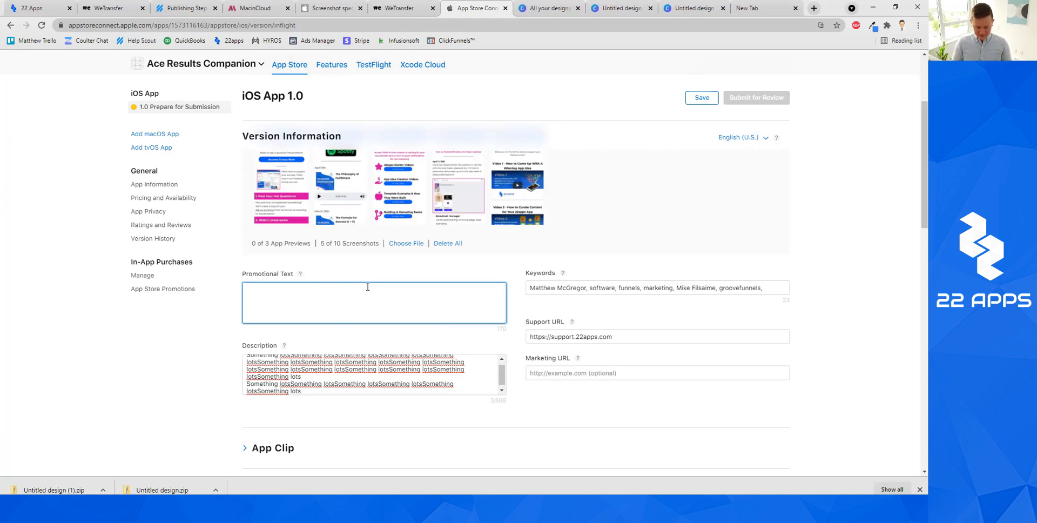
{"action": "type", "text": "Brand new release of the Ace Results Companion"}
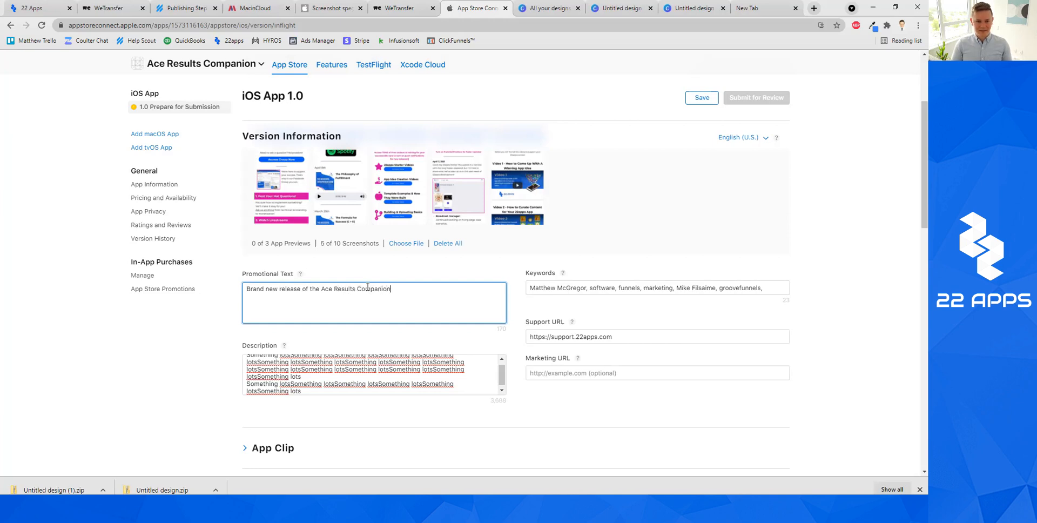
{"action": "key", "text": "BackSpace"}
{"action": "key", "text": "BackSpace"}
{"action": "key", "text": "BackSpace"}
{"action": "key", "text": "BackSpace"}
{"action": "key", "text": "BackSpace"}
{"action": "key", "text": "BackSpace"}
{"action": "key", "text": "BackSpace"}
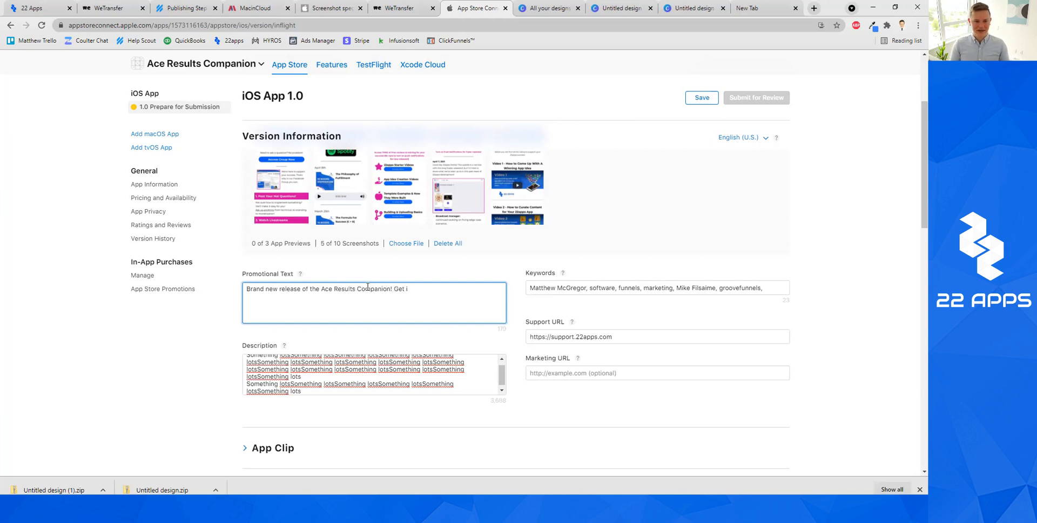
{"action": "type", "text": "Download i"}
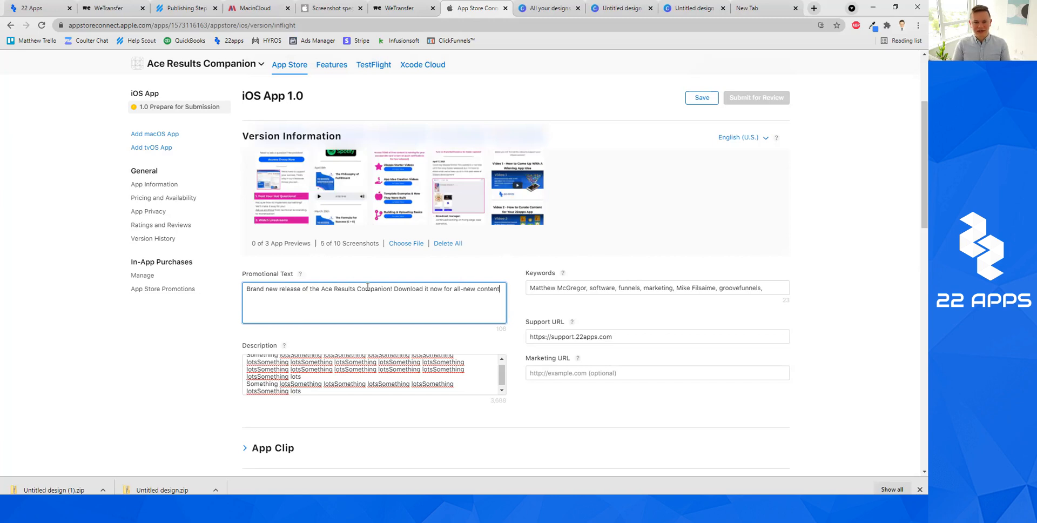
{"action": "key", "text": "ctrl+a"}
{"action": "key", "text": "ctrl+c"}
{"action": "key", "text": "BackSpace"}
{"action": "key", "text": "ctrl+v"}
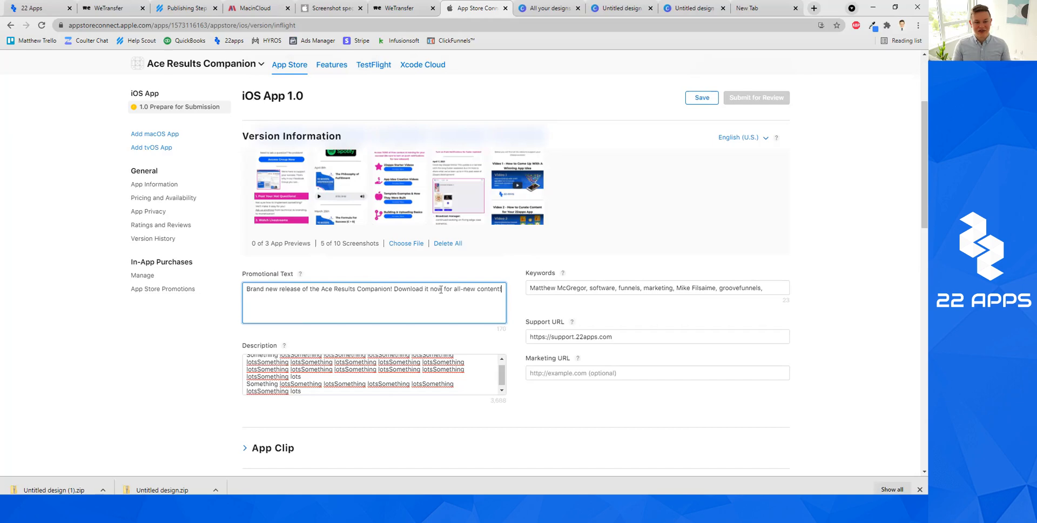
{"action": "left_click", "coordinate": [872, 263]}
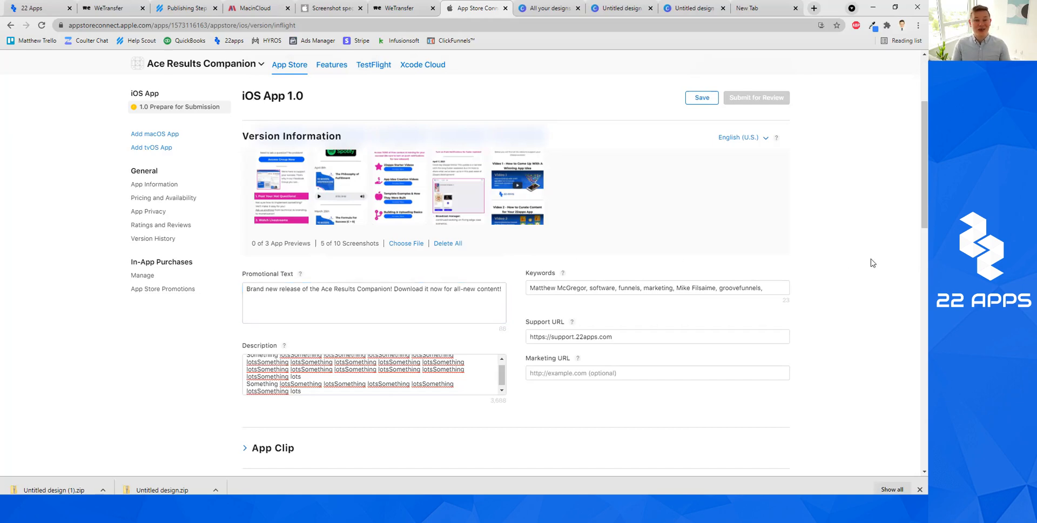
Save the iOS App 1.0 version information and try to submit it for review
{"action": "scroll", "coordinate": [818, 307], "scroll_direction": "down", "scroll_amount": 2}
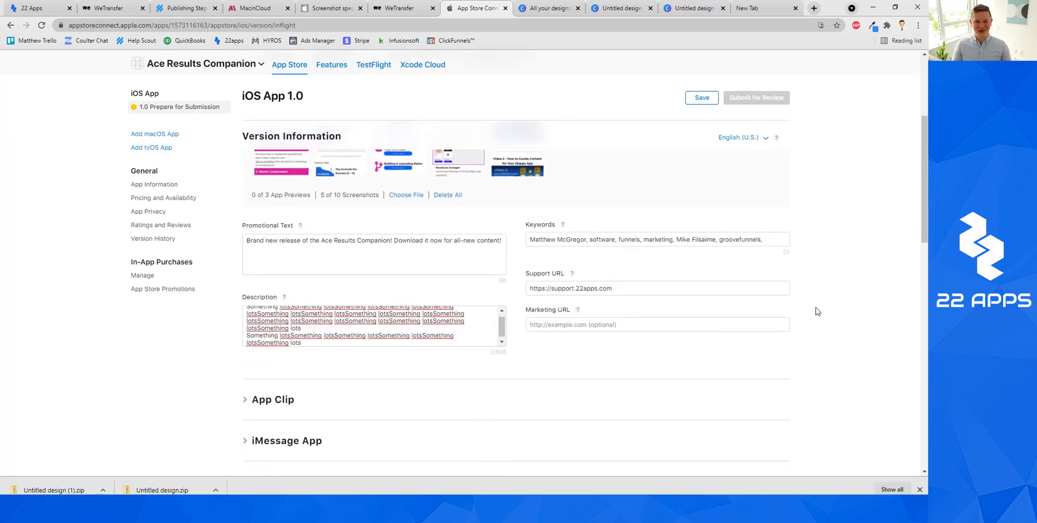
{"action": "scroll", "coordinate": [717, 116], "scroll_direction": "up", "scroll_amount": 5}
{"action": "left_click", "coordinate": [701, 143]}
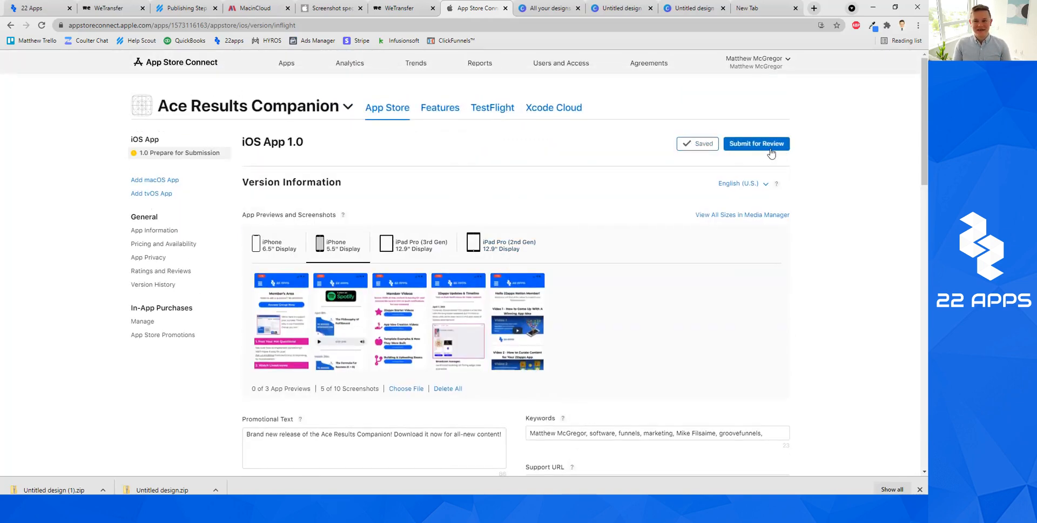
{"action": "left_click", "coordinate": [754, 144]}
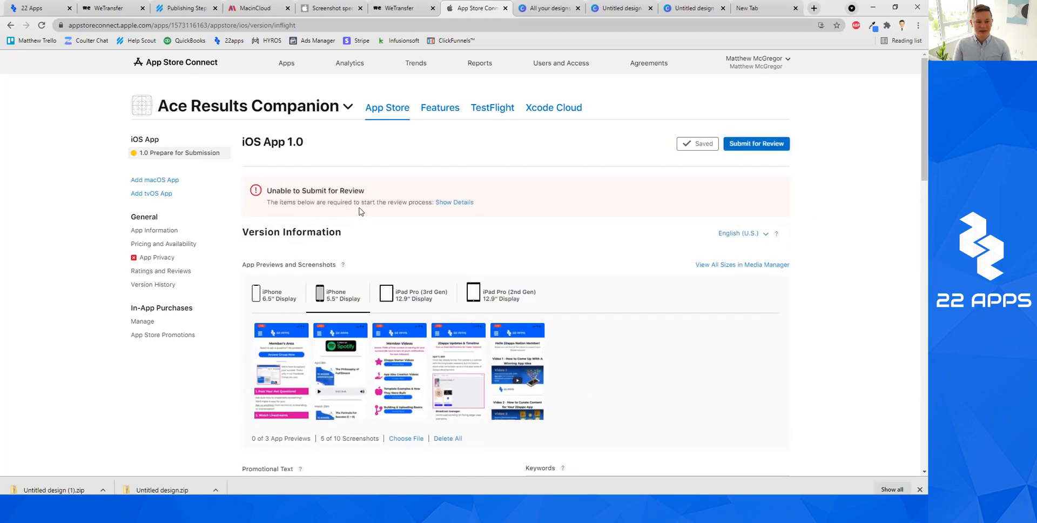
Expand the details of the failed submission and read the list of items required for review
{"action": "left_click", "coordinate": [455, 202]}
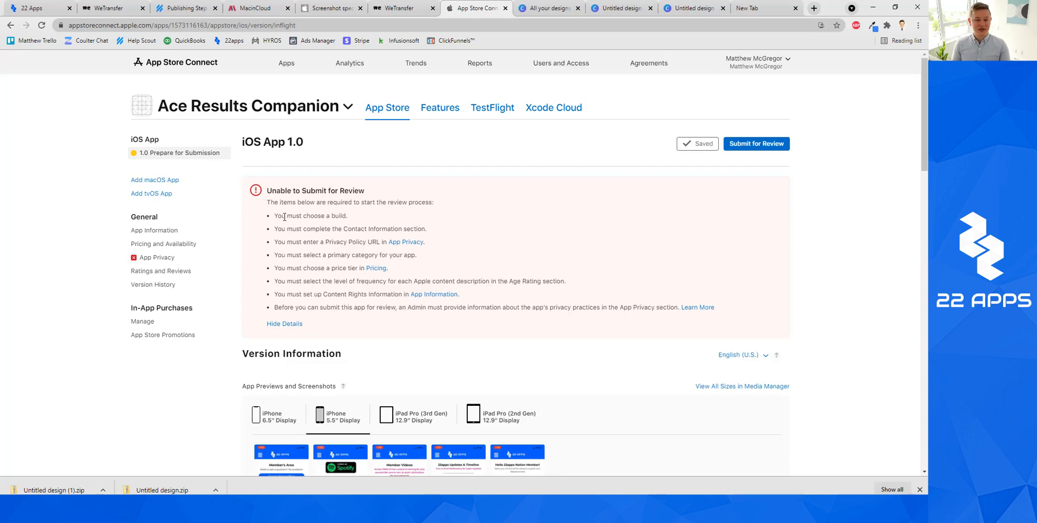
{"action": "left_click", "coordinate": [292, 325]}
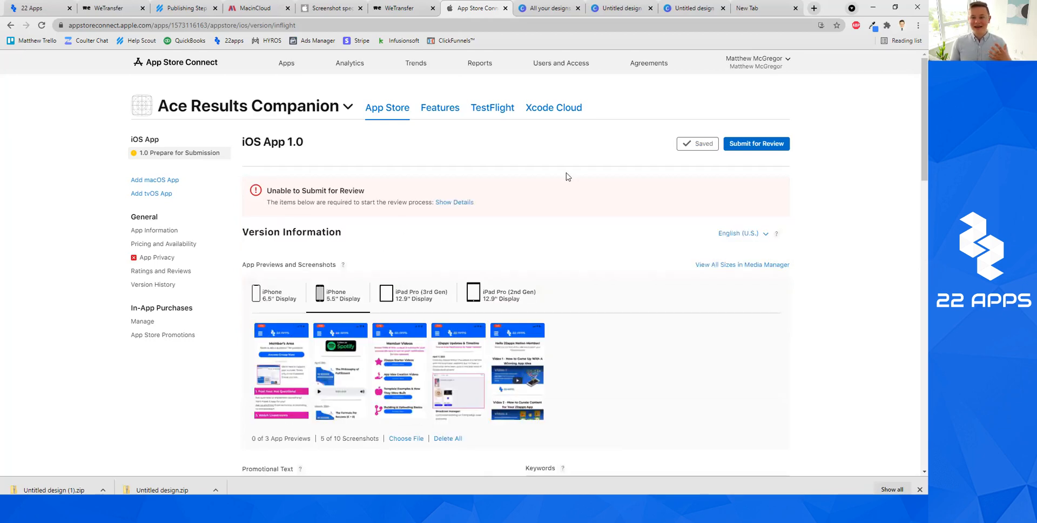
{"action": "left_click", "coordinate": [459, 203]}
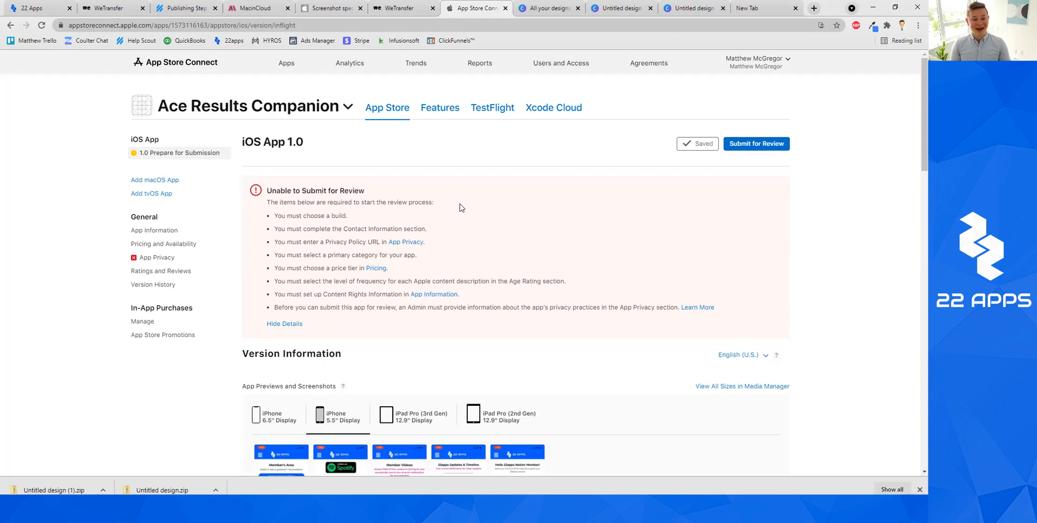
View the App Privacy page, then open the export compliance questions for build 1.0.68 in TestFlight
{"action": "left_click", "coordinate": [169, 260]}
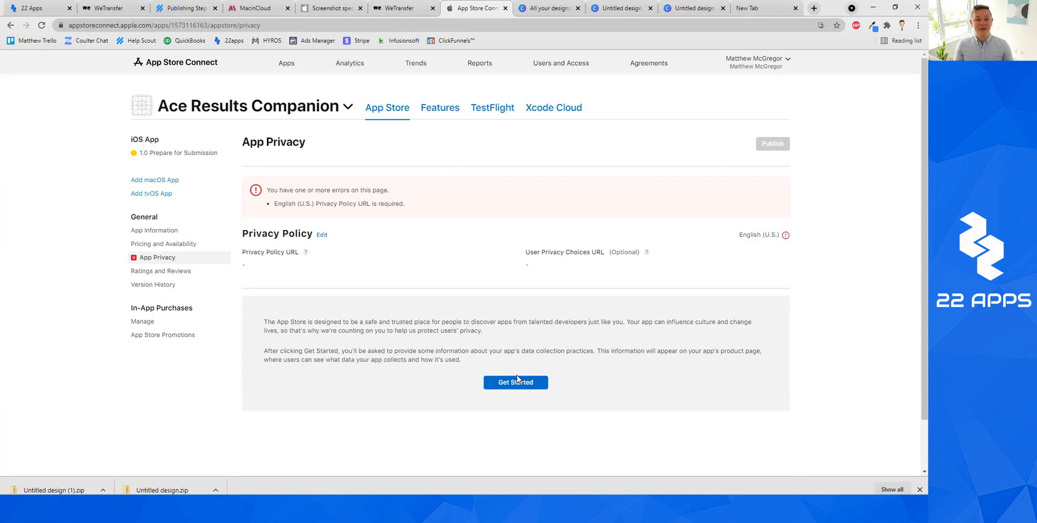
{"action": "left_click", "coordinate": [485, 110]}
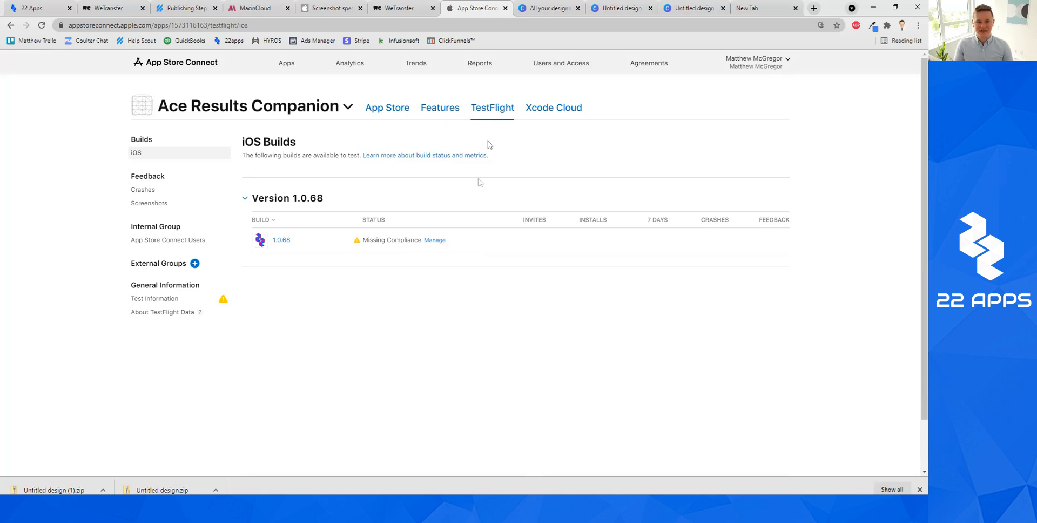
{"action": "left_click", "coordinate": [434, 240]}
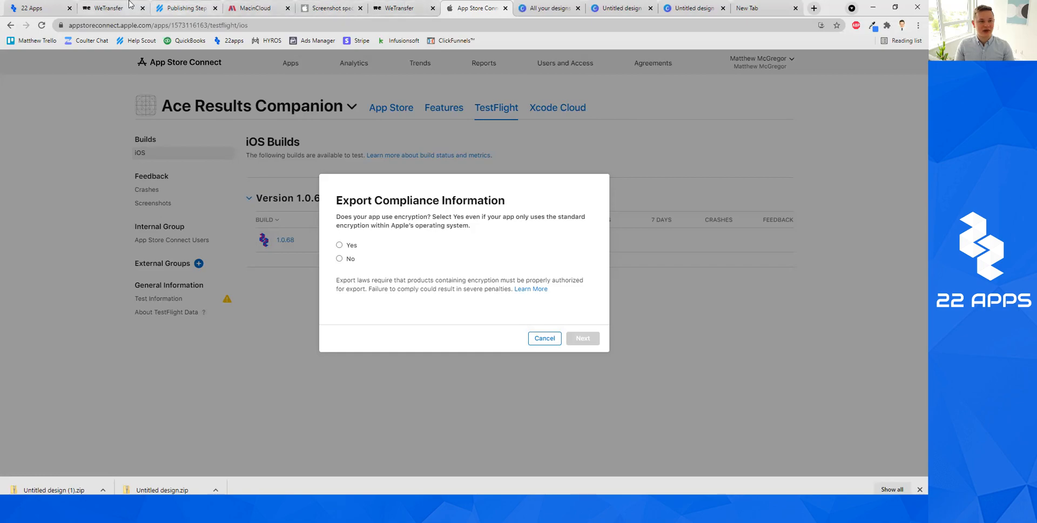
Open the Publishing Step 3 help article on uploading to Apple and Google through the 22 Apps Start Here onboarding page
{"action": "left_click", "coordinate": [21, 5]}
{"action": "left_click", "coordinate": [108, 7]}
{"action": "left_click", "coordinate": [183, 8]}
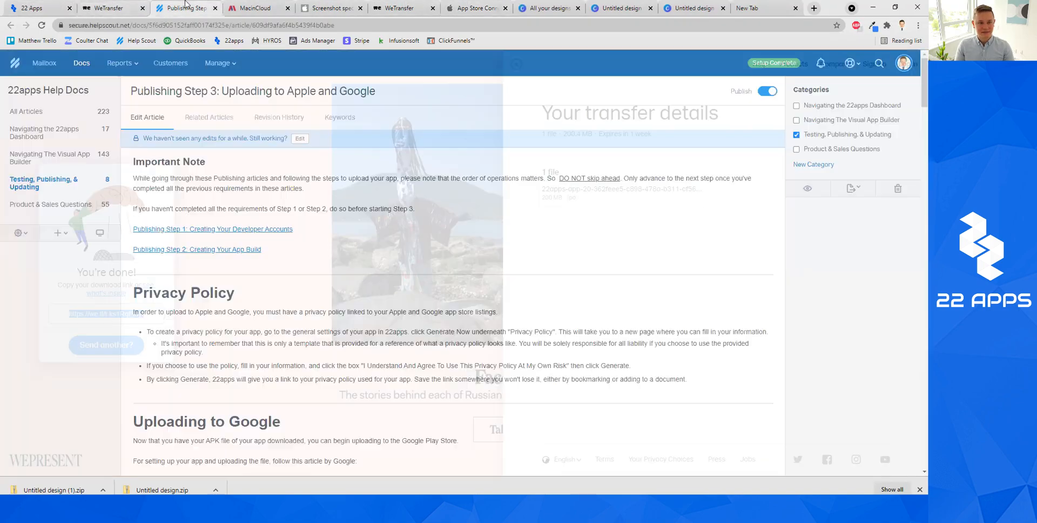
{"action": "left_click", "coordinate": [330, 8]}
{"action": "left_click", "coordinate": [397, 5]}
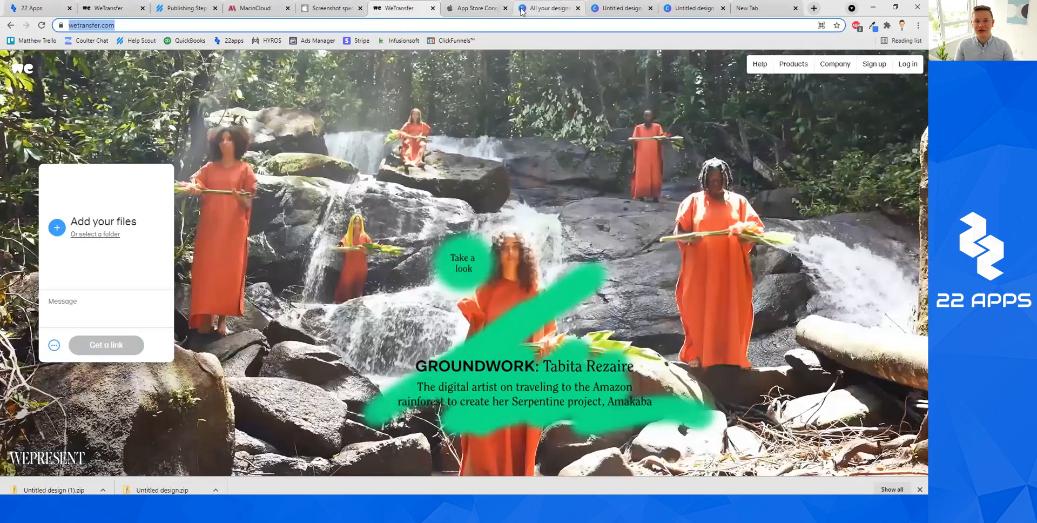
{"action": "left_click", "coordinate": [19, 6]}
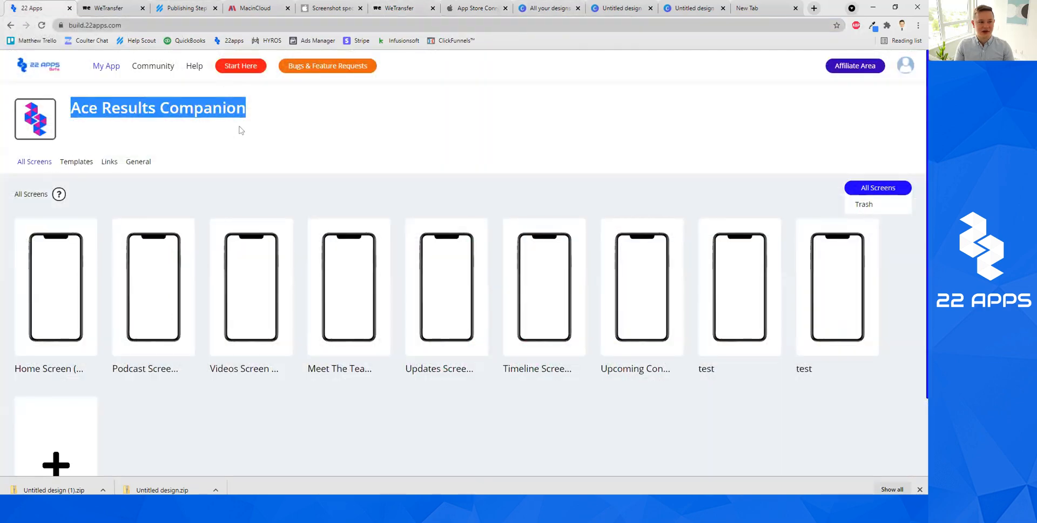
{"action": "left_click", "coordinate": [240, 65]}
{"action": "scroll", "coordinate": [332, 295], "scroll_direction": "down", "scroll_amount": 12}
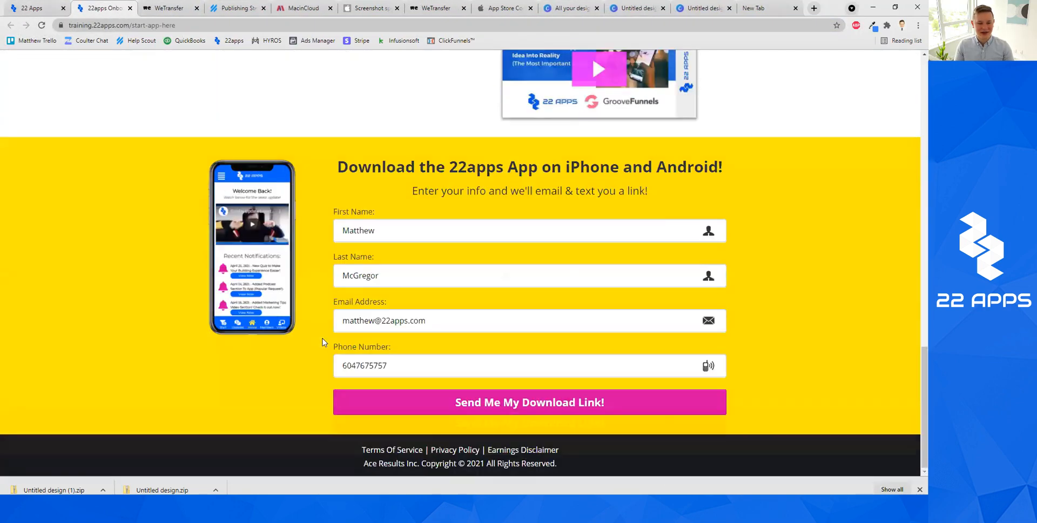
{"action": "scroll", "coordinate": [332, 295], "scroll_direction": "up", "scroll_amount": 5}
{"action": "left_click", "coordinate": [327, 241]}
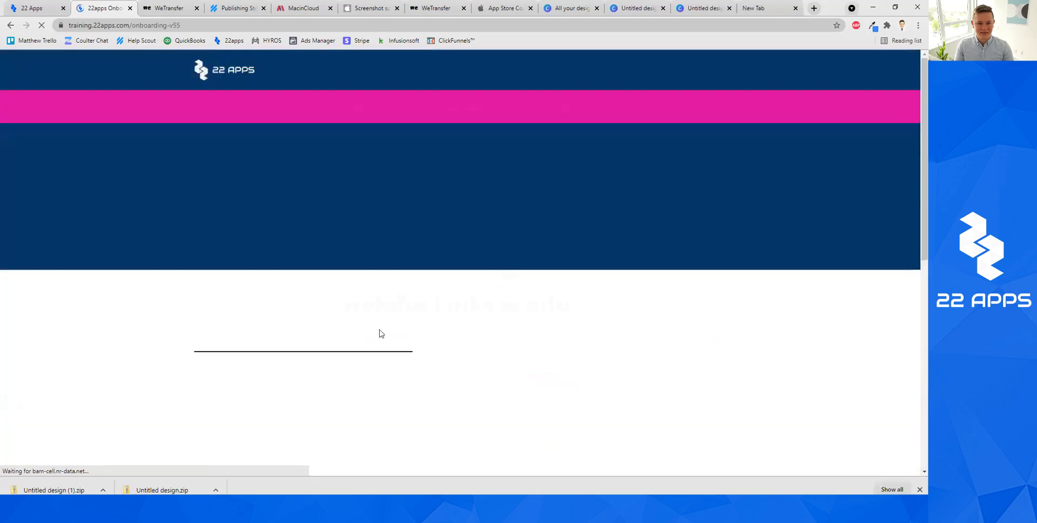
{"action": "scroll", "coordinate": [383, 302], "scroll_direction": "down", "scroll_amount": 10}
{"action": "left_click", "coordinate": [393, 261]}
Find the article's Export Compliance Information section and examine the recommended answers to both questions
{"action": "scroll", "coordinate": [599, 254], "scroll_direction": "down", "scroll_amount": 10}
{"action": "scroll", "coordinate": [608, 267], "scroll_direction": "down", "scroll_amount": 15}
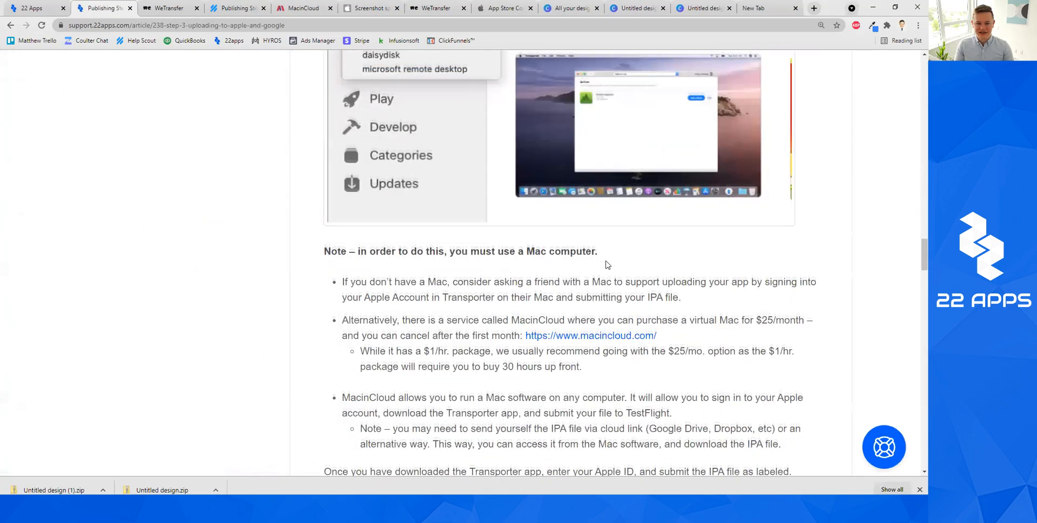
{"action": "scroll", "coordinate": [605, 258], "scroll_direction": "down", "scroll_amount": 8}
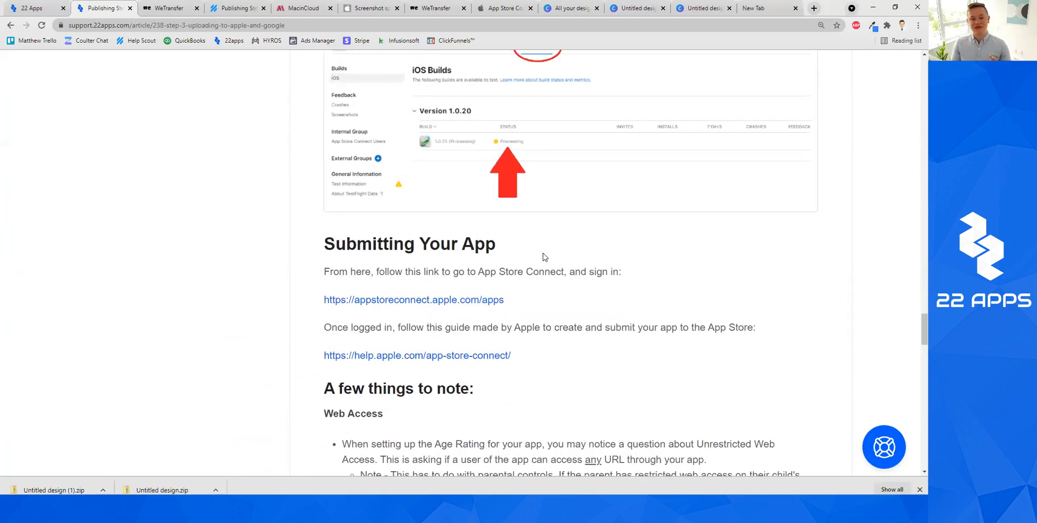
{"action": "scroll", "coordinate": [542, 251], "scroll_direction": "down", "scroll_amount": 3}
{"action": "scroll", "coordinate": [540, 248], "scroll_direction": "down", "scroll_amount": 7}
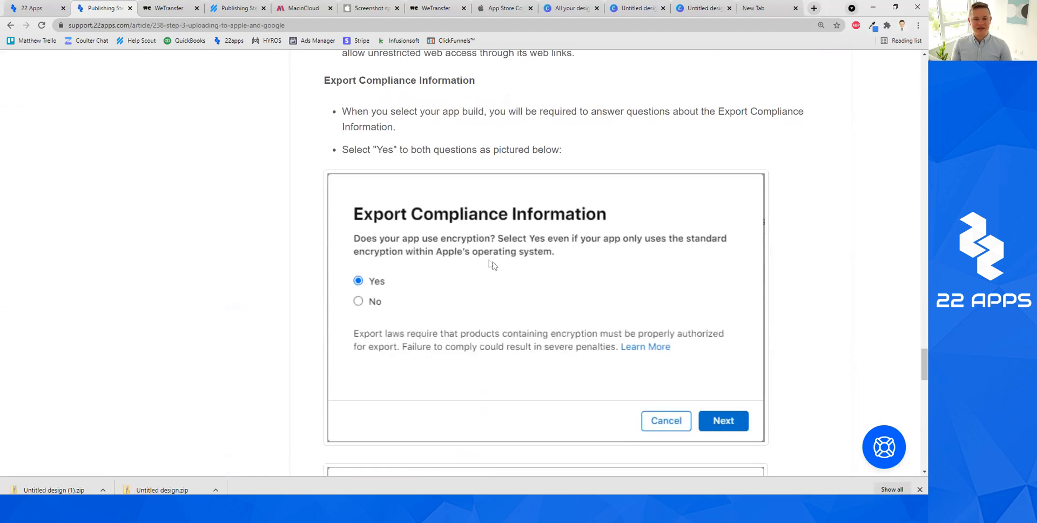
{"action": "scroll", "coordinate": [493, 265], "scroll_direction": "up", "scroll_amount": 1}
{"action": "scroll", "coordinate": [486, 261], "scroll_direction": "down", "scroll_amount": 1}
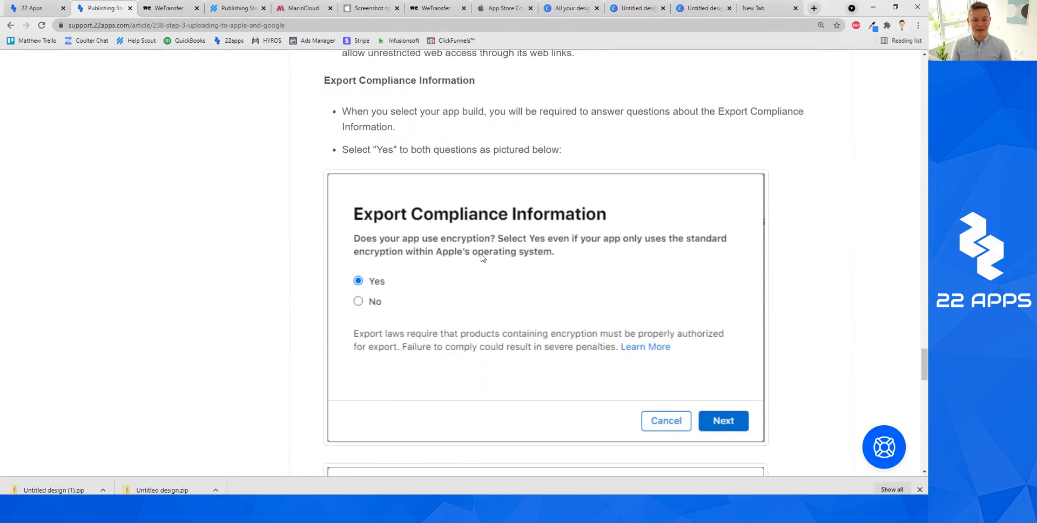
{"action": "scroll", "coordinate": [482, 258], "scroll_direction": "down", "scroll_amount": 4}
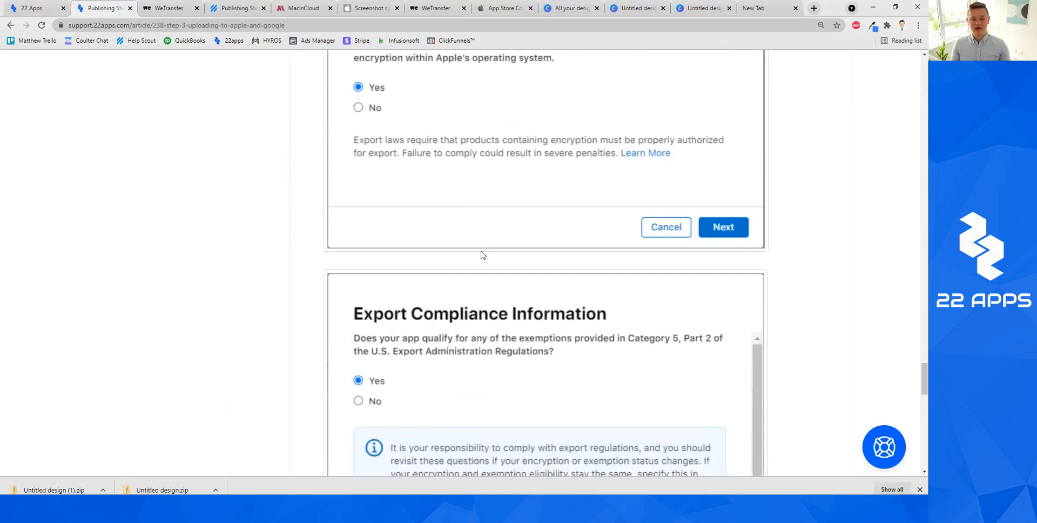
{"action": "scroll", "coordinate": [482, 254], "scroll_direction": "down", "scroll_amount": 2}
{"action": "scroll", "coordinate": [482, 255], "scroll_direction": "down", "scroll_amount": 4}
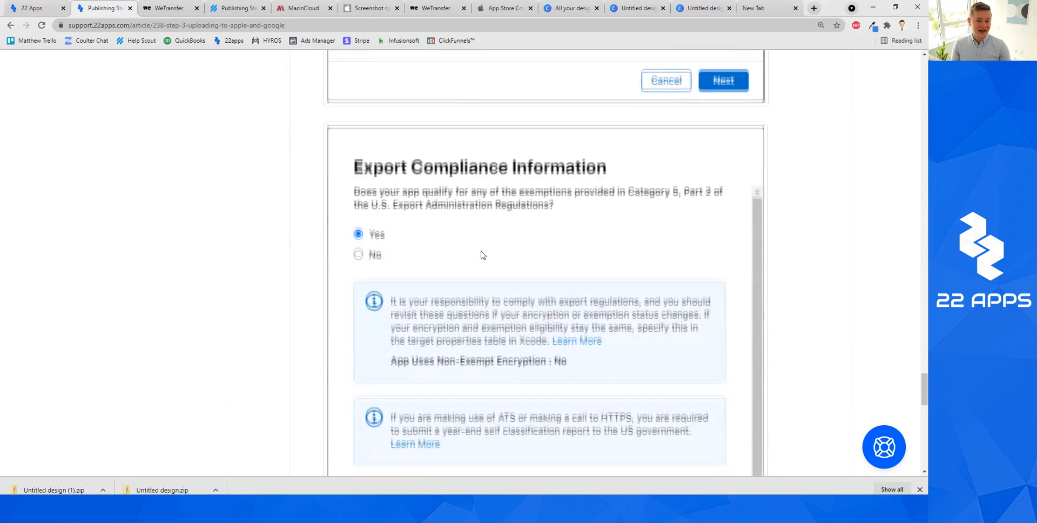
{"action": "scroll", "coordinate": [482, 255], "scroll_direction": "down", "scroll_amount": 4}
{"action": "scroll", "coordinate": [485, 260], "scroll_direction": "up", "scroll_amount": 8}
{"action": "scroll", "coordinate": [486, 261], "scroll_direction": "up", "scroll_amount": 3}
{"action": "scroll", "coordinate": [488, 261], "scroll_direction": "down", "scroll_amount": 2}
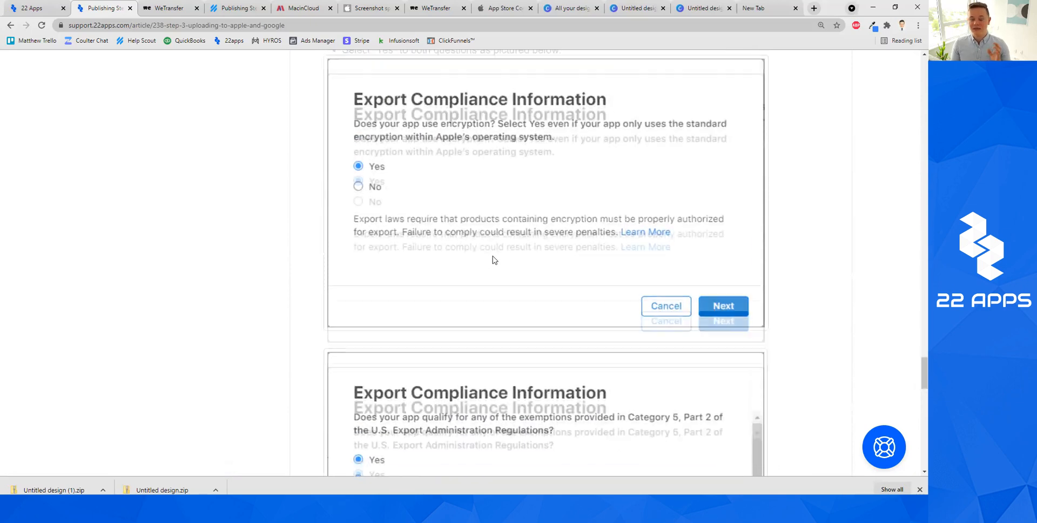
{"action": "scroll", "coordinate": [496, 256], "scroll_direction": "up", "scroll_amount": 1}
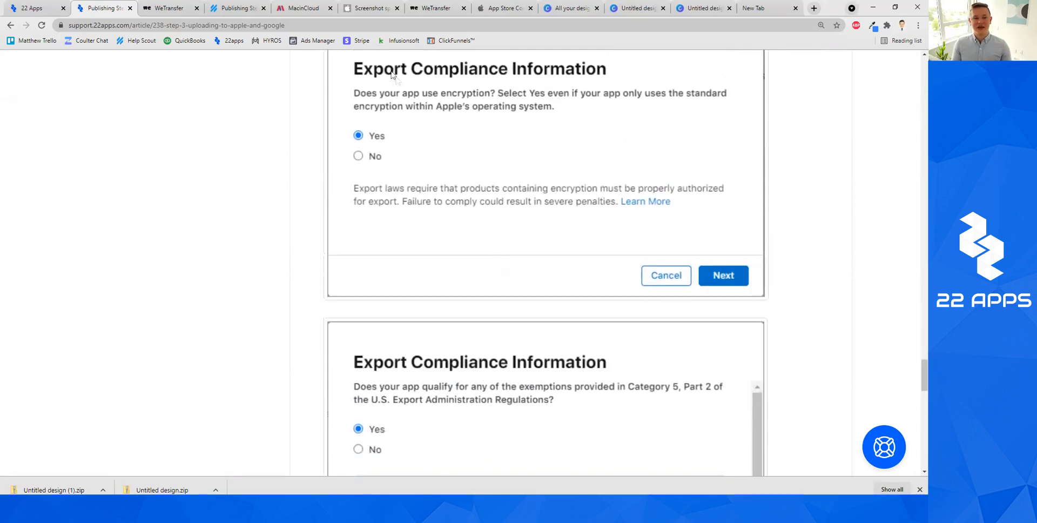
{"action": "scroll", "coordinate": [395, 79], "scroll_direction": "up", "scroll_amount": 1}
{"action": "scroll", "coordinate": [376, 190], "scroll_direction": "down", "scroll_amount": 2}
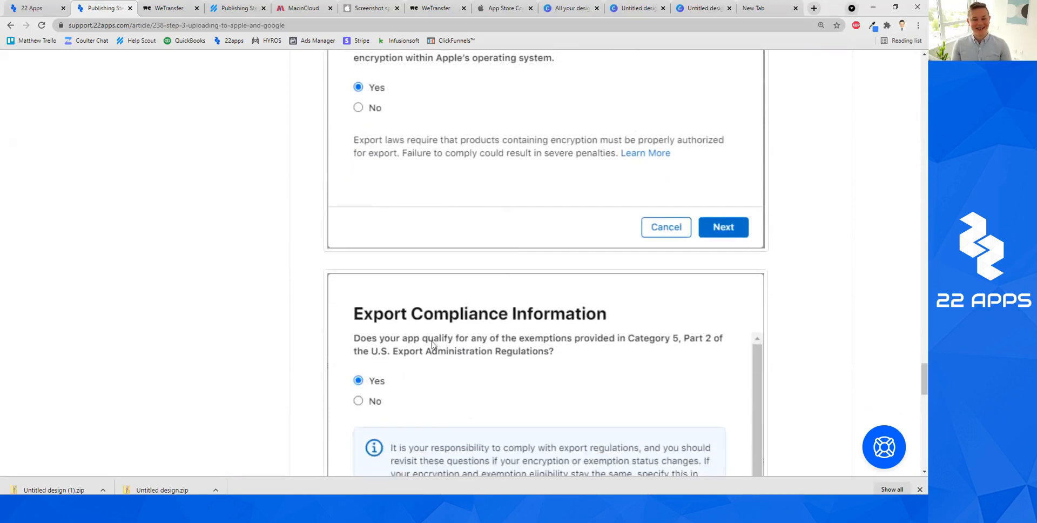
Answer Yes to both export compliance questions for build 1.0.68 in App Store Connect and start internal testing
{"action": "left_click", "coordinate": [644, 8]}
{"action": "left_click", "coordinate": [694, 7]}
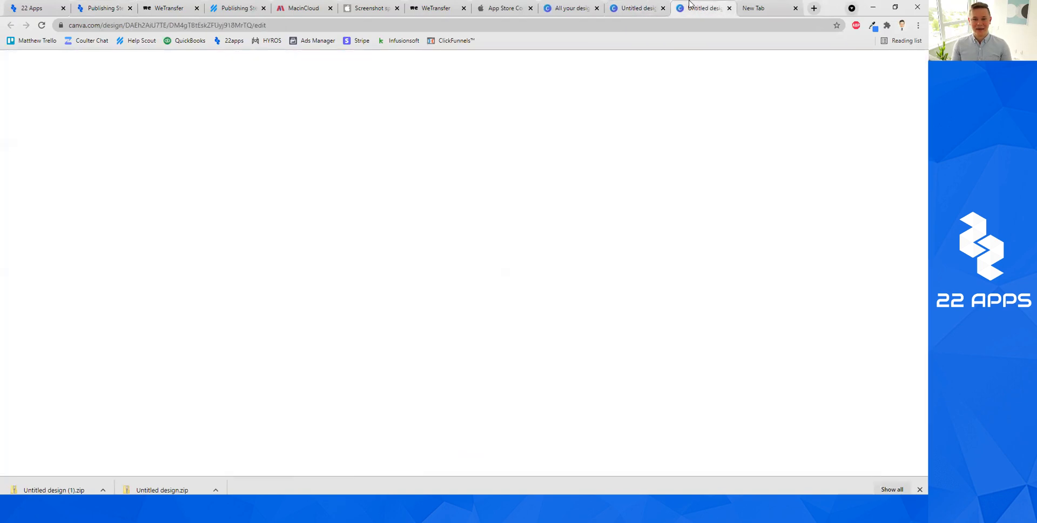
{"action": "left_click", "coordinate": [588, 5]}
{"action": "left_click", "coordinate": [505, 8]}
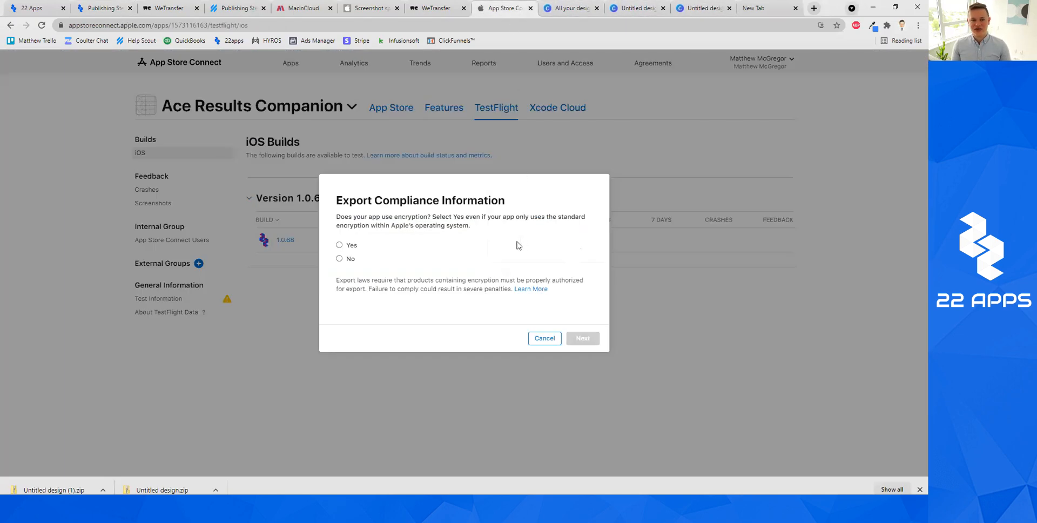
{"action": "left_click", "coordinate": [339, 246]}
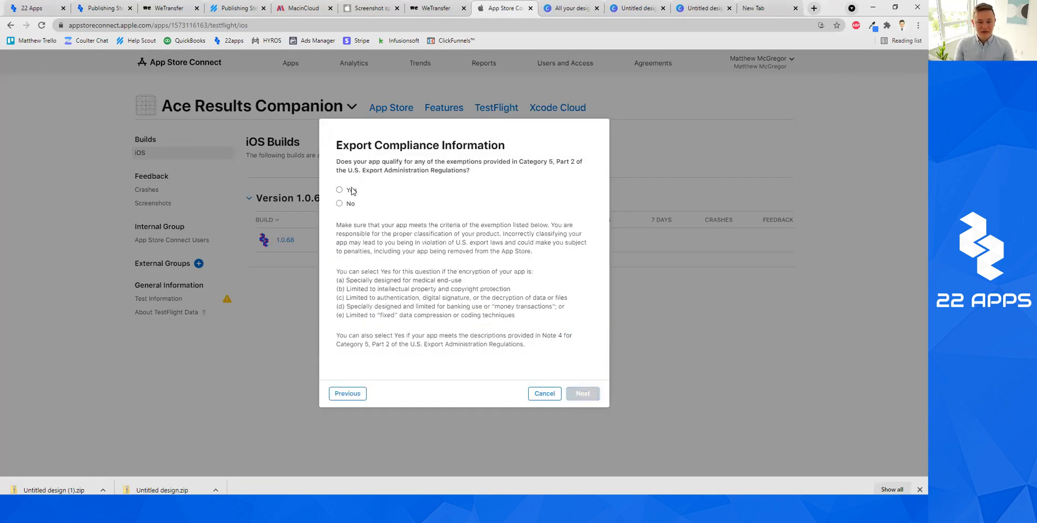
{"action": "left_click", "coordinate": [339, 190]}
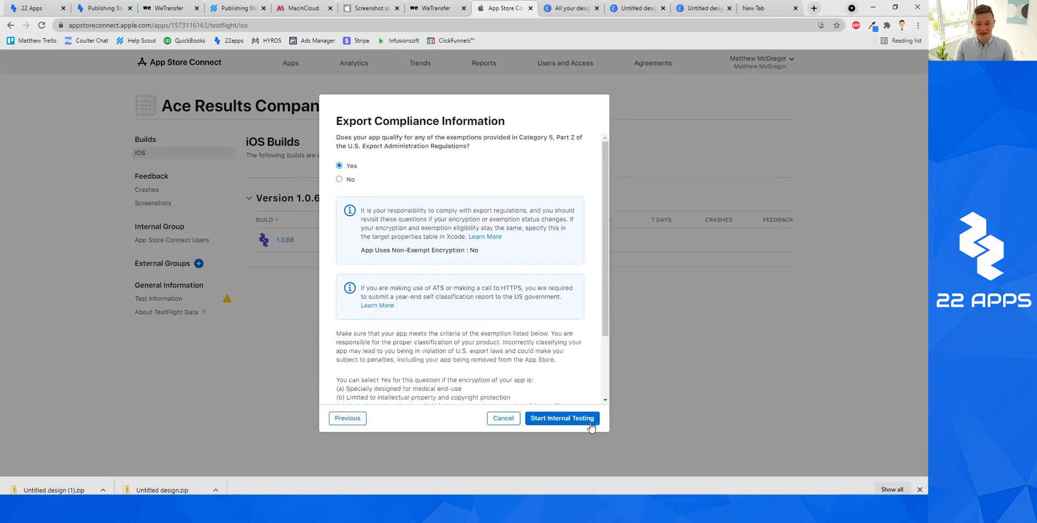
{"action": "left_click", "coordinate": [587, 418]}
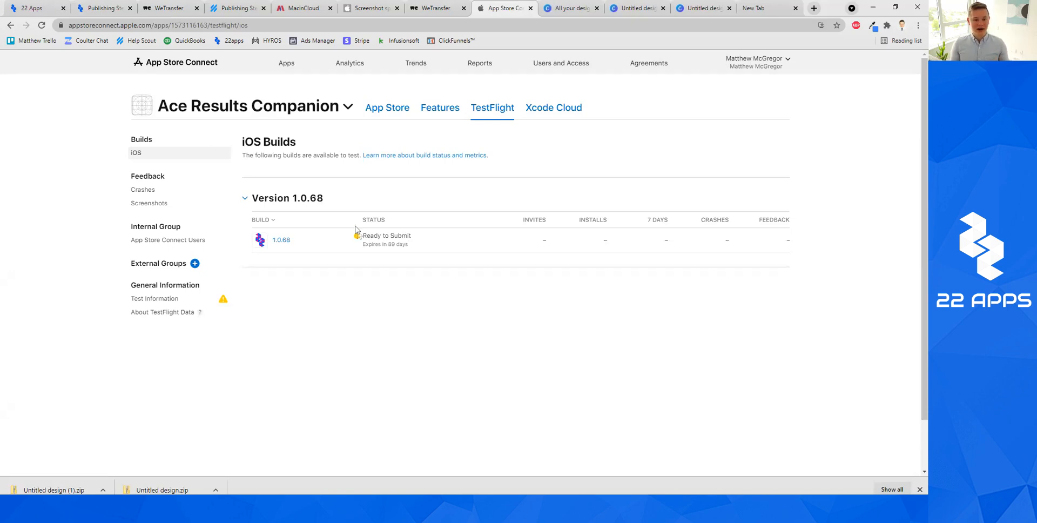
View the test information of build 1.0.68 and open its App Store Connect Users tester group
{"action": "left_click", "coordinate": [286, 240]}
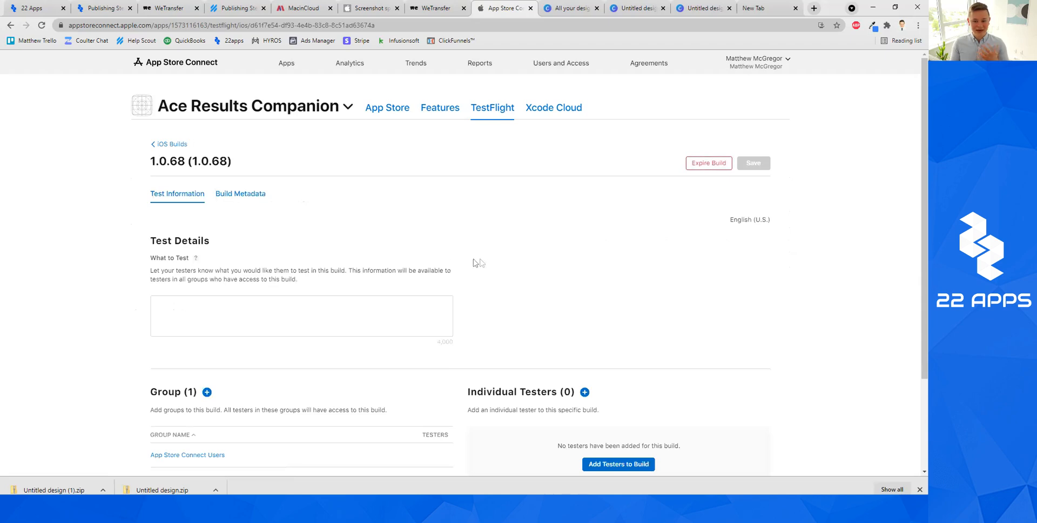
{"action": "scroll", "coordinate": [486, 263], "scroll_direction": "down", "scroll_amount": 2}
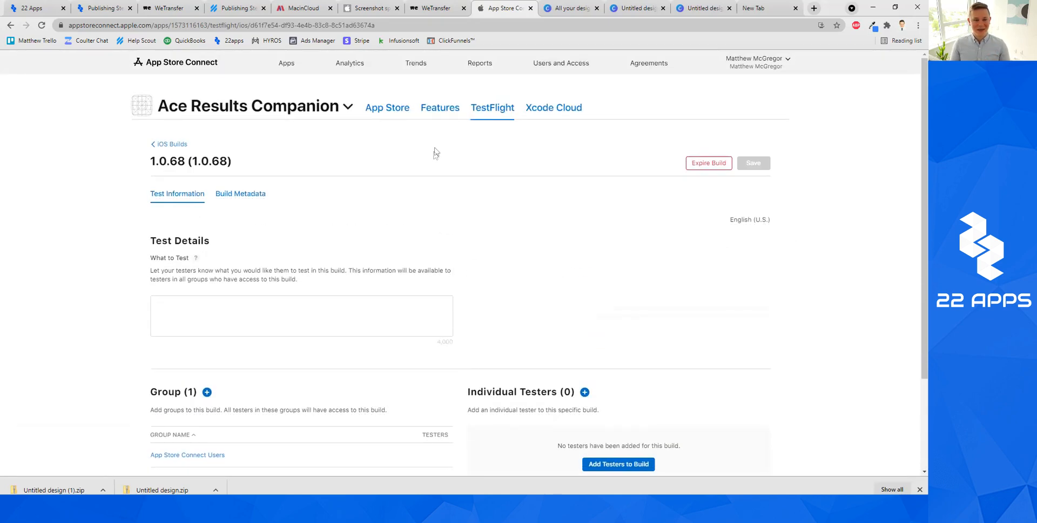
{"action": "left_click", "coordinate": [400, 108]}
{"action": "left_click", "coordinate": [493, 108]}
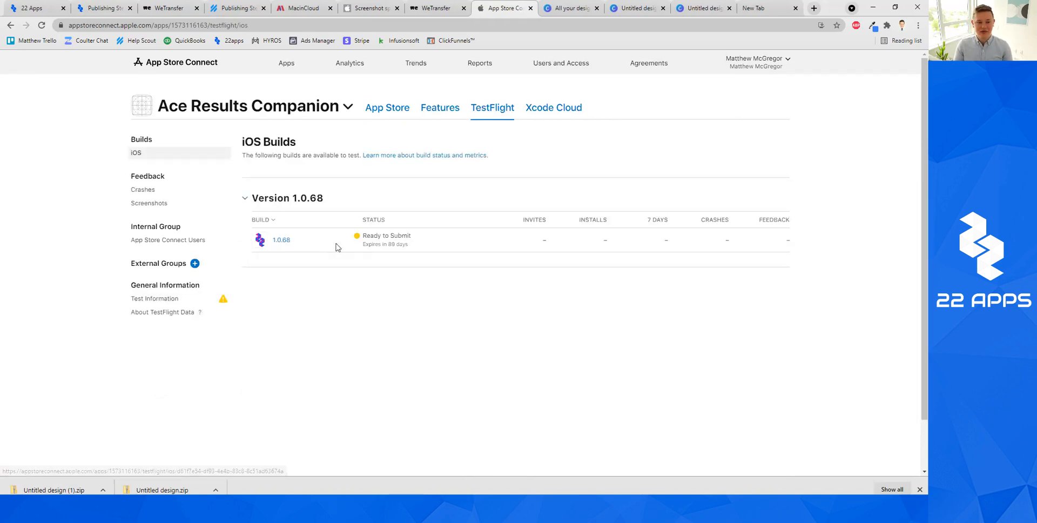
{"action": "left_click", "coordinate": [280, 240]}
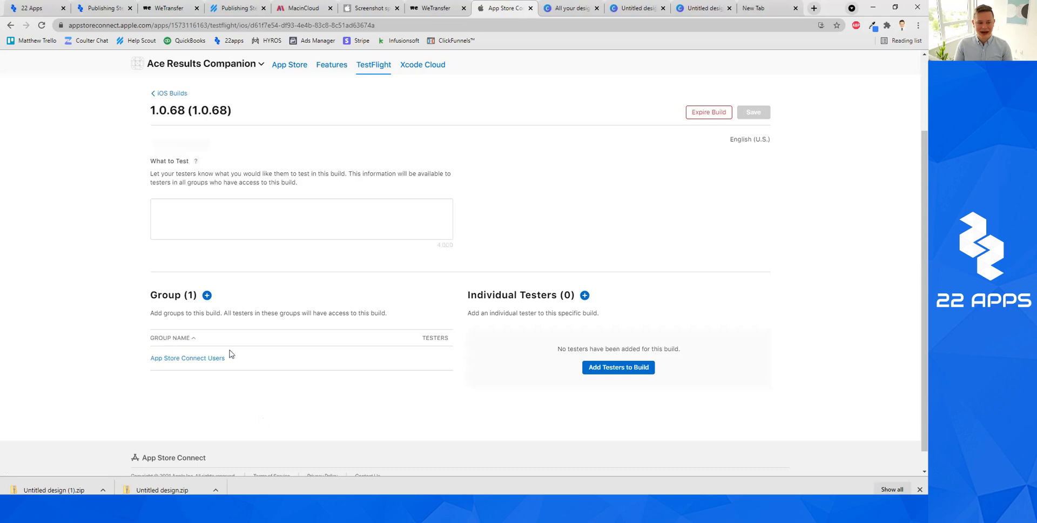
{"action": "left_click", "coordinate": [201, 358]}
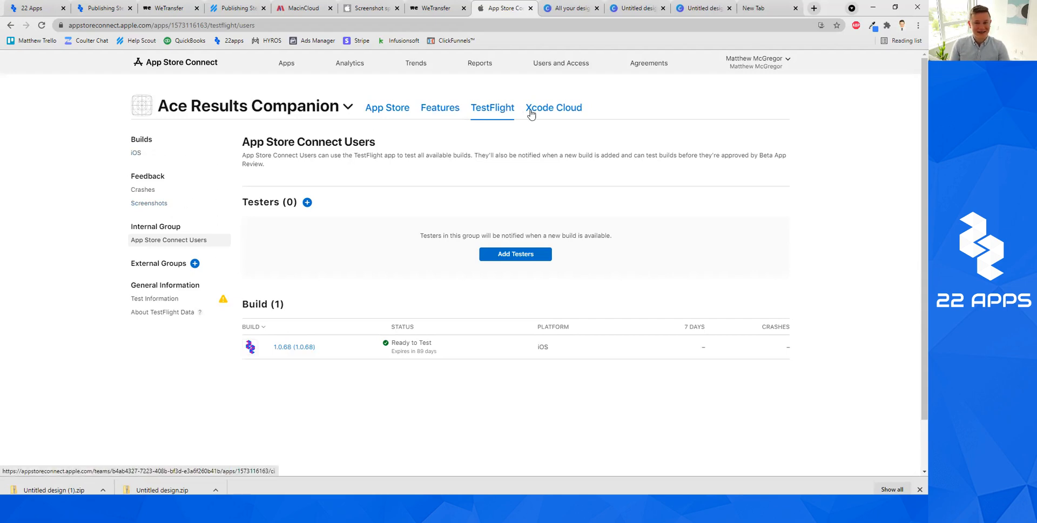
View the form for adding new individual testers to build 1.0.68 and close it without adding anyone
{"action": "left_click", "coordinate": [482, 111]}
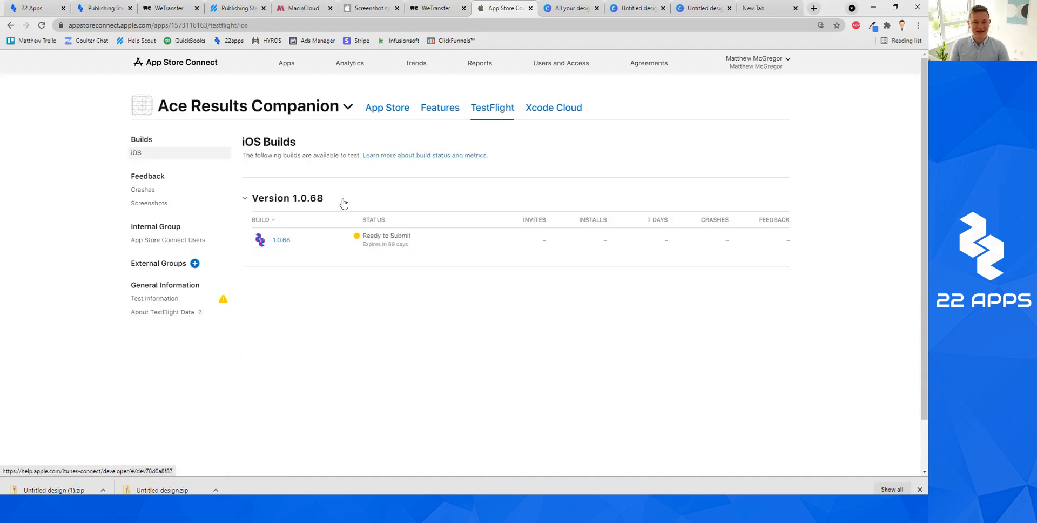
{"action": "left_click", "coordinate": [281, 240]}
{"action": "scroll", "coordinate": [316, 256], "scroll_direction": "down", "scroll_amount": 3}
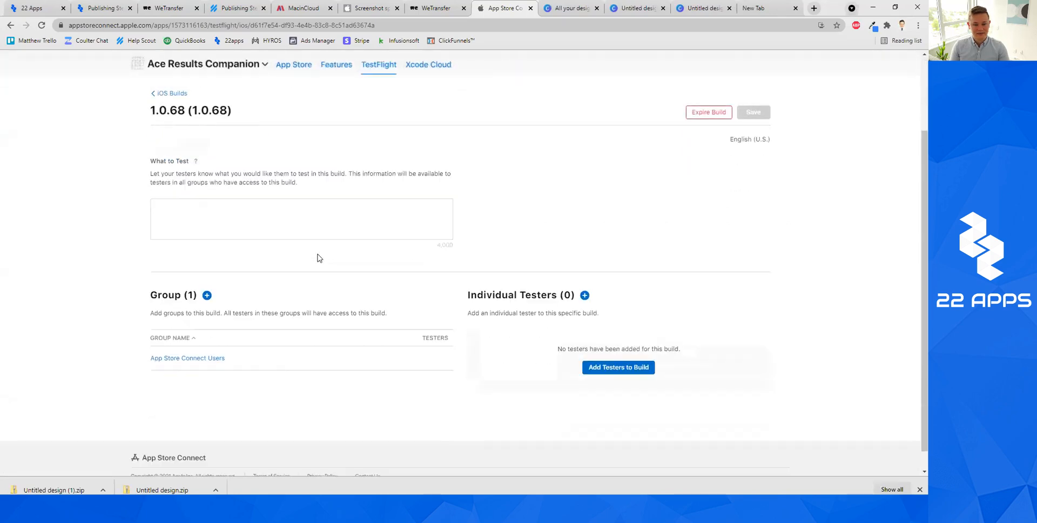
{"action": "left_click", "coordinate": [618, 368]}
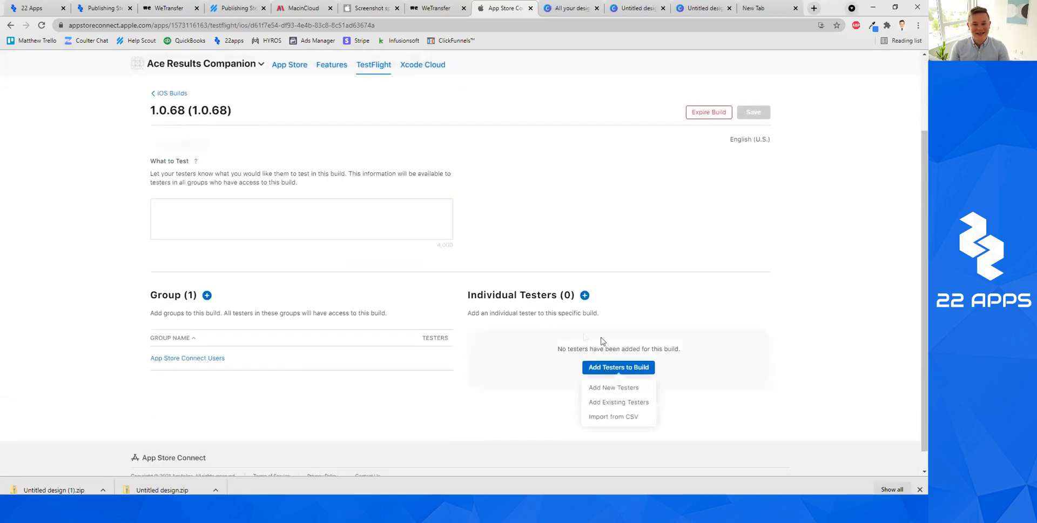
{"action": "left_click", "coordinate": [636, 388]}
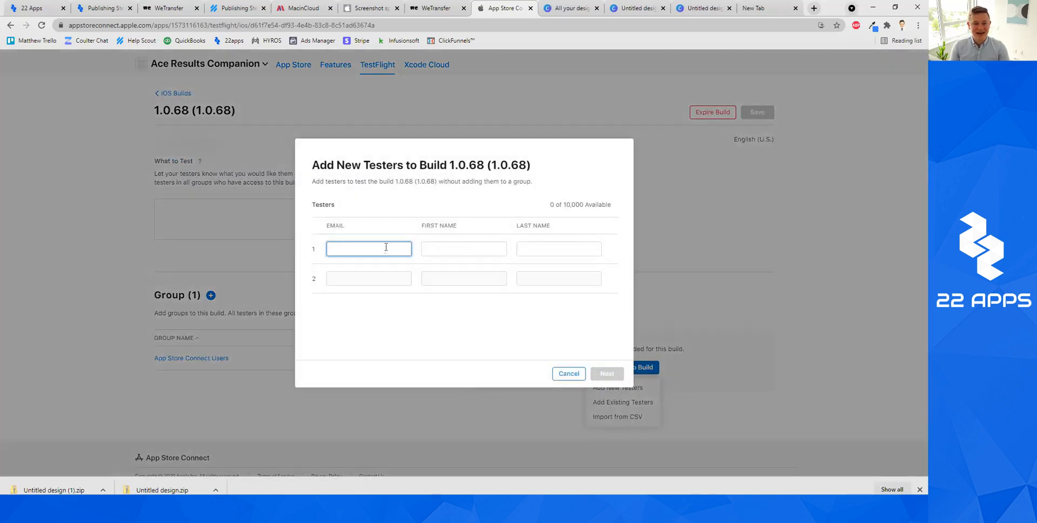
{"action": "left_click", "coordinate": [569, 374]}
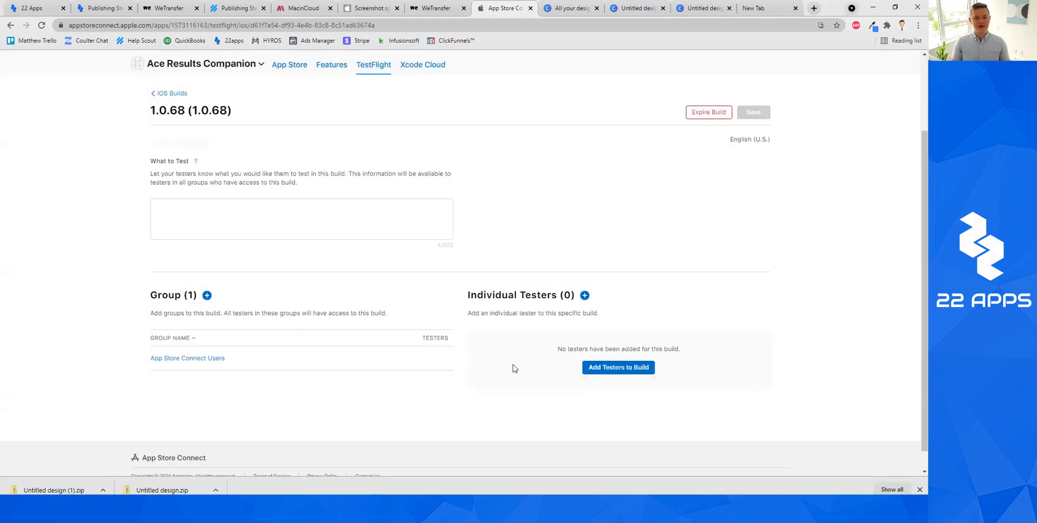
Look through the users available as testers for the App Store Connect Users group, leaving none selected
{"action": "left_click", "coordinate": [212, 358]}
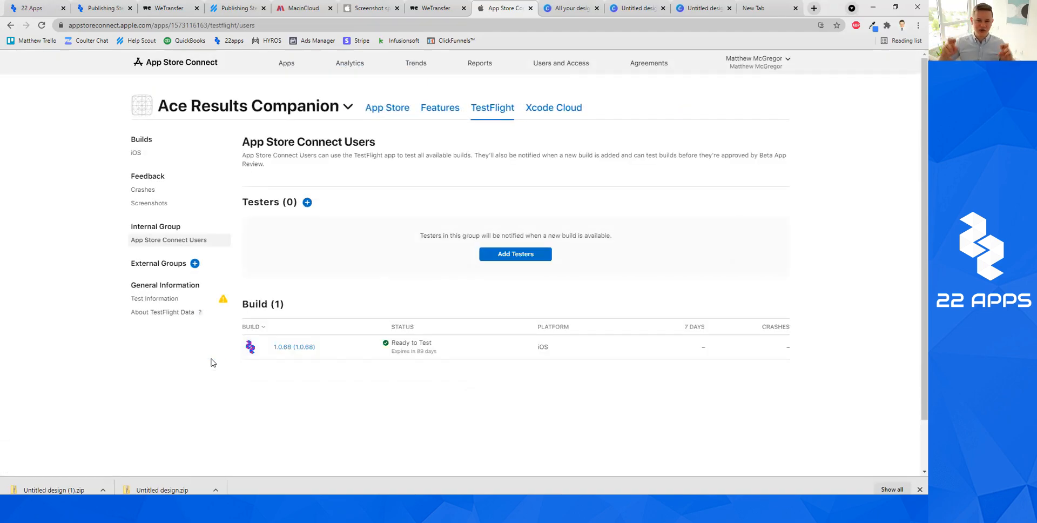
{"action": "left_click", "coordinate": [515, 258]}
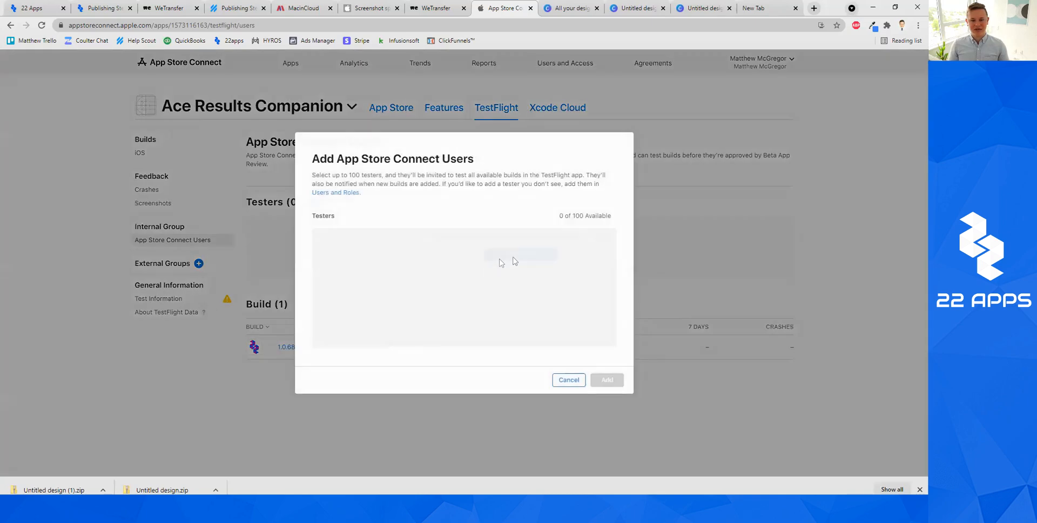
{"action": "scroll", "coordinate": [458, 269], "scroll_direction": "down", "scroll_amount": 1}
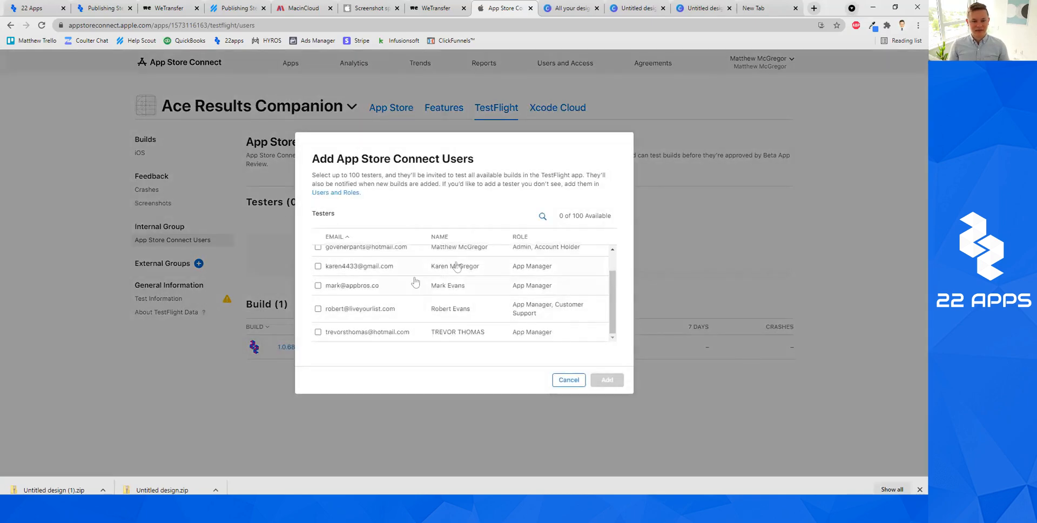
{"action": "left_click", "coordinate": [561, 381]}
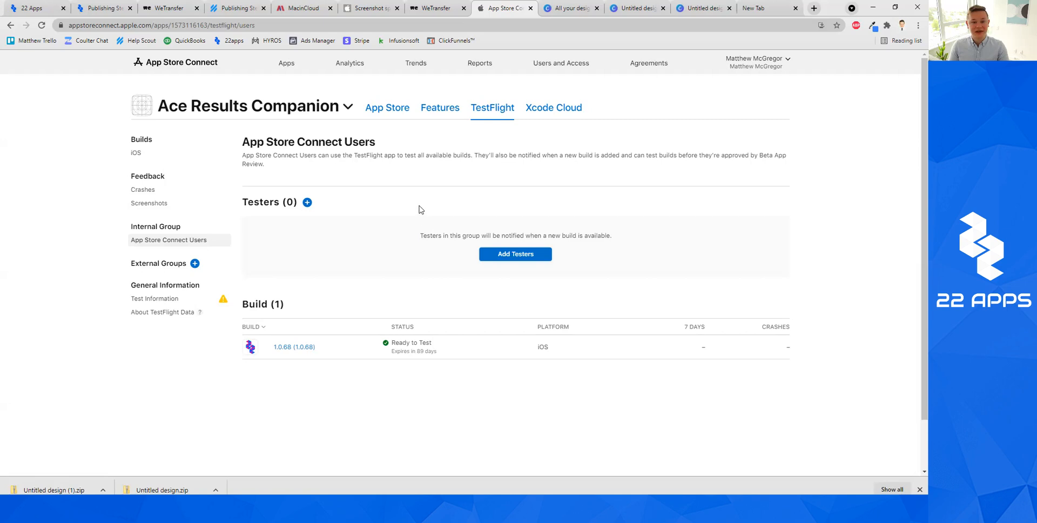
Start the App Privacy data collection questionnaire and answer that data is collected from this app
{"action": "left_click", "coordinate": [395, 118]}
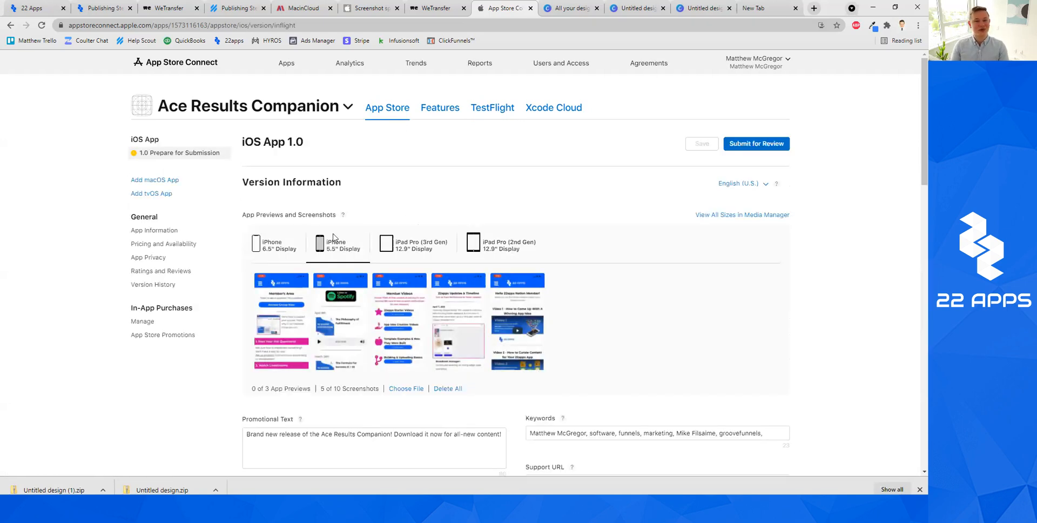
{"action": "left_click", "coordinate": [161, 258]}
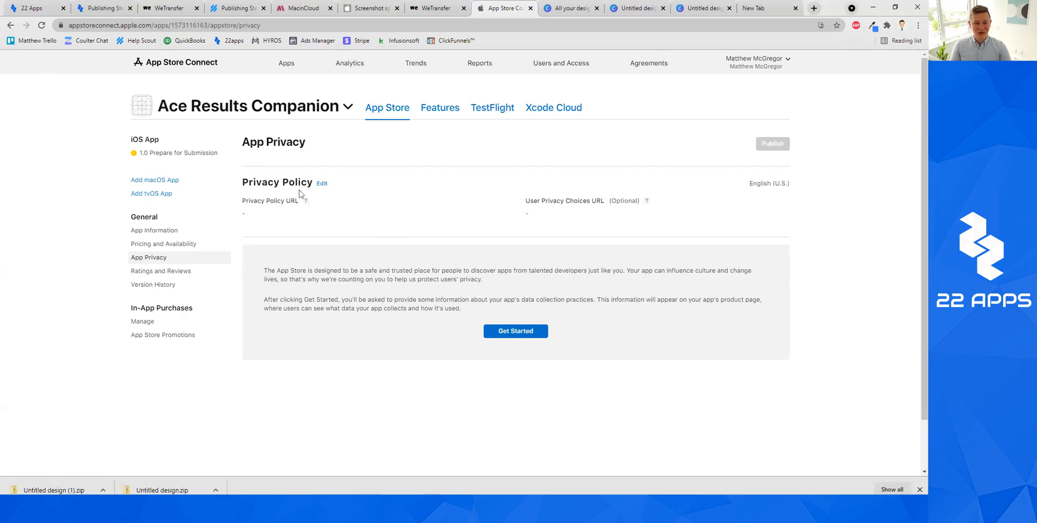
{"action": "left_click", "coordinate": [527, 333]}
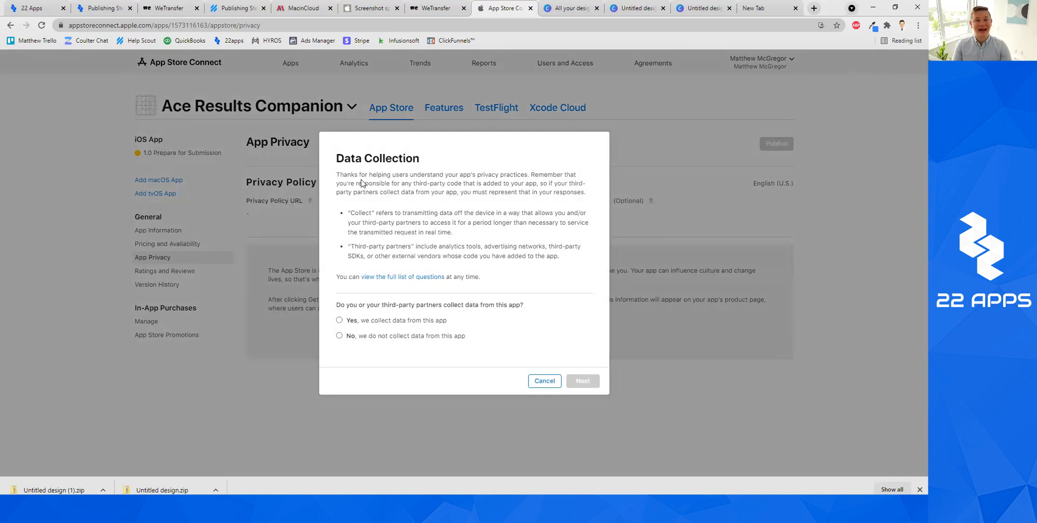
{"action": "left_click", "coordinate": [398, 322]}
{"action": "left_click", "coordinate": [592, 383]}
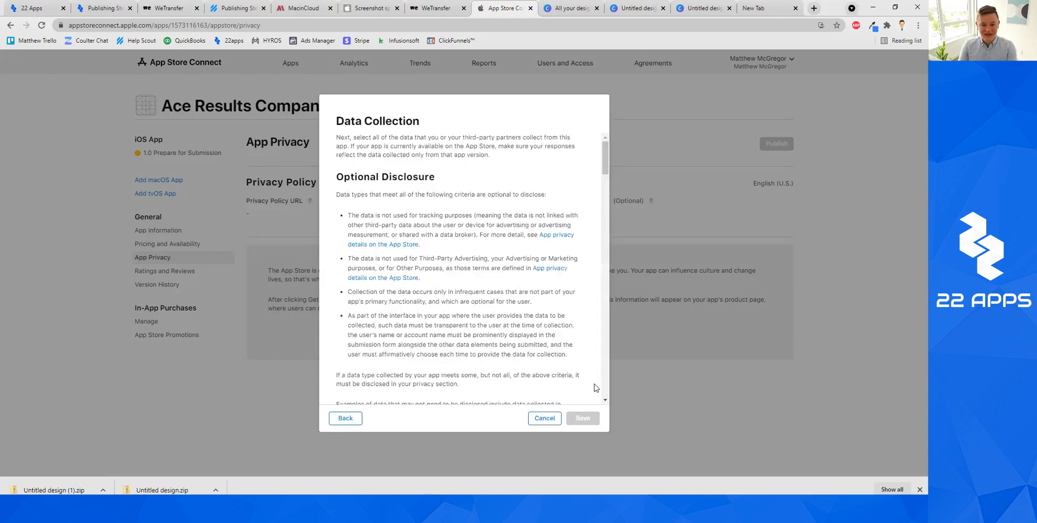
Select Name, Email Address and Phone Number as the collected contact info and save the data types
{"action": "scroll", "coordinate": [532, 314], "scroll_direction": "down", "scroll_amount": 10}
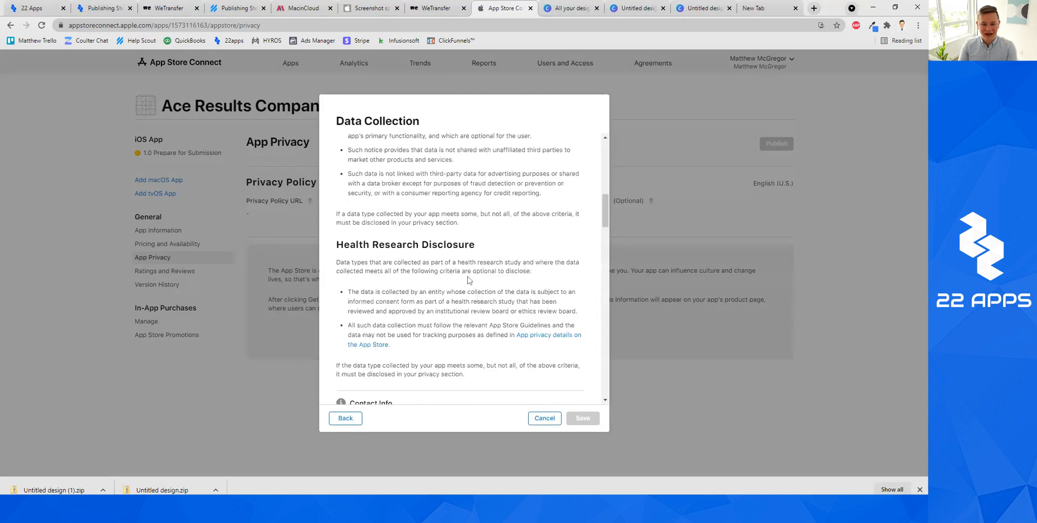
{"action": "scroll", "coordinate": [424, 216], "scroll_direction": "down", "scroll_amount": 3}
{"action": "scroll", "coordinate": [451, 285], "scroll_direction": "down", "scroll_amount": 2}
{"action": "scroll", "coordinate": [431, 262], "scroll_direction": "up", "scroll_amount": 3}
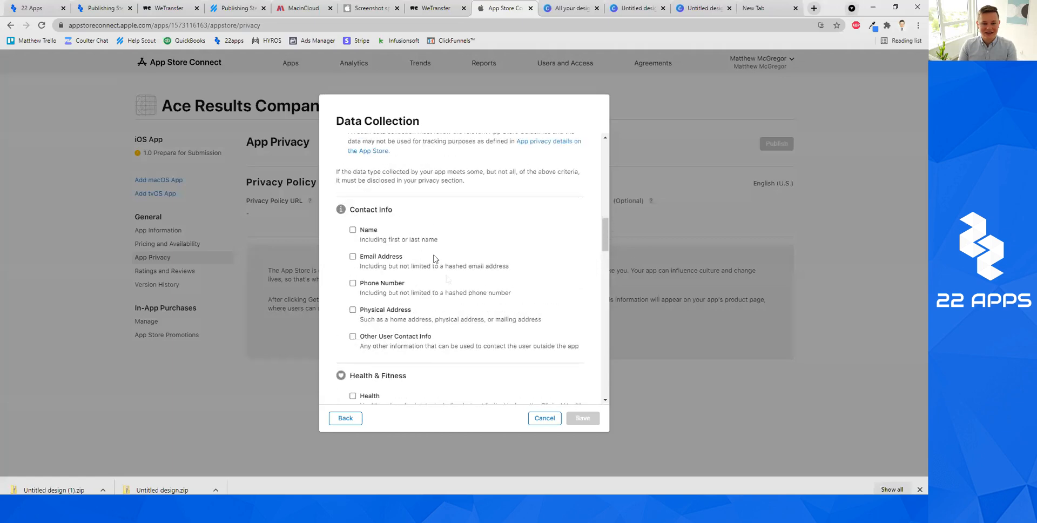
{"action": "left_click", "coordinate": [353, 231]}
{"action": "left_click", "coordinate": [354, 257]}
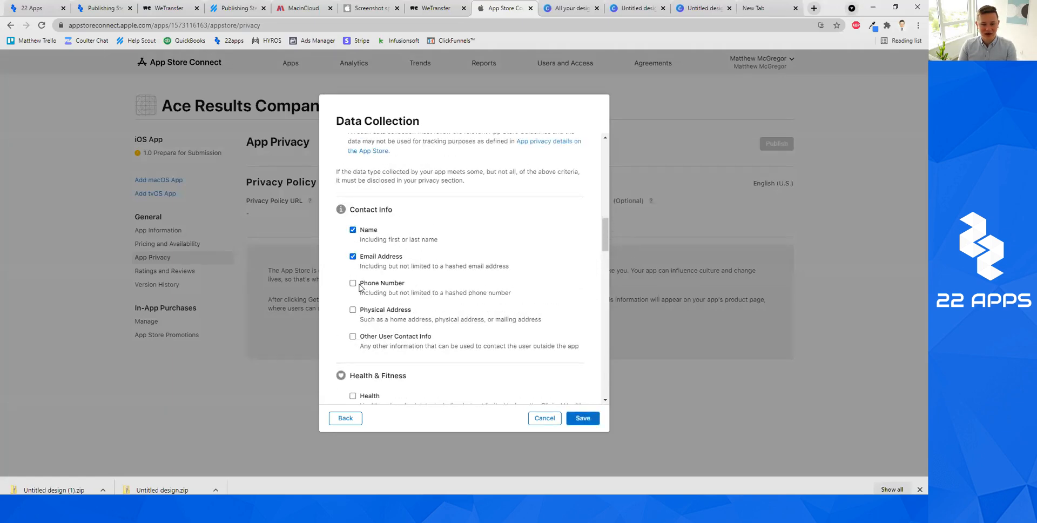
{"action": "scroll", "coordinate": [532, 338], "scroll_direction": "down", "scroll_amount": 10}
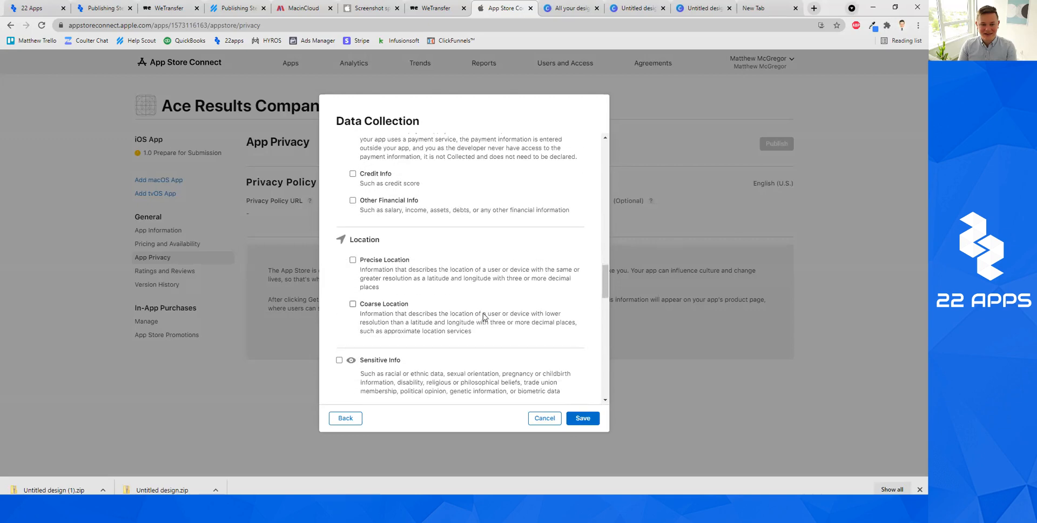
{"action": "scroll", "coordinate": [482, 315], "scroll_direction": "down", "scroll_amount": 10}
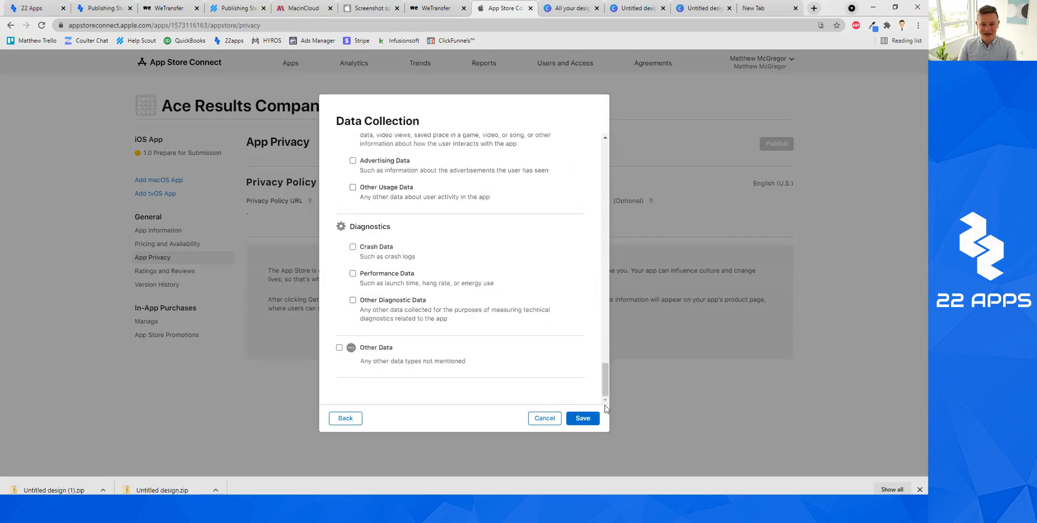
{"action": "left_click", "coordinate": [583, 418]}
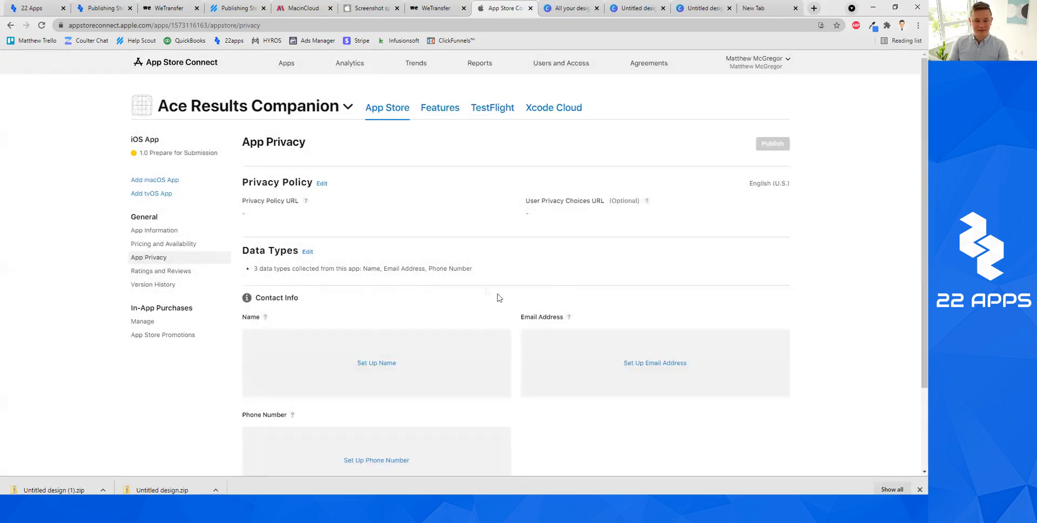
Review the collected data types and their Contact Info setup sections on the App Privacy page
{"action": "scroll", "coordinate": [475, 294], "scroll_direction": "down", "scroll_amount": 3}
{"action": "scroll", "coordinate": [474, 296], "scroll_direction": "up", "scroll_amount": 3}
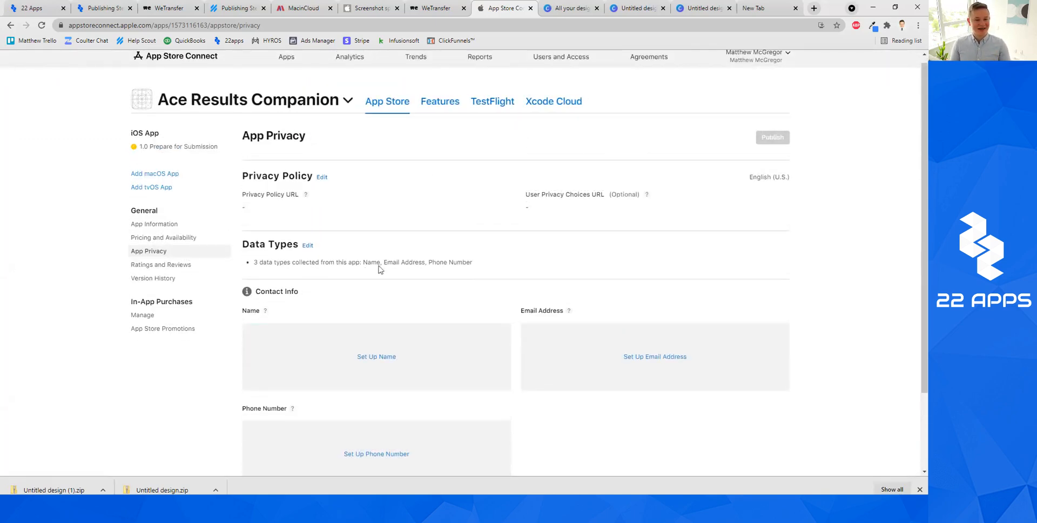
{"action": "left_click_drag", "start_coordinate": [450, 265], "coordinate": [463, 265]}
{"action": "left_click", "coordinate": [426, 299]}
{"action": "scroll", "coordinate": [426, 297], "scroll_direction": "down", "scroll_amount": 2}
{"action": "scroll", "coordinate": [432, 266], "scroll_direction": "up", "scroll_amount": 2}
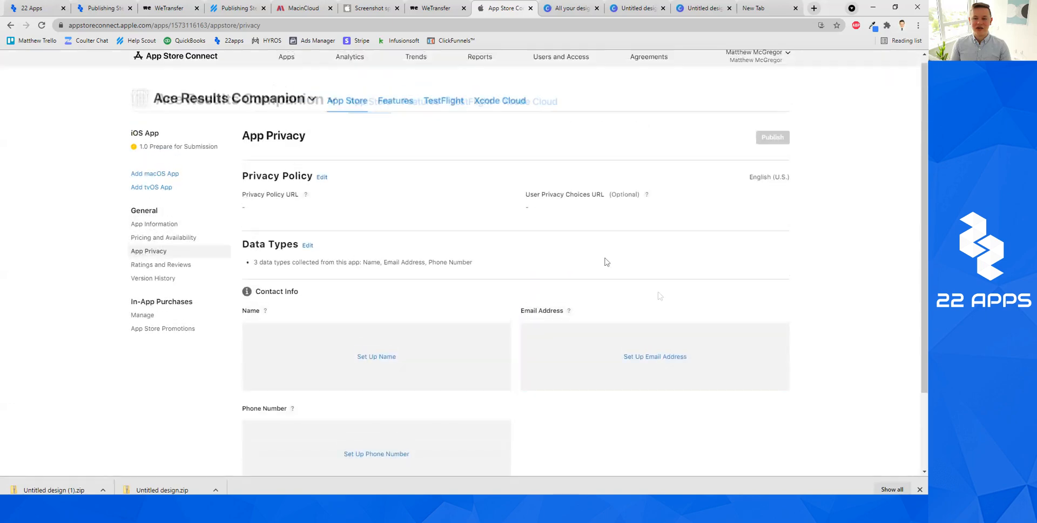
{"action": "scroll", "coordinate": [464, 368], "scroll_direction": "down", "scroll_amount": 2}
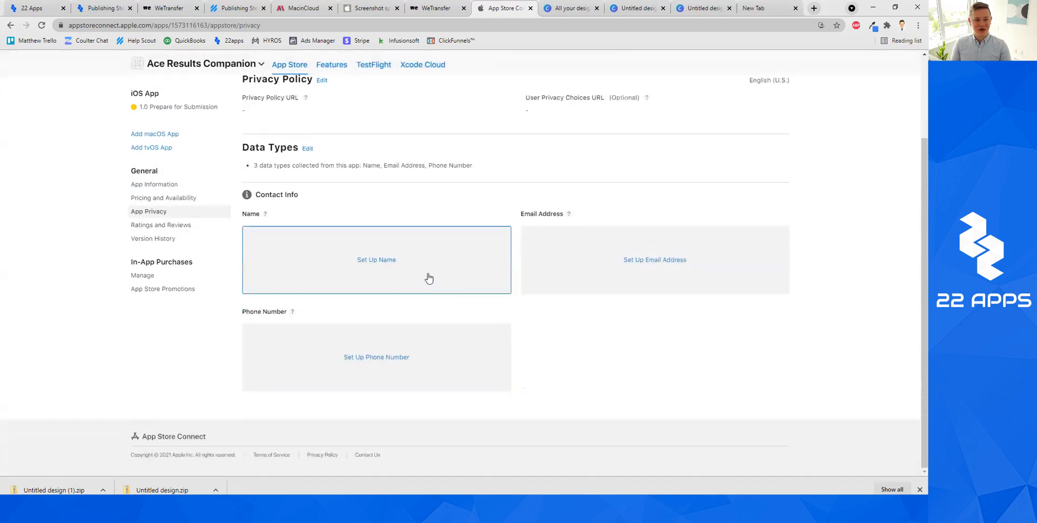
Set up Name data use with the purposes Developer's Advertising or Marketing, Analytics and App Functionality
{"action": "left_click", "coordinate": [428, 278]}
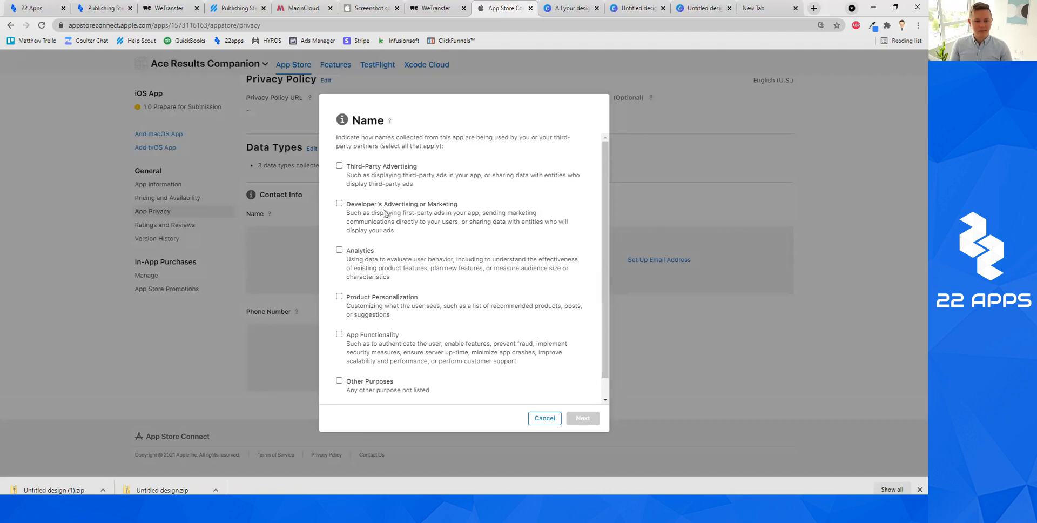
{"action": "left_click", "coordinate": [342, 203]}
{"action": "left_click", "coordinate": [347, 253]}
{"action": "scroll", "coordinate": [441, 264], "scroll_direction": "down", "scroll_amount": 1}
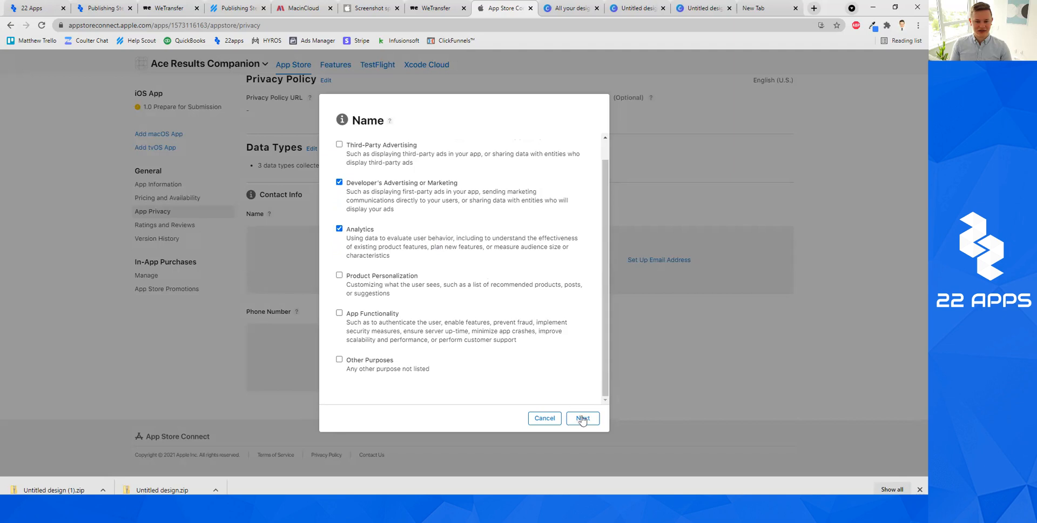
{"action": "left_click", "coordinate": [362, 318]}
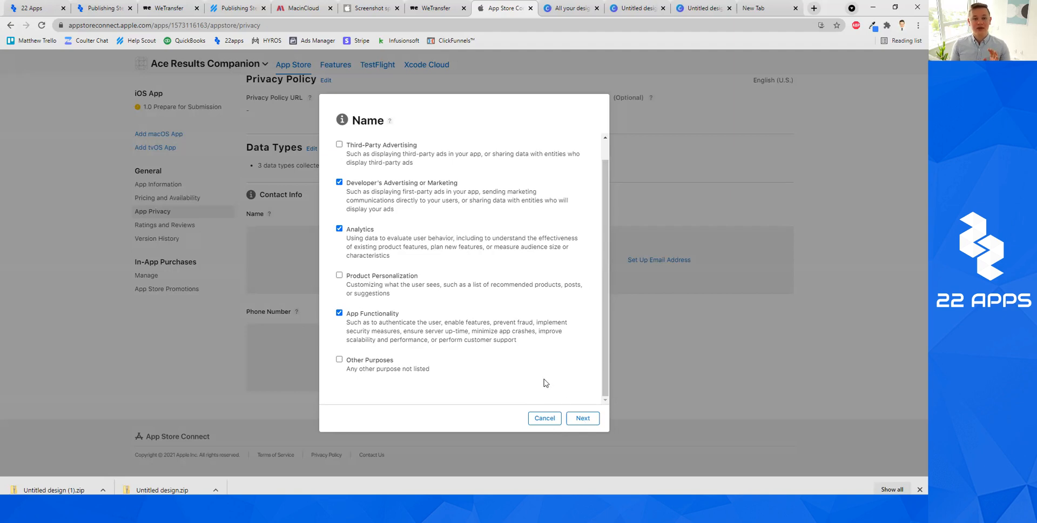
{"action": "left_click", "coordinate": [590, 419]}
Answer that names collected from this app are linked to the user's identity and proceed to the tracking question
{"action": "scroll", "coordinate": [519, 349], "scroll_direction": "down", "scroll_amount": 1}
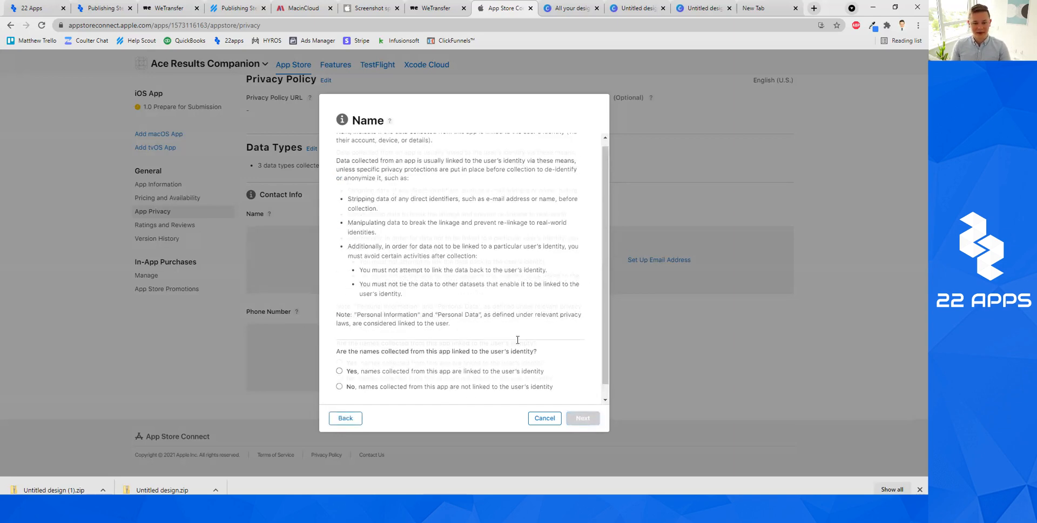
{"action": "scroll", "coordinate": [378, 337], "scroll_direction": "up", "scroll_amount": 1}
{"action": "scroll", "coordinate": [372, 345], "scroll_direction": "down", "scroll_amount": 1}
{"action": "left_click_drag", "start_coordinate": [364, 339], "coordinate": [473, 339]}
{"action": "left_click", "coordinate": [482, 337]}
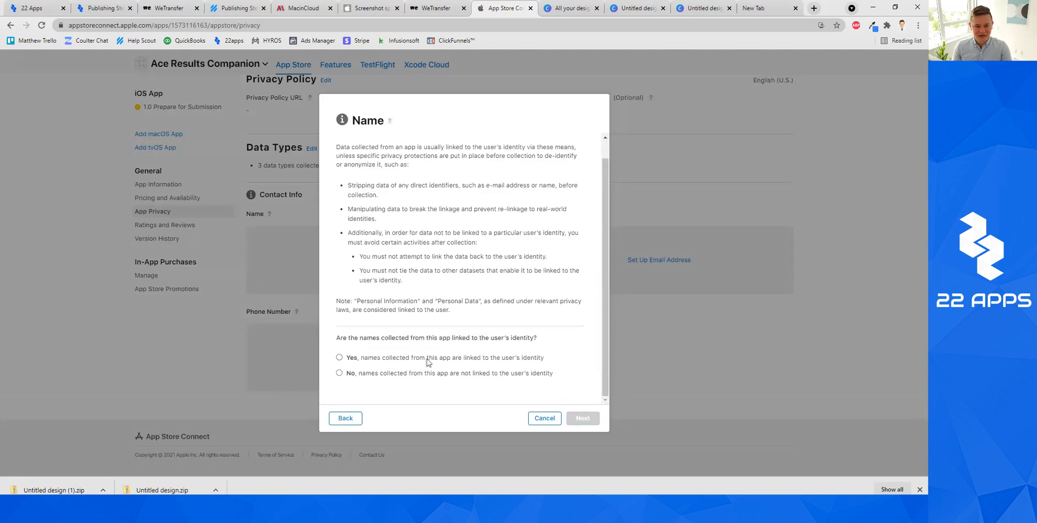
{"action": "left_click", "coordinate": [359, 358]}
{"action": "left_click", "coordinate": [583, 419]}
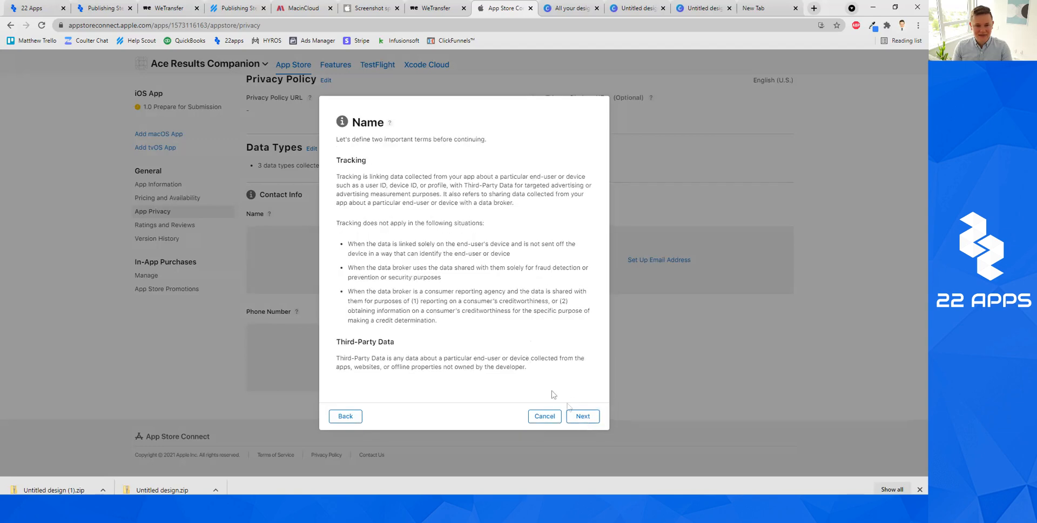
{"action": "left_click", "coordinate": [584, 418]}
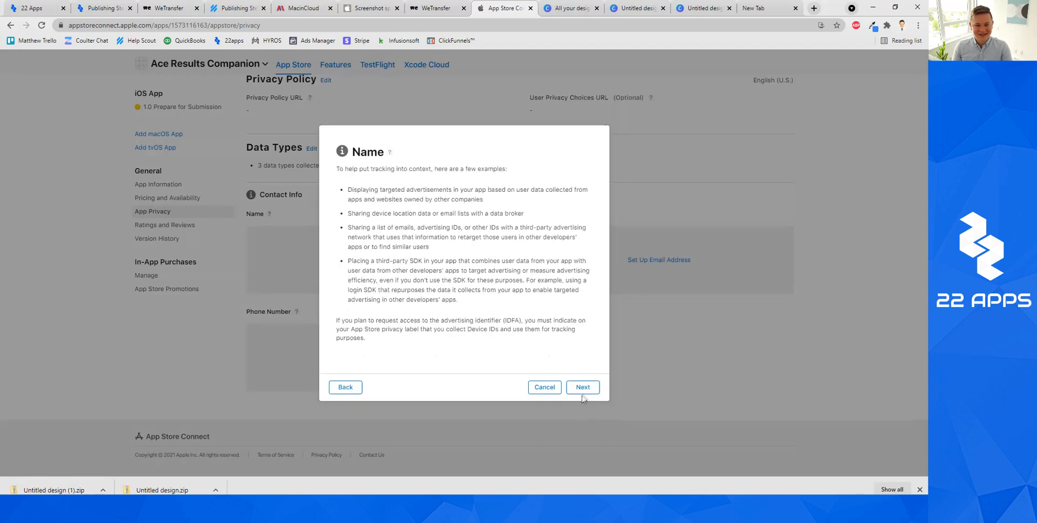
{"action": "left_click", "coordinate": [589, 387]}
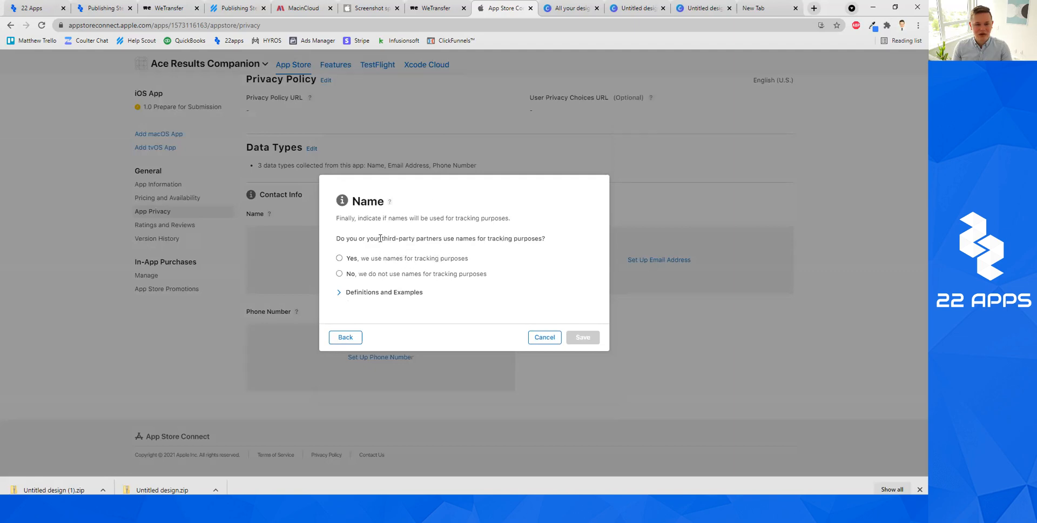
Read the question on using names for tracking purposes along with its definitions of tracking and third-party data
{"action": "left_click_drag", "start_coordinate": [366, 238], "coordinate": [502, 238]}
{"action": "left_click", "coordinate": [421, 267]}
{"action": "left_click", "coordinate": [385, 292]}
{"action": "scroll", "coordinate": [405, 270], "scroll_direction": "down", "scroll_amount": 1}
{"action": "scroll", "coordinate": [409, 279], "scroll_direction": "up", "scroll_amount": 1}
{"action": "left_click_drag", "start_coordinate": [421, 254], "coordinate": [477, 306]}
{"action": "left_click", "coordinate": [476, 307]}
{"action": "scroll", "coordinate": [456, 322], "scroll_direction": "down", "scroll_amount": 1}
{"action": "left_click_drag", "start_coordinate": [356, 195], "coordinate": [551, 221]}
{"action": "scroll", "coordinate": [497, 297], "scroll_direction": "up", "scroll_amount": 1}
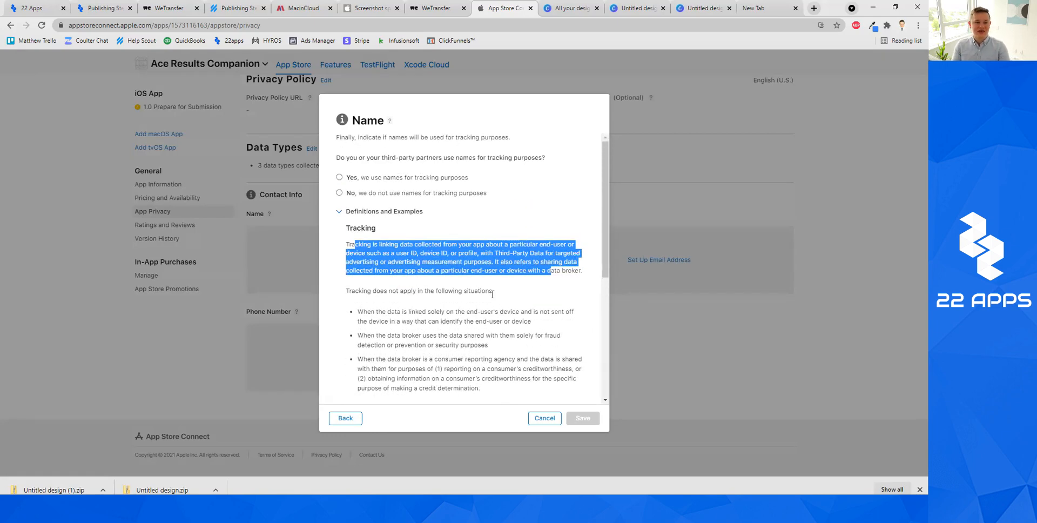
{"action": "scroll", "coordinate": [487, 302], "scroll_direction": "down", "scroll_amount": 2}
{"action": "scroll", "coordinate": [488, 305], "scroll_direction": "down", "scroll_amount": 2}
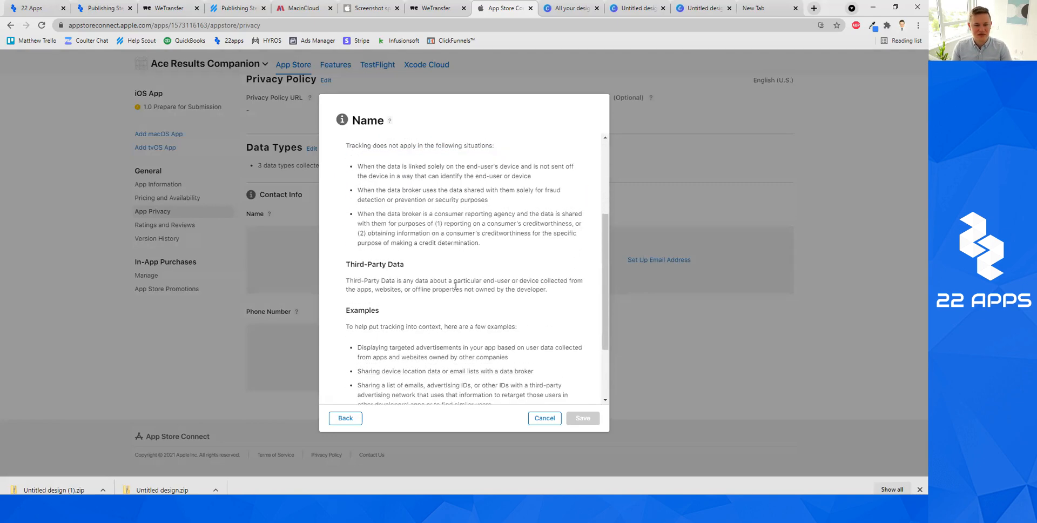
{"action": "left_click_drag", "start_coordinate": [376, 282], "coordinate": [523, 289]}
{"action": "scroll", "coordinate": [486, 259], "scroll_direction": "up", "scroll_amount": 3}
Answer that names are not used for tracking purposes and save the Name setup
{"action": "left_click", "coordinate": [339, 193]}
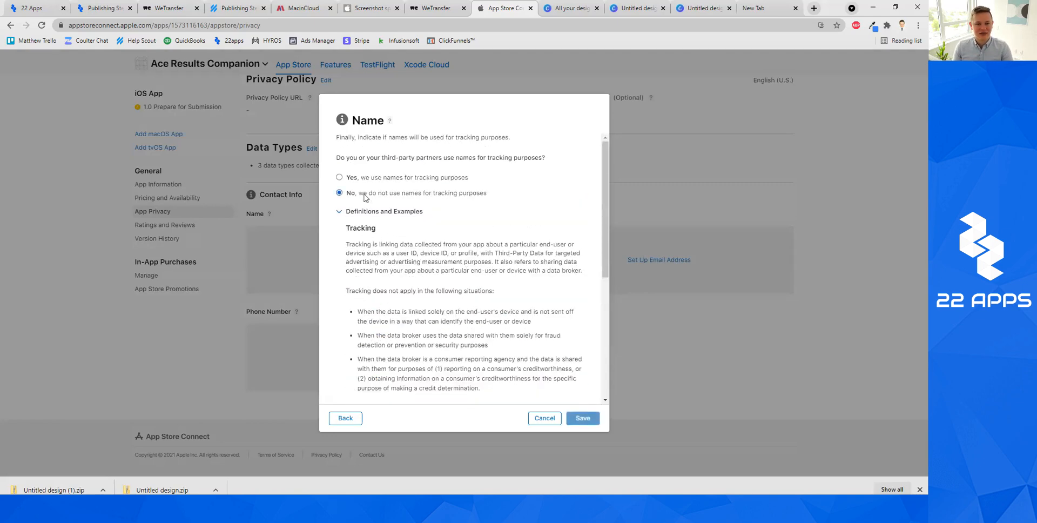
{"action": "left_click", "coordinate": [595, 418]}
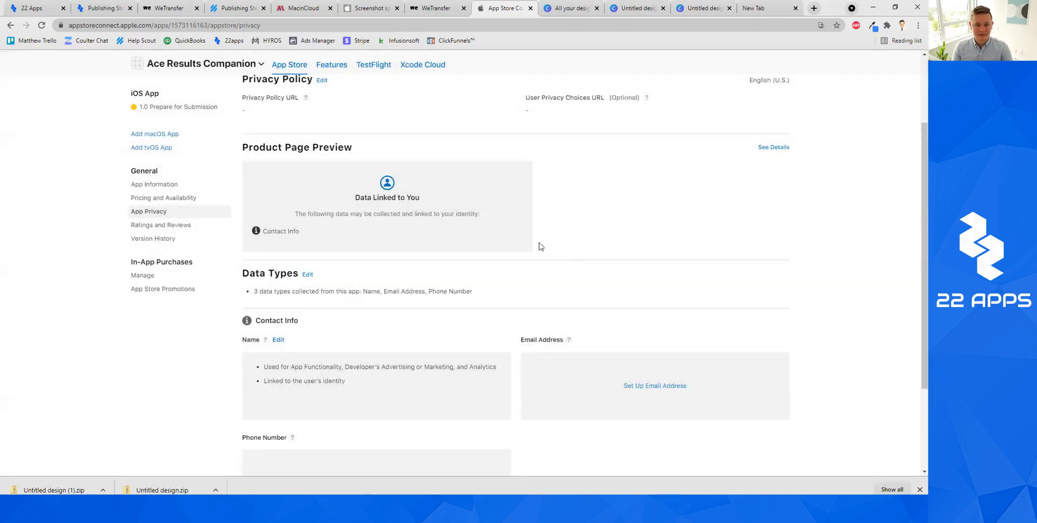
Set up Email Address data use with App Functionality as its only purpose
{"action": "scroll", "coordinate": [594, 303], "scroll_direction": "down", "scroll_amount": 2}
{"action": "left_click", "coordinate": [659, 291]}
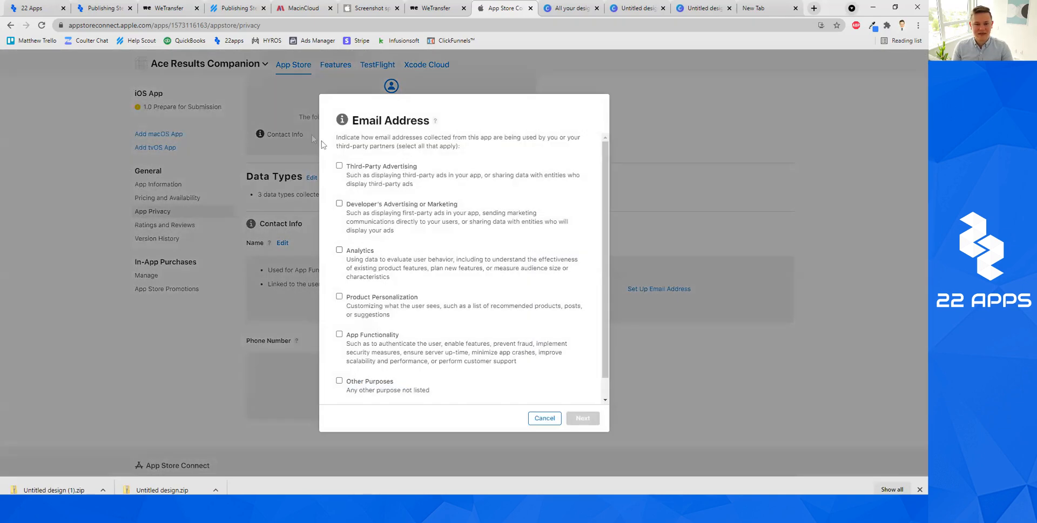
{"action": "scroll", "coordinate": [381, 308], "scroll_direction": "down", "scroll_amount": 1}
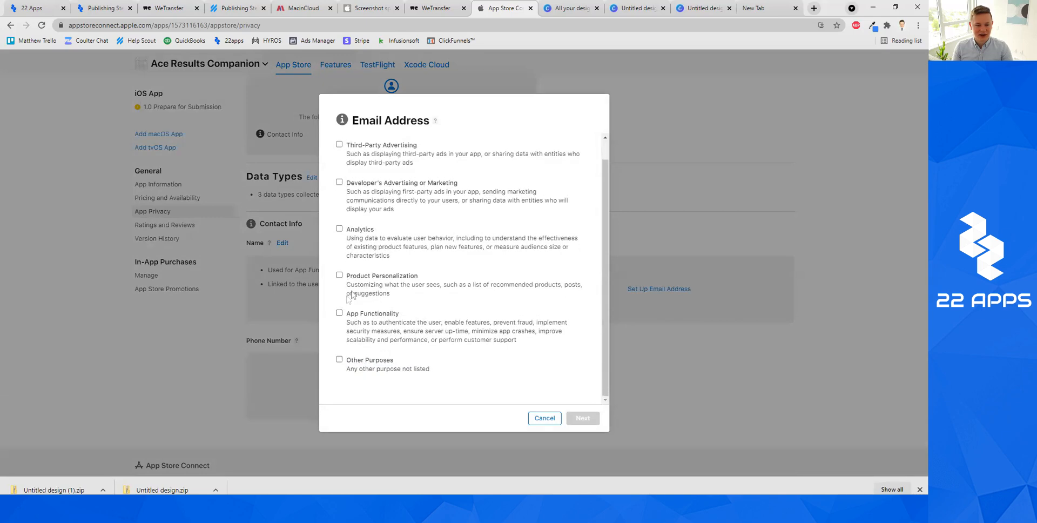
{"action": "left_click", "coordinate": [339, 312]}
{"action": "left_click", "coordinate": [582, 417]}
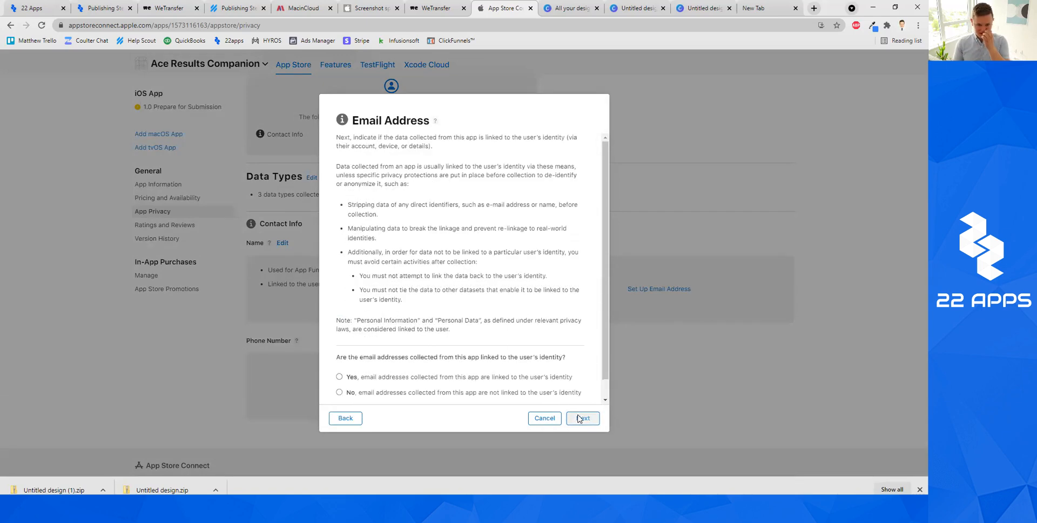
Declare email addresses as linked to the user's identity but not used for tracking, and save the setup
{"action": "scroll", "coordinate": [415, 373], "scroll_direction": "down", "scroll_amount": 1}
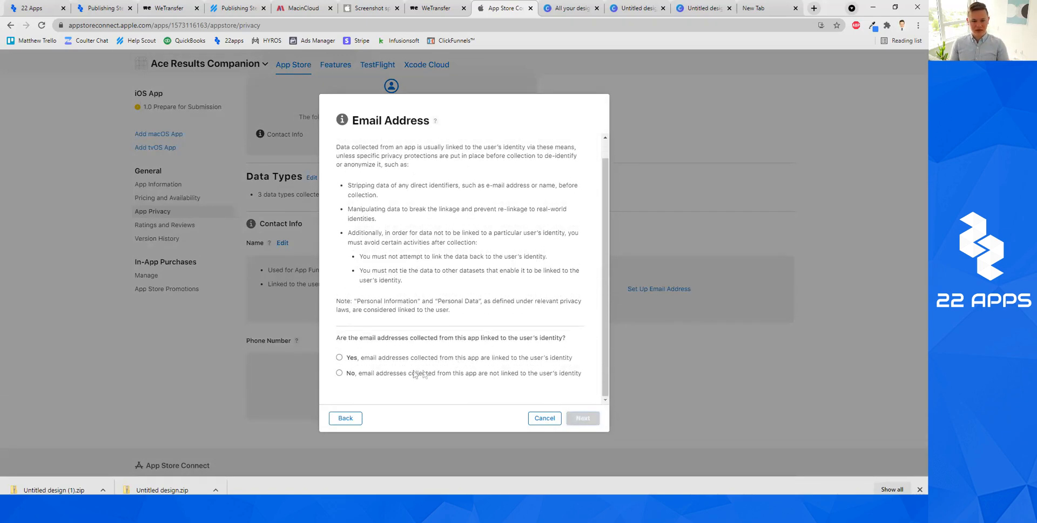
{"action": "left_click", "coordinate": [338, 358]}
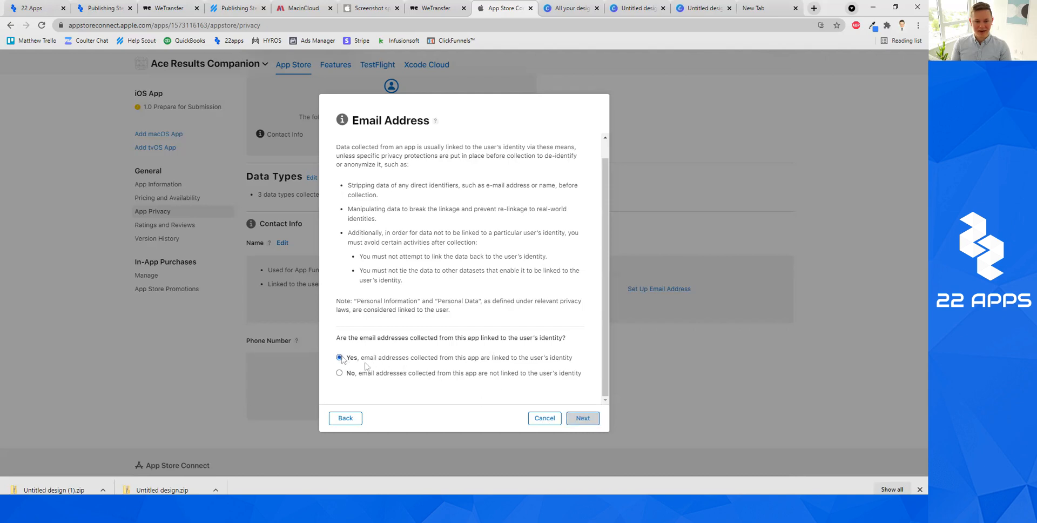
{"action": "left_click", "coordinate": [583, 419]}
{"action": "left_click", "coordinate": [340, 274]}
{"action": "left_click", "coordinate": [594, 337]}
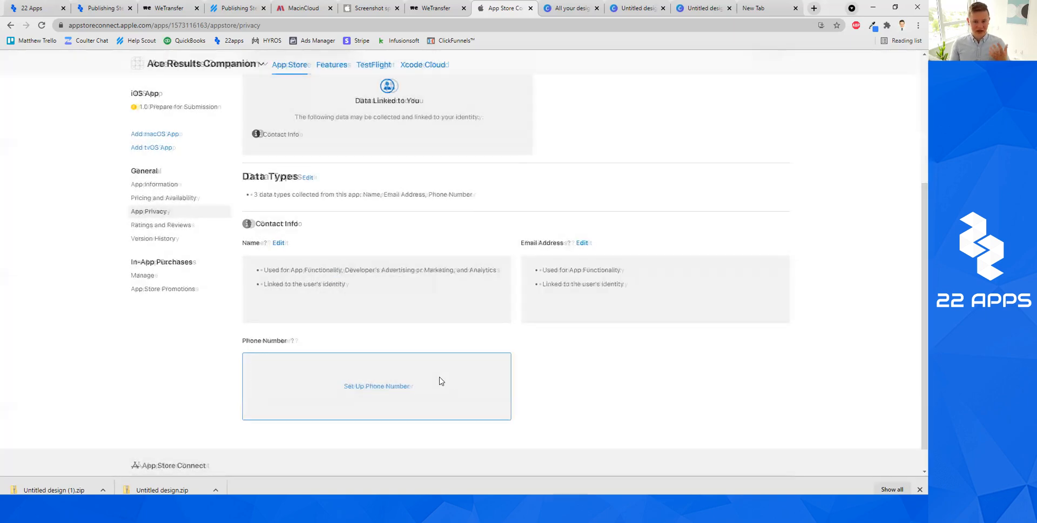
Set up Phone Number data use with App Functionality as its only purpose
{"action": "left_click", "coordinate": [438, 380]}
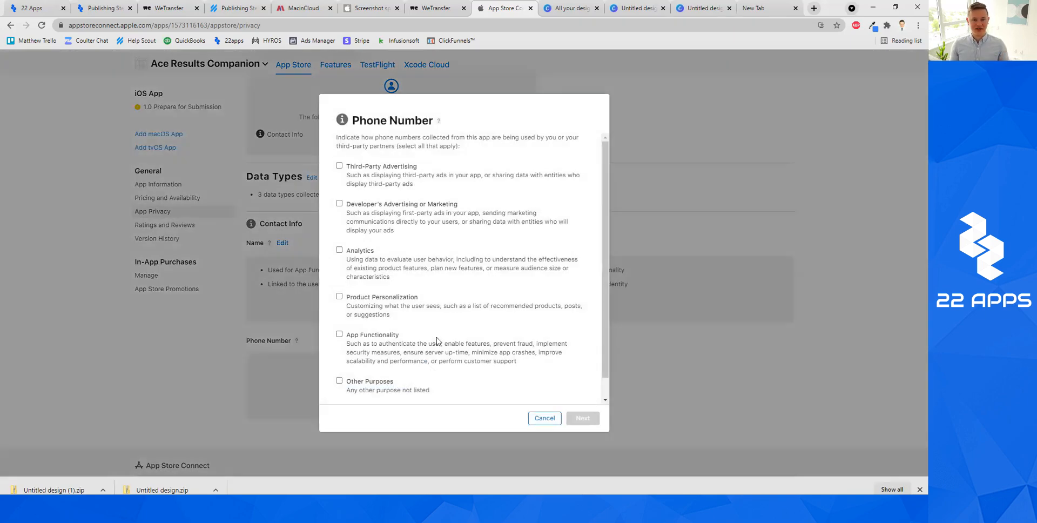
{"action": "scroll", "coordinate": [380, 290], "scroll_direction": "down", "scroll_amount": 2}
{"action": "scroll", "coordinate": [342, 318], "scroll_direction": "up", "scroll_amount": 2}
{"action": "scroll", "coordinate": [344, 303], "scroll_direction": "down", "scroll_amount": 2}
{"action": "left_click", "coordinate": [340, 313]}
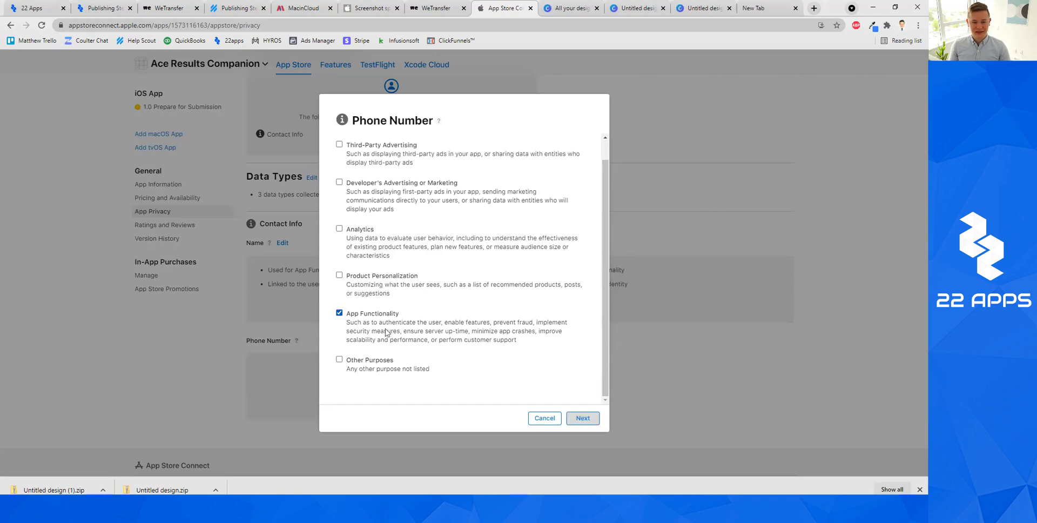
{"action": "left_click", "coordinate": [582, 418]}
Declare phone numbers as linked to the user's identity but not used for tracking, and save the setup
{"action": "scroll", "coordinate": [459, 376], "scroll_direction": "down", "scroll_amount": 1}
{"action": "left_click", "coordinate": [340, 357]}
{"action": "left_click", "coordinate": [582, 417]}
{"action": "left_click", "coordinate": [339, 273]}
{"action": "left_click", "coordinate": [582, 337]}
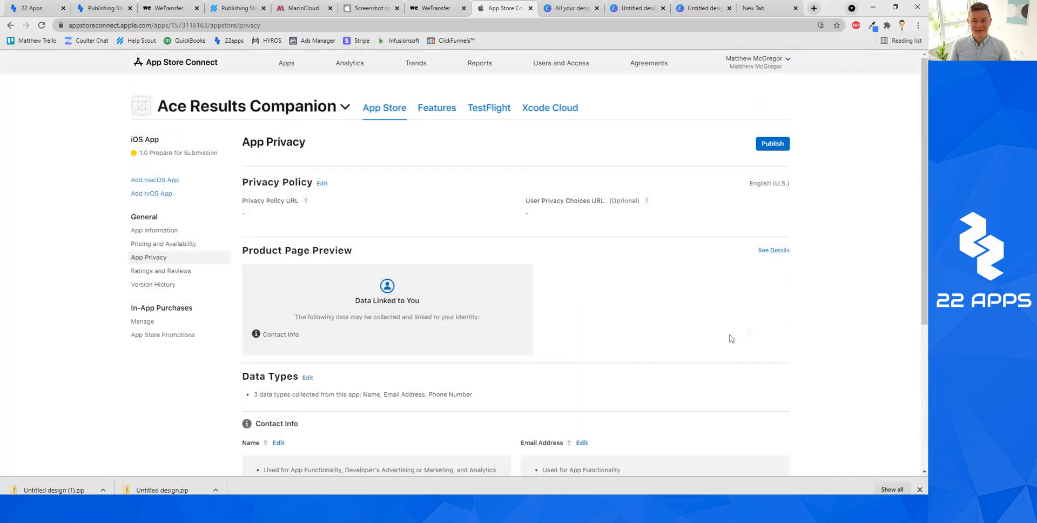
Publish the App Privacy responses after reading the publishing agreement
{"action": "left_click", "coordinate": [776, 144]}
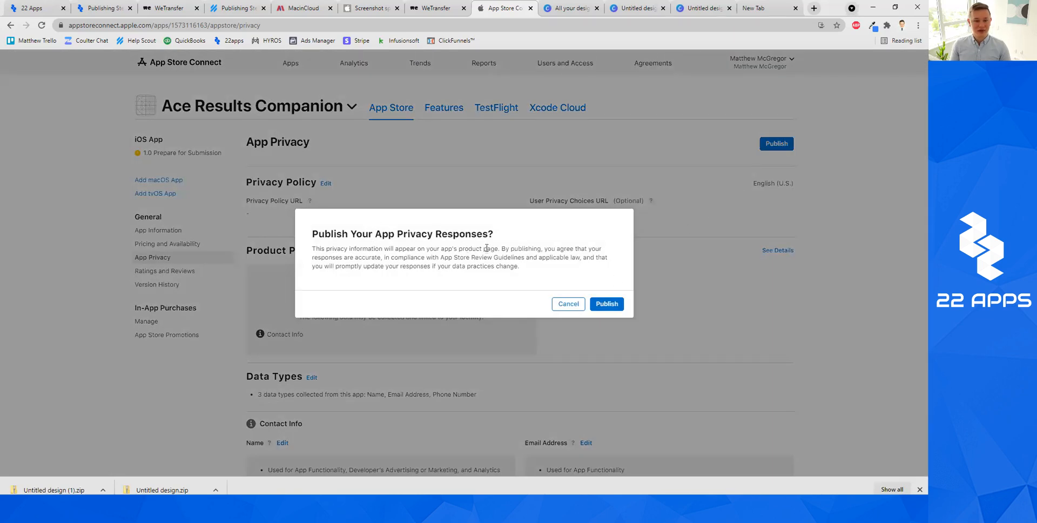
{"action": "left_click_drag", "start_coordinate": [334, 245], "coordinate": [534, 255]}
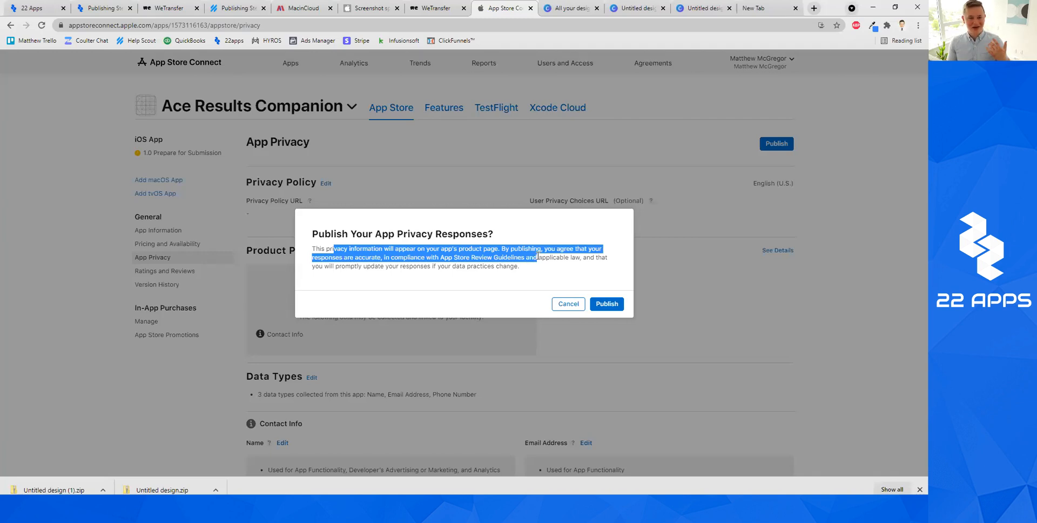
{"action": "left_click", "coordinate": [520, 265]}
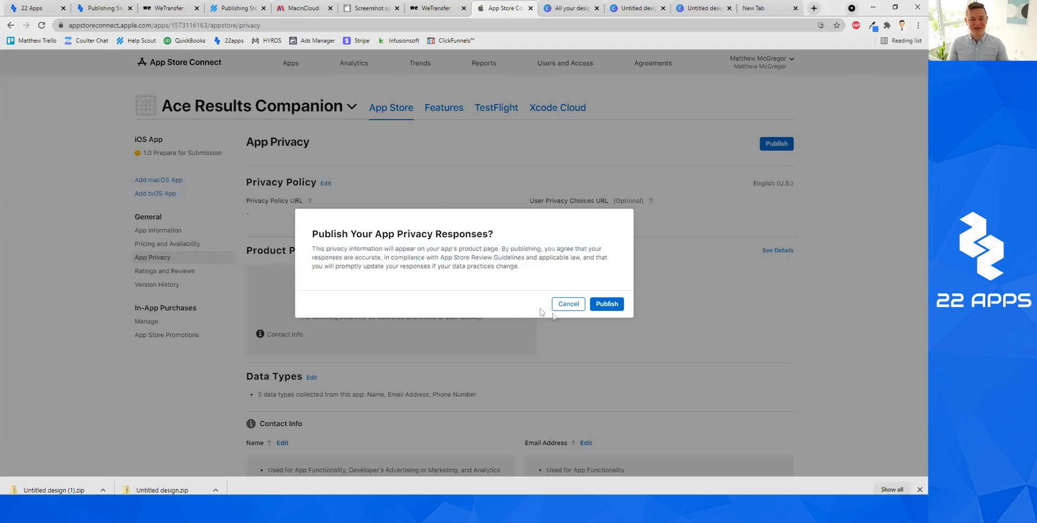
{"action": "left_click", "coordinate": [612, 304]}
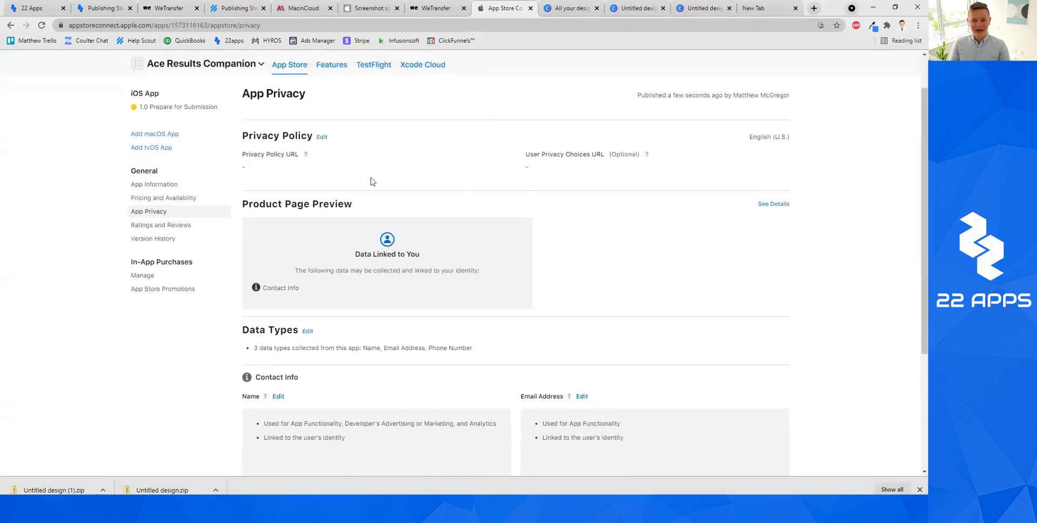
Open the app's Privacy Policy URL for editing
{"action": "scroll", "coordinate": [389, 202], "scroll_direction": "up", "scroll_amount": 2}
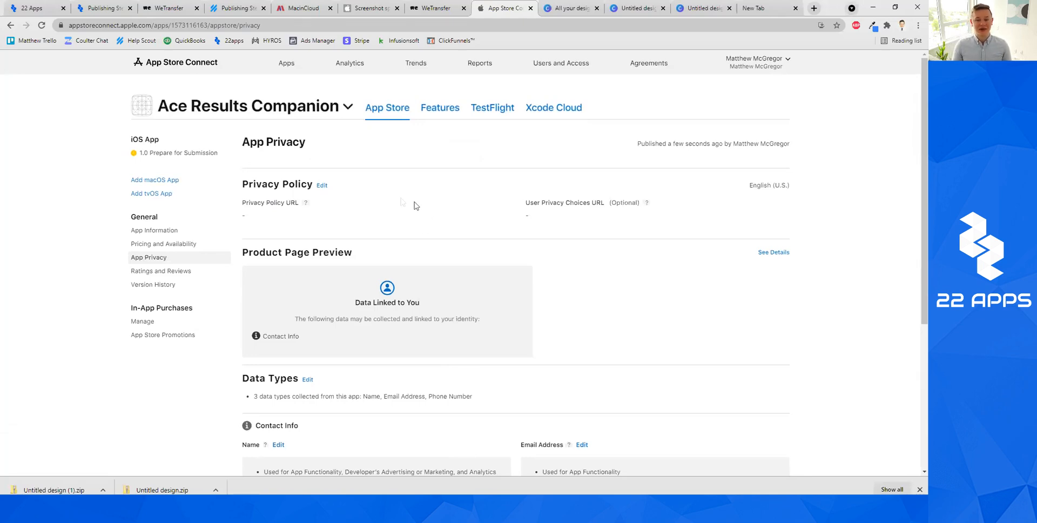
{"action": "left_click", "coordinate": [322, 186]}
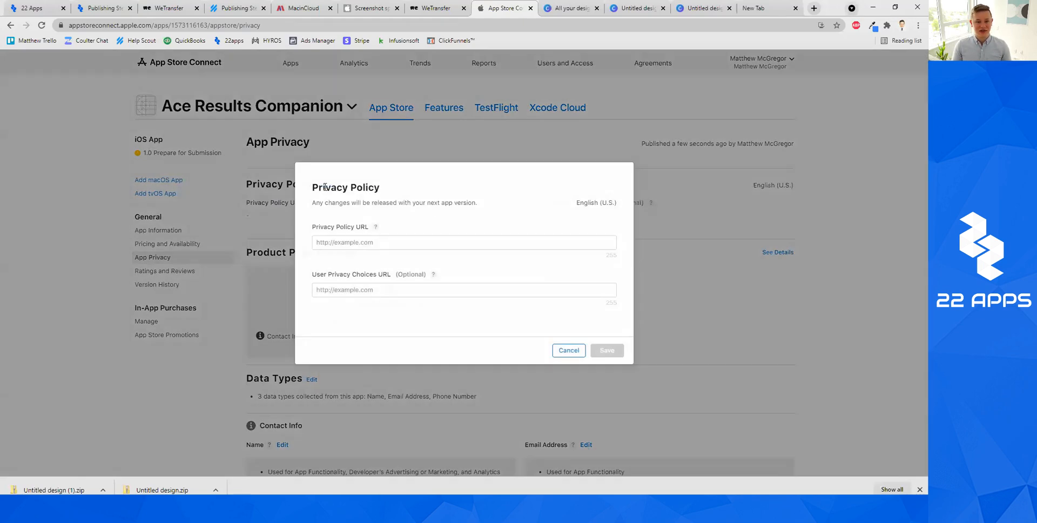
{"action": "left_click", "coordinate": [355, 241]}
{"action": "left_click", "coordinate": [455, 227]}
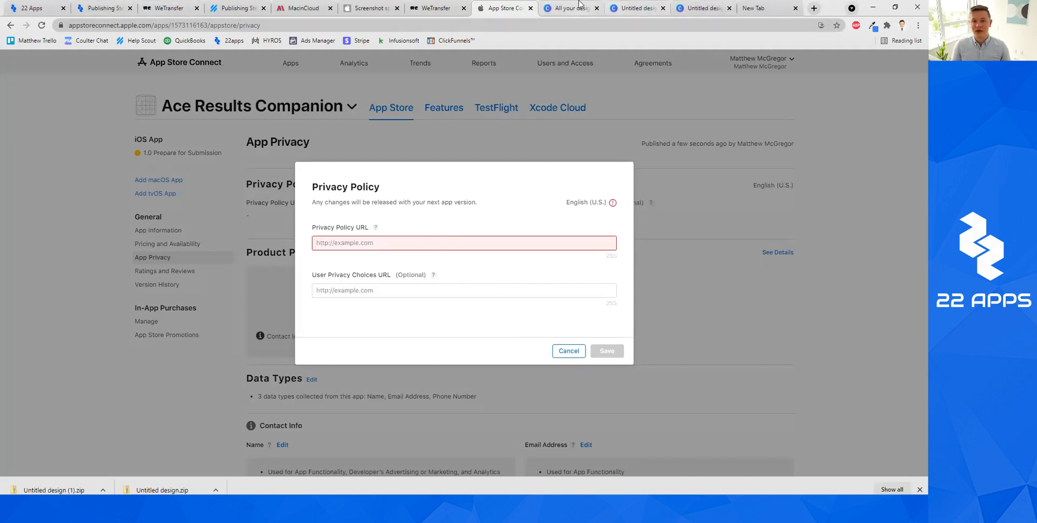
Switch to 22 Apps and open the privacy policy generator from the Ace Results Companion general settings
{"action": "left_click", "coordinate": [49, 8]}
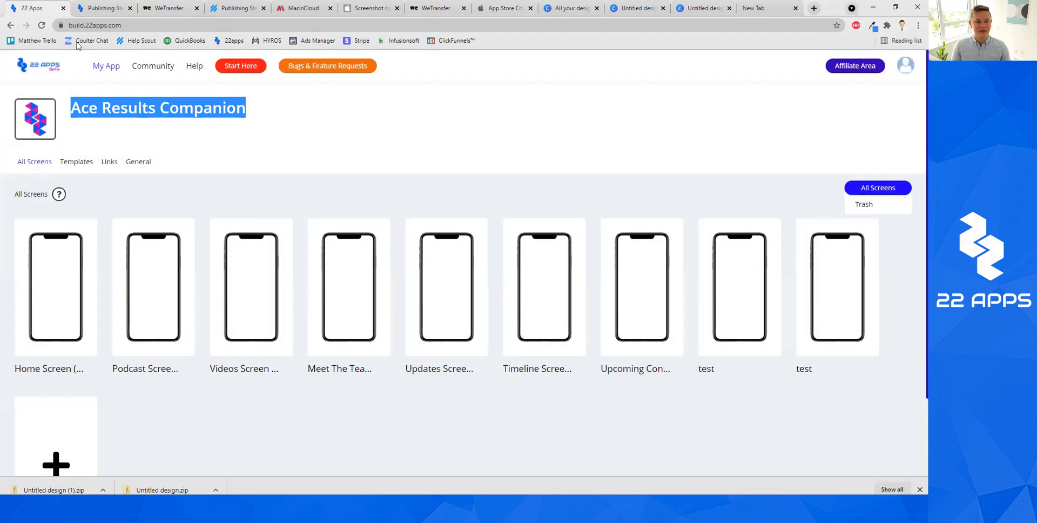
{"action": "left_click", "coordinate": [141, 163]}
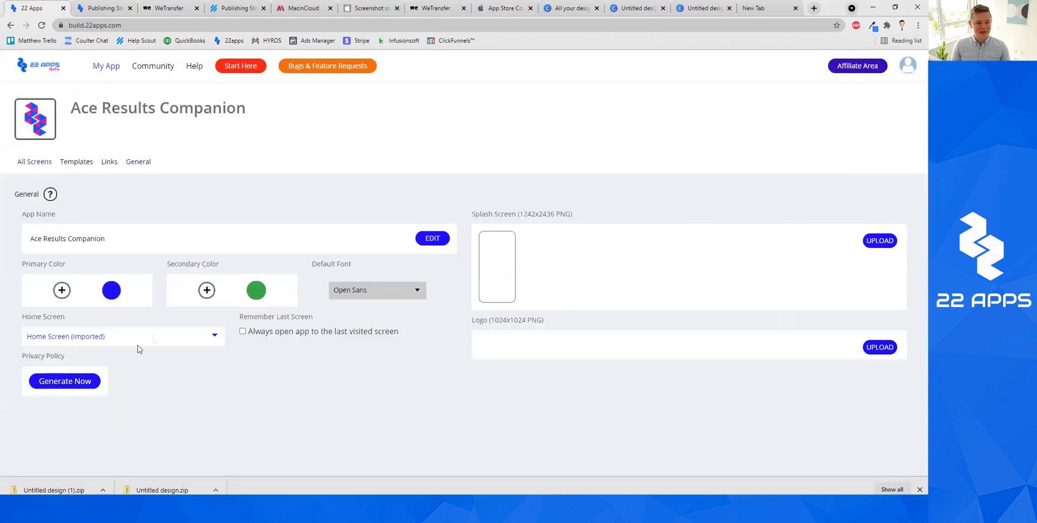
{"action": "left_click", "coordinate": [86, 381]}
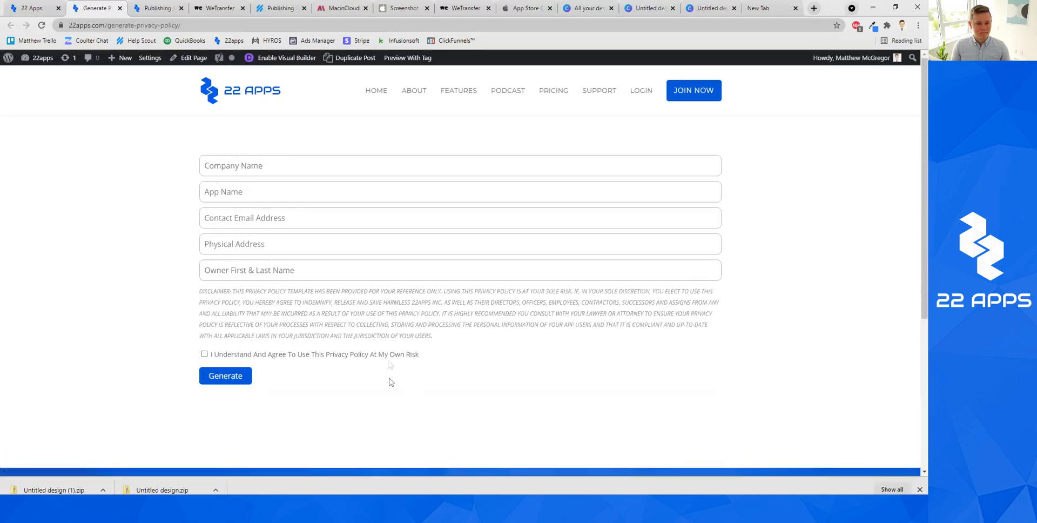
Fill in the privacy policy form with company name fgdssdgdf, app name ssdffgsd, a contact email, a physical address and the owner's name
{"action": "left_click", "coordinate": [281, 169]}
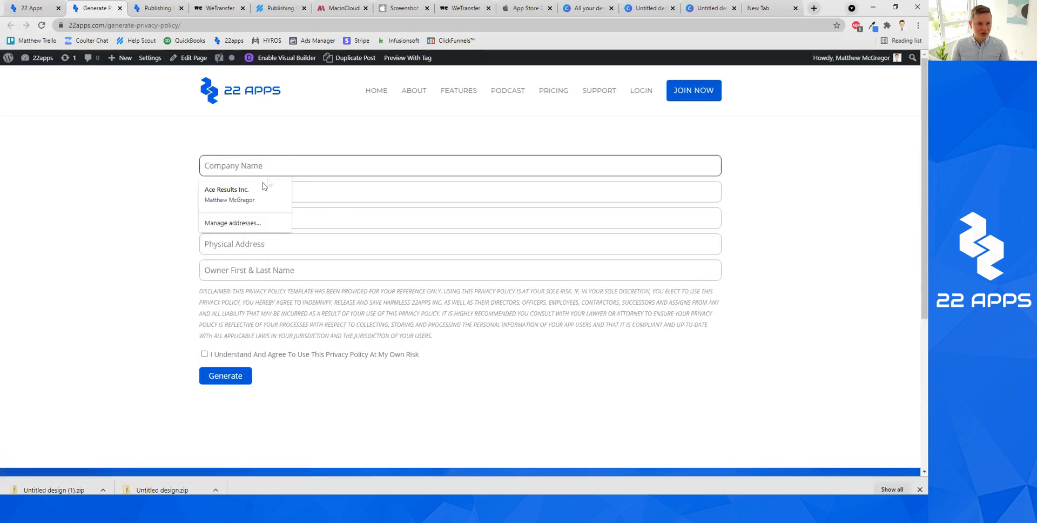
{"action": "type", "text": "fgdssdgdf"}
{"action": "left_click", "coordinate": [347, 190]}
{"action": "type", "text": "ssdffgsd"}
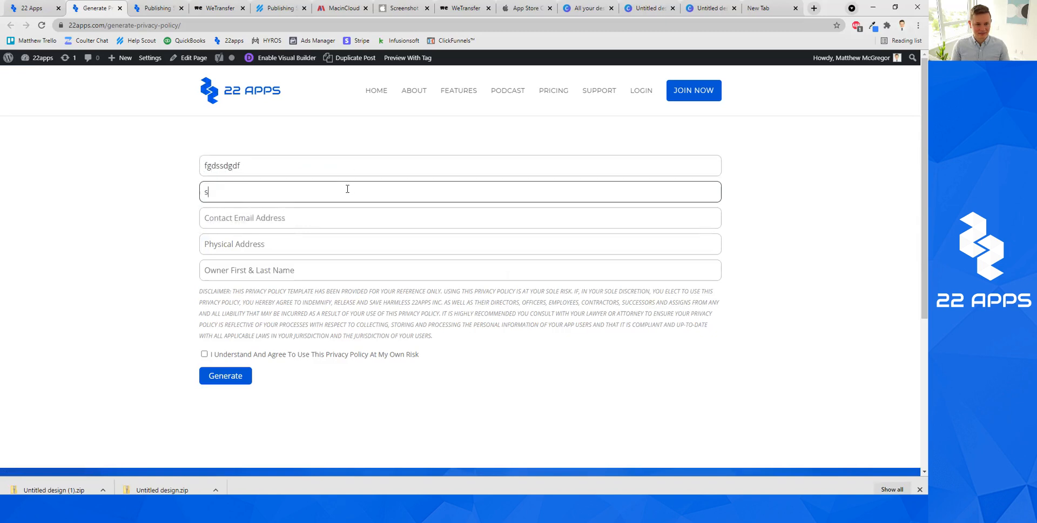
{"action": "left_click", "coordinate": [328, 217]}
{"action": "type", "text": "gsdffgsdf#s"}
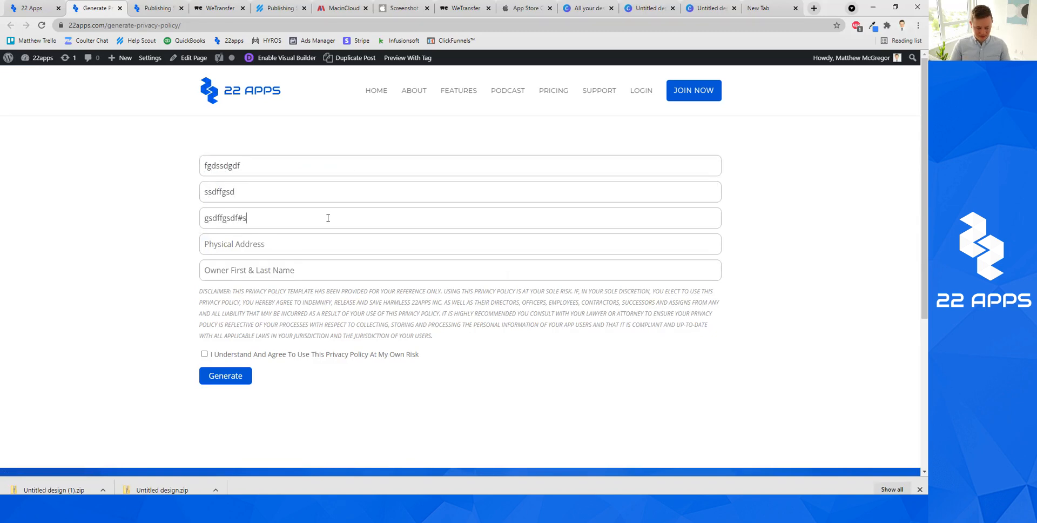
{"action": "key", "text": "BackSpace"}
{"action": "key", "text": "BackSpace"}
{"action": "type", "text": "@asdfsadf.com"}
{"action": "left_click", "coordinate": [339, 243]}
{"action": "type", "text": "gjfgjfgjhj"}
{"action": "left_click", "coordinate": [340, 268]}
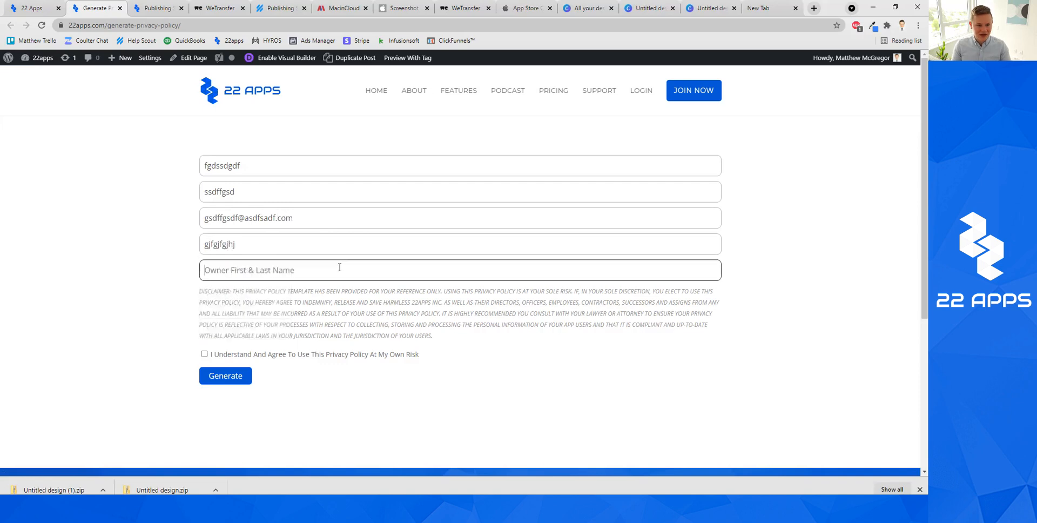
{"action": "type", "text": "sdfbdsf"}
Accept using the privacy policy at own risk, generate the policy and copy the address of its link
{"action": "left_click", "coordinate": [205, 354]}
{"action": "left_click", "coordinate": [205, 354]}
{"action": "left_click", "coordinate": [245, 381]}
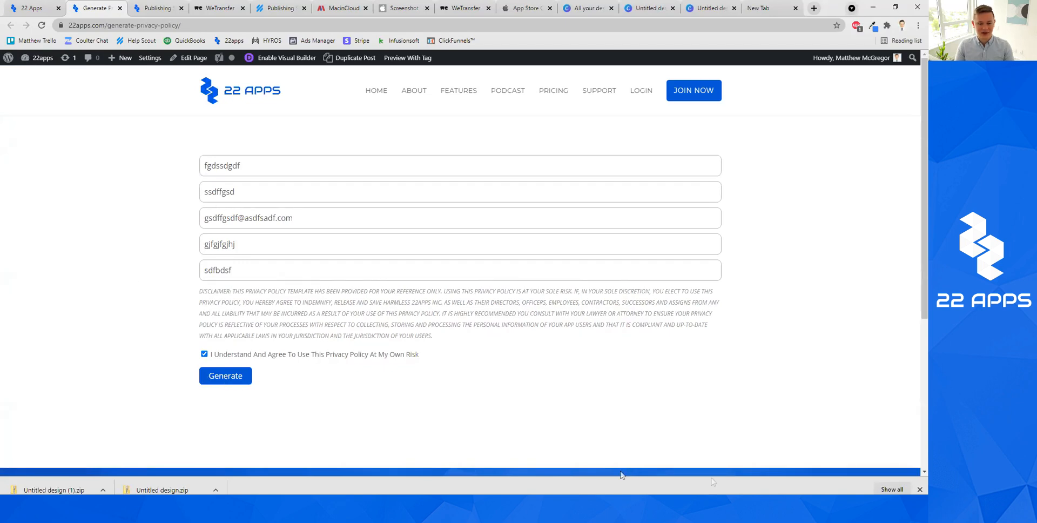
{"action": "left_click", "coordinate": [918, 489]}
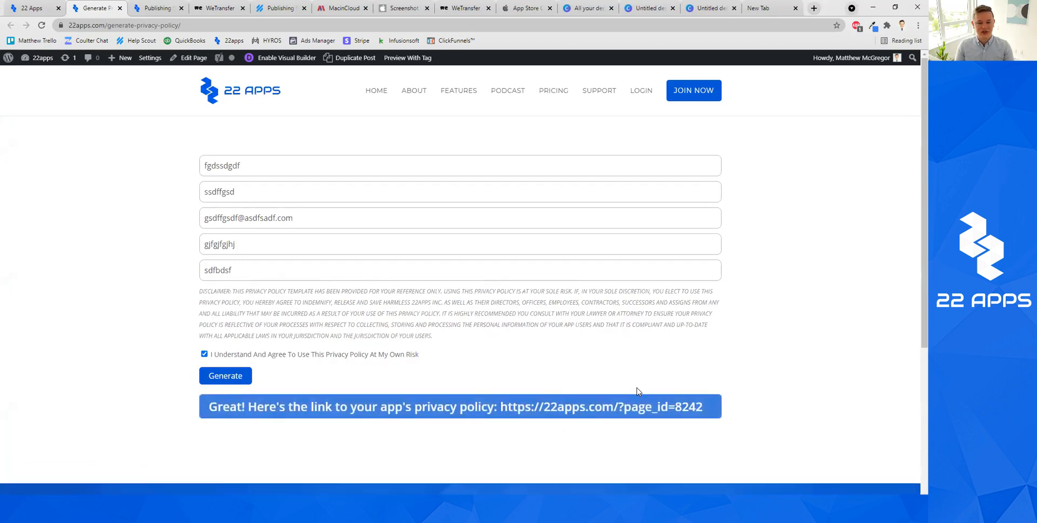
{"action": "right_click", "coordinate": [640, 406]}
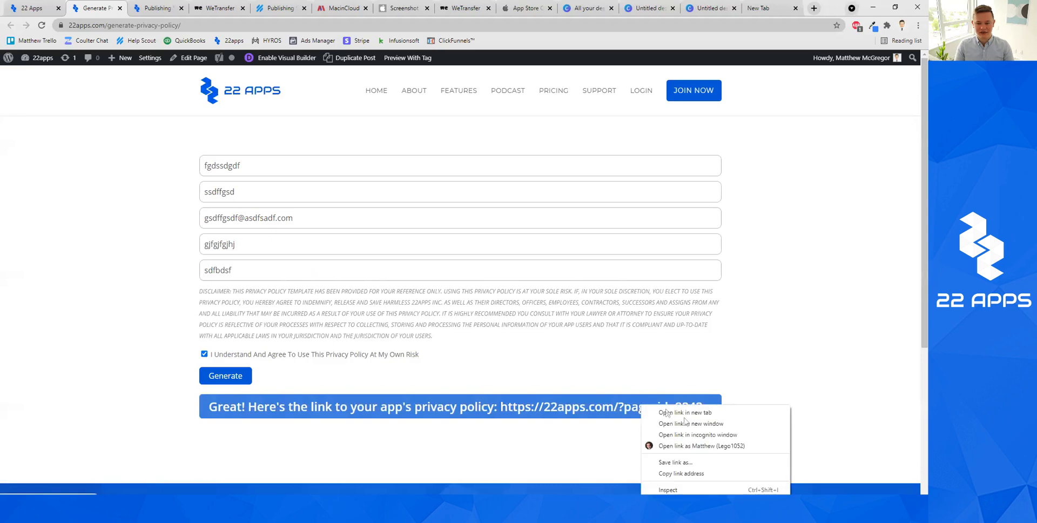
{"action": "left_click", "coordinate": [692, 473]}
{"action": "left_click", "coordinate": [525, 8]}
{"action": "left_click", "coordinate": [387, 256]}
{"action": "key", "text": "ctrl+v"}
{"action": "left_click", "coordinate": [453, 330]}
{"action": "left_click_drag", "start_coordinate": [327, 288], "coordinate": [371, 287]}
{"action": "left_click", "coordinate": [377, 288]}
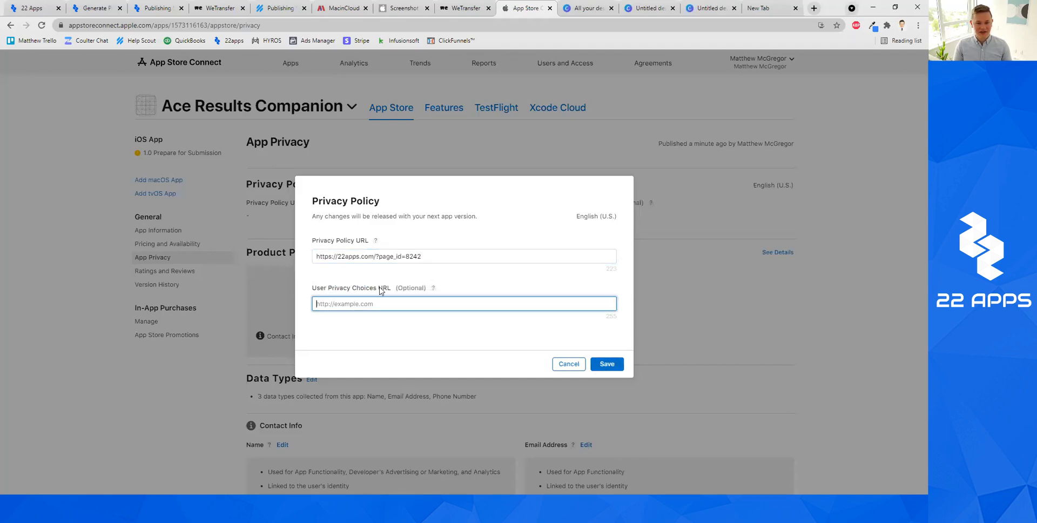
{"action": "left_click", "coordinate": [432, 290]}
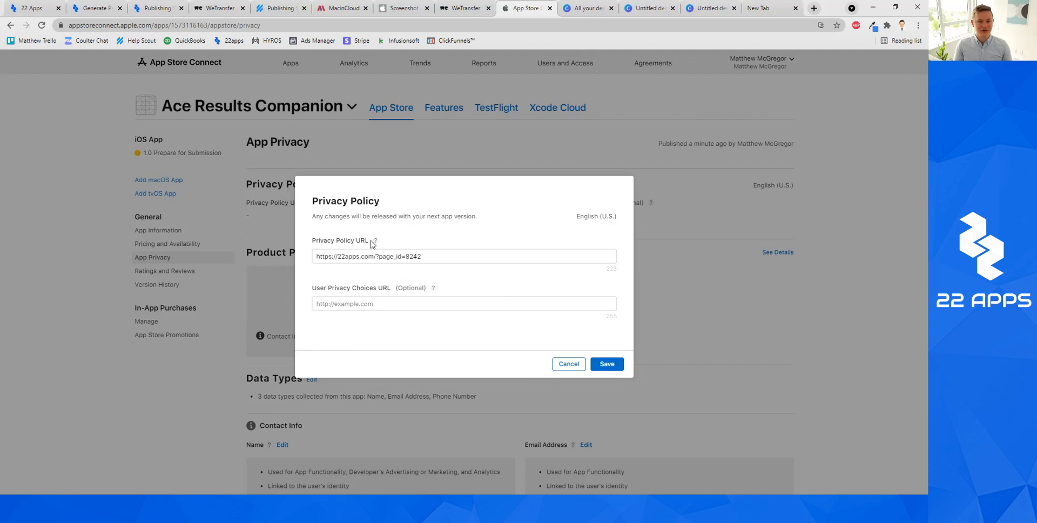
{"action": "left_click", "coordinate": [608, 363]}
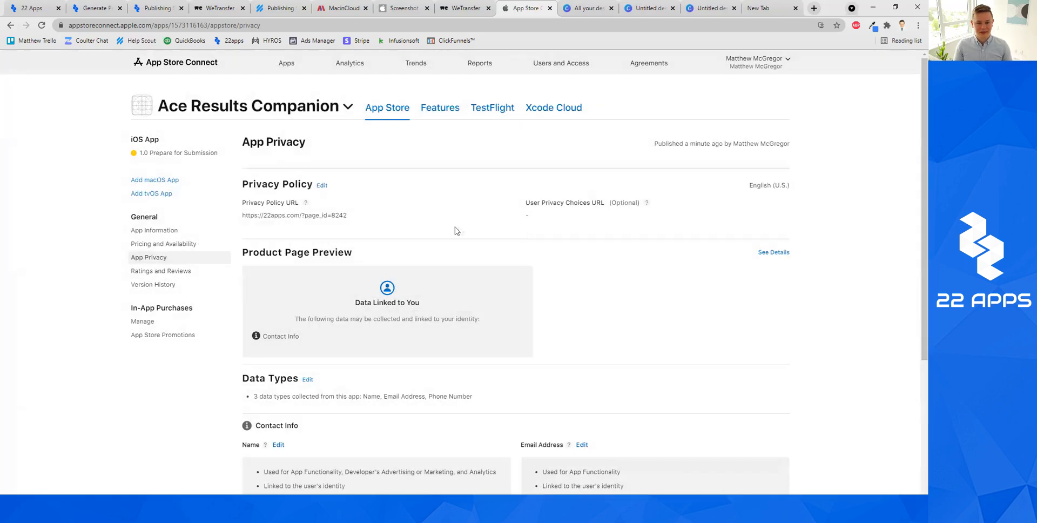
Look through the App Privacy, App Information, Pricing and Availability, Ratings and Reviews, and Version History pages
{"action": "scroll", "coordinate": [626, 322], "scroll_direction": "down", "scroll_amount": 4}
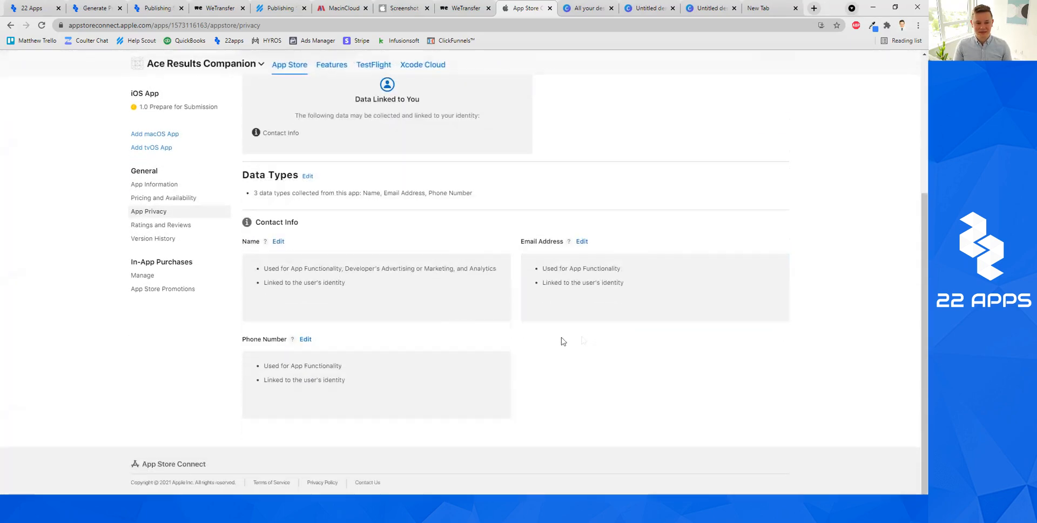
{"action": "scroll", "coordinate": [560, 340], "scroll_direction": "up", "scroll_amount": 5}
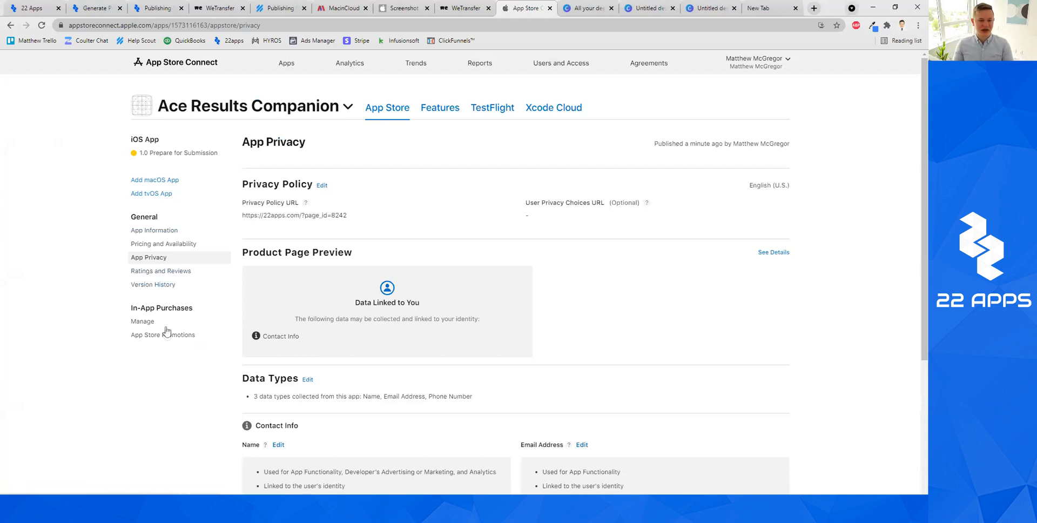
{"action": "left_click", "coordinate": [158, 230]}
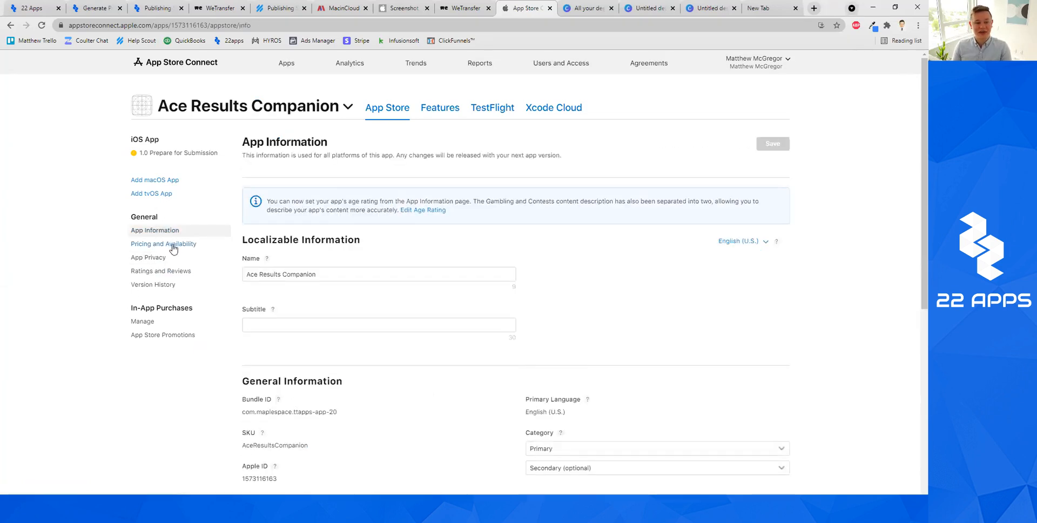
{"action": "left_click", "coordinate": [173, 245]}
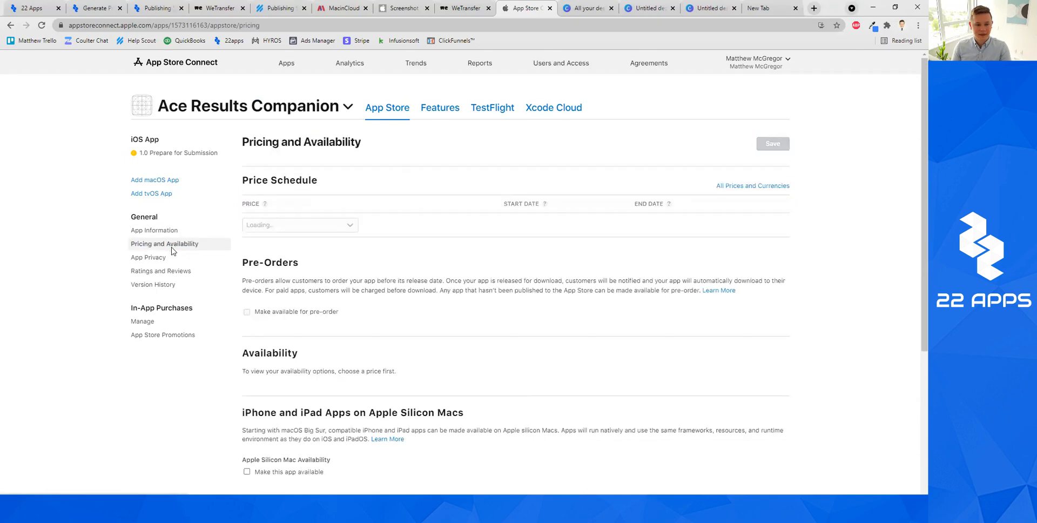
{"action": "left_click", "coordinate": [164, 258]}
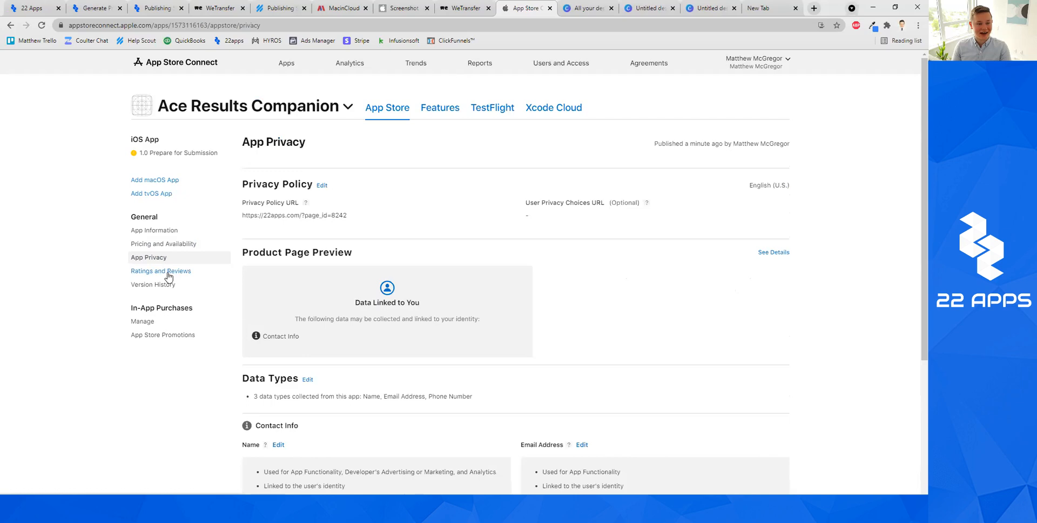
{"action": "left_click", "coordinate": [168, 273]}
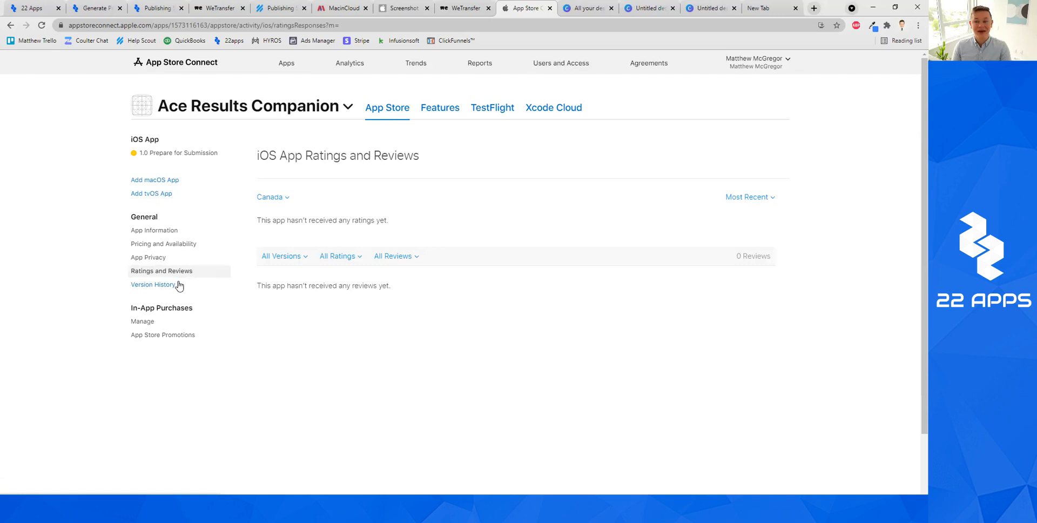
{"action": "left_click", "coordinate": [179, 285]}
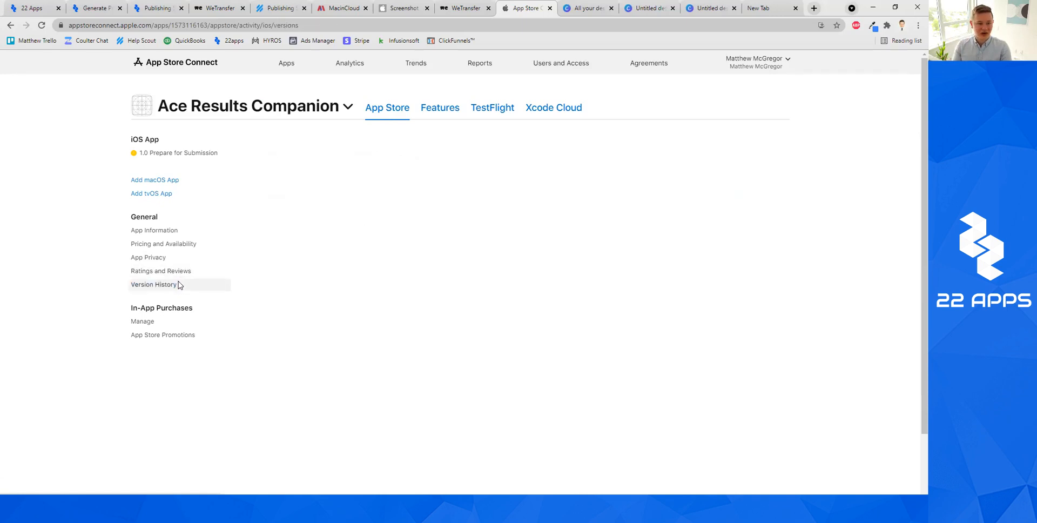
Try to submit the iOS 1.0 version for review and show the details of the required items
{"action": "left_click", "coordinate": [157, 152]}
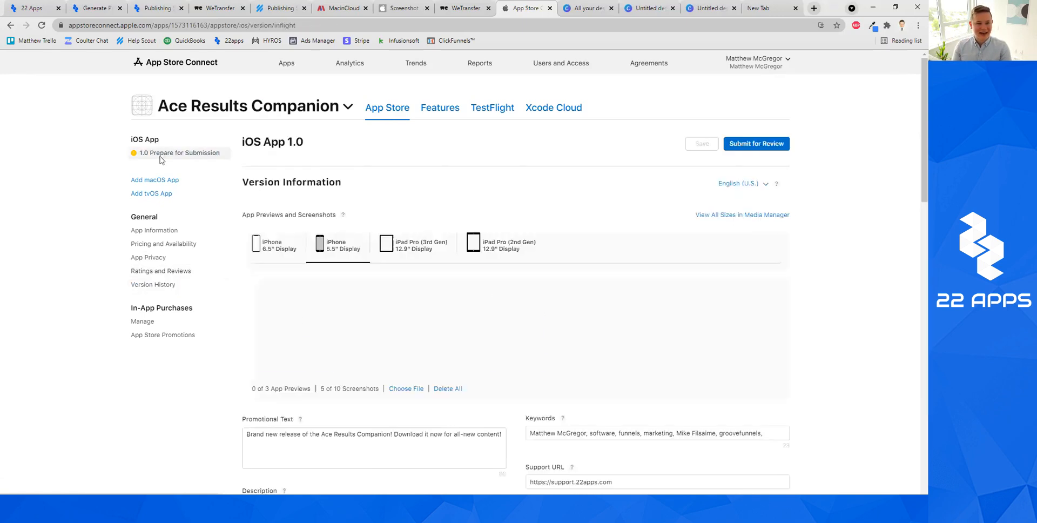
{"action": "left_click", "coordinate": [777, 147]}
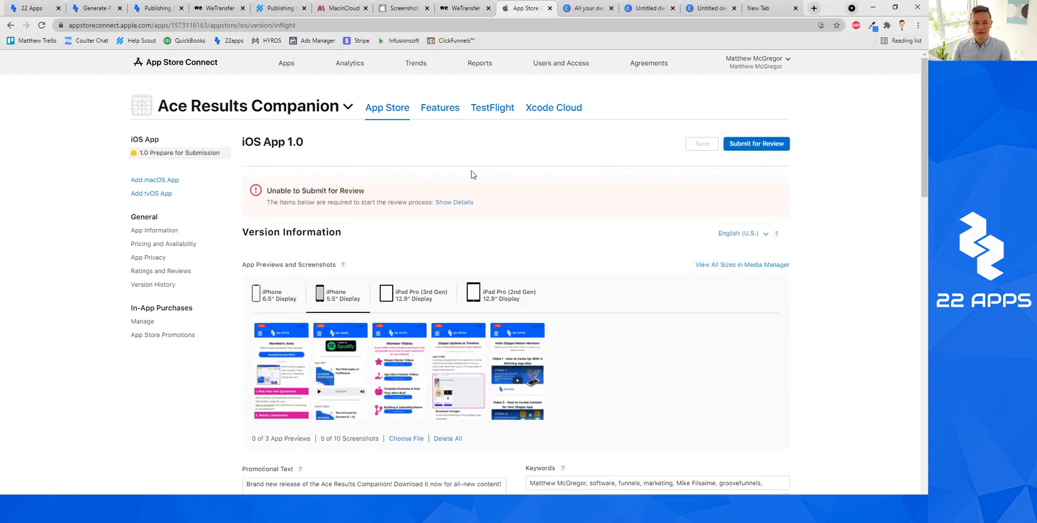
{"action": "left_click", "coordinate": [456, 203]}
Read the list of items required to start the review process and look over the version information
{"action": "left_click_drag", "start_coordinate": [289, 217], "coordinate": [422, 228]}
{"action": "left_click", "coordinate": [294, 217]}
{"action": "left_click", "coordinate": [425, 227]}
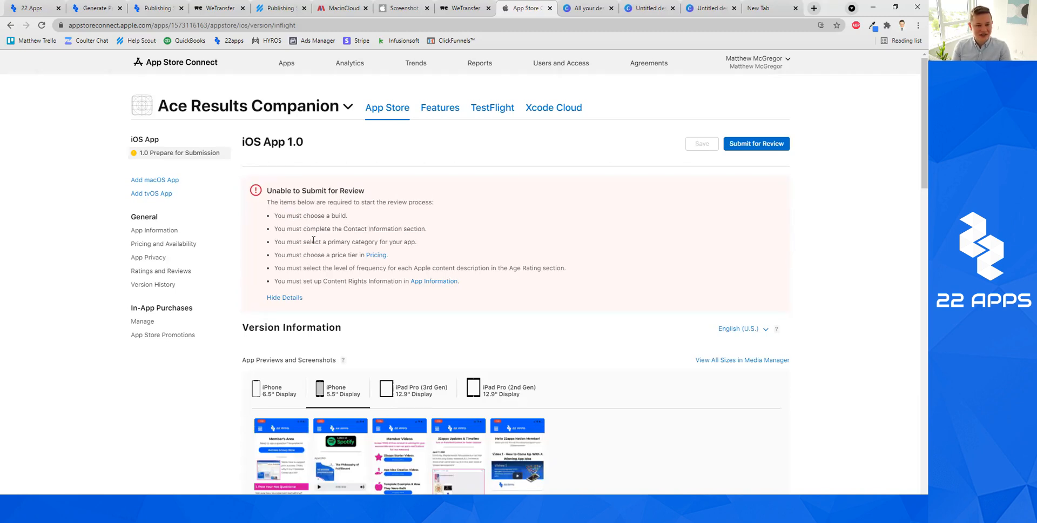
{"action": "left_click_drag", "start_coordinate": [312, 241], "coordinate": [401, 241]}
{"action": "left_click_drag", "start_coordinate": [318, 255], "coordinate": [389, 255]}
{"action": "left_click", "coordinate": [294, 269]}
{"action": "left_click_drag", "start_coordinate": [314, 269], "coordinate": [543, 268]}
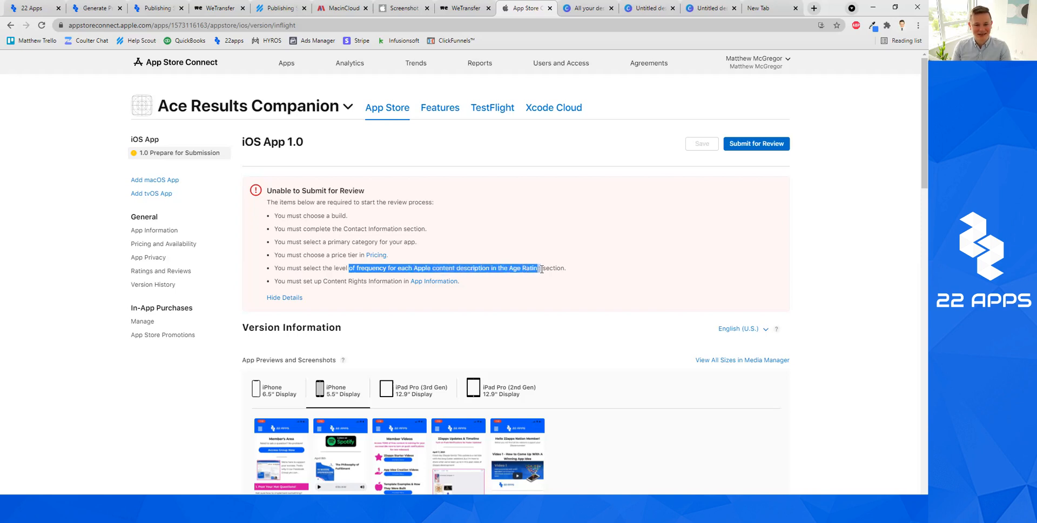
{"action": "left_click", "coordinate": [493, 269]}
{"action": "left_click_drag", "start_coordinate": [304, 281], "coordinate": [391, 281]}
{"action": "left_click", "coordinate": [402, 282]}
{"action": "scroll", "coordinate": [377, 281], "scroll_direction": "down", "scroll_amount": 10}
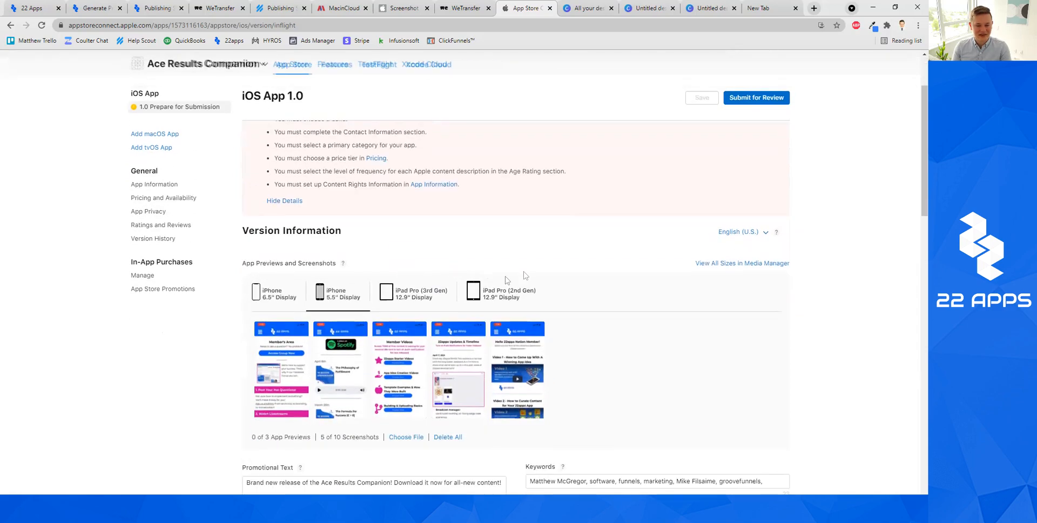
{"action": "scroll", "coordinate": [585, 322], "scroll_direction": "up", "scroll_amount": 10}
{"action": "scroll", "coordinate": [560, 298], "scroll_direction": "down", "scroll_amount": 3}
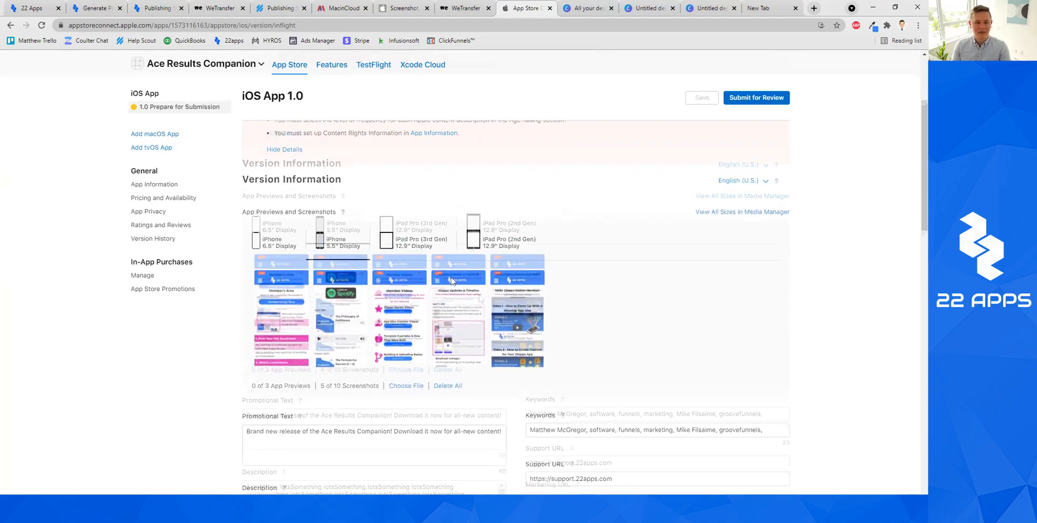
{"action": "scroll", "coordinate": [486, 254], "scroll_direction": "up", "scroll_amount": 4}
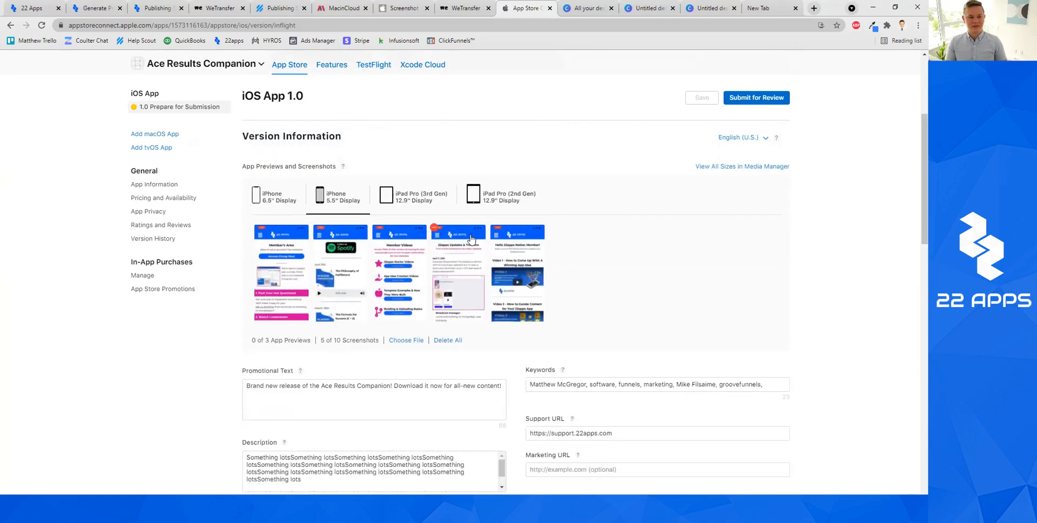
{"action": "scroll", "coordinate": [441, 264], "scroll_direction": "down", "scroll_amount": 4}
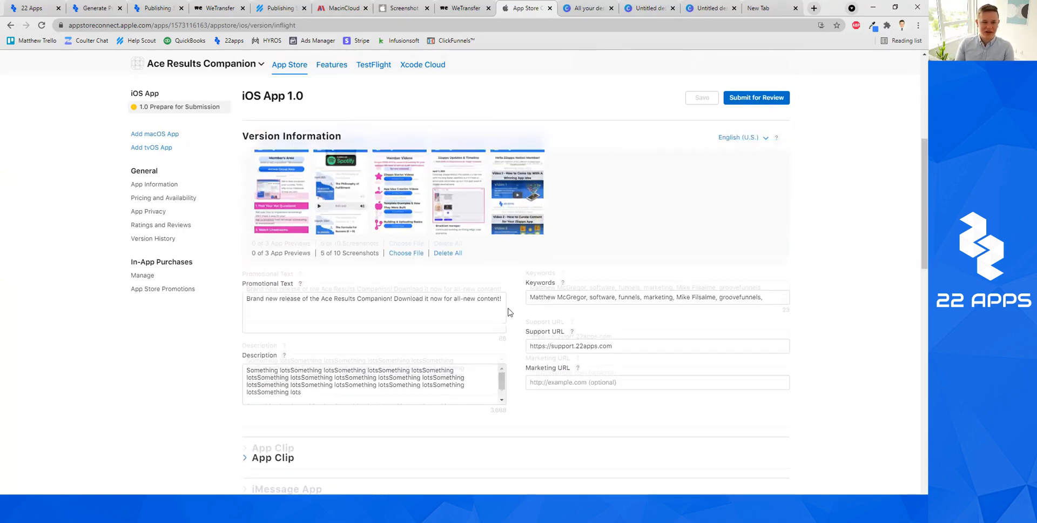
{"action": "scroll", "coordinate": [378, 302], "scroll_direction": "up", "scroll_amount": 3}
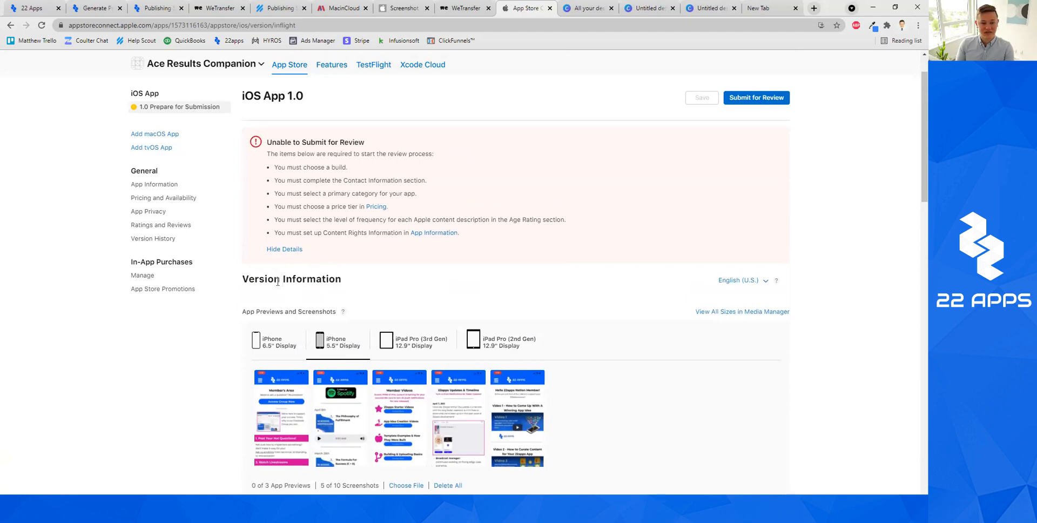
Add build 1.0.68 to the iOS 1.0 version
{"action": "scroll", "coordinate": [346, 300], "scroll_direction": "down", "scroll_amount": 3}
{"action": "scroll", "coordinate": [286, 286], "scroll_direction": "down", "scroll_amount": 3}
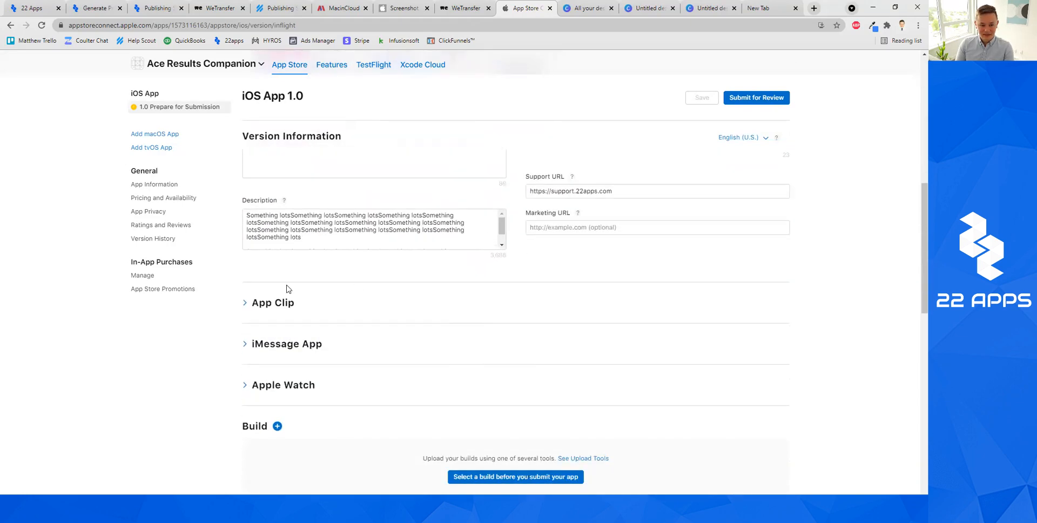
{"action": "scroll", "coordinate": [296, 262], "scroll_direction": "down", "scroll_amount": 3}
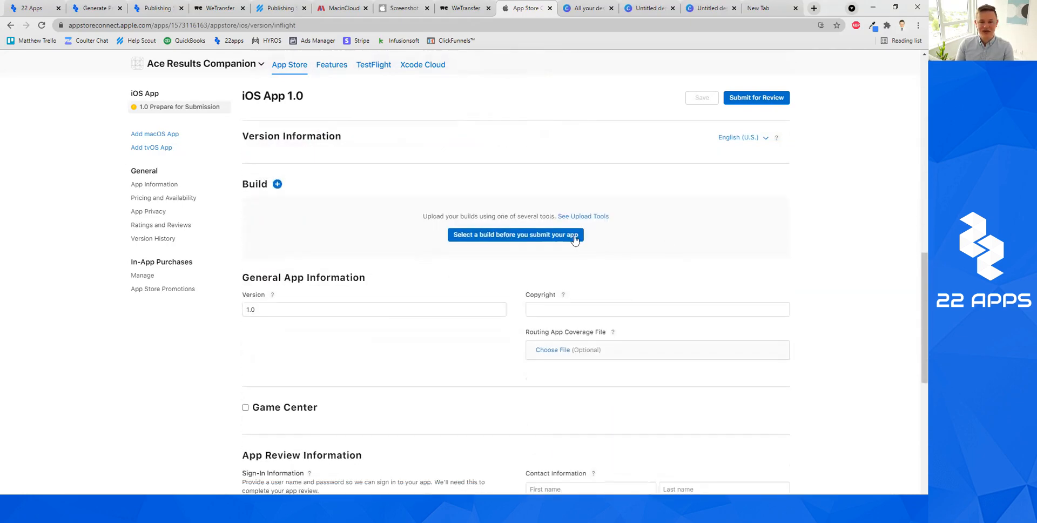
{"action": "left_click", "coordinate": [567, 236]}
{"action": "left_click", "coordinate": [343, 244]}
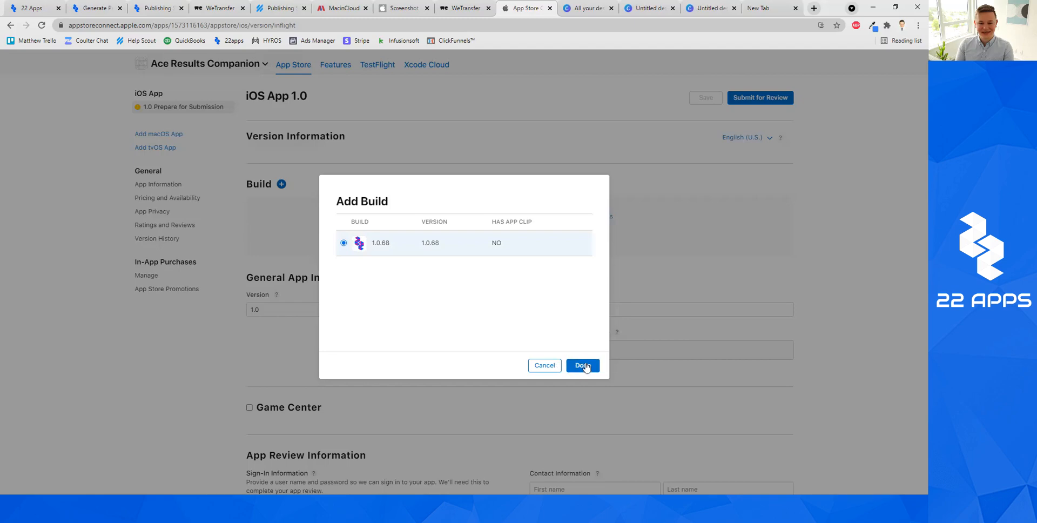
{"action": "left_click", "coordinate": [582, 365]}
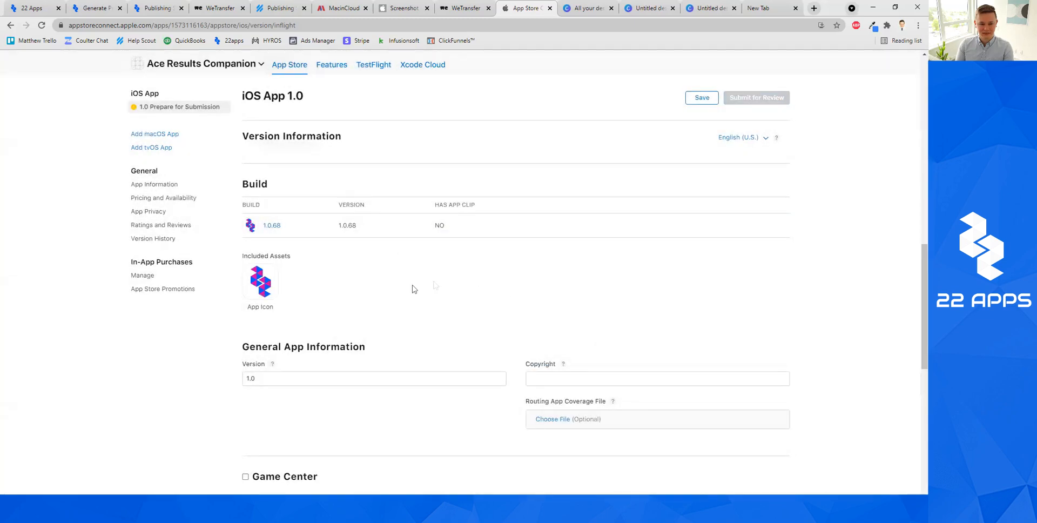
Turn off the sign-in requirement in the App Review Information
{"action": "scroll", "coordinate": [437, 273], "scroll_direction": "down", "scroll_amount": 2}
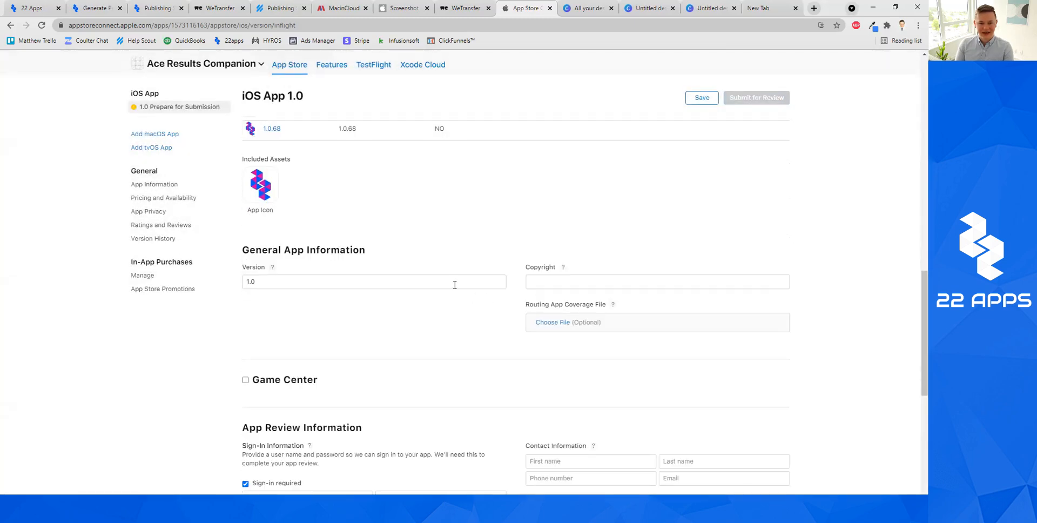
{"action": "scroll", "coordinate": [450, 284], "scroll_direction": "up", "scroll_amount": 2}
{"action": "scroll", "coordinate": [564, 295], "scroll_direction": "down", "scroll_amount": 3}
{"action": "scroll", "coordinate": [540, 286], "scroll_direction": "down", "scroll_amount": 4}
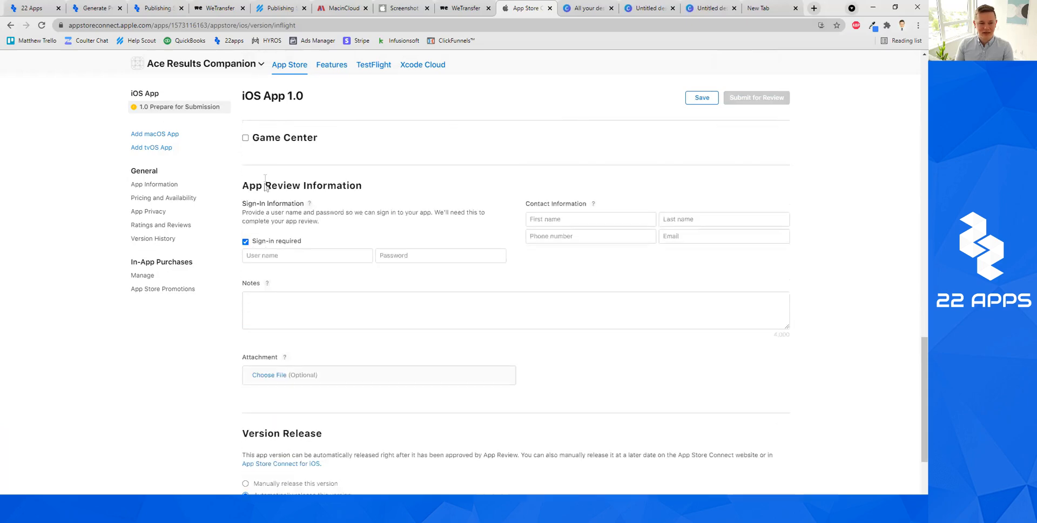
{"action": "scroll", "coordinate": [401, 270], "scroll_direction": "up", "scroll_amount": 1}
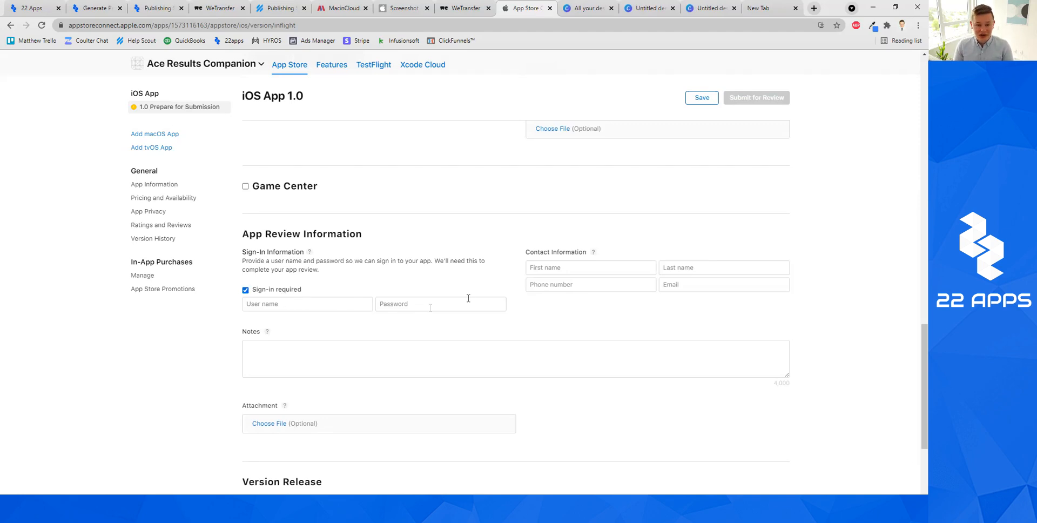
{"action": "left_click", "coordinate": [259, 290]}
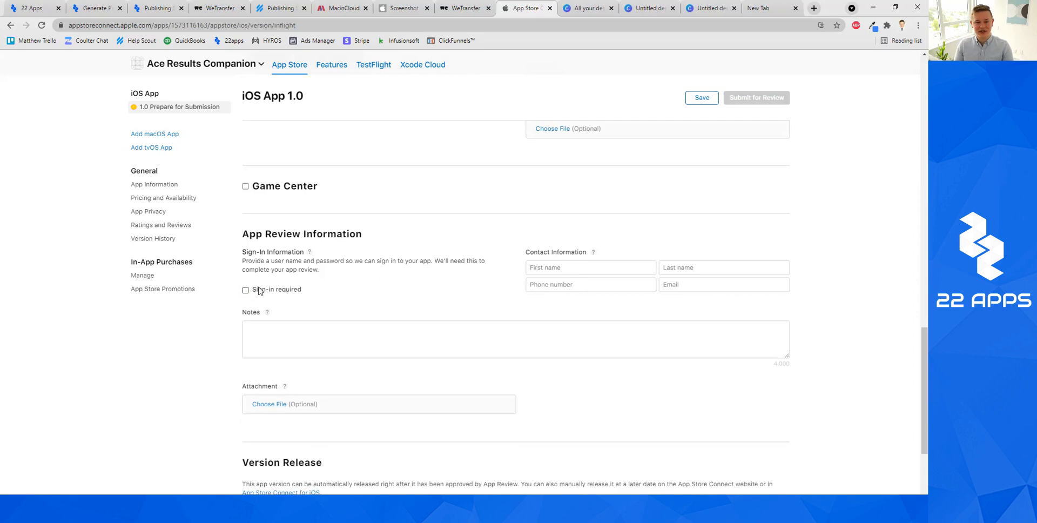
{"action": "mouse_move", "coordinate": [596, 254]}
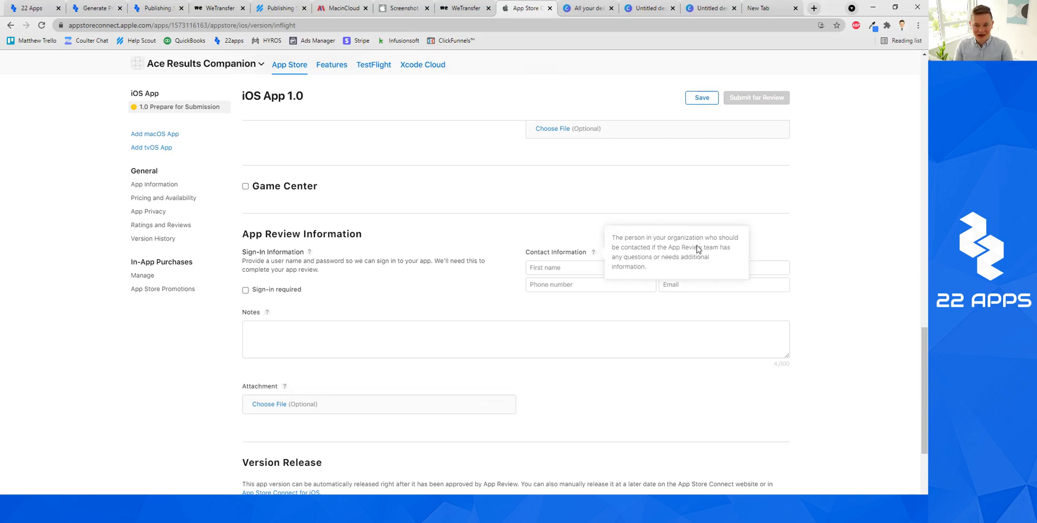
Fill in the App Review contact information with the contact's first name, last name, phone number and e-mail address
{"action": "left_click", "coordinate": [594, 267]}
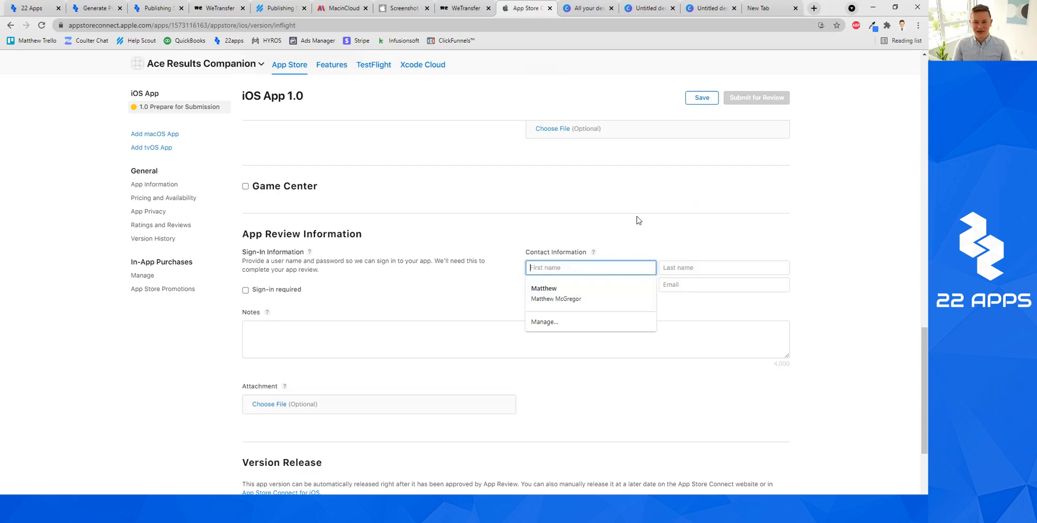
{"action": "key", "text": "Tab"}
{"action": "left_click", "coordinate": [587, 281]}
{"action": "type", "text": "346455646"}
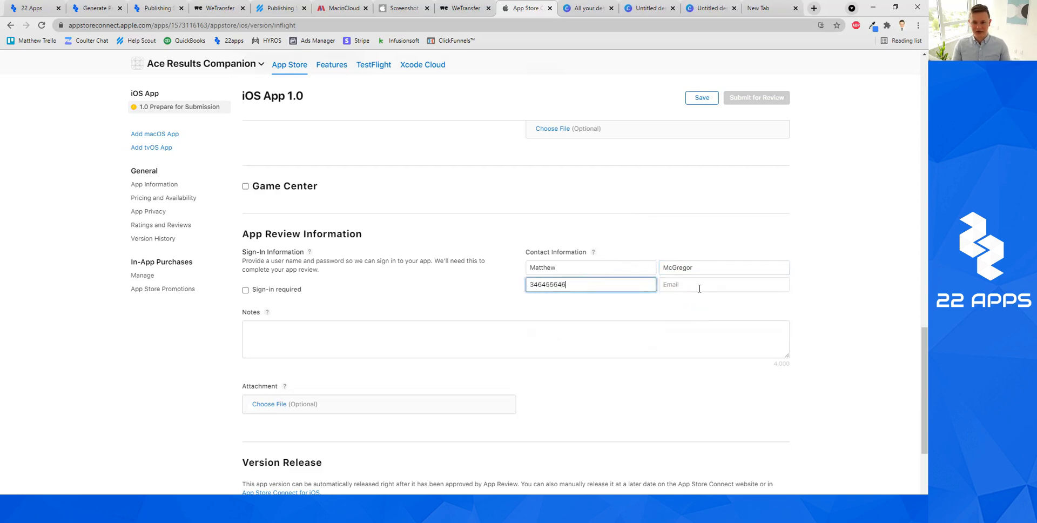
{"action": "left_click", "coordinate": [700, 287]}
{"action": "type", "text": "asfgasggsdfg@sdfasdf.com"}
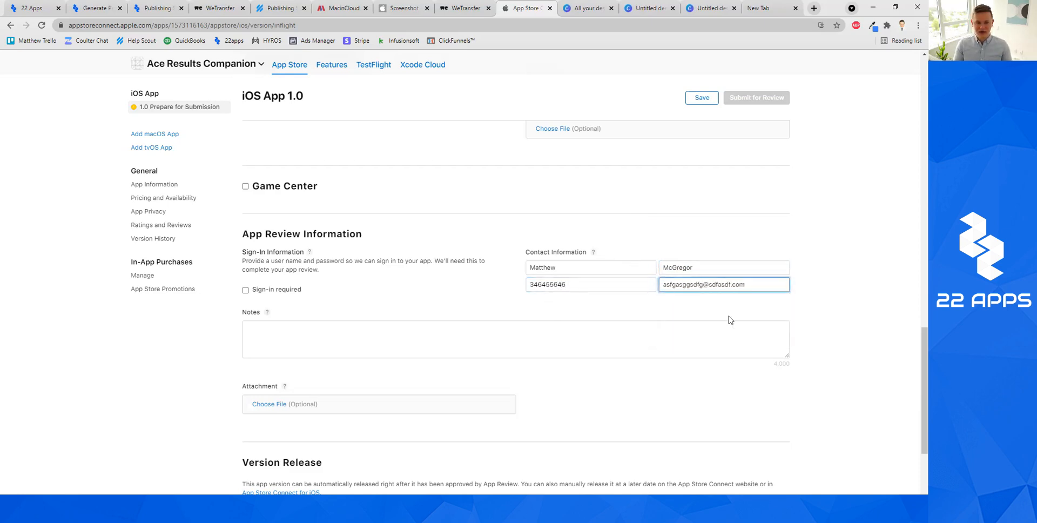
Read the help for the App Review notes, leave them empty, and try to save the iOS 1.0 version
{"action": "left_click", "coordinate": [350, 334]}
{"action": "left_click", "coordinate": [266, 312]}
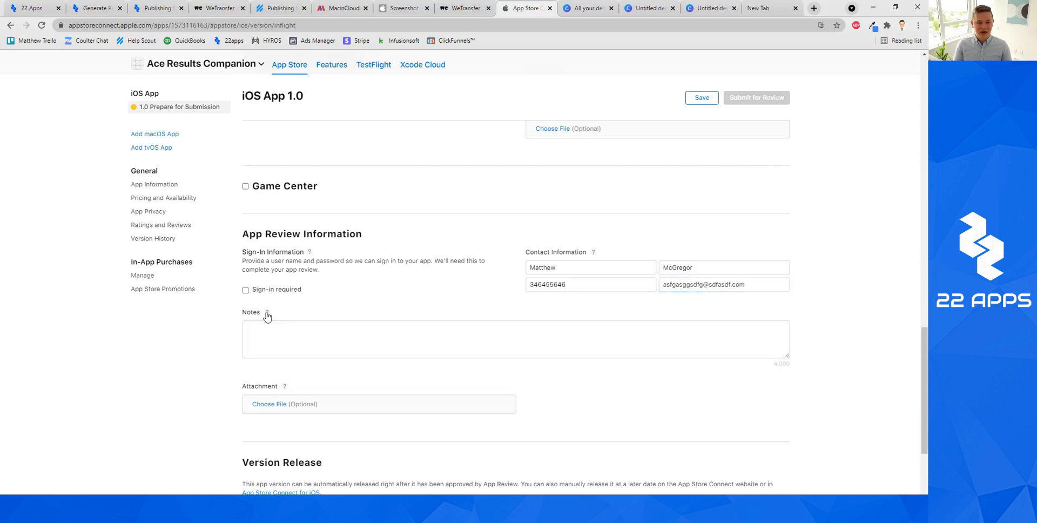
{"action": "left_click", "coordinate": [274, 324]}
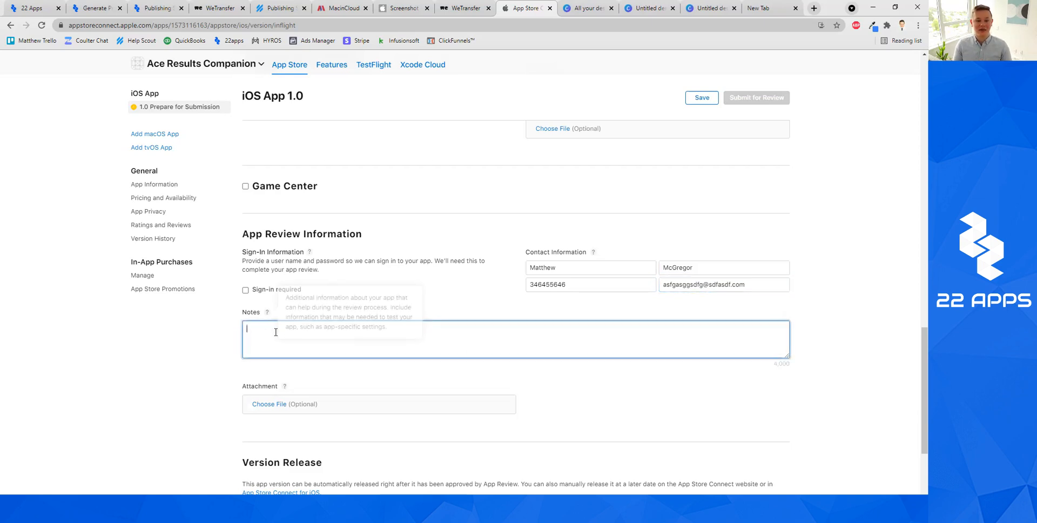
{"action": "scroll", "coordinate": [374, 300], "scroll_direction": "down", "scroll_amount": 3}
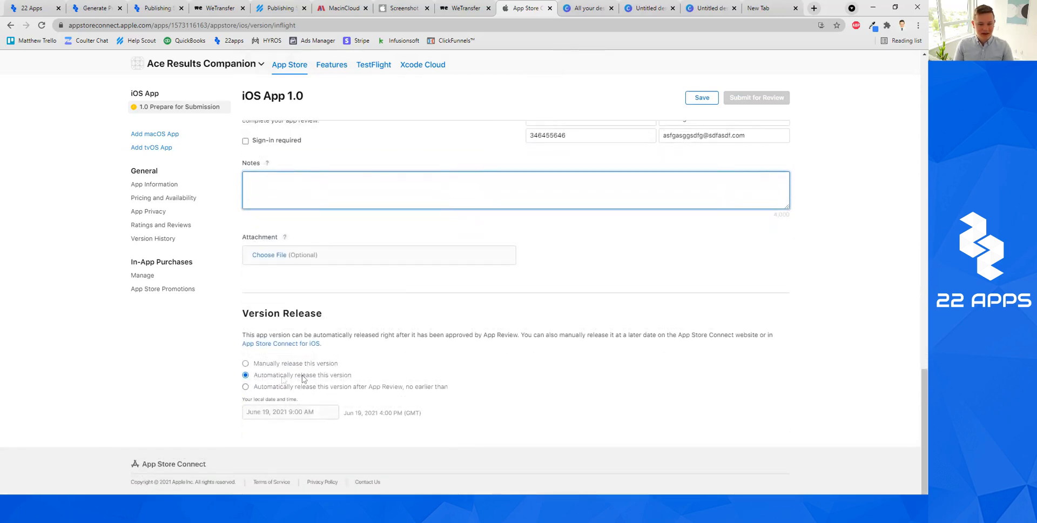
{"action": "left_click", "coordinate": [697, 102]}
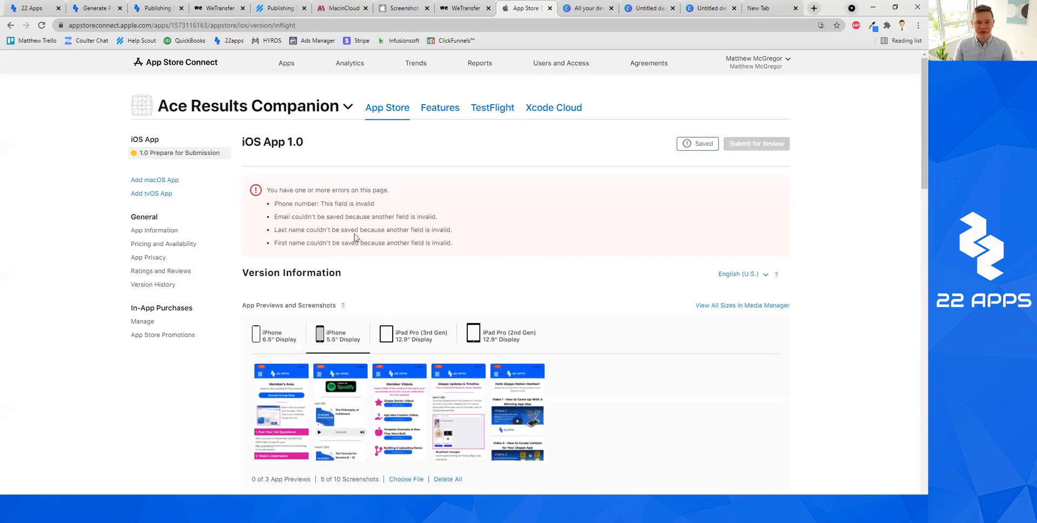
Replace the contact phone number in the App Review Information with a valid one and save the version
{"action": "scroll", "coordinate": [486, 243], "scroll_direction": "down", "scroll_amount": 15}
{"action": "scroll", "coordinate": [671, 289], "scroll_direction": "up", "scroll_amount": 5}
{"action": "scroll", "coordinate": [673, 288], "scroll_direction": "down", "scroll_amount": 5}
{"action": "scroll", "coordinate": [674, 287], "scroll_direction": "down", "scroll_amount": 5}
{"action": "left_click", "coordinate": [583, 229]}
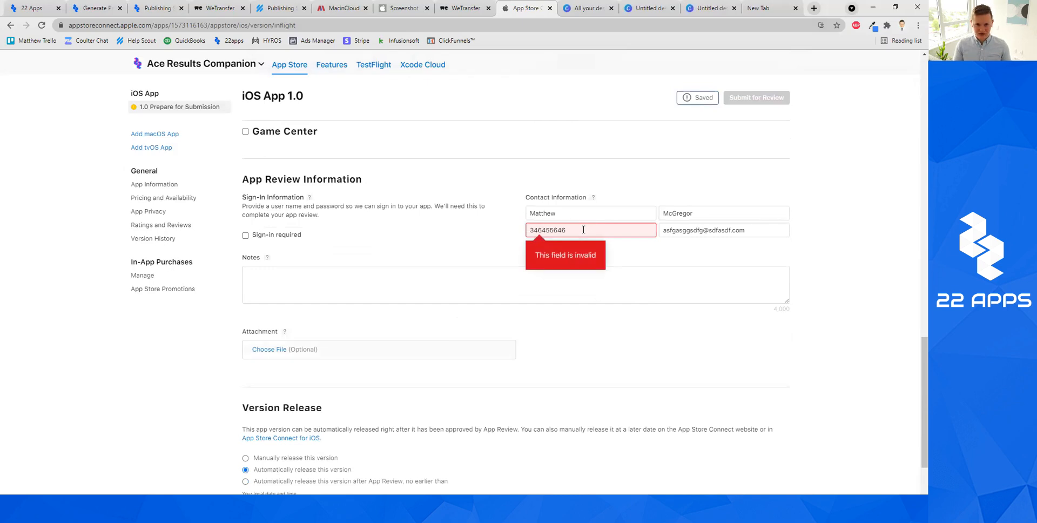
{"action": "double_click", "coordinate": [583, 230]}
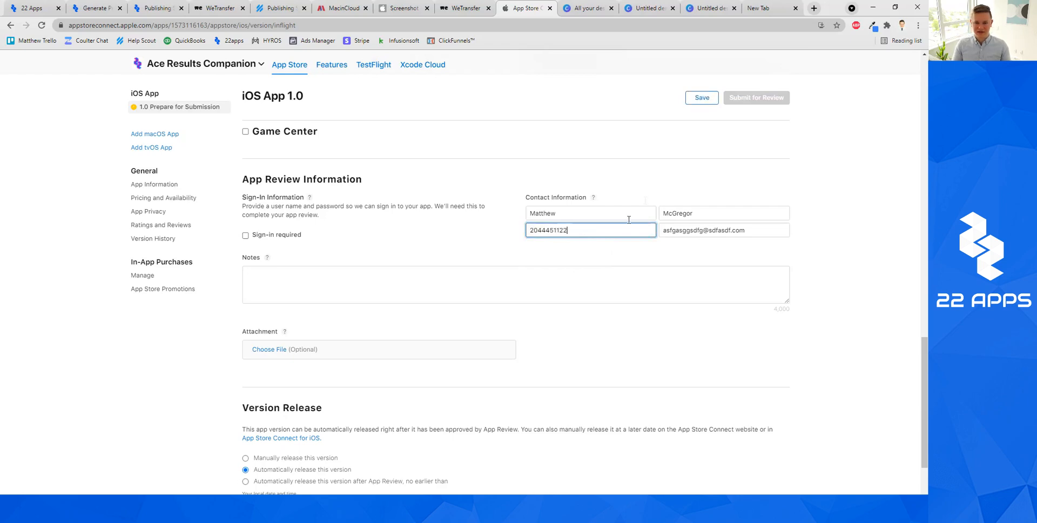
{"action": "left_click", "coordinate": [703, 99]}
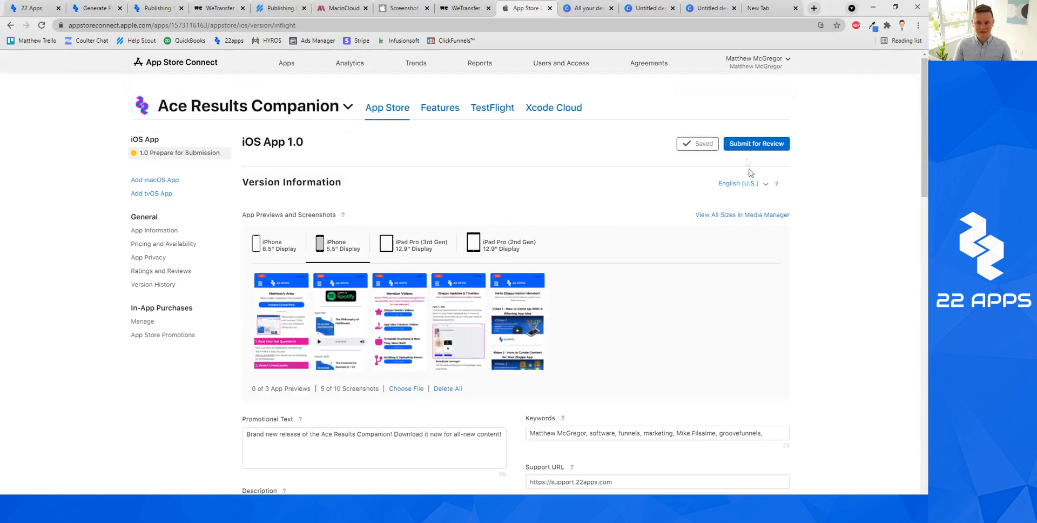
Try to submit the iOS 1.0 version for review, read the required items and open the App Information page
{"action": "left_click", "coordinate": [773, 149]}
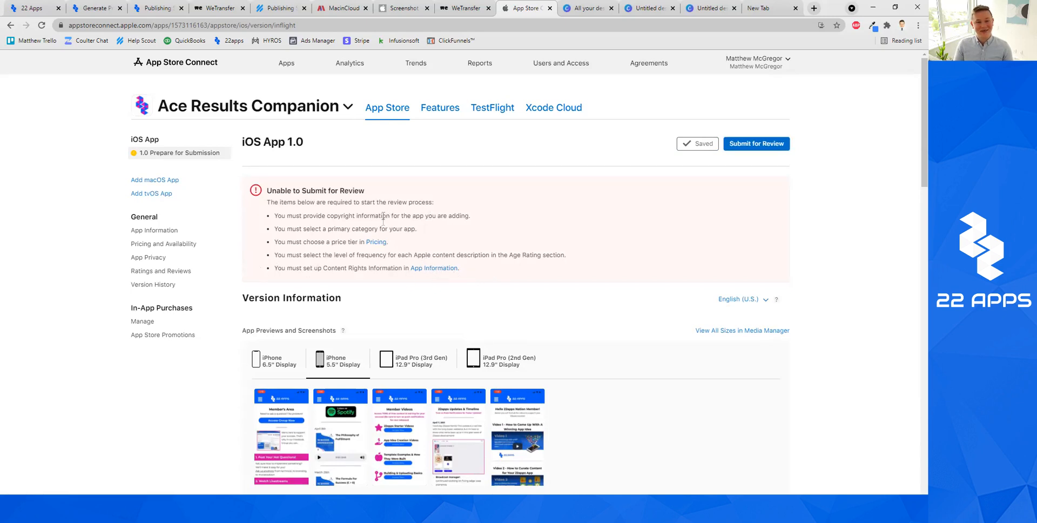
{"action": "left_click_drag", "start_coordinate": [301, 266], "coordinate": [364, 266]}
{"action": "left_click", "coordinate": [365, 267]}
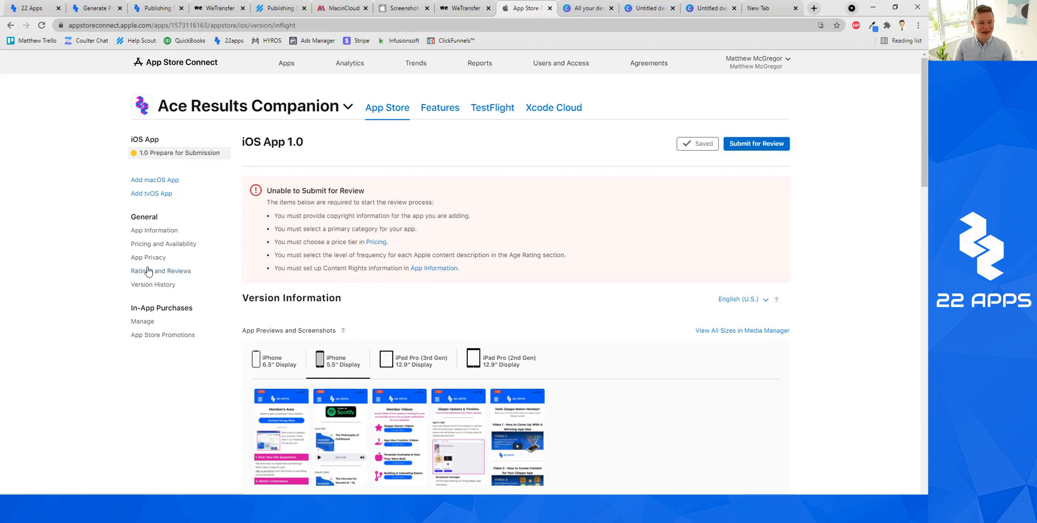
{"action": "left_click", "coordinate": [148, 232]}
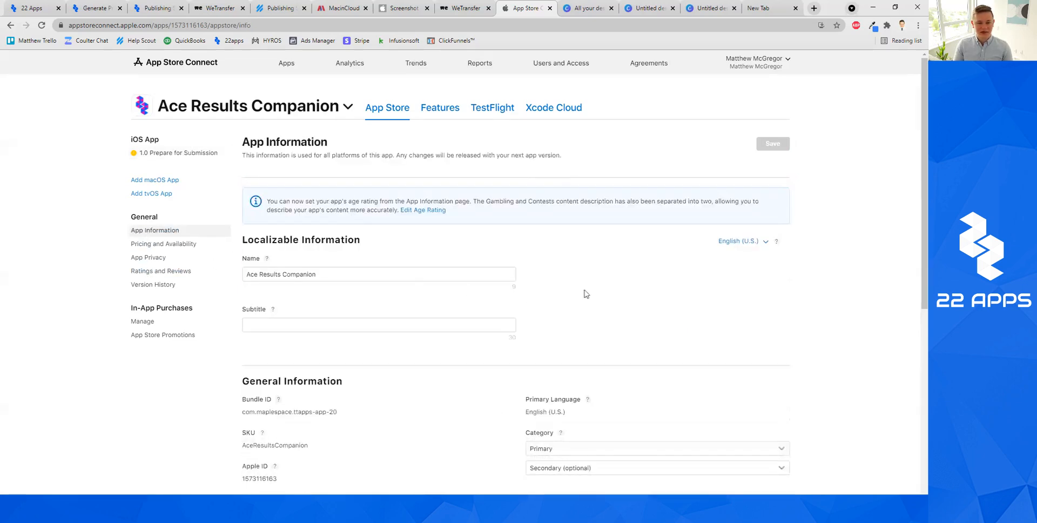
{"action": "scroll", "coordinate": [539, 289], "scroll_direction": "down", "scroll_amount": 1}
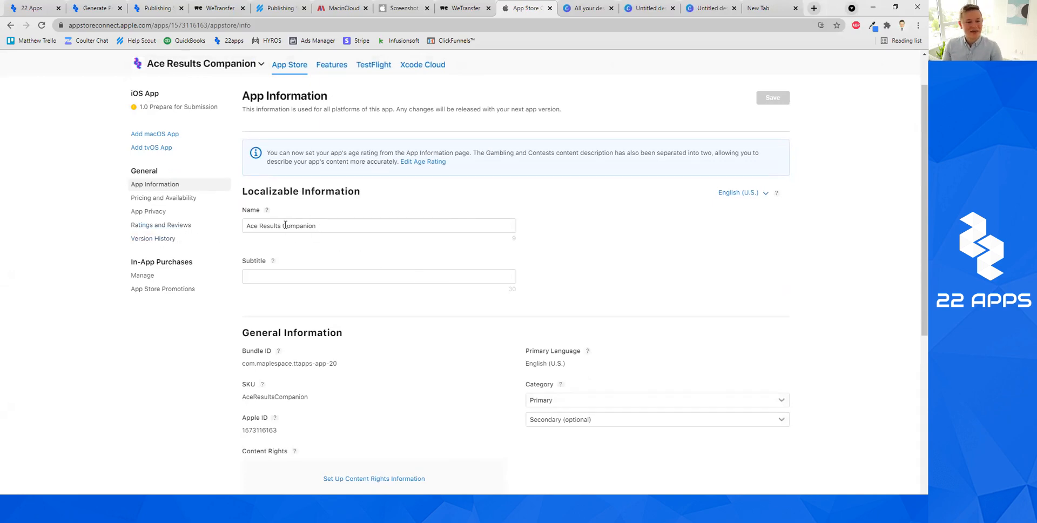
Try to set the app subtitle to "The Best Place for Marketing Your Business"
{"action": "left_click", "coordinate": [272, 261]}
{"action": "left_click", "coordinate": [293, 273]}
{"action": "type", "text": "The Best Place for Marketing Your Business"}
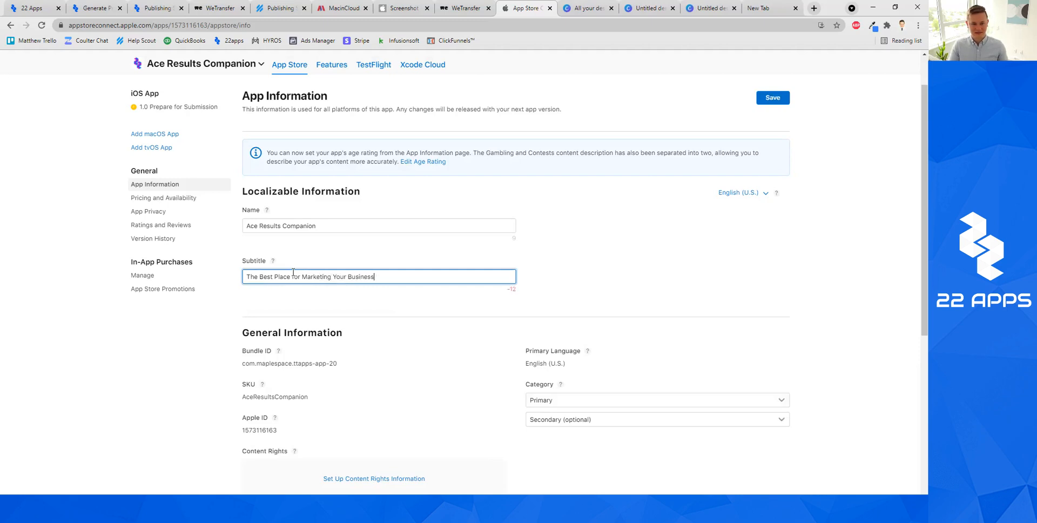
{"action": "left_click", "coordinate": [754, 260]}
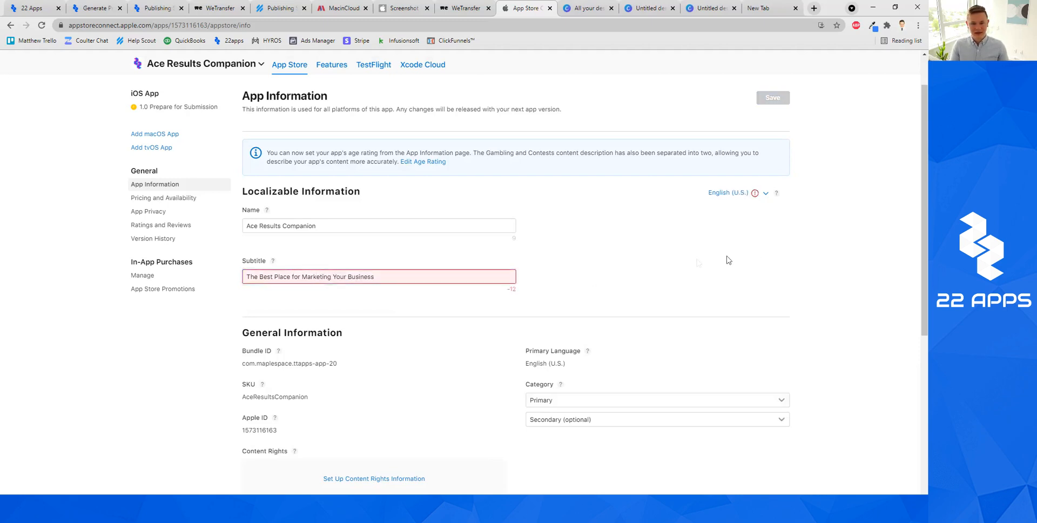
Set the app subtitle to "Market Your Business Online"
{"action": "left_click", "coordinate": [387, 275]}
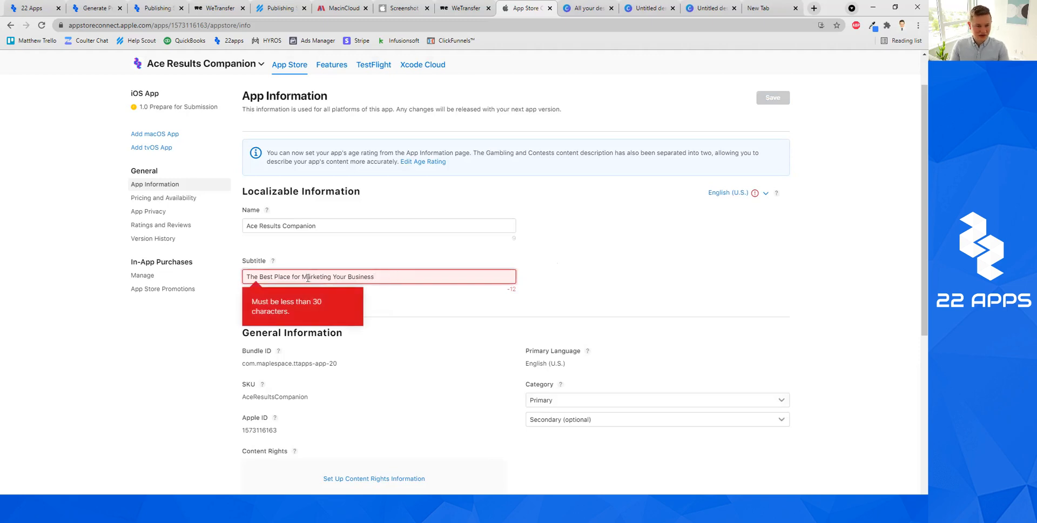
{"action": "key", "text": "ctrl+a"}
{"action": "type", "text": "Market"}
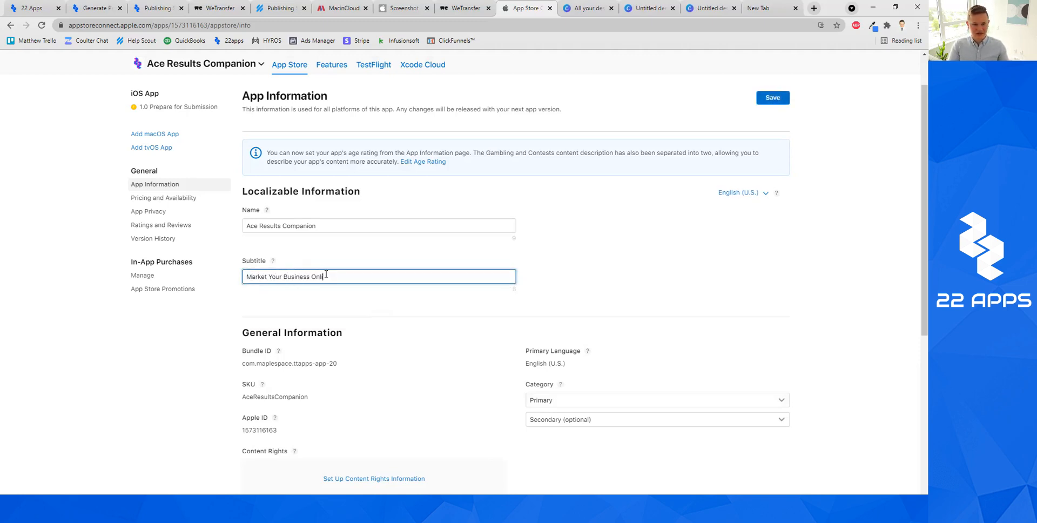
{"action": "left_click", "coordinate": [559, 255]}
Set the Content Rights information to declare that the app does not contain, show, or access third-party content
{"action": "scroll", "coordinate": [558, 262], "scroll_direction": "down", "scroll_amount": 4}
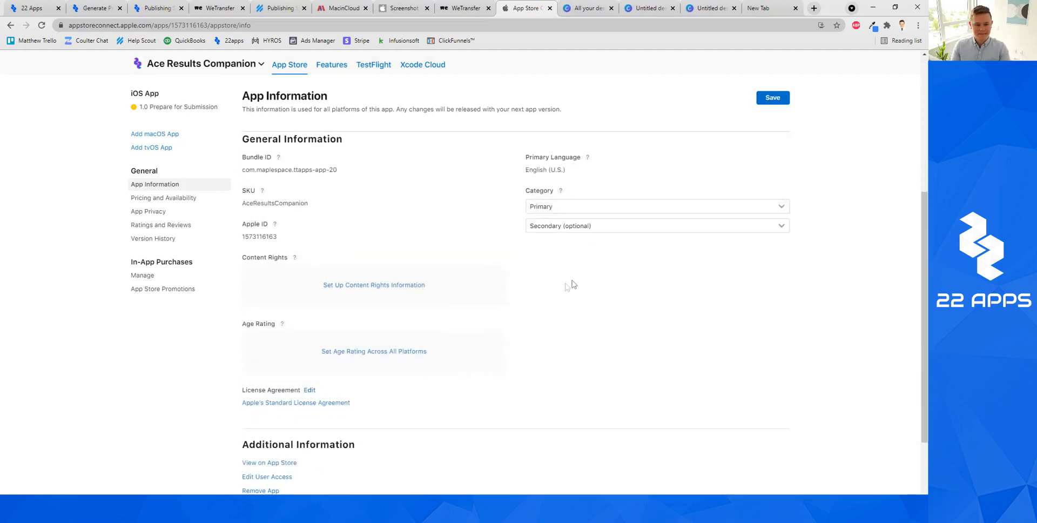
{"action": "scroll", "coordinate": [438, 290], "scroll_direction": "up", "scroll_amount": 4}
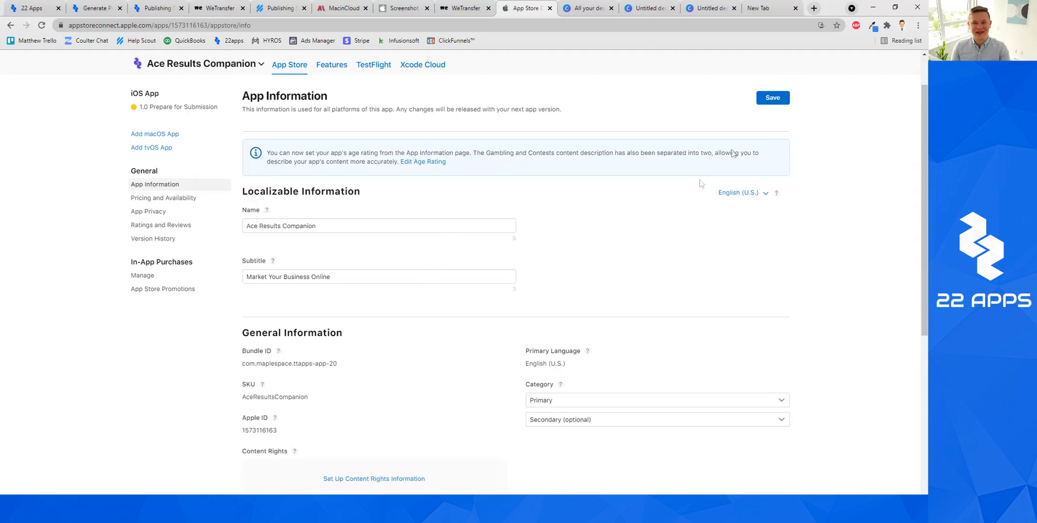
{"action": "scroll", "coordinate": [571, 298], "scroll_direction": "down", "scroll_amount": 3}
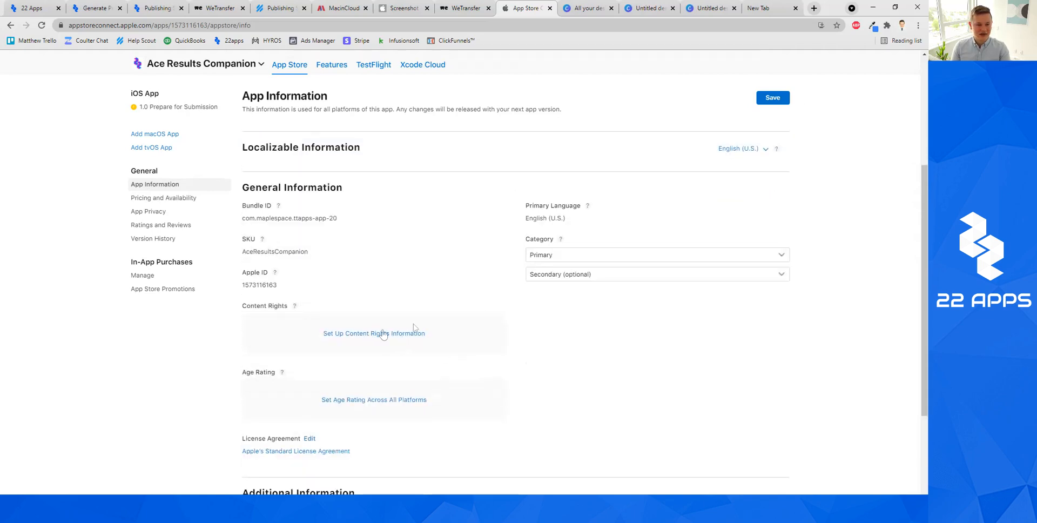
{"action": "left_click", "coordinate": [396, 338]}
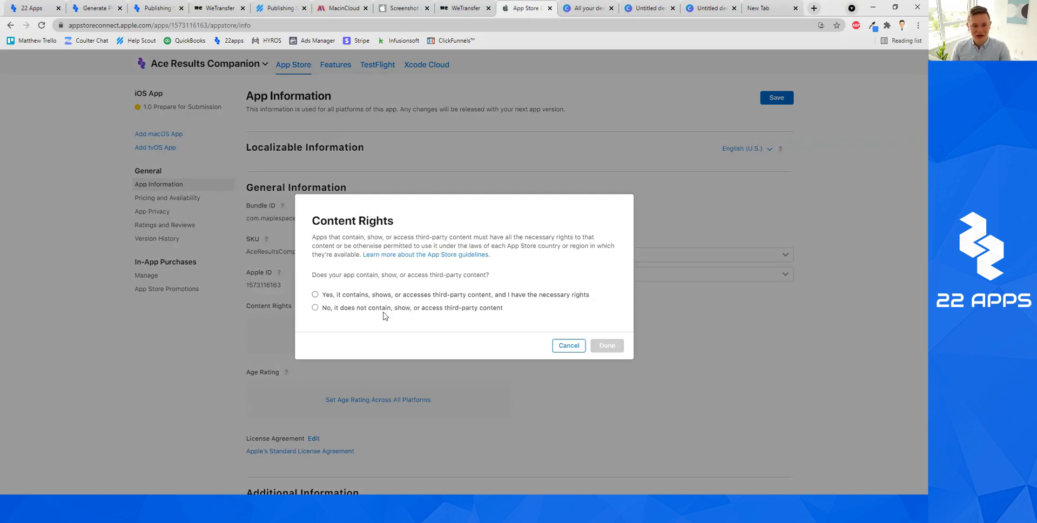
{"action": "left_click", "coordinate": [338, 309]}
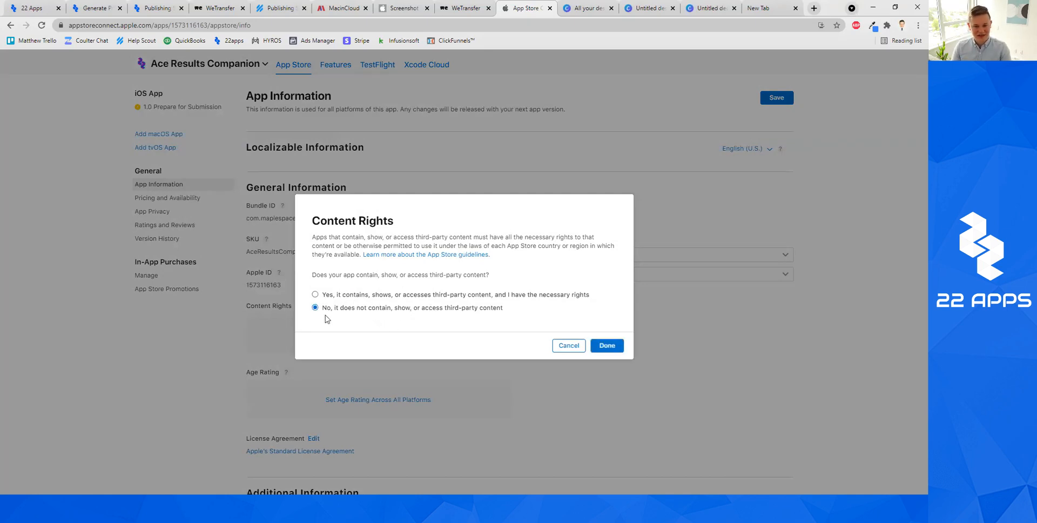
{"action": "left_click", "coordinate": [607, 345]}
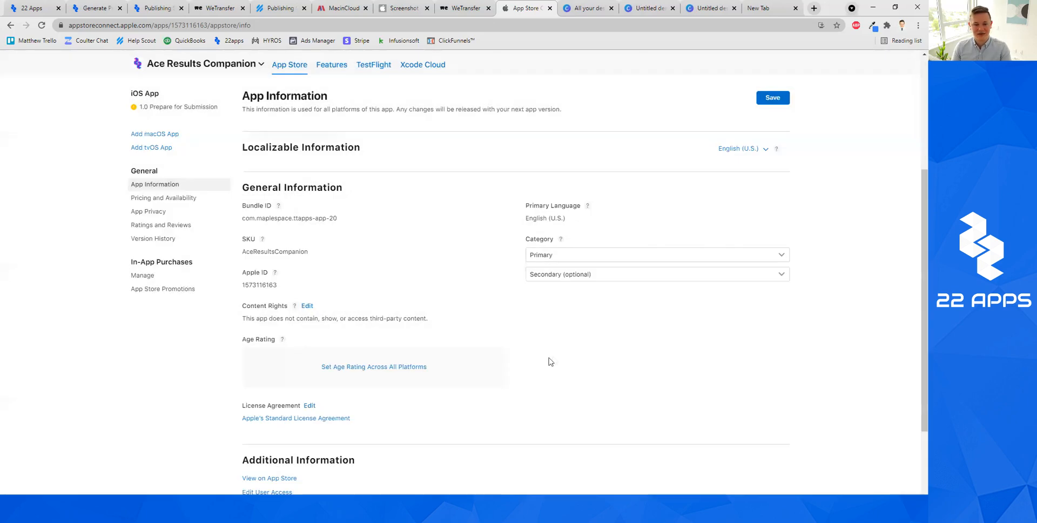
Start the age rating across all platforms and set every Apple content description to None, from Cartoon or Fantasy Violence through Contests
{"action": "left_click", "coordinate": [386, 367]}
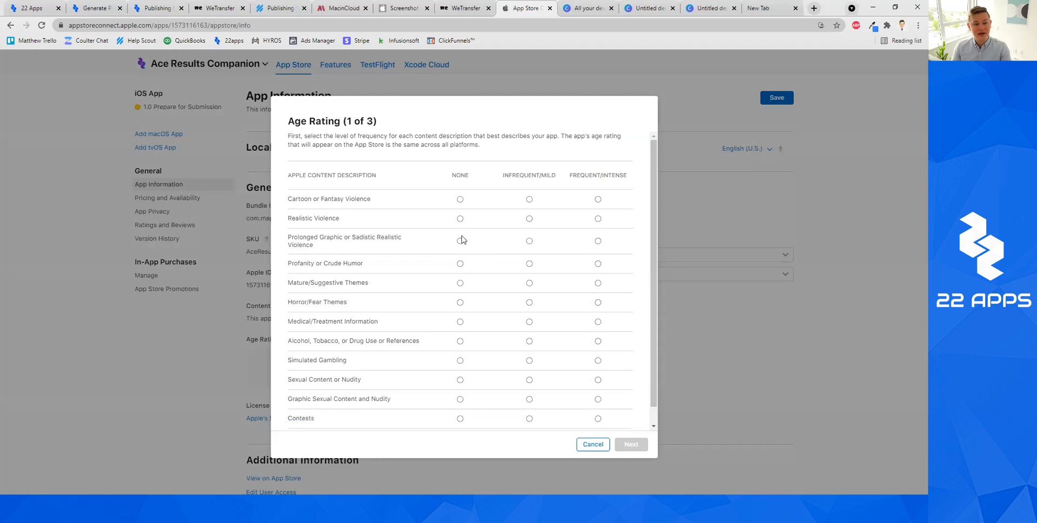
{"action": "scroll", "coordinate": [621, 224], "scroll_direction": "down", "scroll_amount": 1}
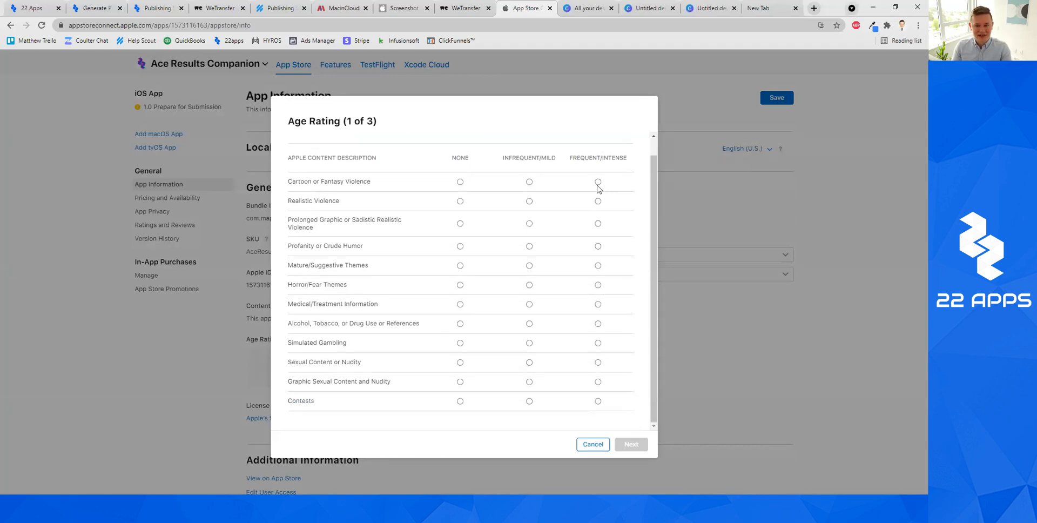
{"action": "left_click", "coordinate": [460, 182]}
{"action": "left_click", "coordinate": [460, 201]}
{"action": "left_click", "coordinate": [460, 223]}
{"action": "left_click", "coordinate": [460, 245]}
{"action": "left_click", "coordinate": [460, 285]}
{"action": "left_click", "coordinate": [460, 323]}
{"action": "left_click", "coordinate": [460, 382]}
{"action": "left_click", "coordinate": [460, 400]}
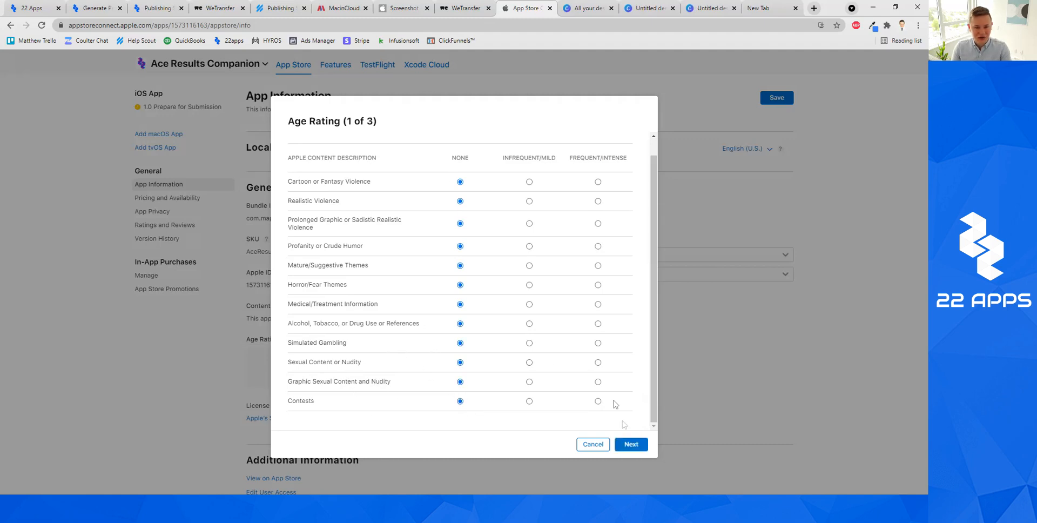
{"action": "left_click", "coordinate": [631, 444]}
Answer No to both unrestricted web access and instances of gambling in the age rating questions and continue to the result
{"action": "left_click_drag", "start_coordinate": [316, 241], "coordinate": [481, 240]}
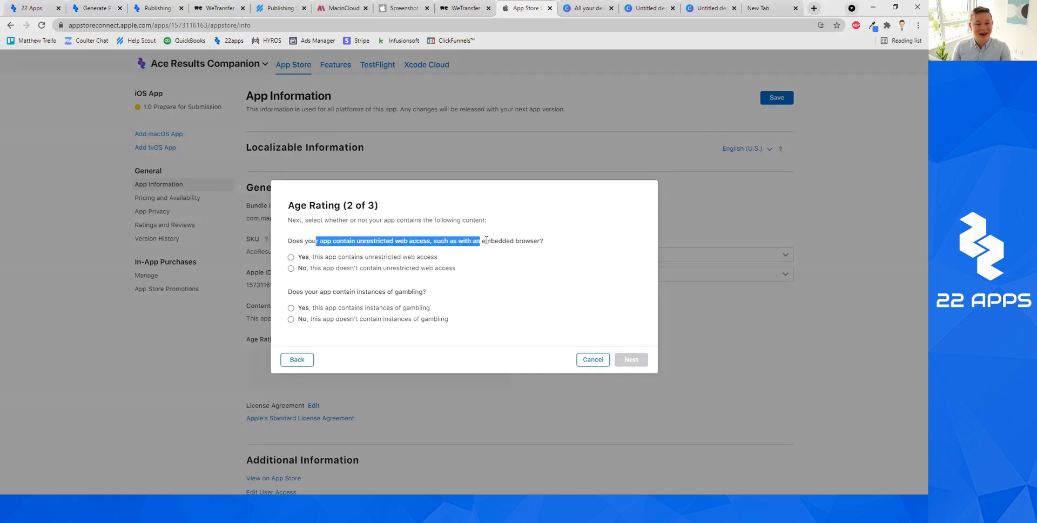
{"action": "left_click", "coordinate": [486, 240]}
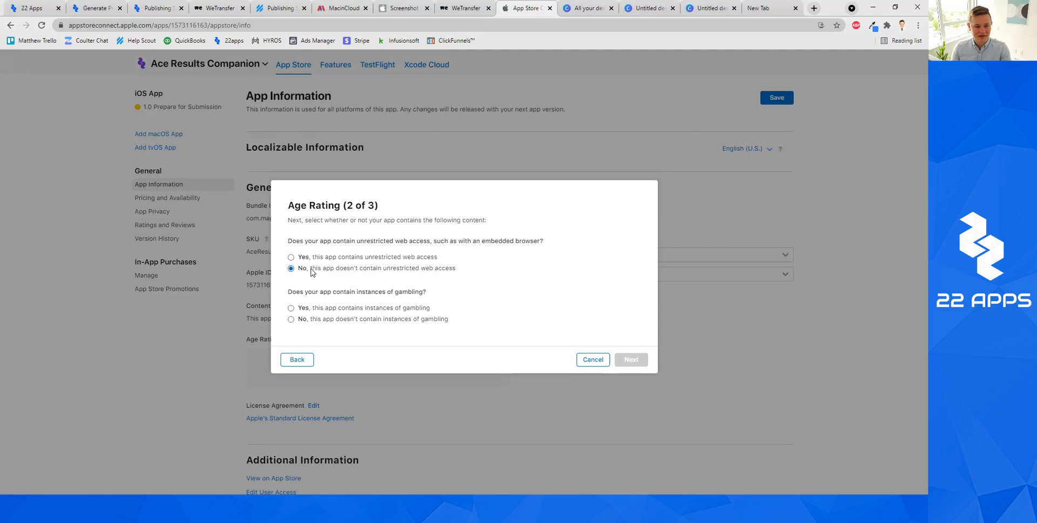
{"action": "left_click_drag", "start_coordinate": [302, 293], "coordinate": [393, 294]}
{"action": "left_click", "coordinate": [415, 290]}
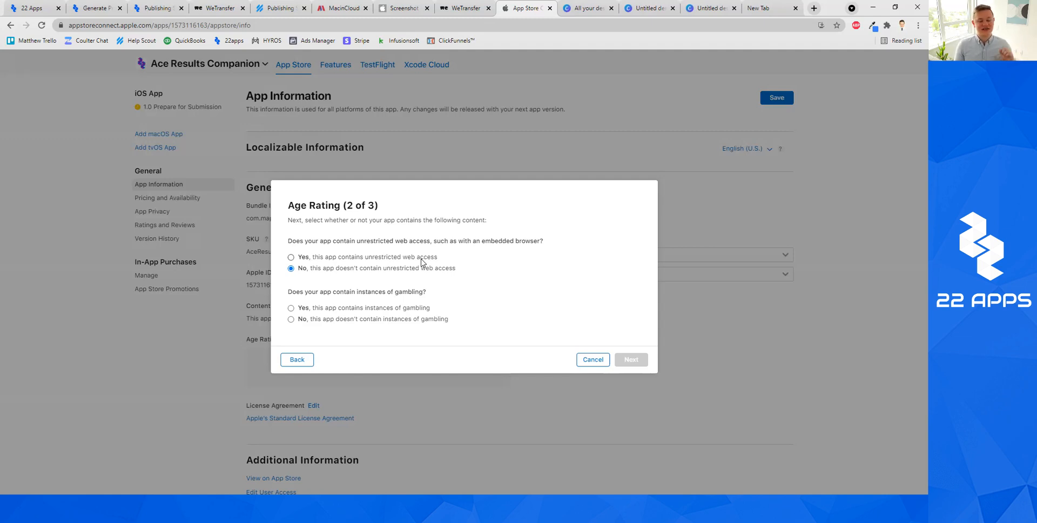
{"action": "left_click", "coordinate": [371, 268]}
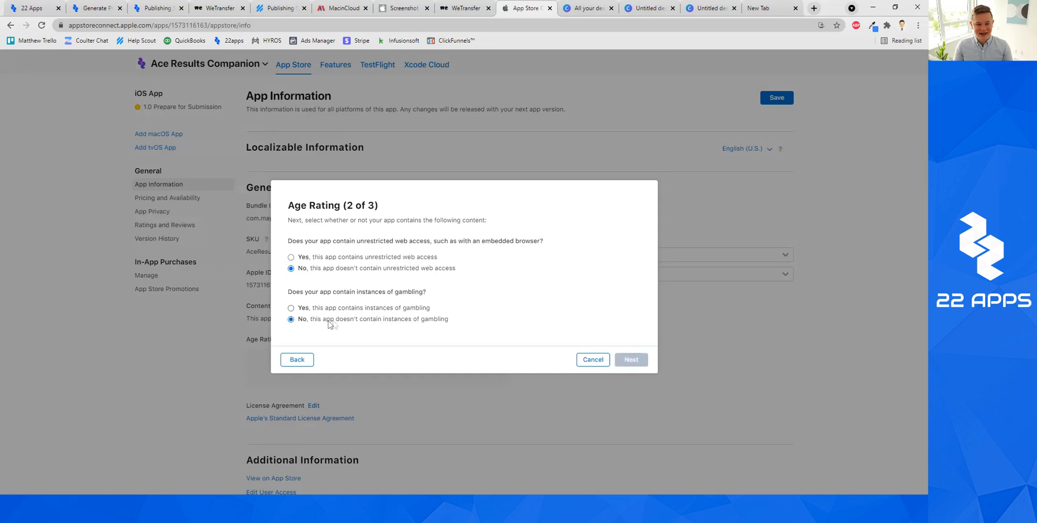
{"action": "left_click", "coordinate": [636, 361]}
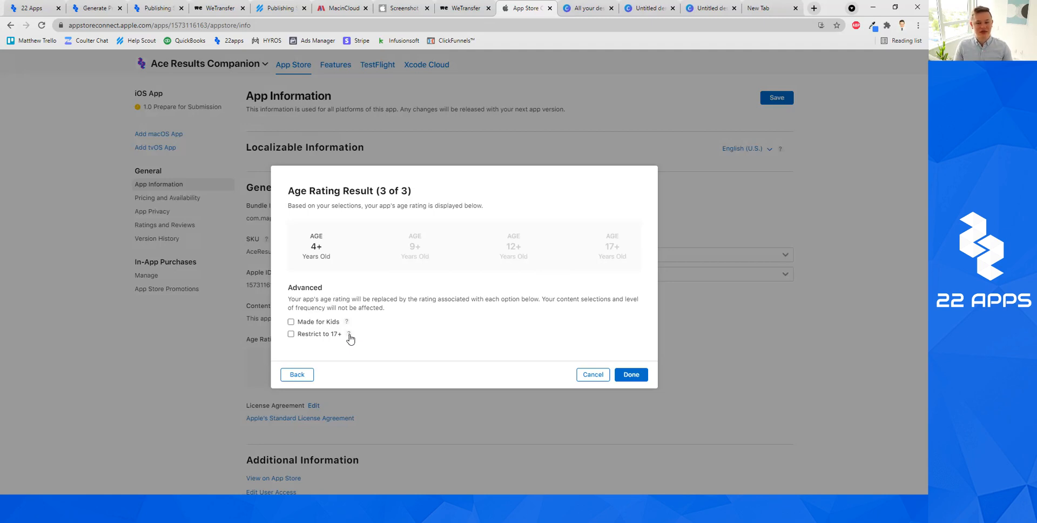
Restrict the app's age rating to 17+ and finish the age rating questionnaire
{"action": "left_click", "coordinate": [308, 334]}
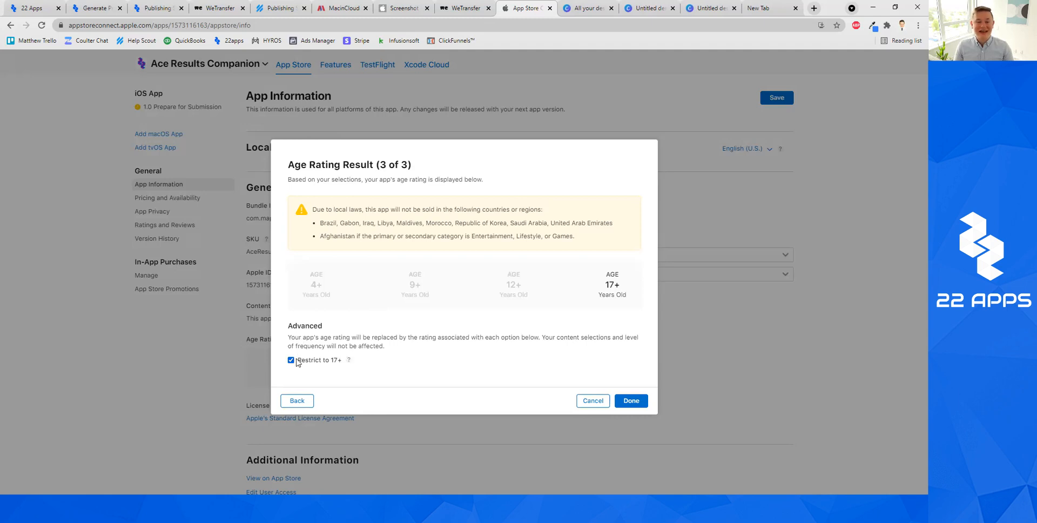
{"action": "left_click", "coordinate": [297, 361]}
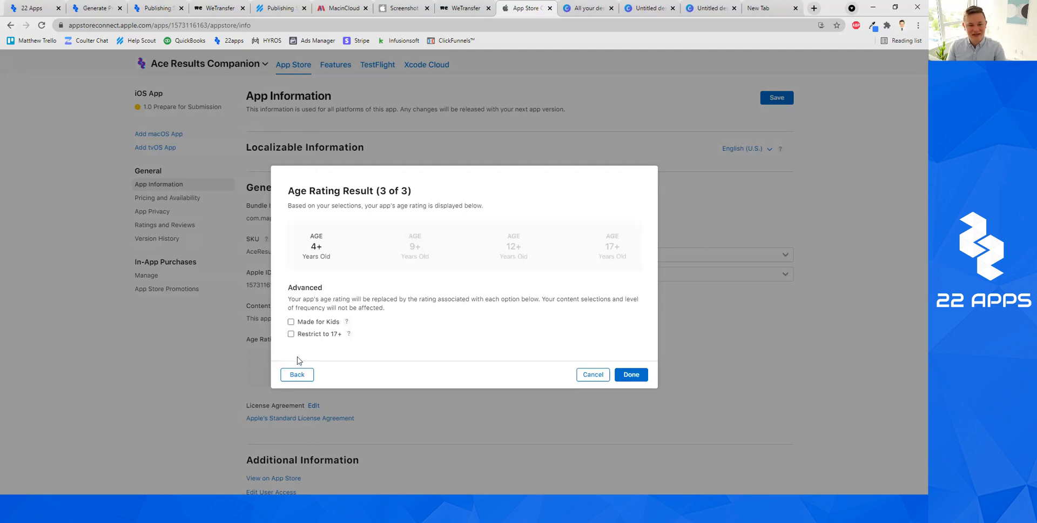
{"action": "left_click", "coordinate": [316, 334]}
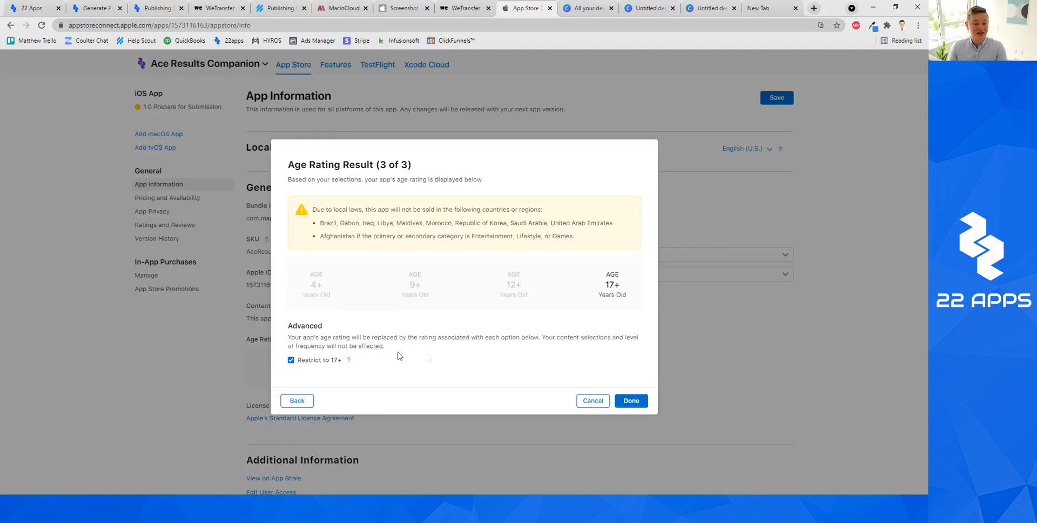
{"action": "left_click", "coordinate": [645, 404]}
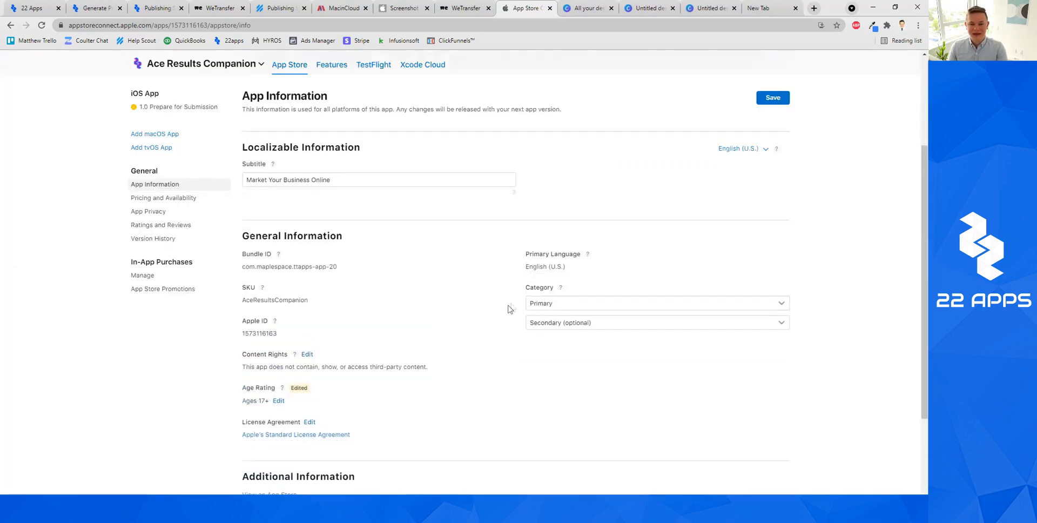
Set the primary category to Education and the secondary category to Business, and save the app information
{"action": "left_click", "coordinate": [564, 305]}
{"action": "left_click", "coordinate": [562, 75]}
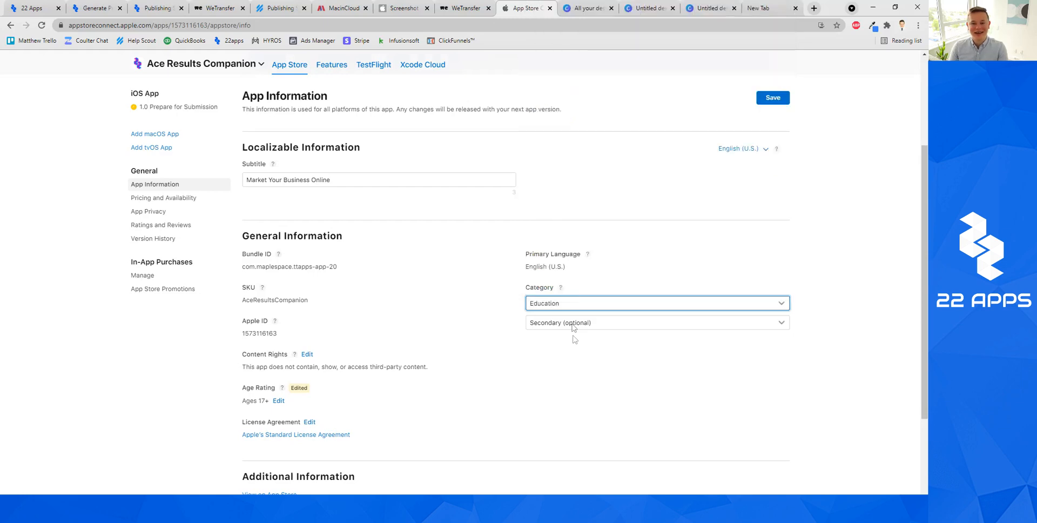
{"action": "left_click", "coordinate": [565, 323]}
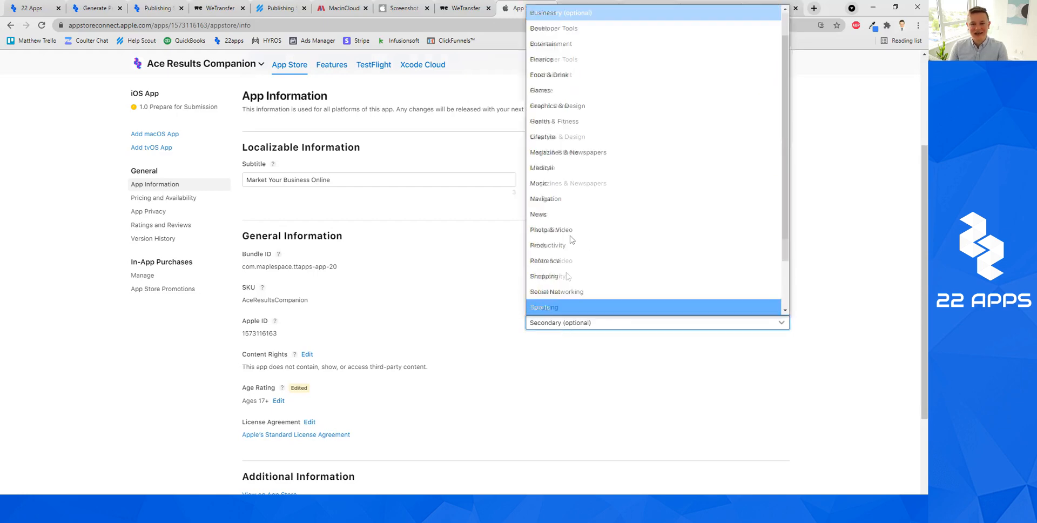
{"action": "left_click", "coordinate": [556, 12]}
{"action": "scroll", "coordinate": [513, 367], "scroll_direction": "down", "scroll_amount": 3}
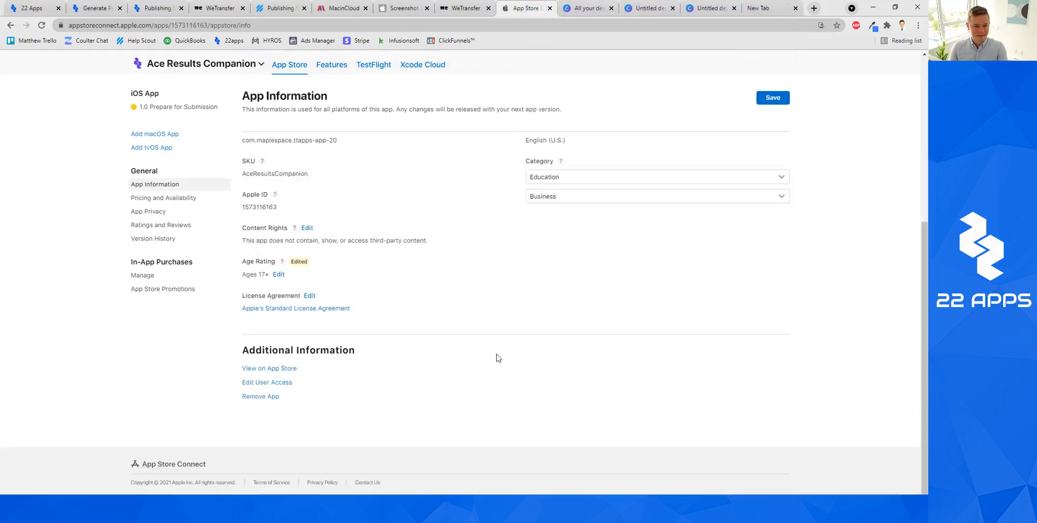
{"action": "scroll", "coordinate": [495, 356], "scroll_direction": "up", "scroll_amount": 5}
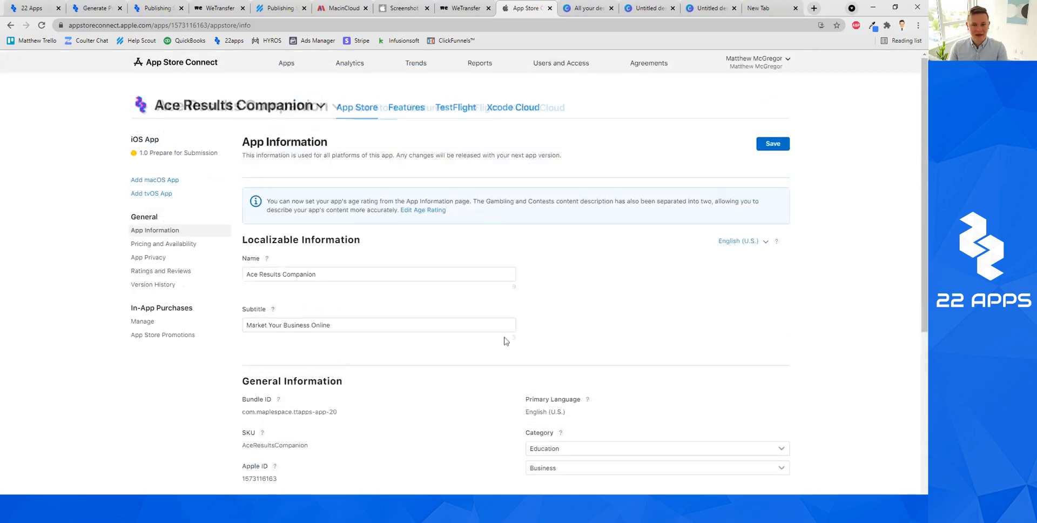
{"action": "left_click", "coordinate": [764, 145]}
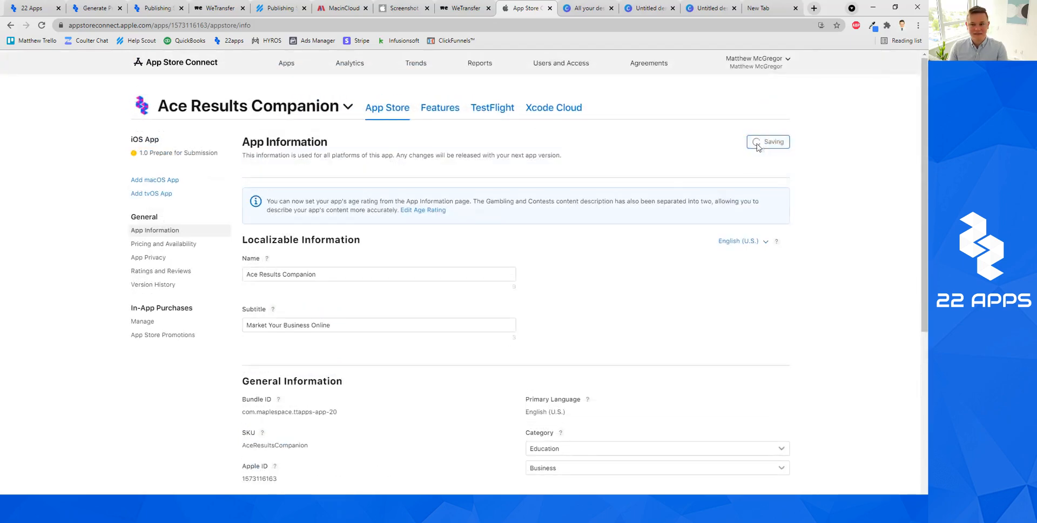
Try to submit the iOS App 1.0 version for review and check which requirements are outstanding
{"action": "left_click", "coordinate": [196, 155]}
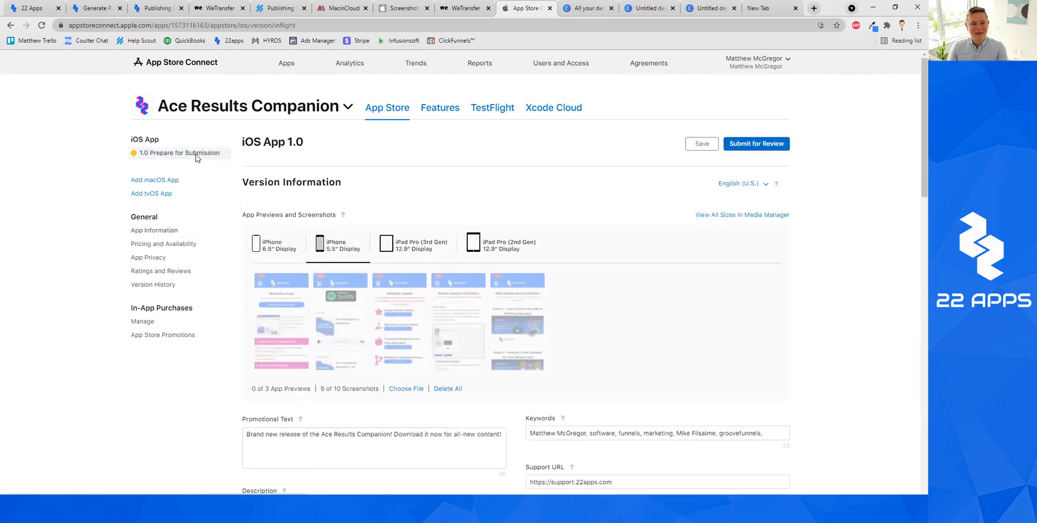
{"action": "left_click", "coordinate": [773, 144]}
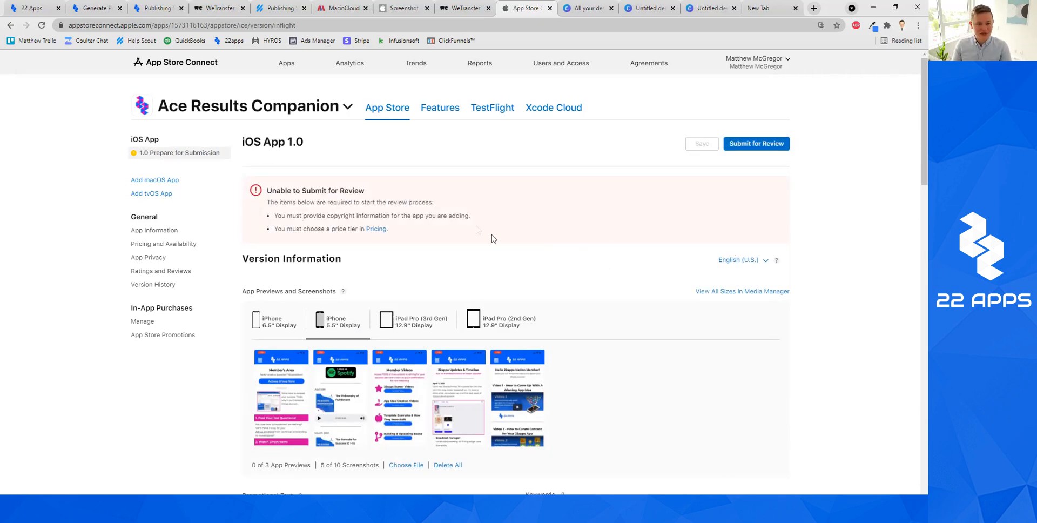
{"action": "left_click_drag", "start_coordinate": [329, 215], "coordinate": [460, 216]}
{"action": "left_click", "coordinate": [313, 228]}
{"action": "left_click_drag", "start_coordinate": [308, 229], "coordinate": [340, 227]}
{"action": "left_click", "coordinate": [340, 229]}
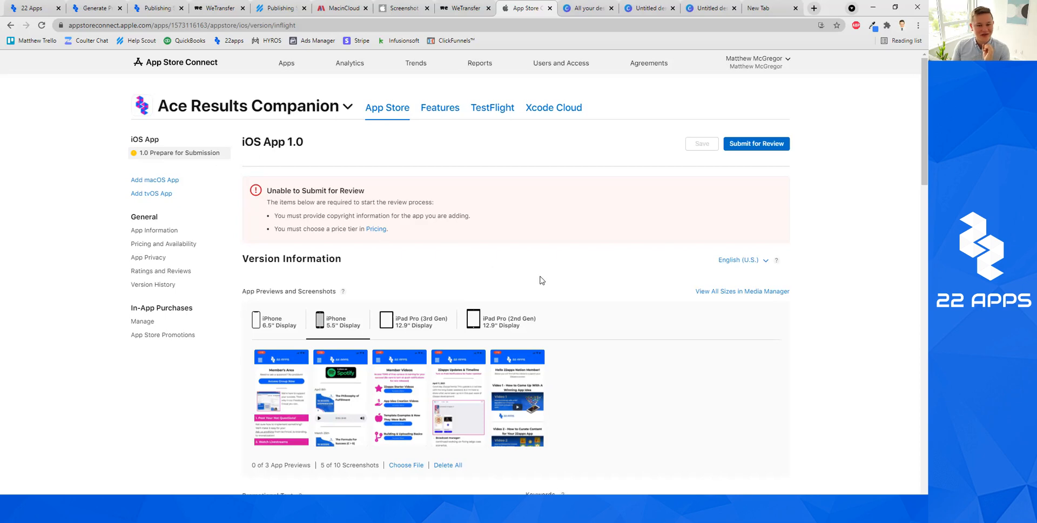
Enter "22apps Inc." as the copyright in the general app information, save, and try to submit for review again
{"action": "scroll", "coordinate": [583, 276], "scroll_direction": "down", "scroll_amount": 15}
{"action": "scroll", "coordinate": [583, 270], "scroll_direction": "down", "scroll_amount": 3}
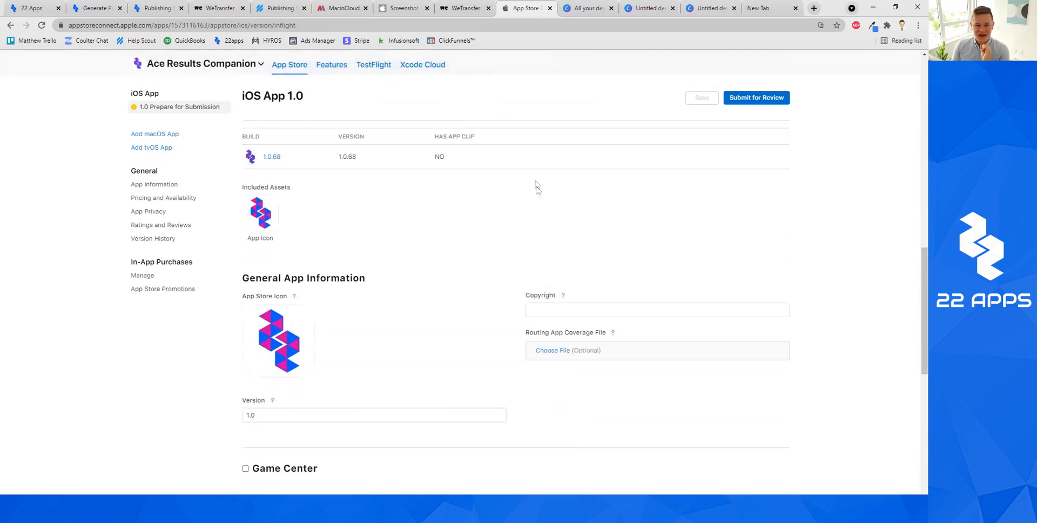
{"action": "left_click_drag", "start_coordinate": [259, 231], "coordinate": [327, 230]}
{"action": "left_click", "coordinate": [336, 230]}
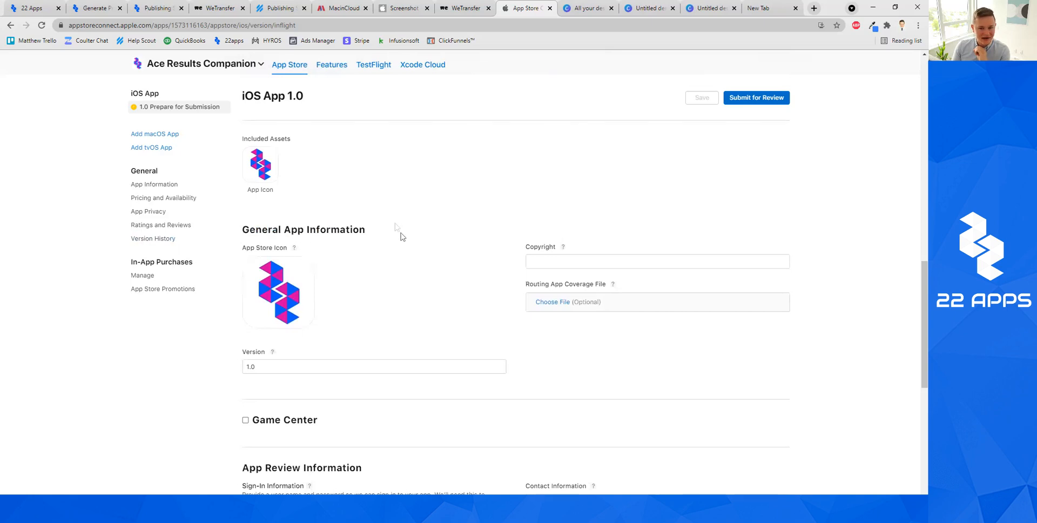
{"action": "left_click", "coordinate": [526, 261]}
{"action": "left_click", "coordinate": [566, 247]}
{"action": "mouse_move", "coordinate": [566, 248]}
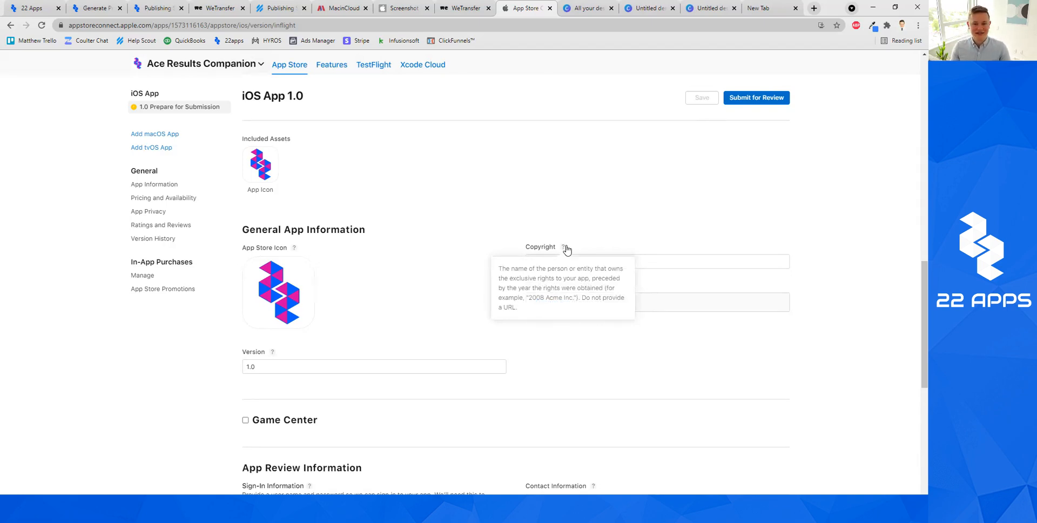
{"action": "left_click", "coordinate": [579, 262]}
{"action": "left_click", "coordinate": [473, 290]}
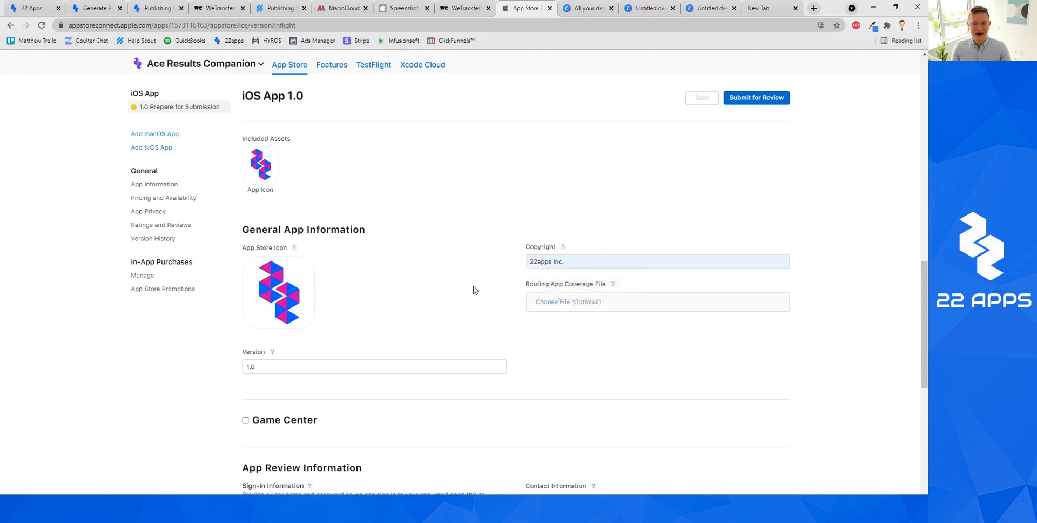
{"action": "left_click", "coordinate": [701, 102]}
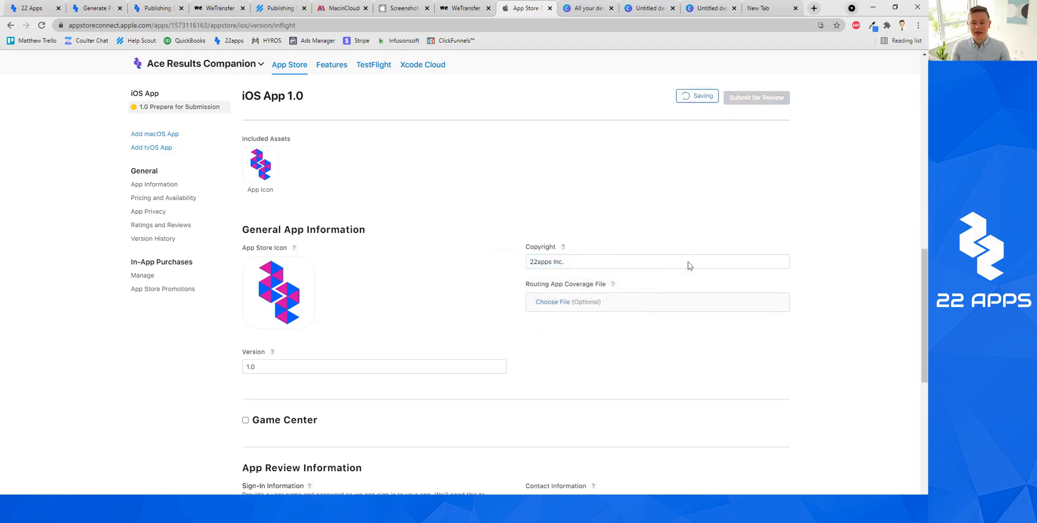
{"action": "left_click", "coordinate": [754, 143]}
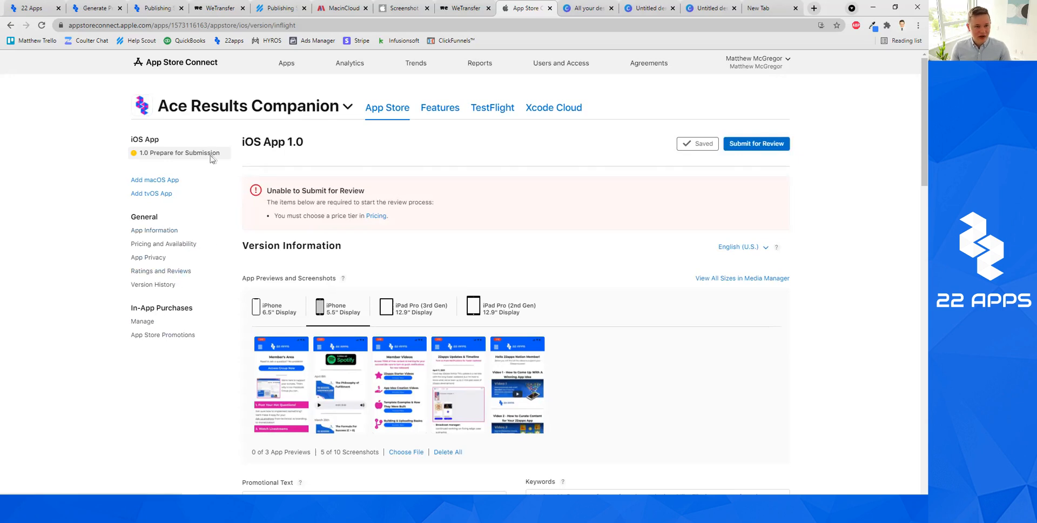
Set the app's price to CAD 0.0 (Free) in the price schedule and save the pricing and availability
{"action": "left_click", "coordinate": [163, 245]}
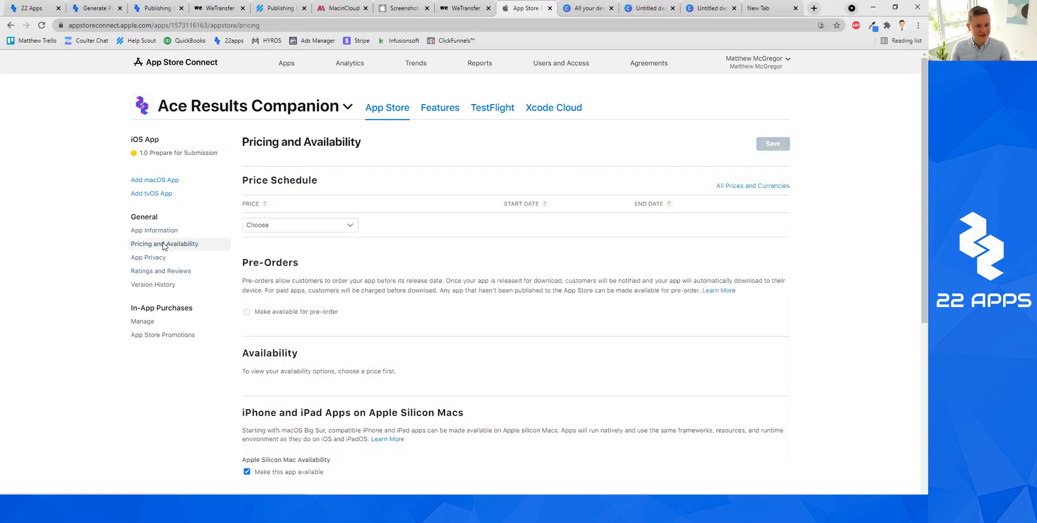
{"action": "left_click", "coordinate": [324, 228]}
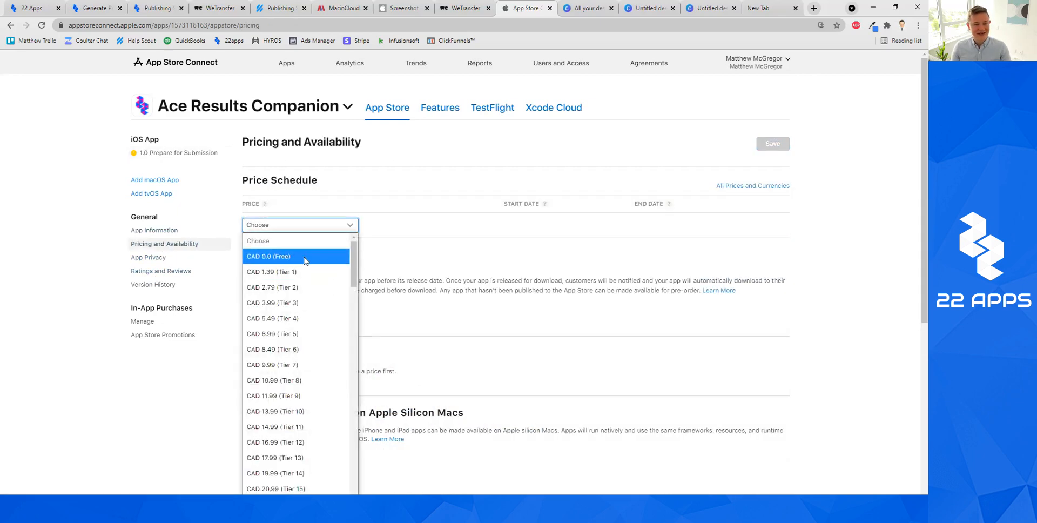
{"action": "left_click", "coordinate": [303, 257]}
{"action": "left_click", "coordinate": [327, 231]}
{"action": "left_click", "coordinate": [304, 274]}
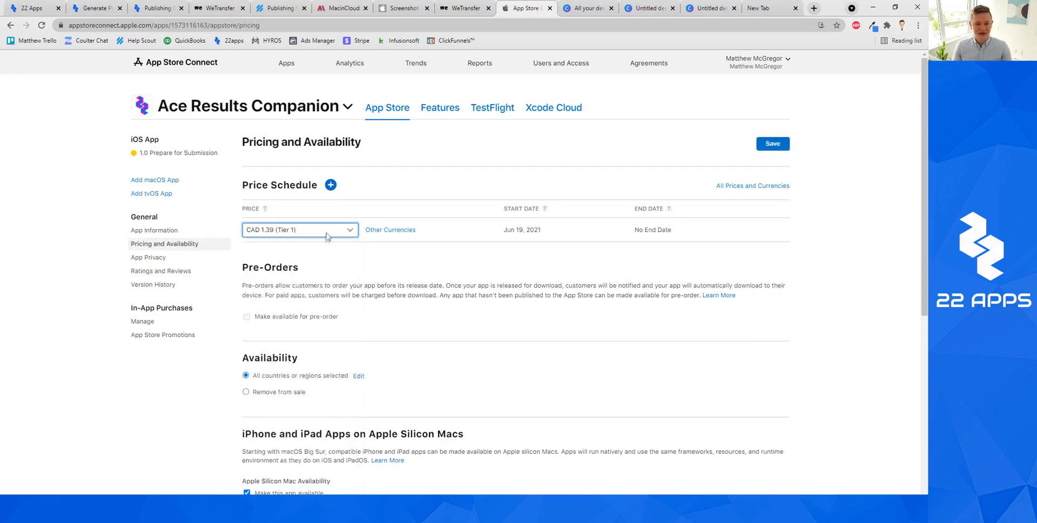
{"action": "left_click", "coordinate": [328, 230]}
{"action": "left_click", "coordinate": [302, 258]}
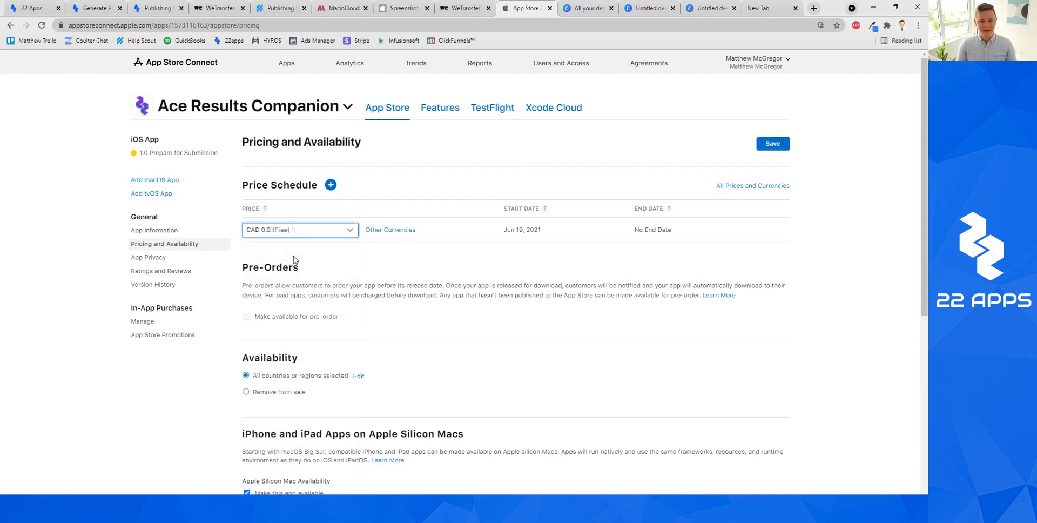
{"action": "left_click", "coordinate": [330, 227]}
{"action": "left_click", "coordinate": [438, 266]}
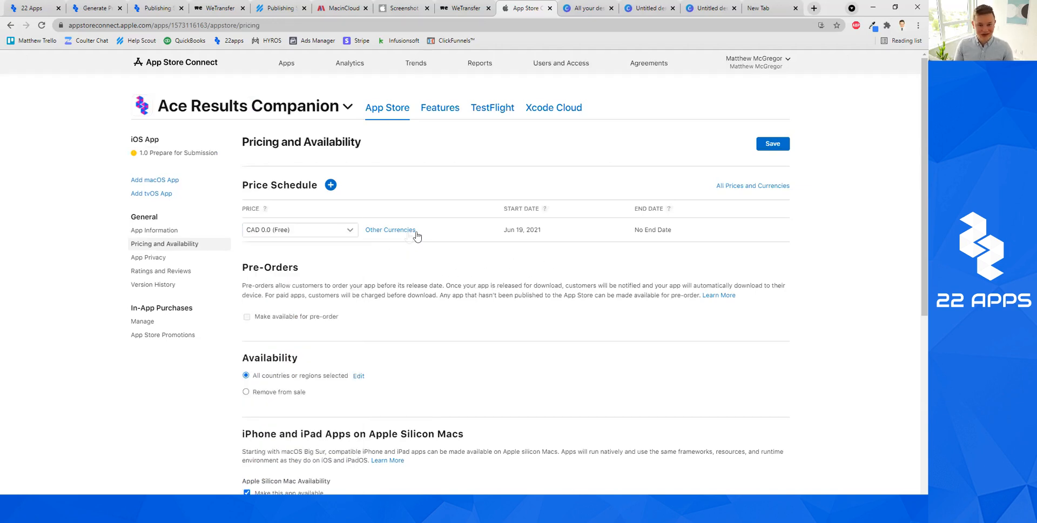
{"action": "left_click", "coordinate": [755, 144]}
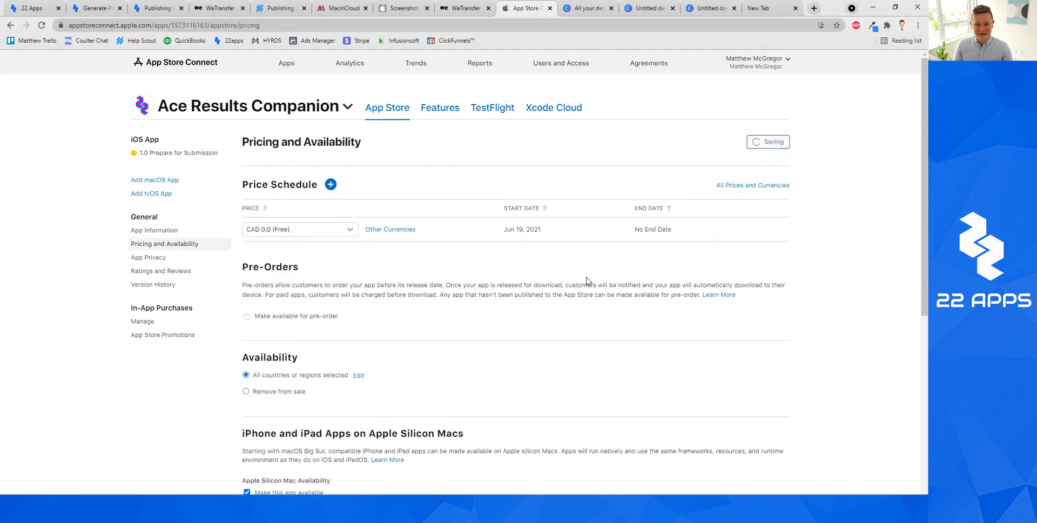
{"action": "scroll", "coordinate": [477, 280], "scroll_direction": "down", "scroll_amount": 3}
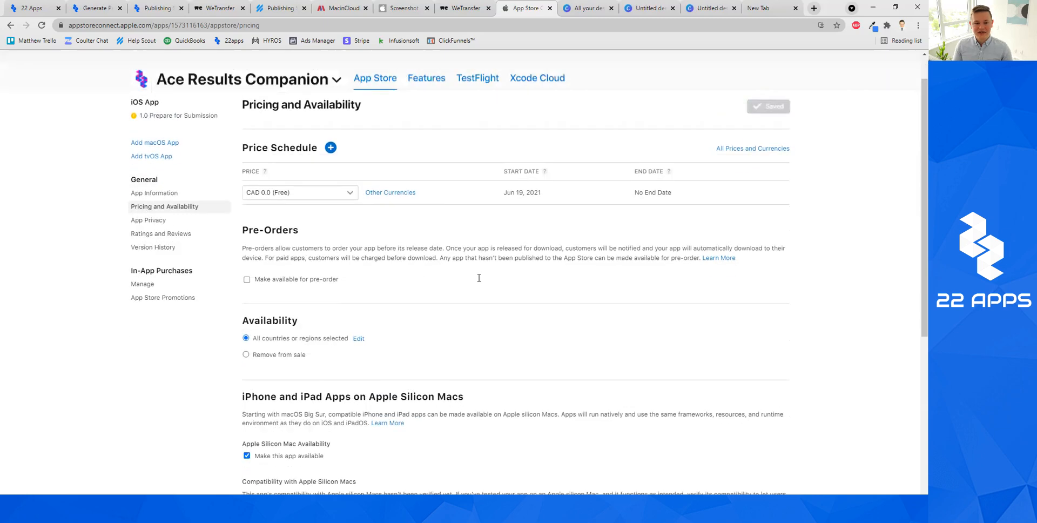
{"action": "scroll", "coordinate": [478, 284], "scroll_direction": "down", "scroll_amount": 3}
{"action": "scroll", "coordinate": [477, 283], "scroll_direction": "up", "scroll_amount": 10}
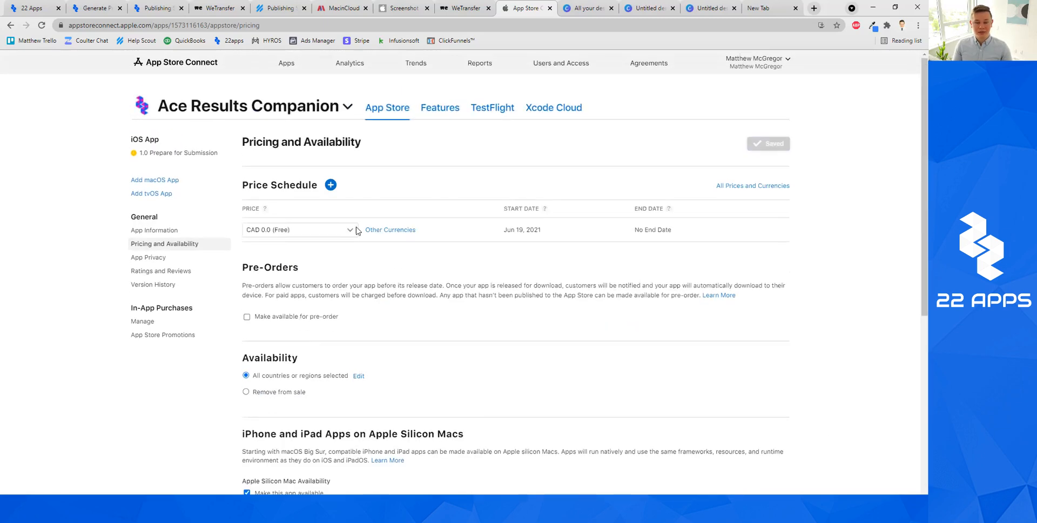
Return to the iOS App 1.0 version and review its version and app review information
{"action": "left_click", "coordinate": [168, 156]}
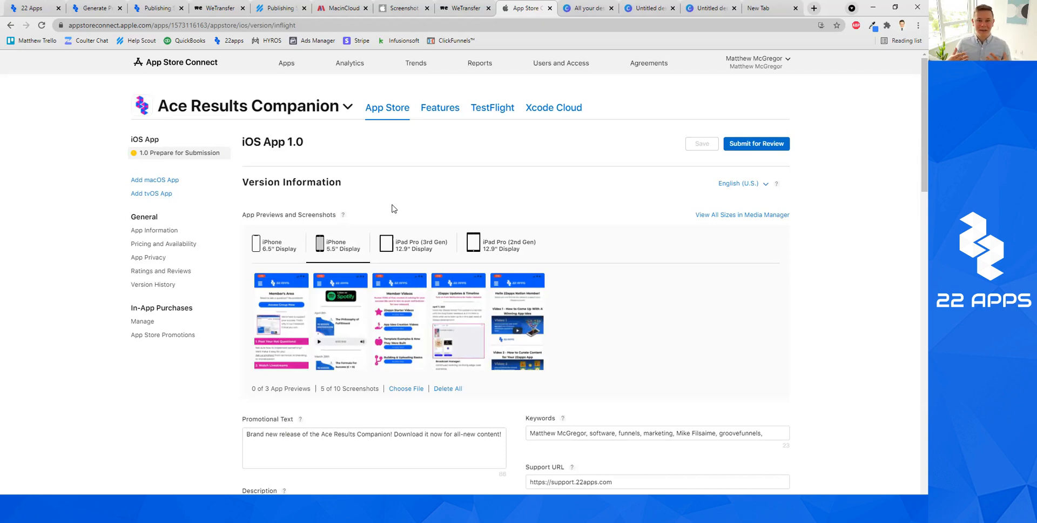
{"action": "scroll", "coordinate": [432, 372], "scroll_direction": "down", "scroll_amount": 5}
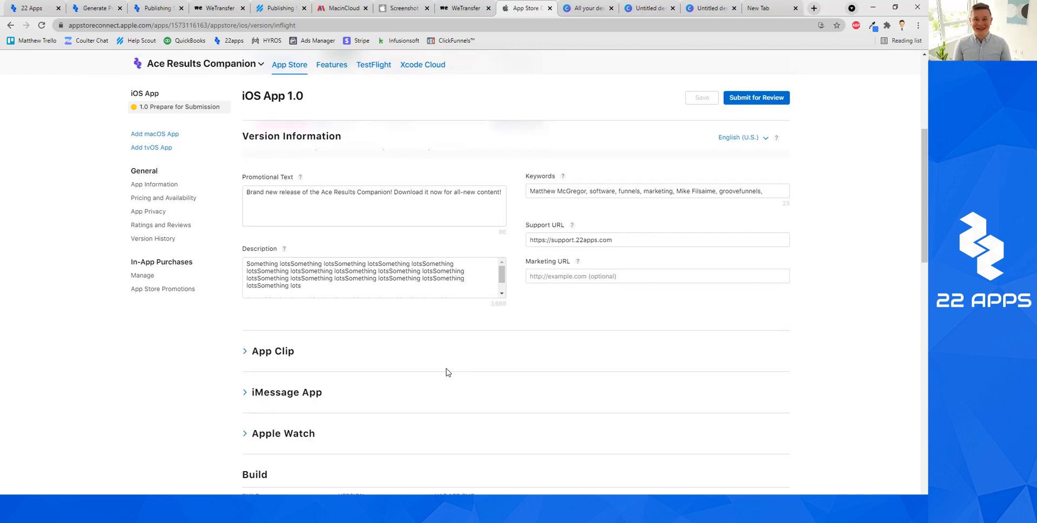
{"action": "scroll", "coordinate": [447, 373], "scroll_direction": "up", "scroll_amount": 5}
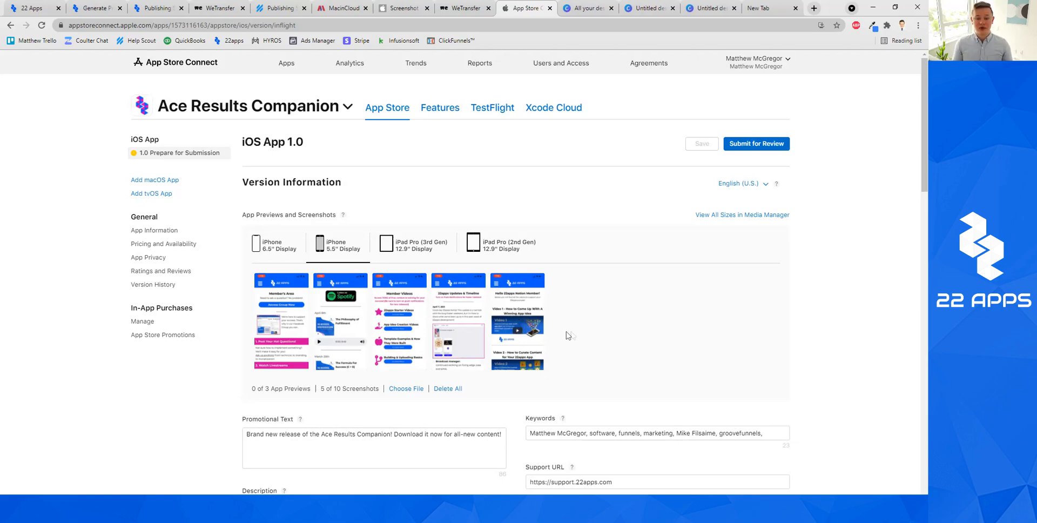
{"action": "scroll", "coordinate": [519, 324], "scroll_direction": "down", "scroll_amount": 10}
{"action": "scroll", "coordinate": [688, 336], "scroll_direction": "down", "scroll_amount": 6}
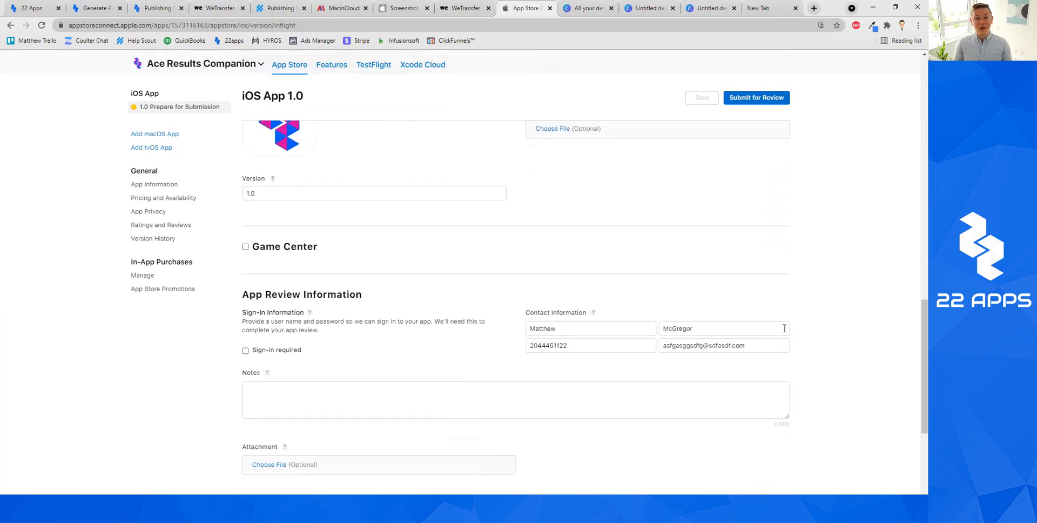
{"action": "scroll", "coordinate": [782, 326], "scroll_direction": "up", "scroll_amount": 15}
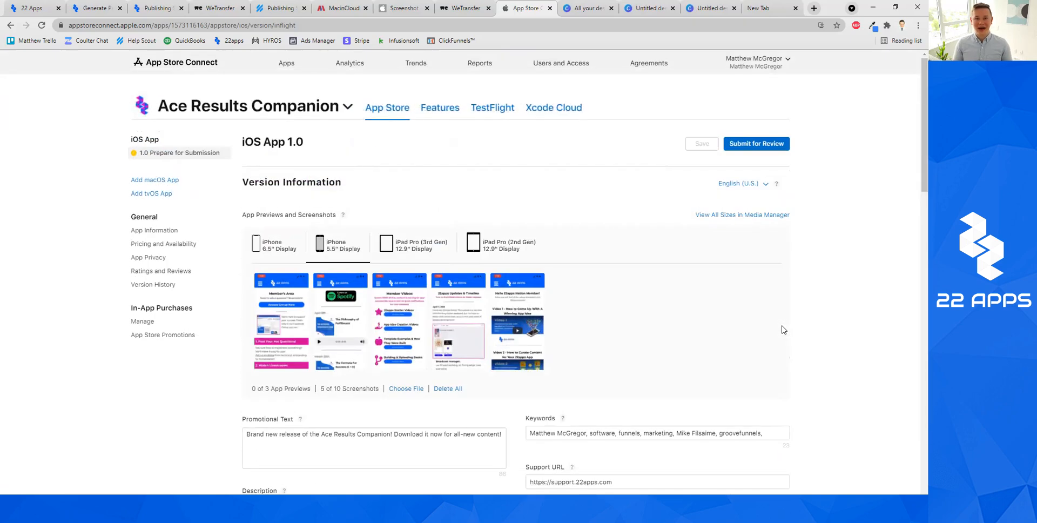